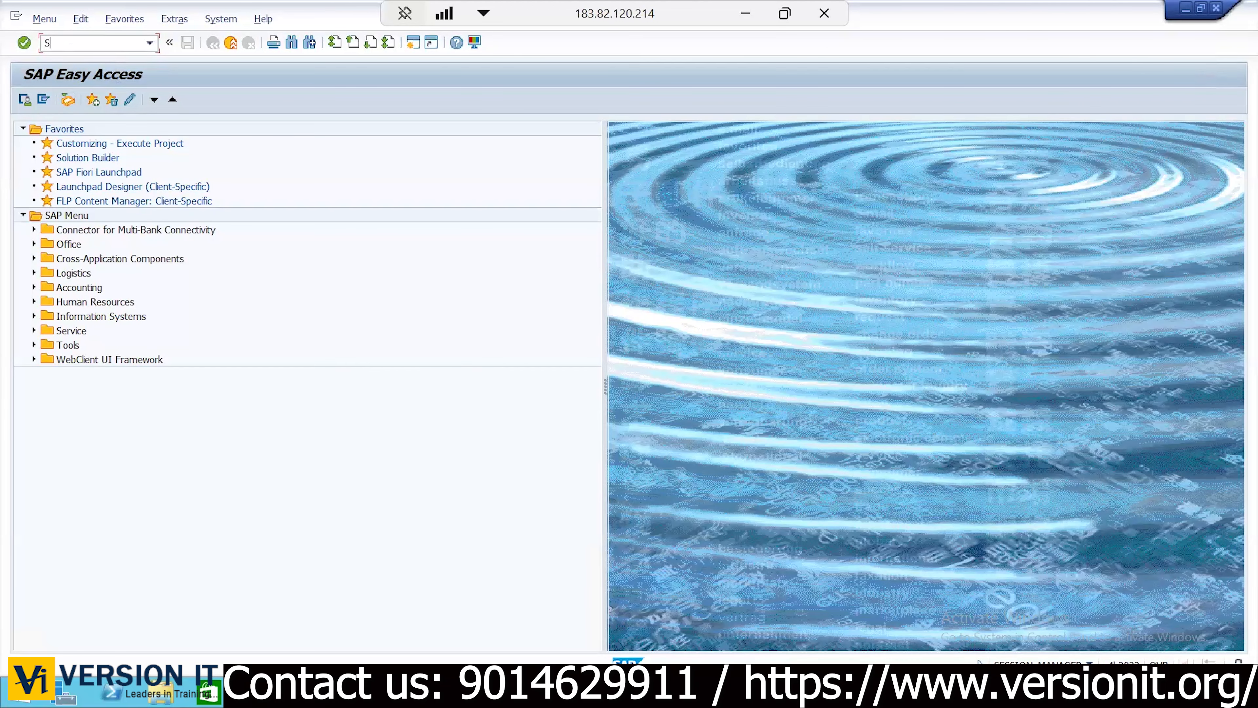
Run SPRO and go to Enterprise Structure > Definition > Financial Accounting > Define company in the Reference IMG
{"action": "type", "text": "PRO"}
{"action": "key", "text": "Return"}
{"action": "left_click", "coordinate": [84, 99]}
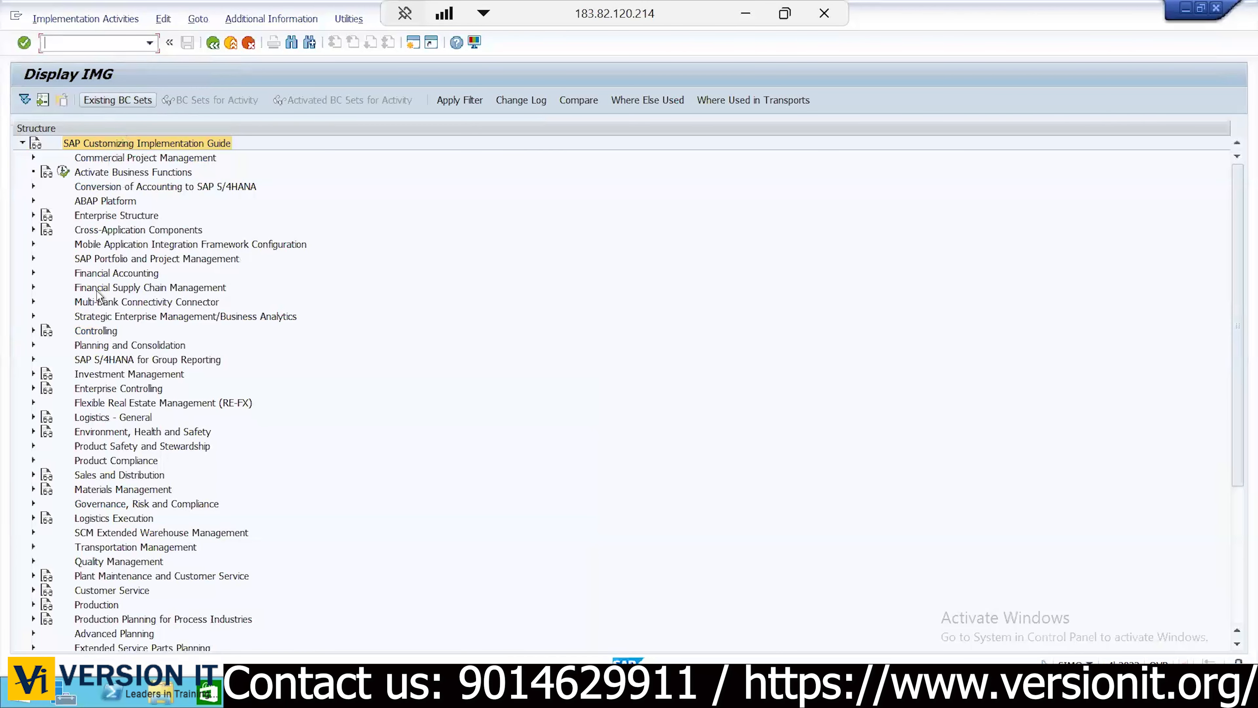
{"action": "left_click", "coordinate": [33, 215]}
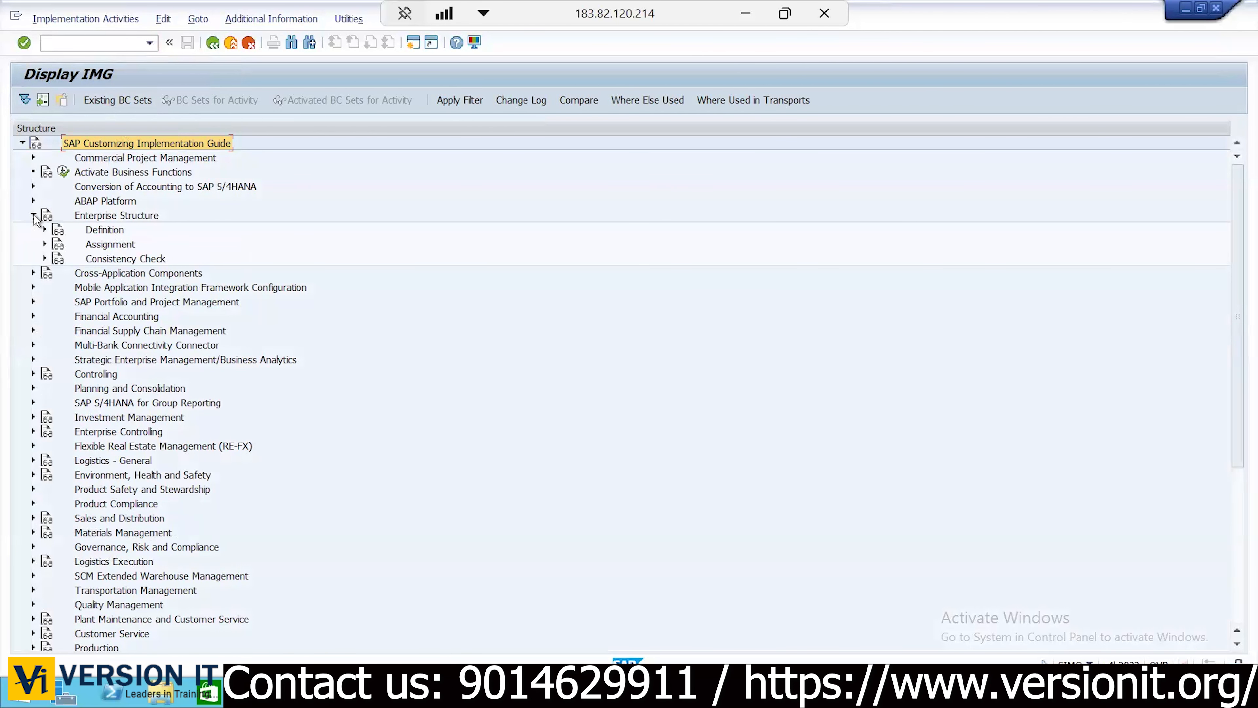
{"action": "left_click", "coordinate": [102, 218]}
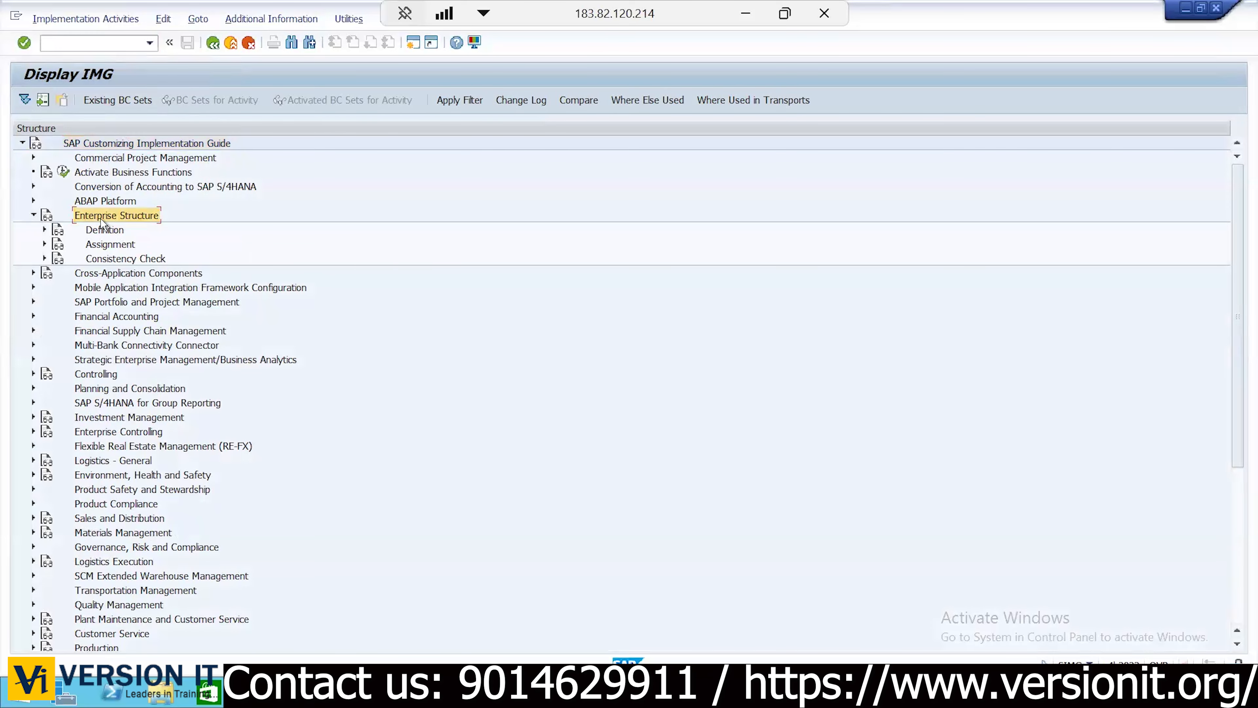
{"action": "left_click", "coordinate": [44, 230]}
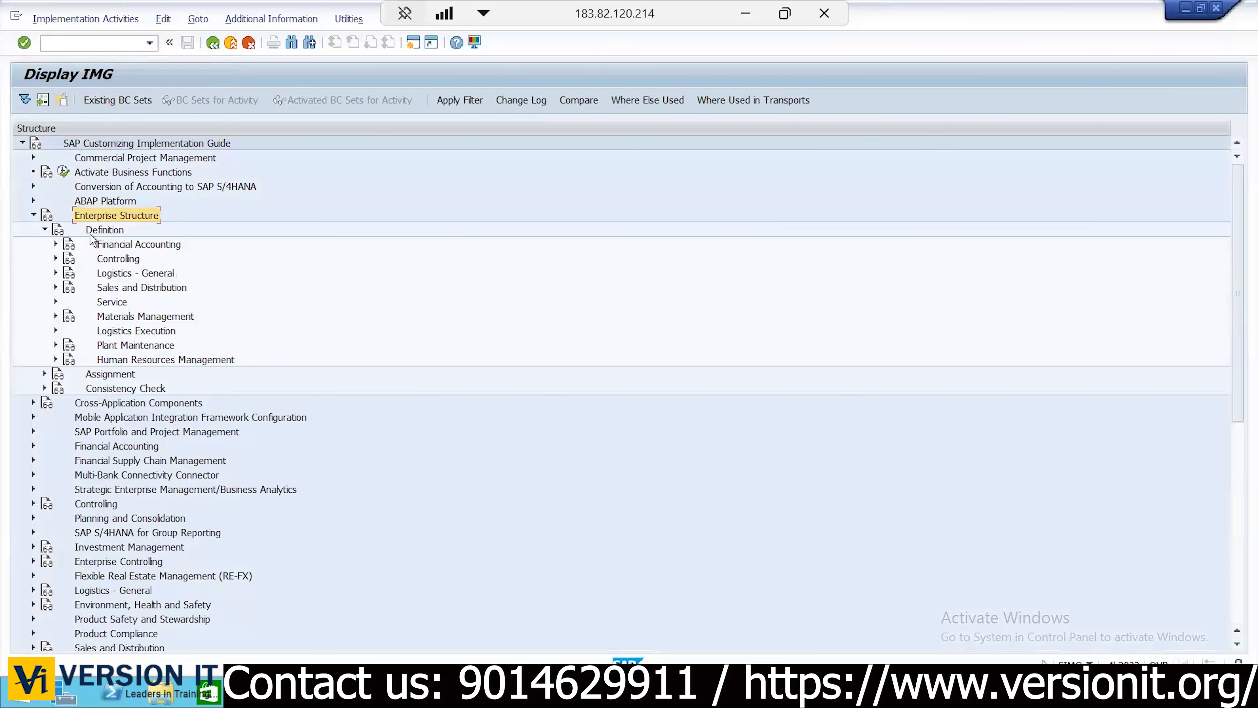
{"action": "left_click", "coordinate": [121, 245]}
{"action": "left_click", "coordinate": [56, 244]}
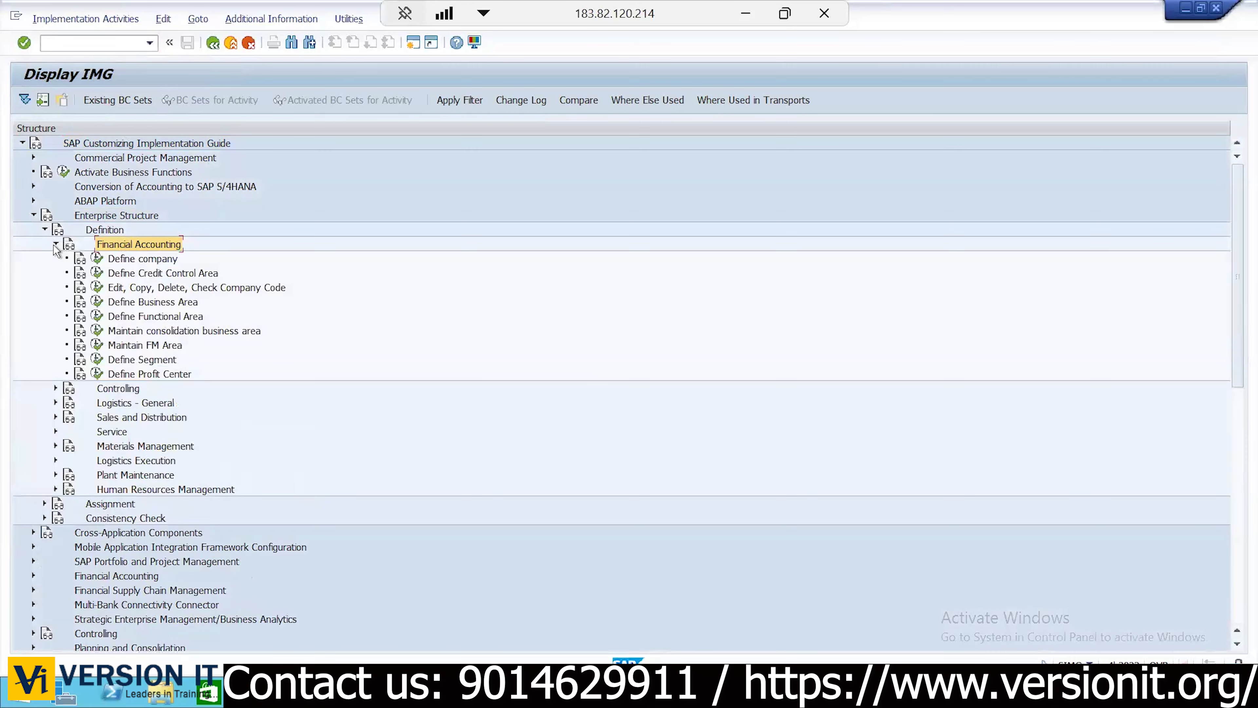
{"action": "left_click", "coordinate": [97, 258]}
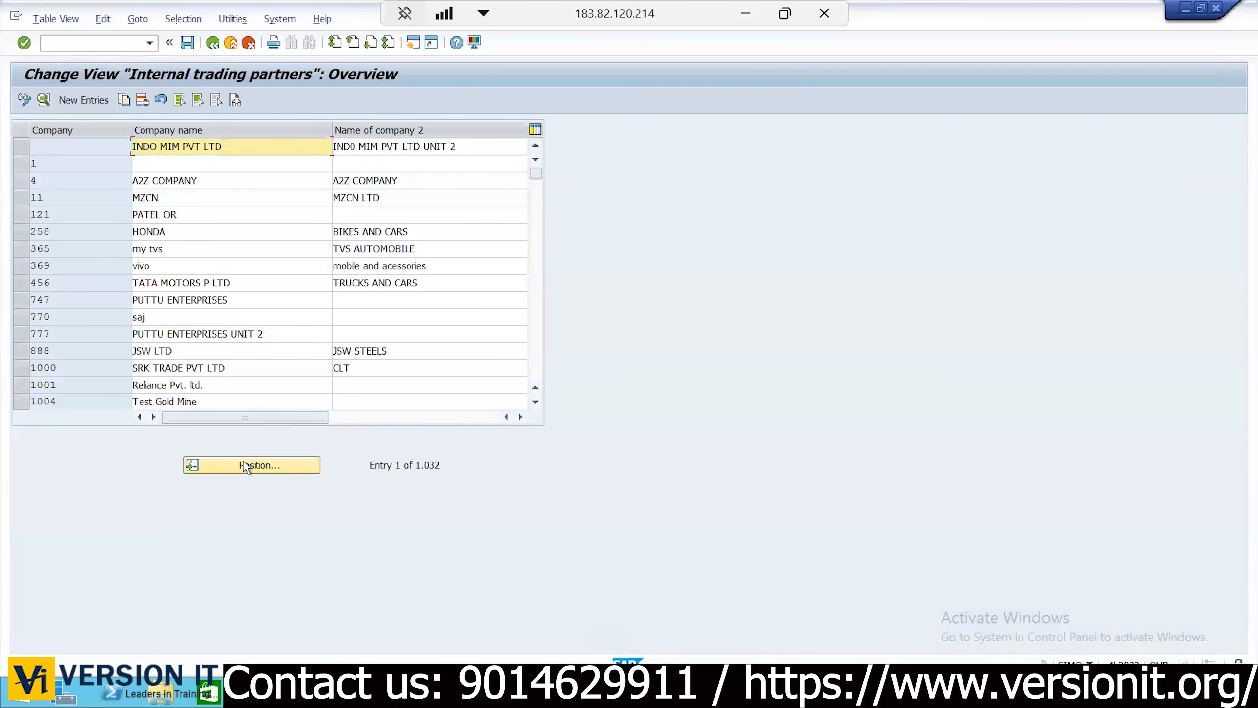
Find company KIAGRP and view its details, then return and run Edit, Copy, Delete, Check Company Code
{"action": "left_click", "coordinate": [244, 465]}
{"action": "type", "text": "KIAGRP"}
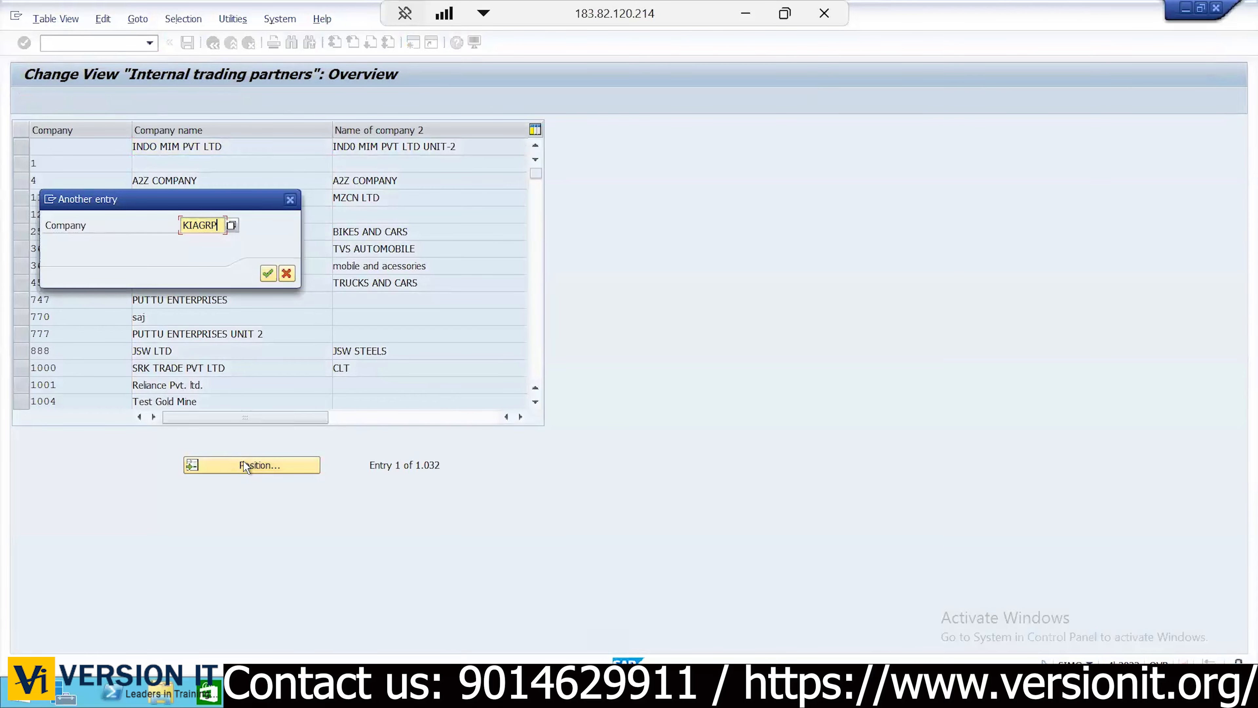
{"action": "key", "text": "Return"}
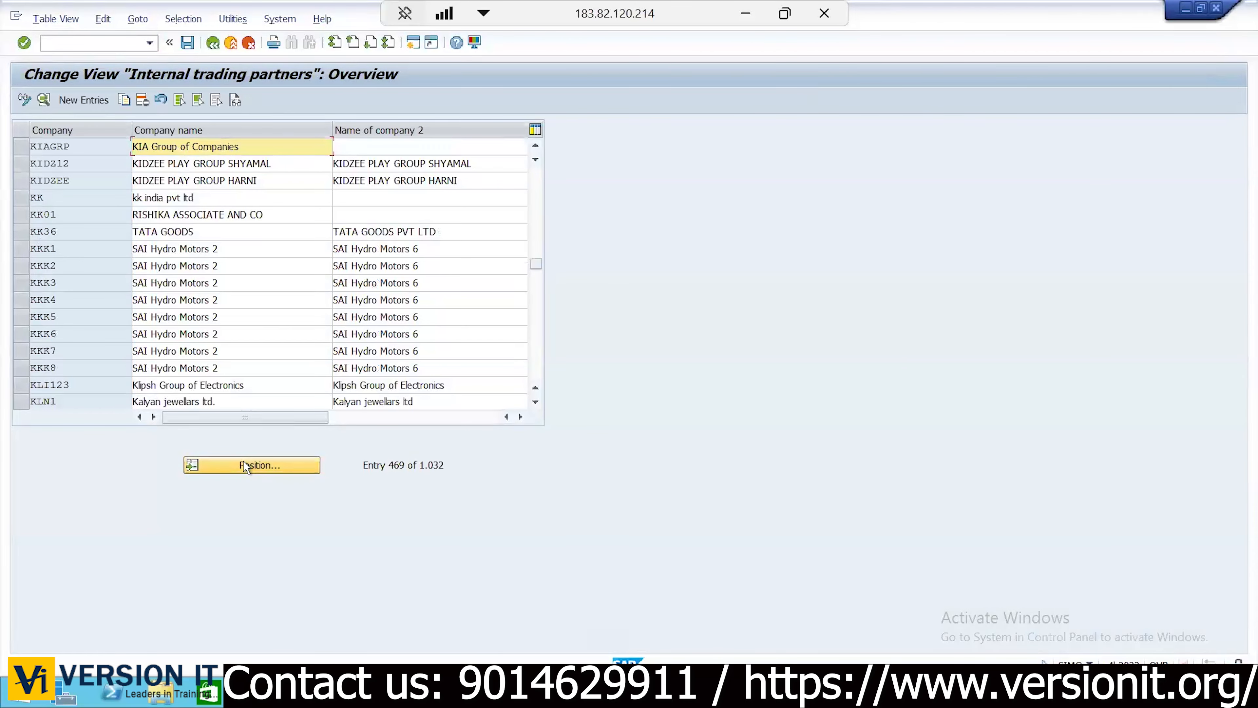
{"action": "left_click", "coordinate": [21, 146]}
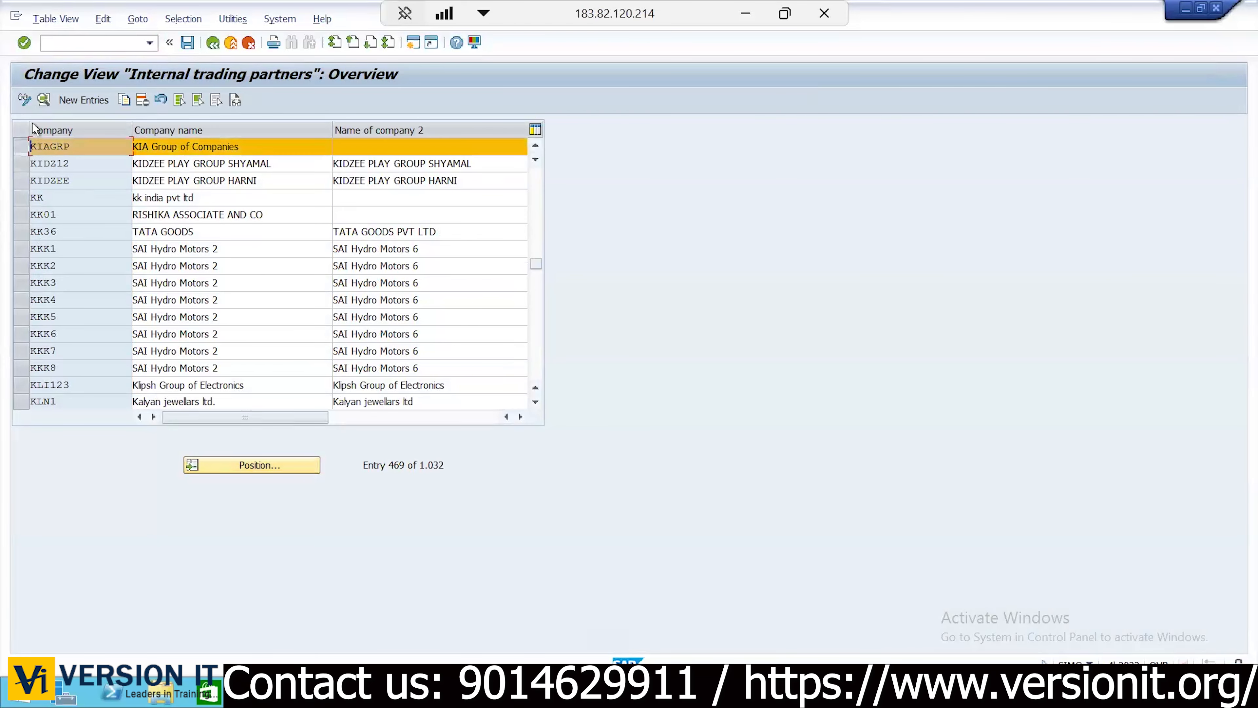
{"action": "left_click", "coordinate": [43, 102]}
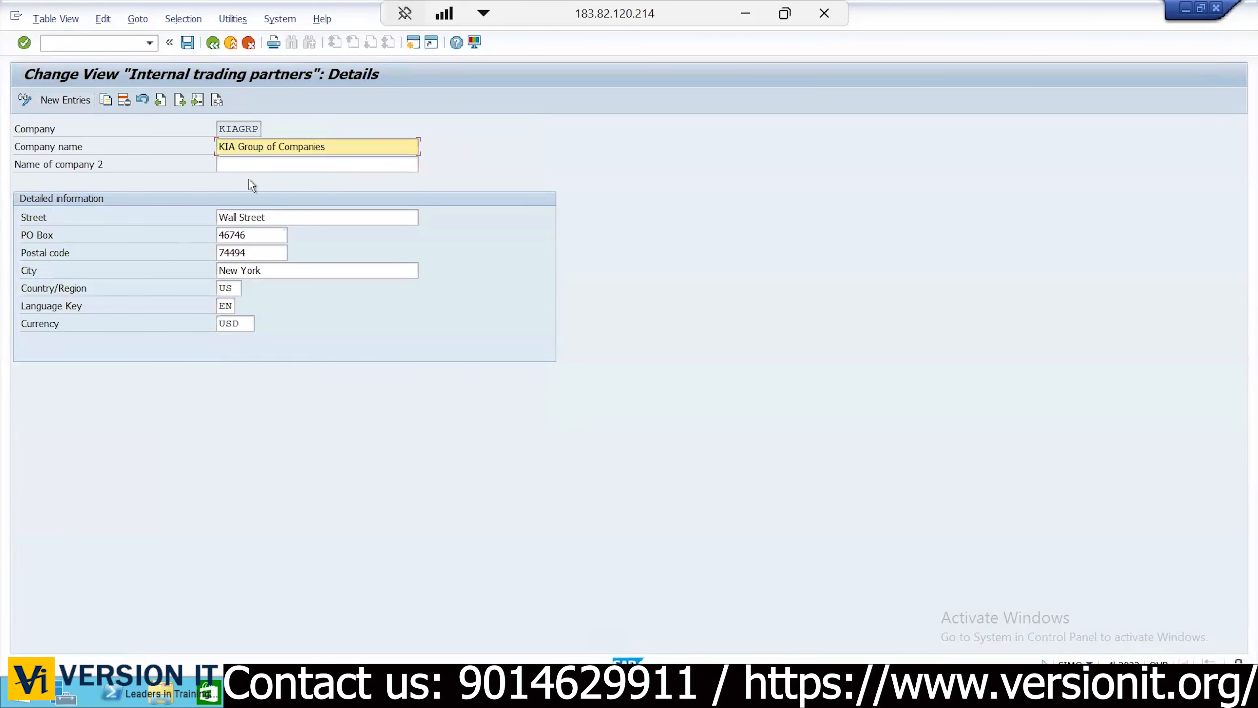
{"action": "left_click", "coordinate": [211, 42]}
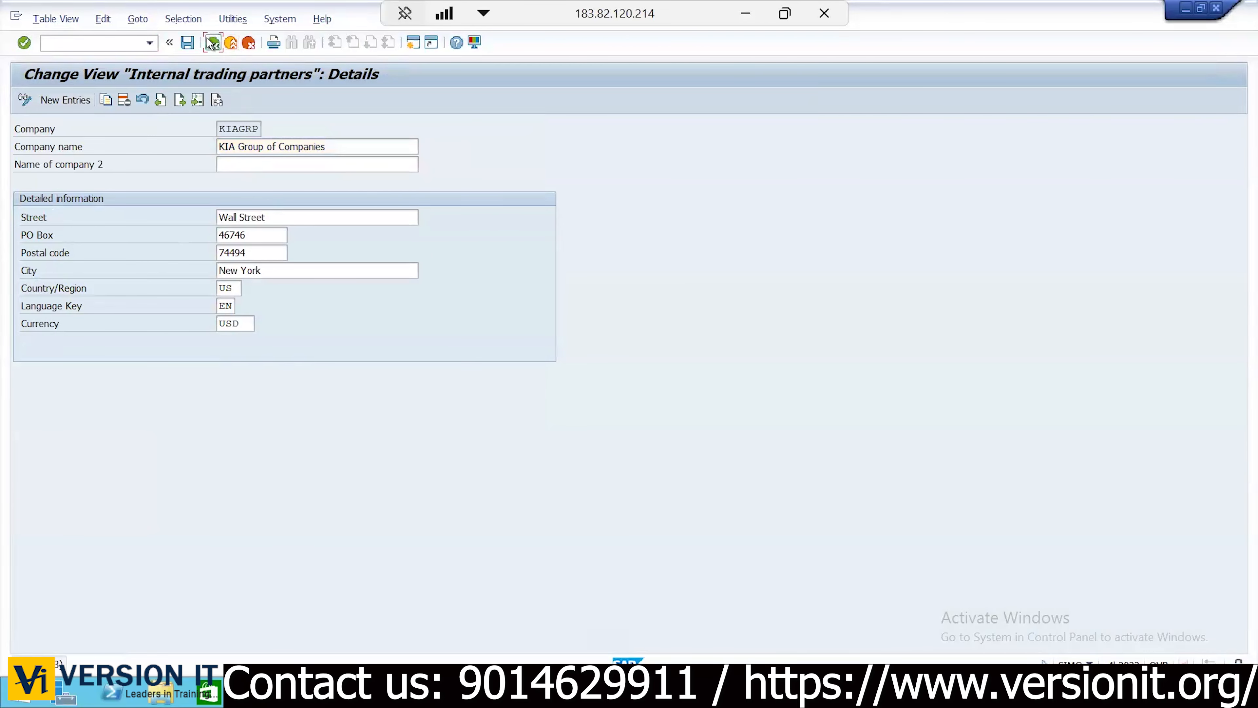
{"action": "left_click", "coordinate": [99, 292]}
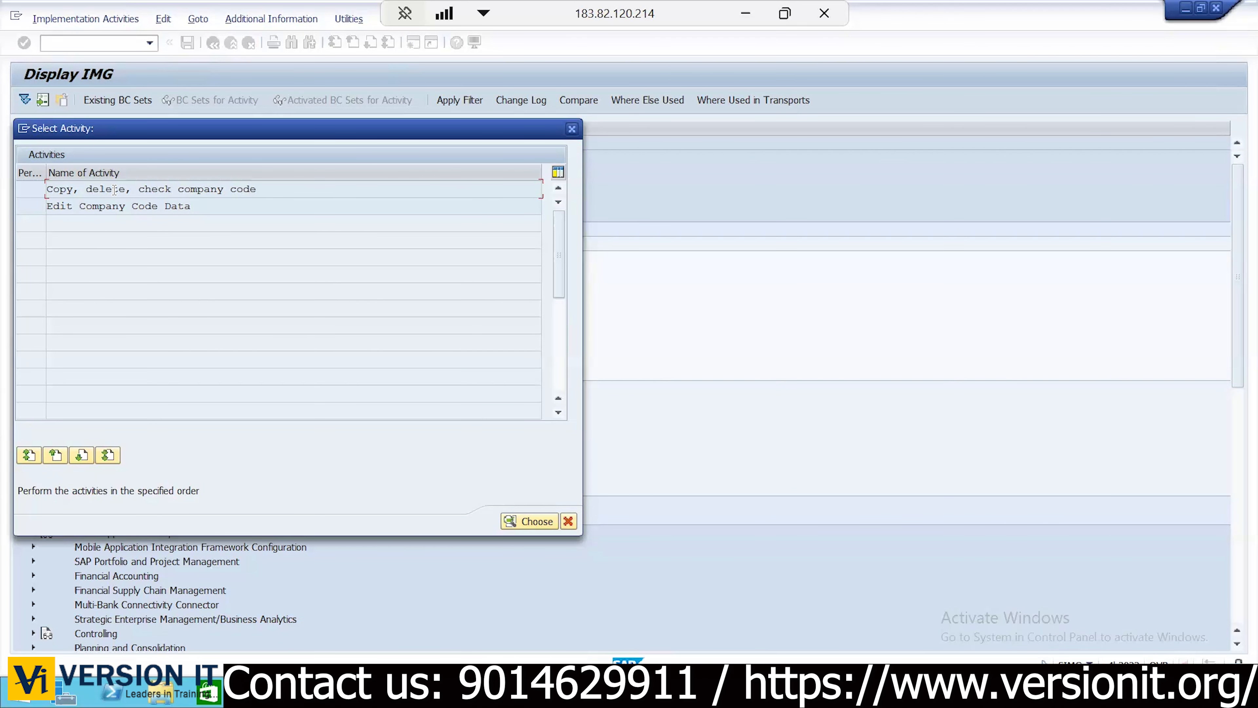
Open Edit Company Code Data and check the planned code KC01 in the Excel workbook
{"action": "double_click", "coordinate": [154, 206]}
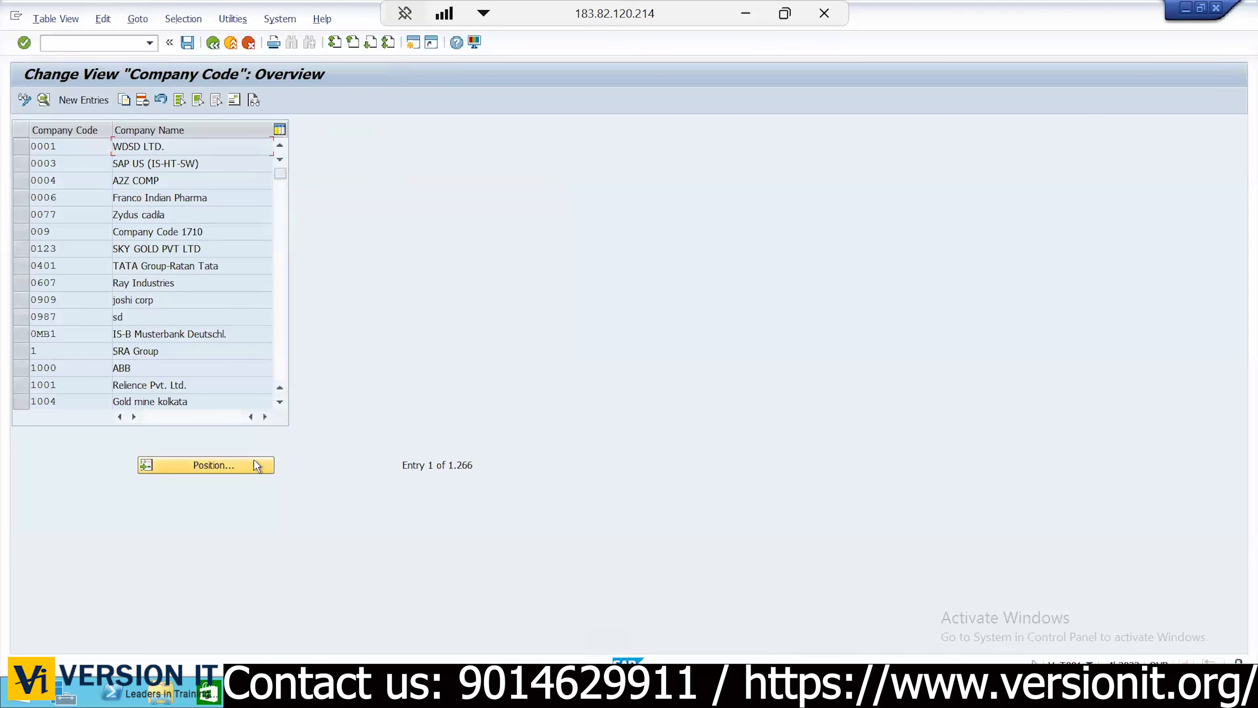
{"action": "key", "text": "alt+Tab"}
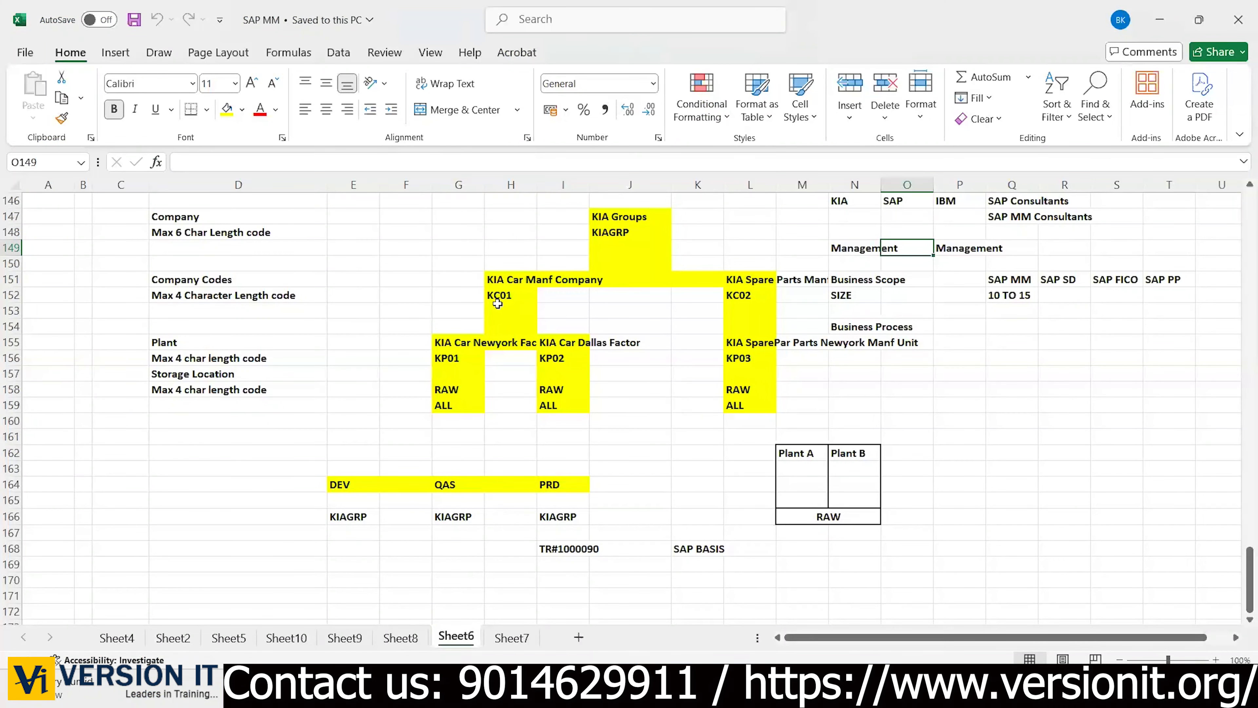
{"action": "left_click", "coordinate": [497, 303]}
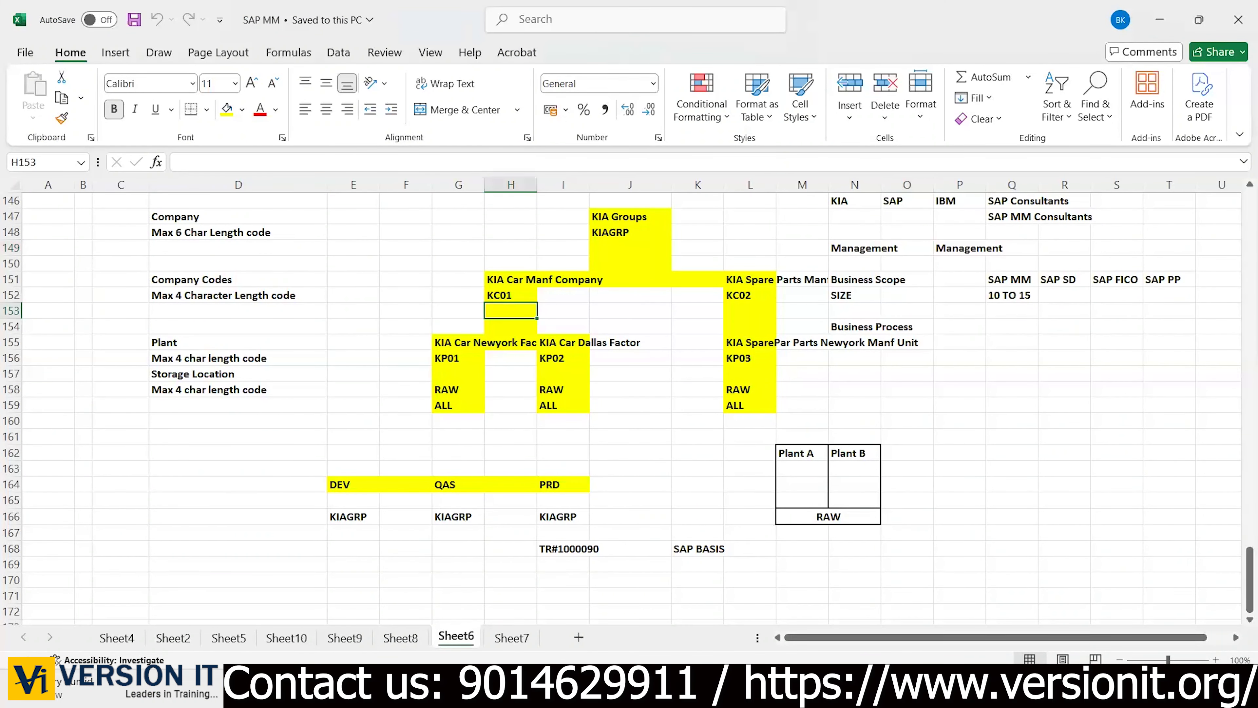
{"action": "key", "text": "alt+Tab"}
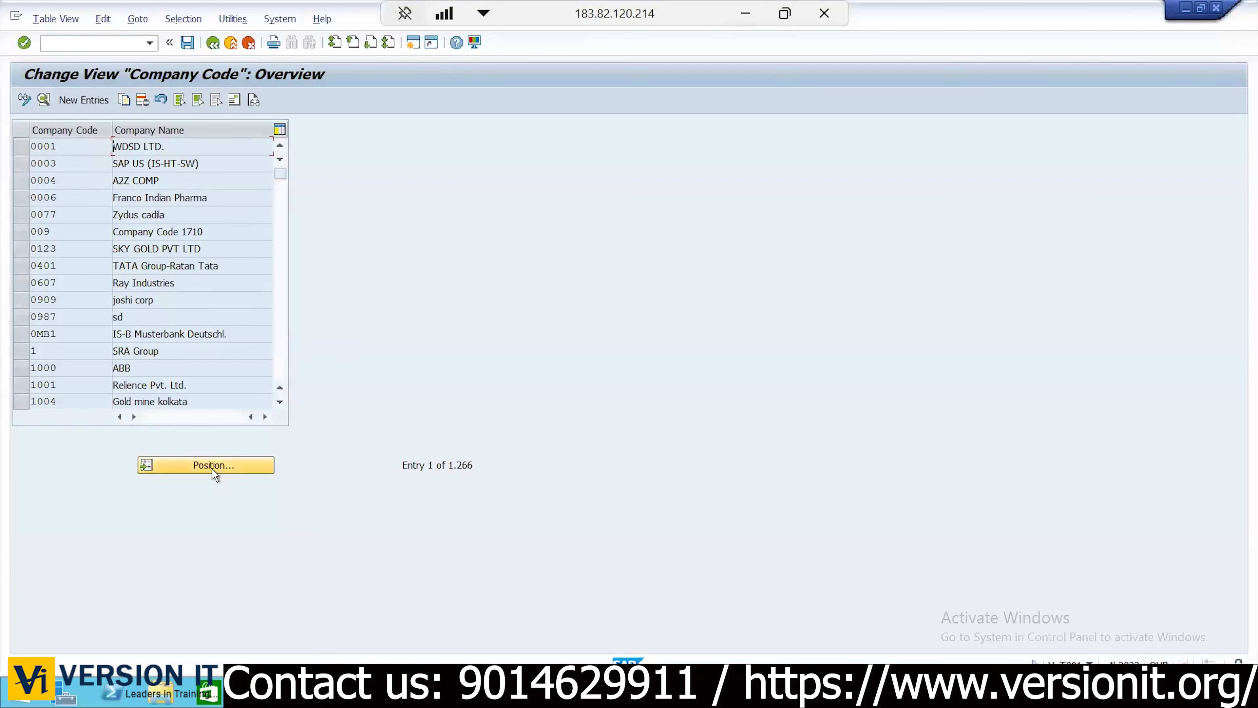
Search the company code list for KC01, then leave the overview and close the activity dialog
{"action": "left_click", "coordinate": [213, 469]}
{"action": "type", "text": "KC01"}
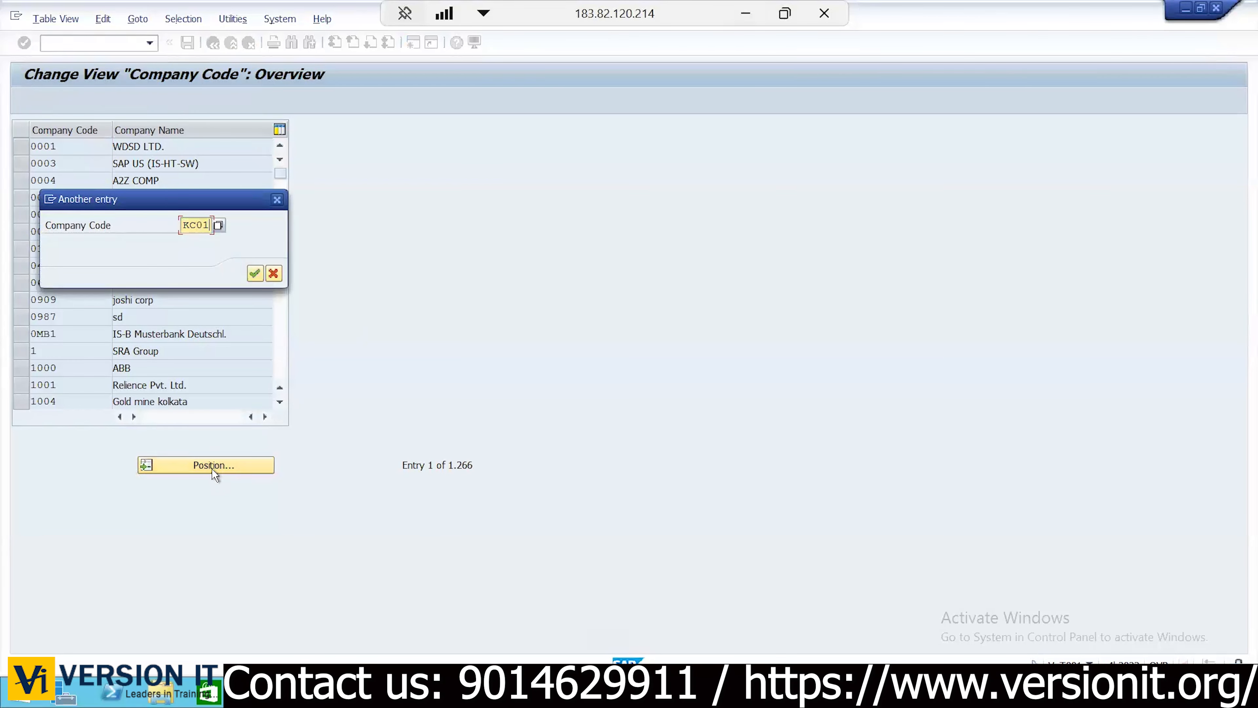
{"action": "key", "text": "Return"}
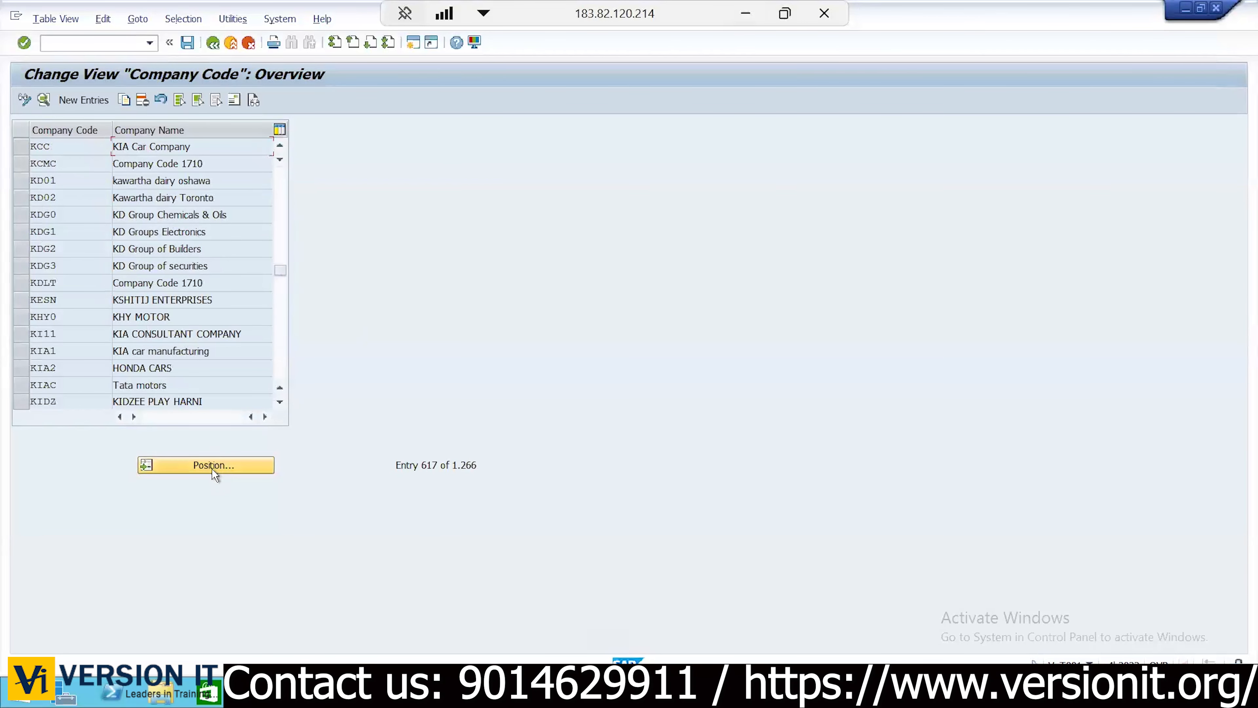
{"action": "left_click", "coordinate": [215, 44]}
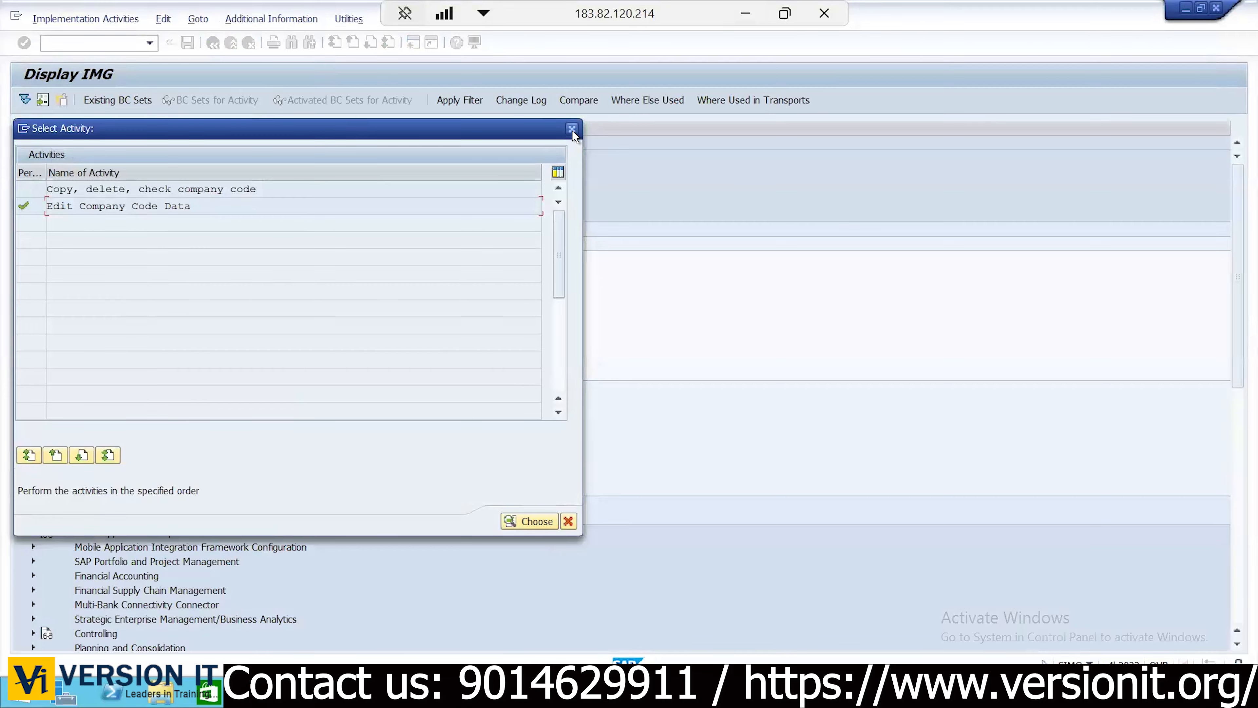
{"action": "left_click", "coordinate": [572, 130]}
Run Edit, Copy, Delete, Check Company Code and choose 'Copy, delete, check company code'
{"action": "left_click", "coordinate": [138, 258]}
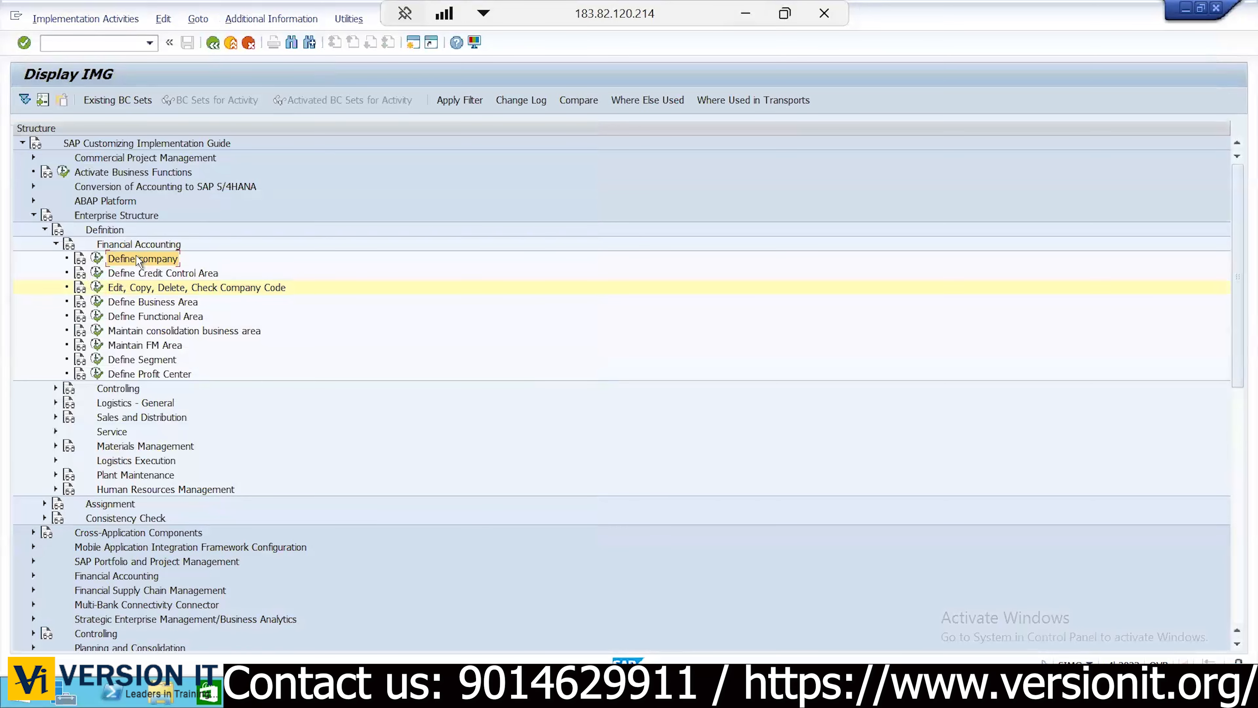
{"action": "left_click", "coordinate": [114, 287]}
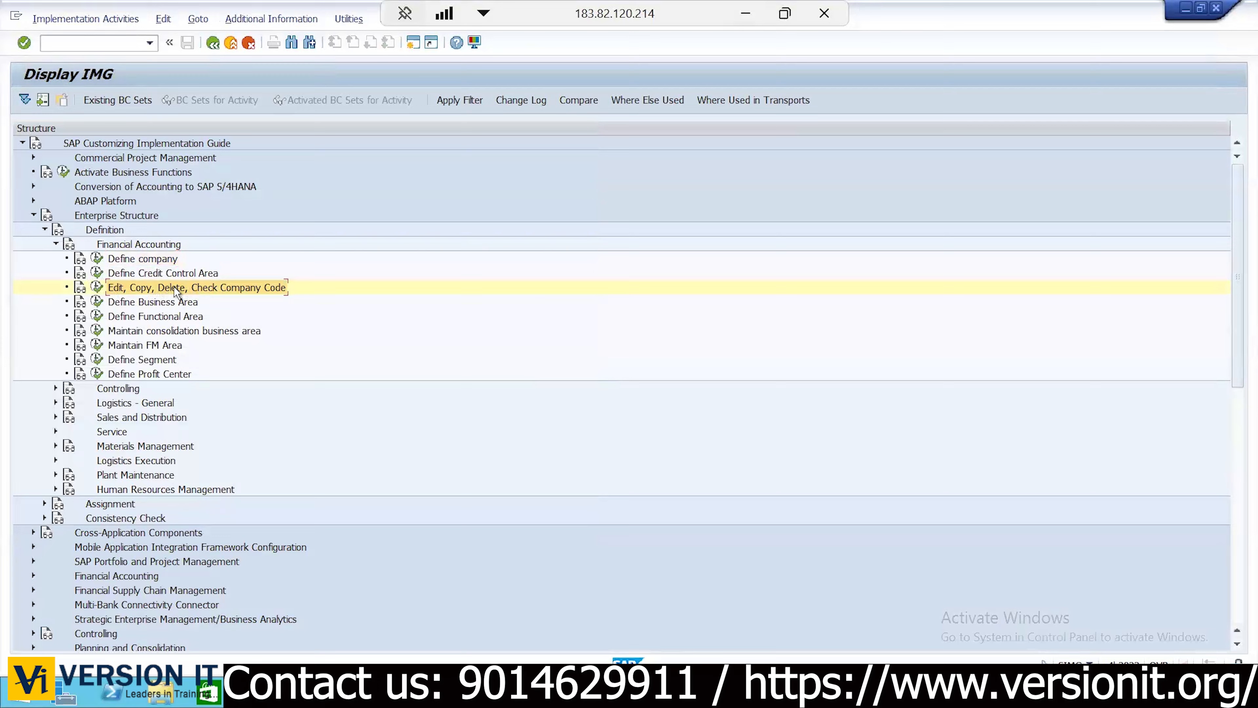
{"action": "left_click", "coordinate": [98, 288]}
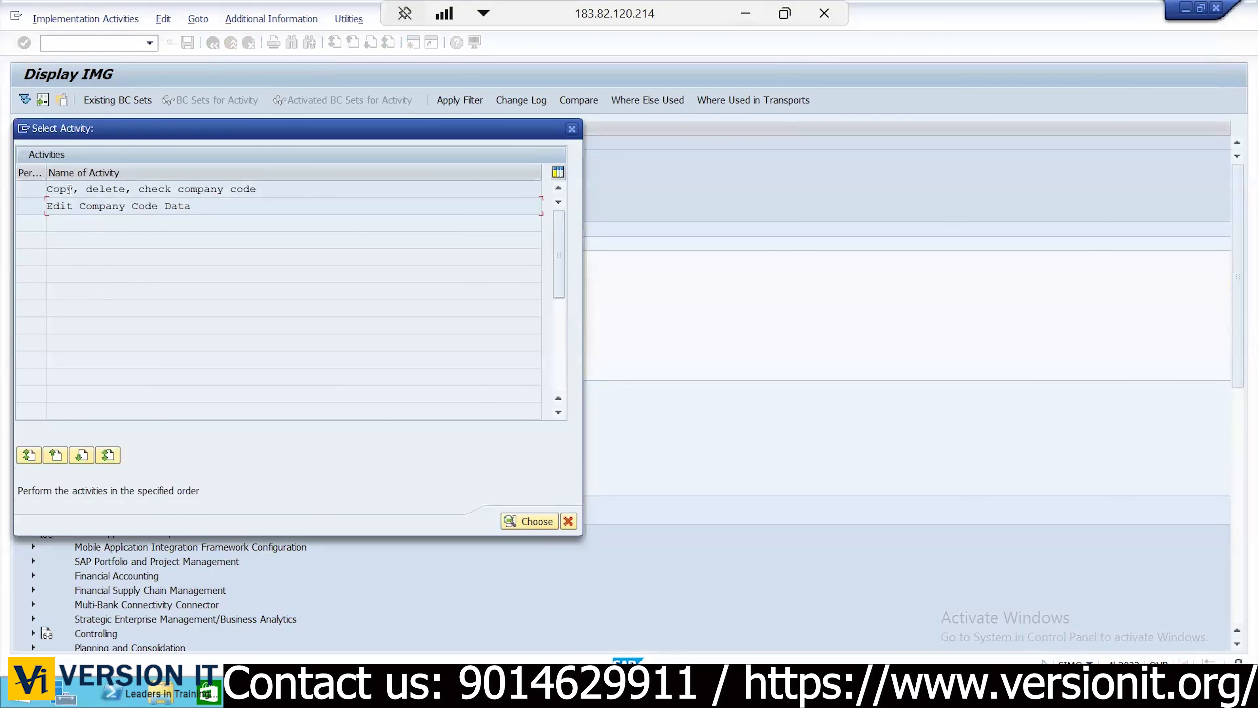
{"action": "double_click", "coordinate": [166, 189]}
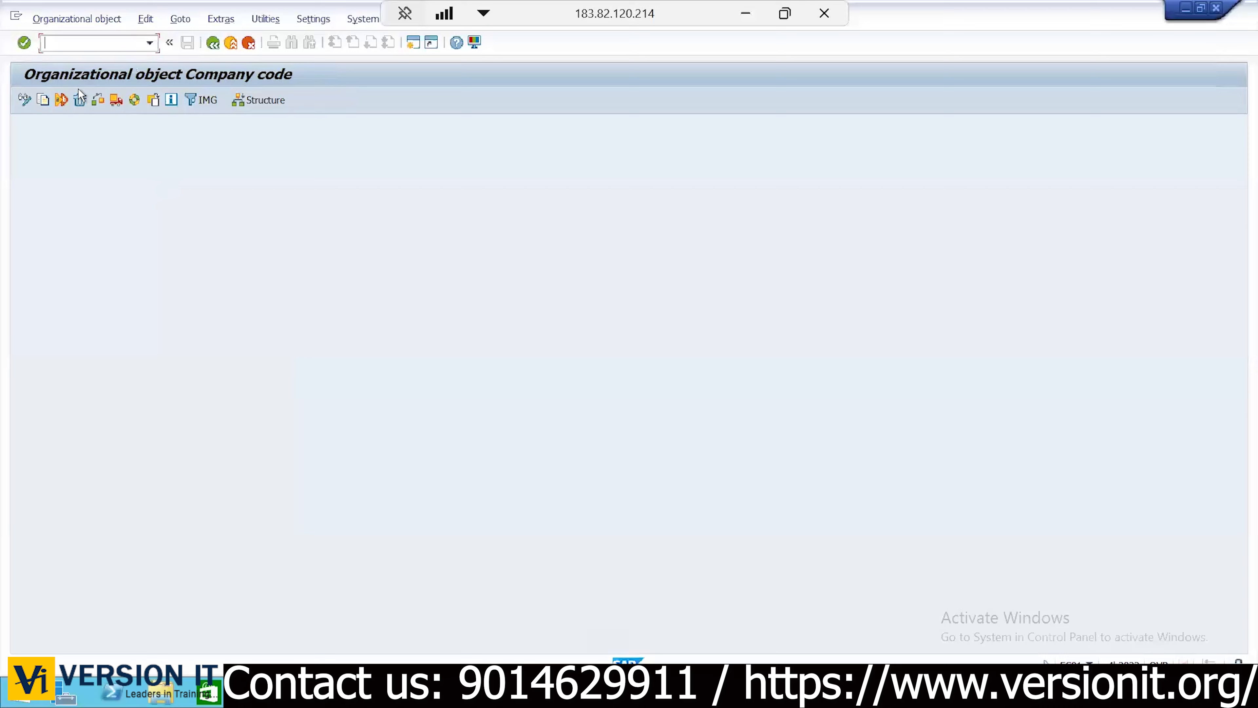
Start a company code copy with 1710 as the source, checking the Excel plan for the target code
{"action": "left_click", "coordinate": [43, 100]}
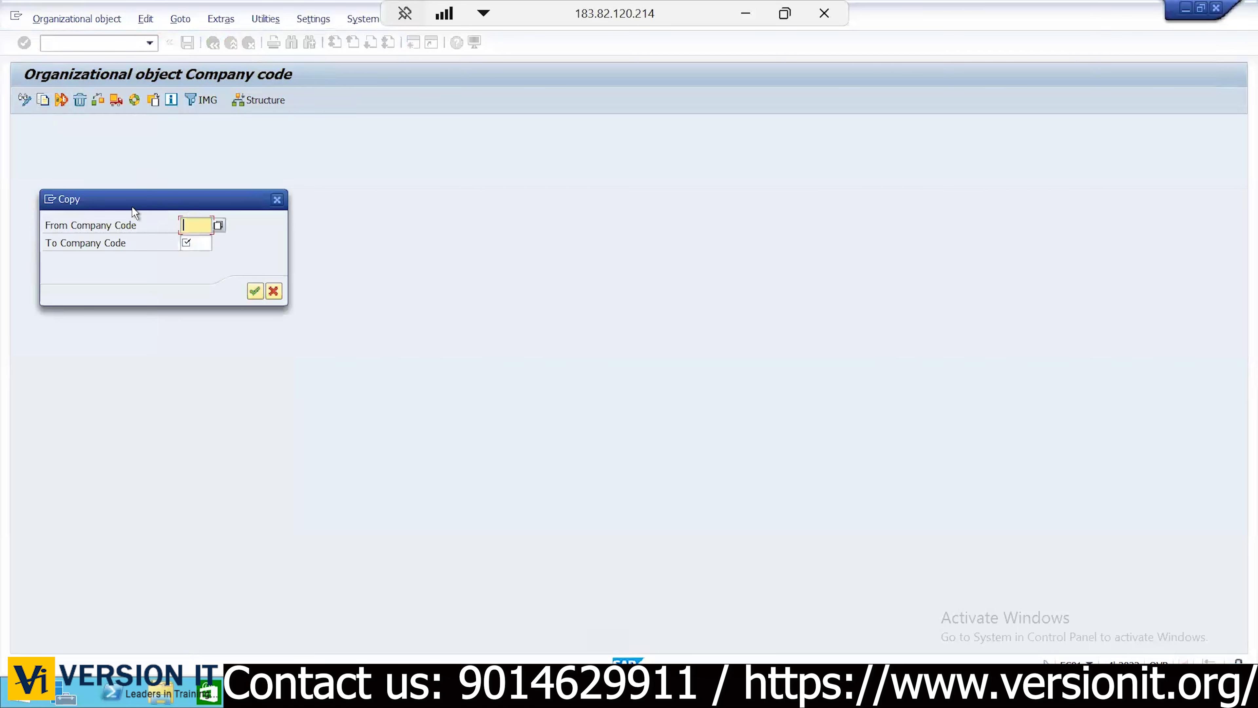
{"action": "left_click", "coordinate": [218, 227]}
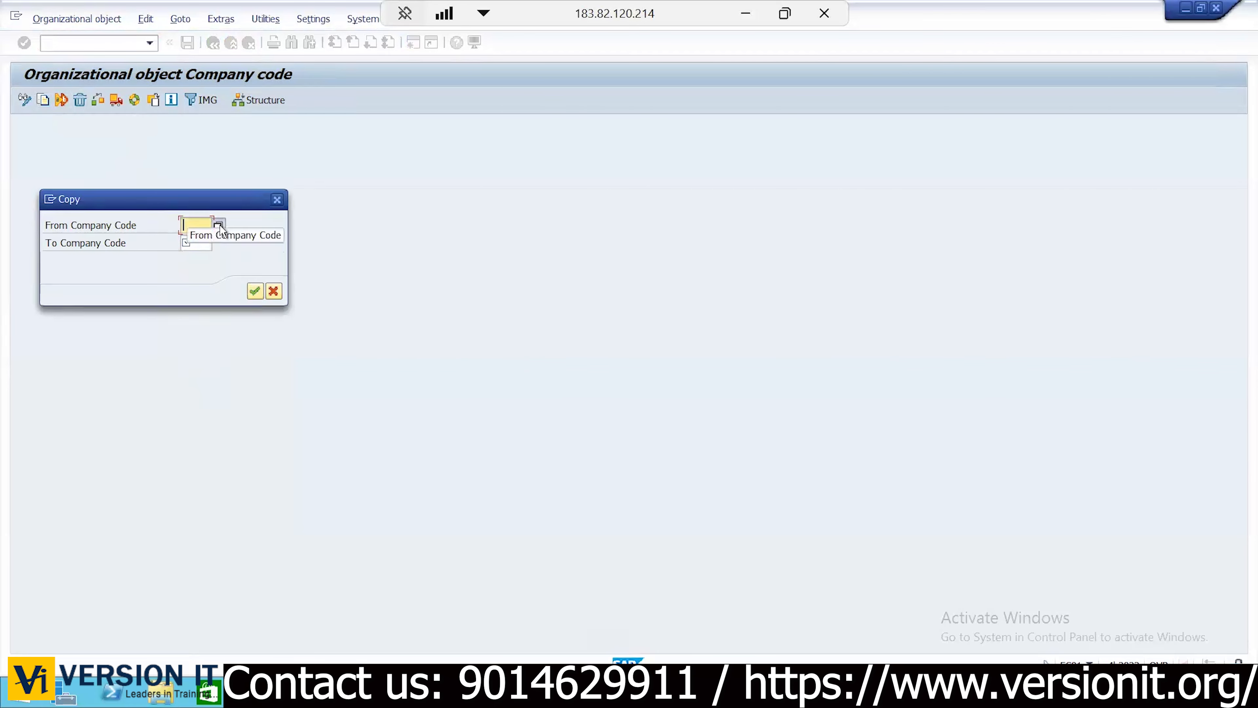
{"action": "left_click", "coordinate": [220, 226]}
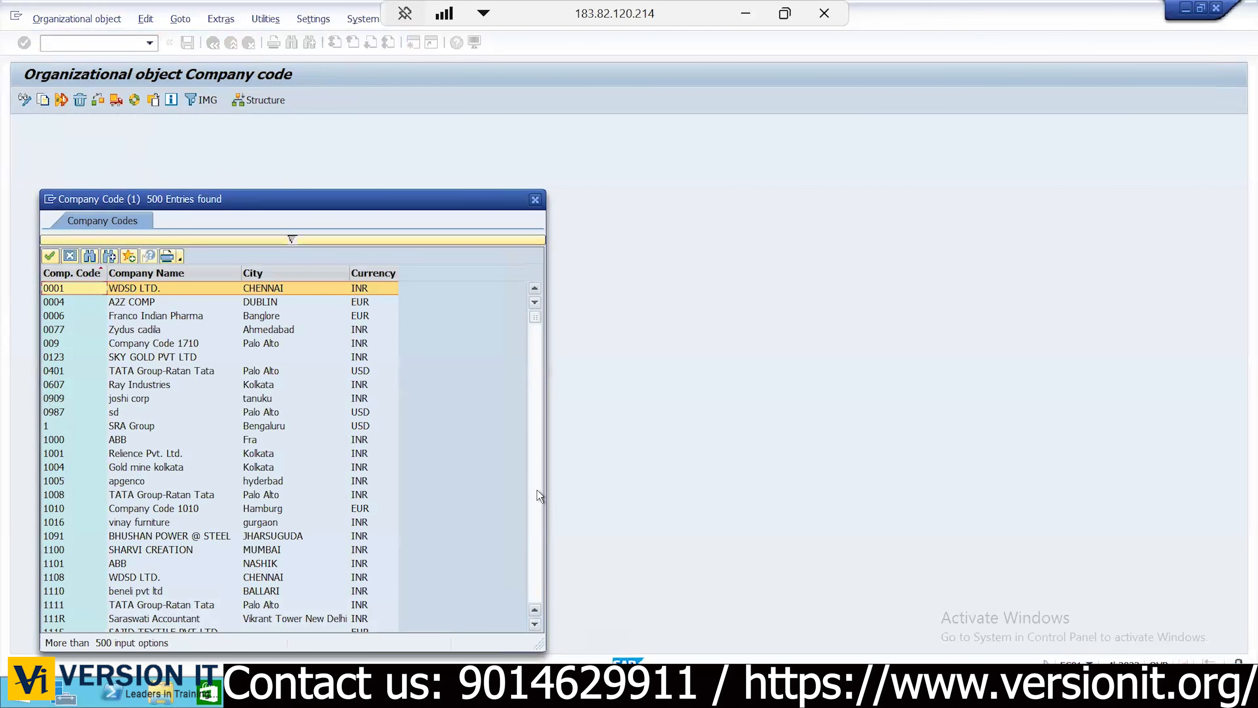
{"action": "scroll", "coordinate": [536, 489], "scroll_direction": "down", "scroll_amount": 8}
{"action": "scroll", "coordinate": [533, 493], "scroll_direction": "down", "scroll_amount": 8}
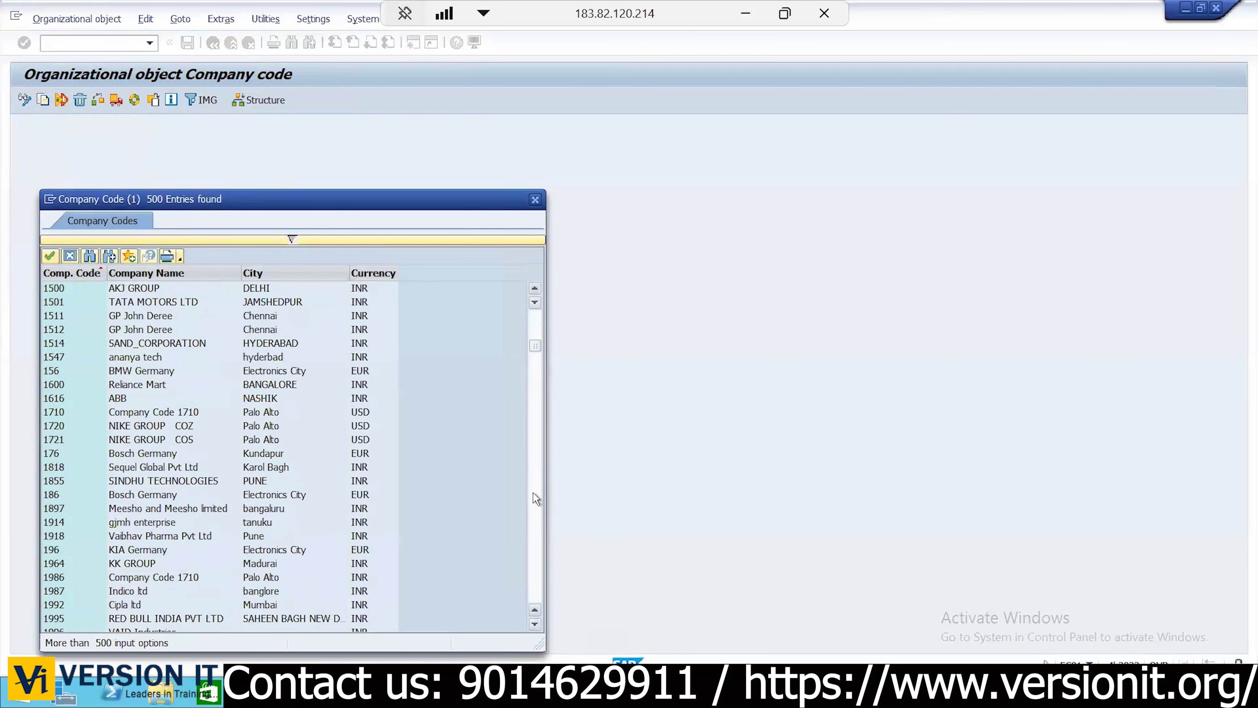
{"action": "left_click", "coordinate": [59, 415]}
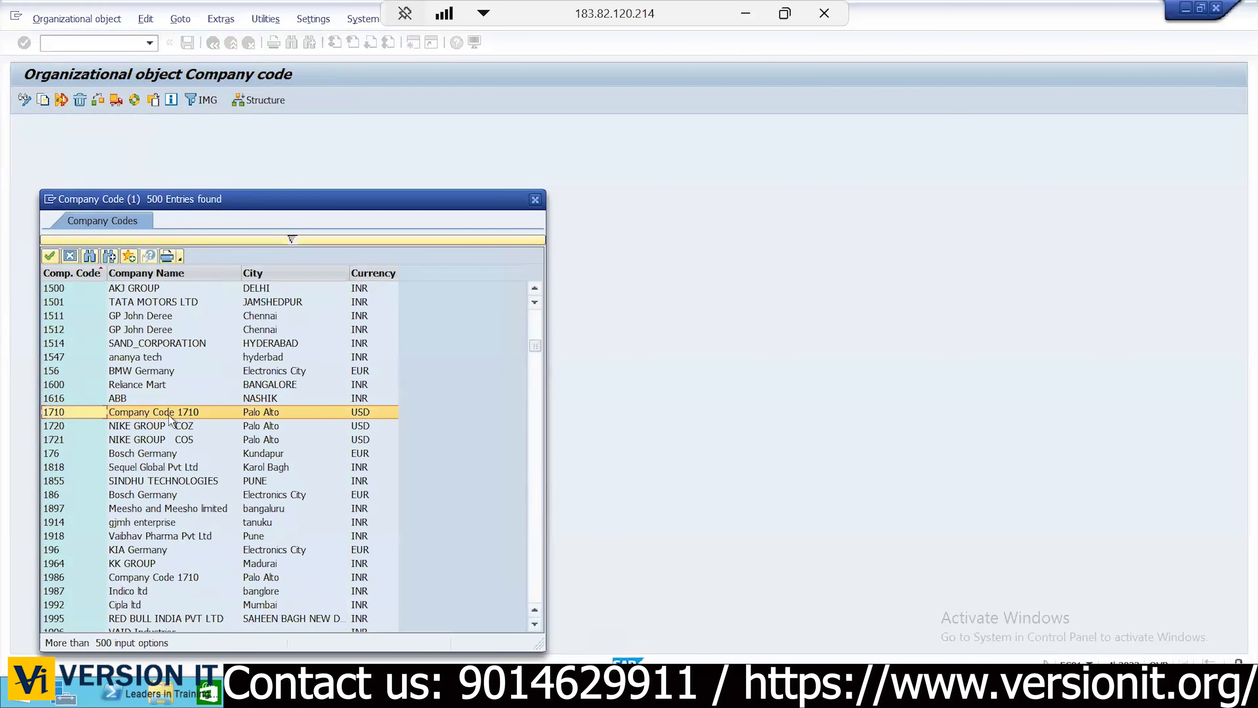
{"action": "double_click", "coordinate": [166, 418]}
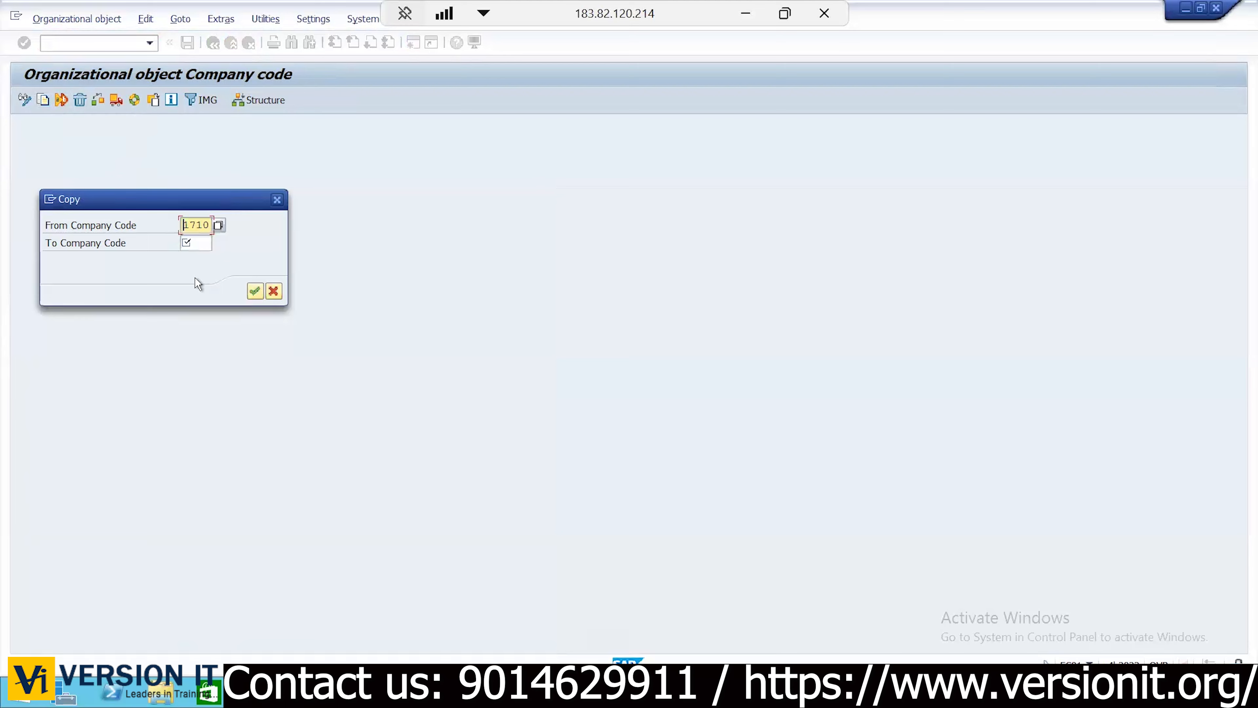
{"action": "left_click", "coordinate": [196, 242]}
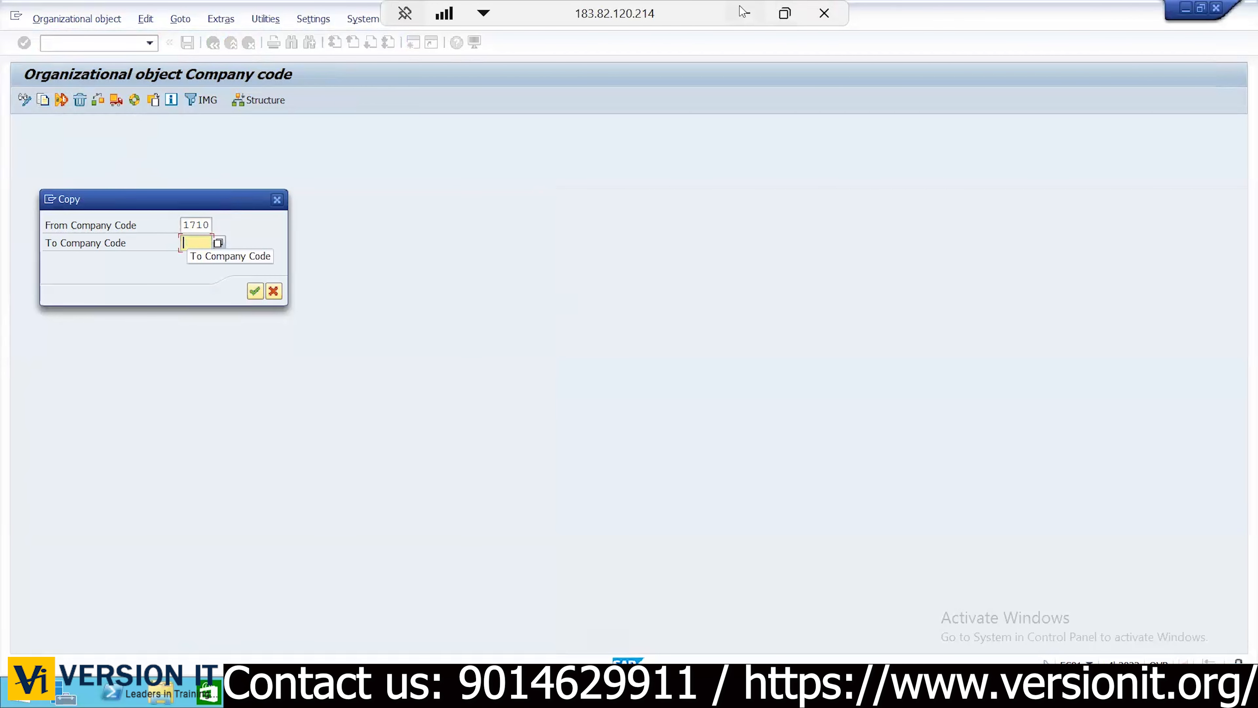
{"action": "key", "text": "alt+Tab"}
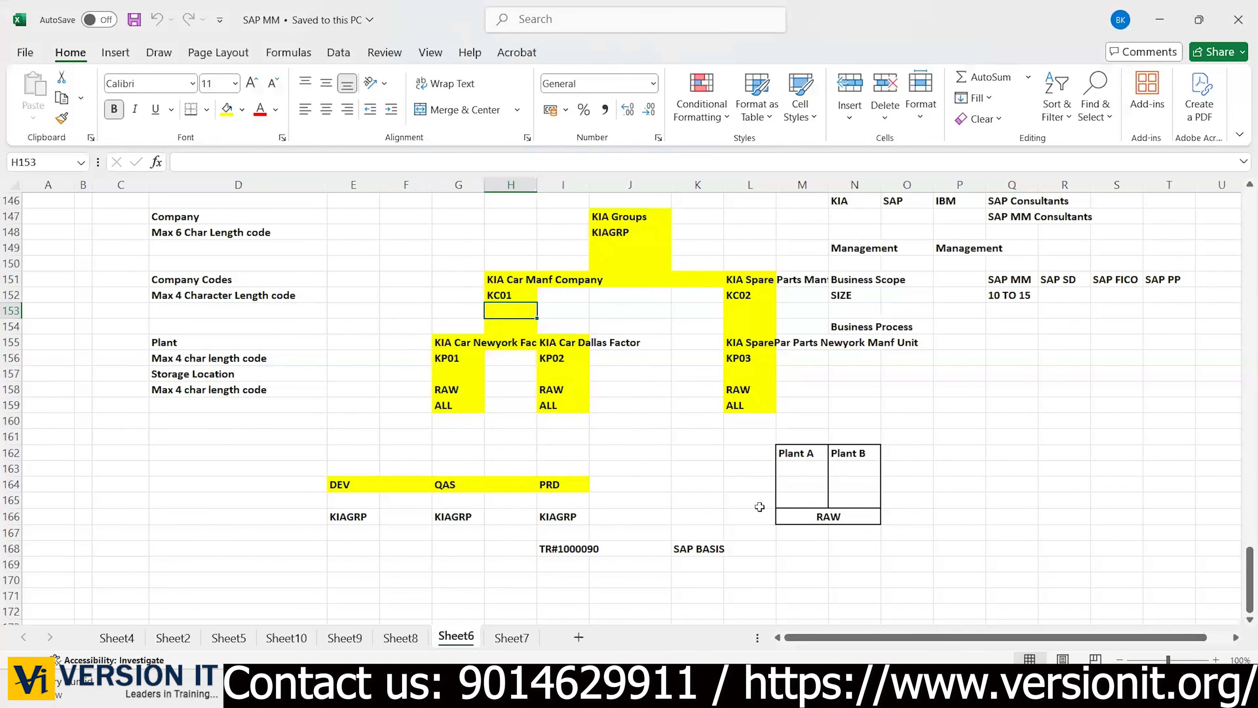
{"action": "key", "text": "alt+Tab"}
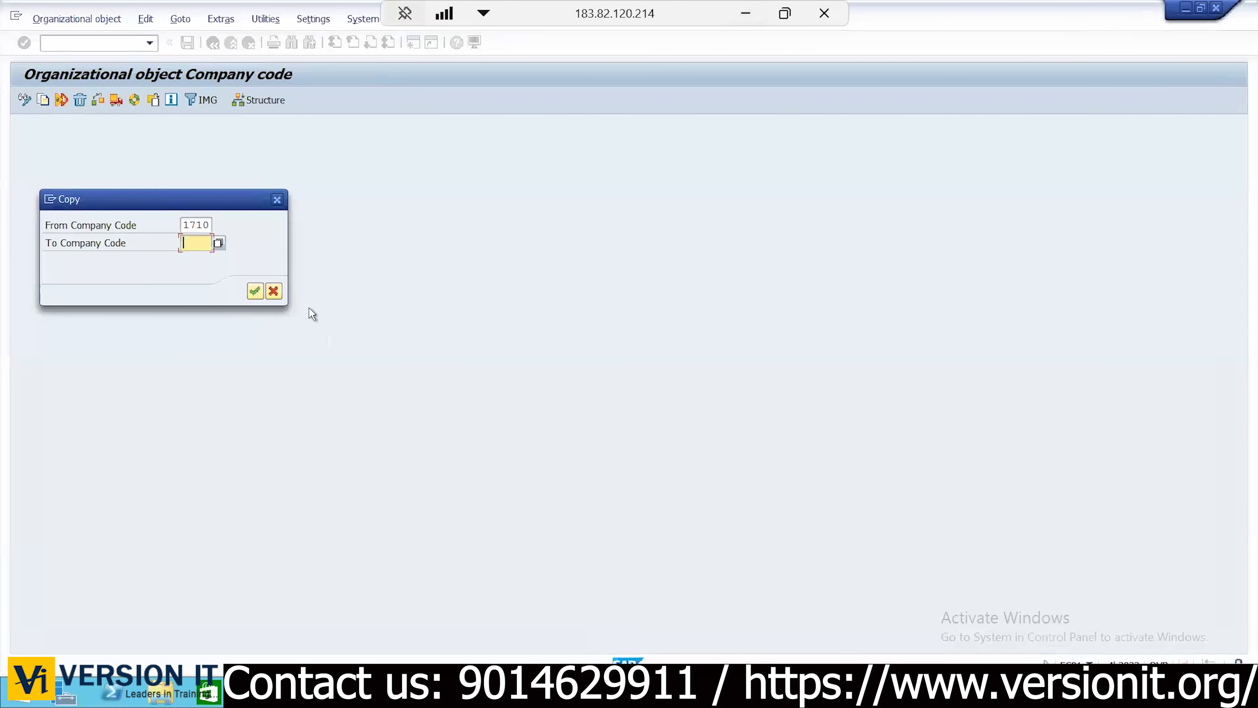
Enter KC01 as the target and agree to copy G/L account data and controlling area assignment
{"action": "type", "text": "KC01"}
{"action": "left_click", "coordinate": [254, 291]}
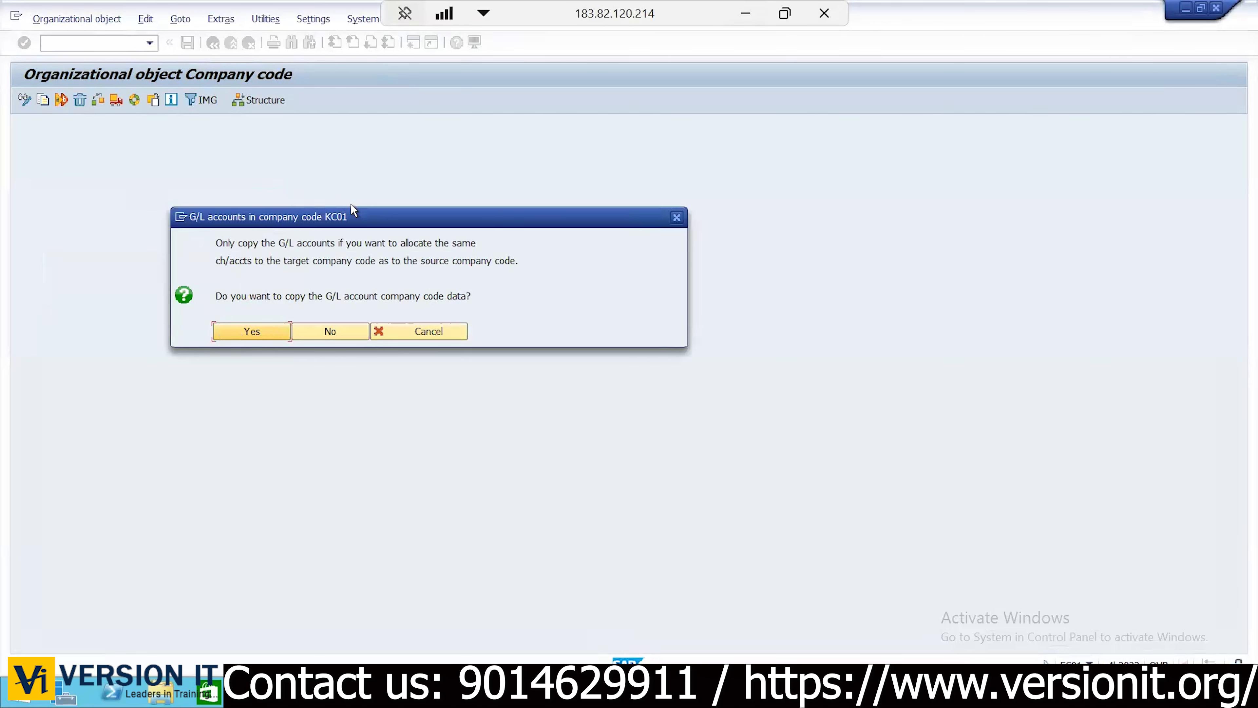
{"action": "left_click", "coordinate": [250, 332]}
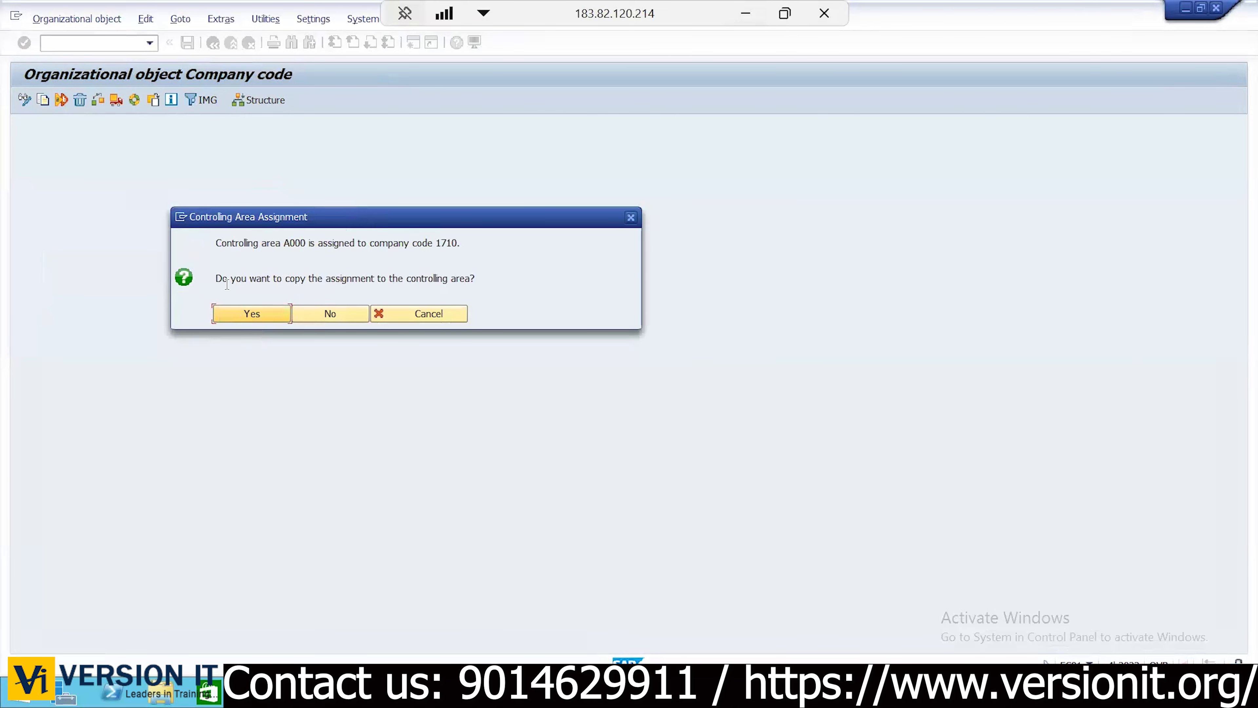
{"action": "left_click", "coordinate": [251, 313]}
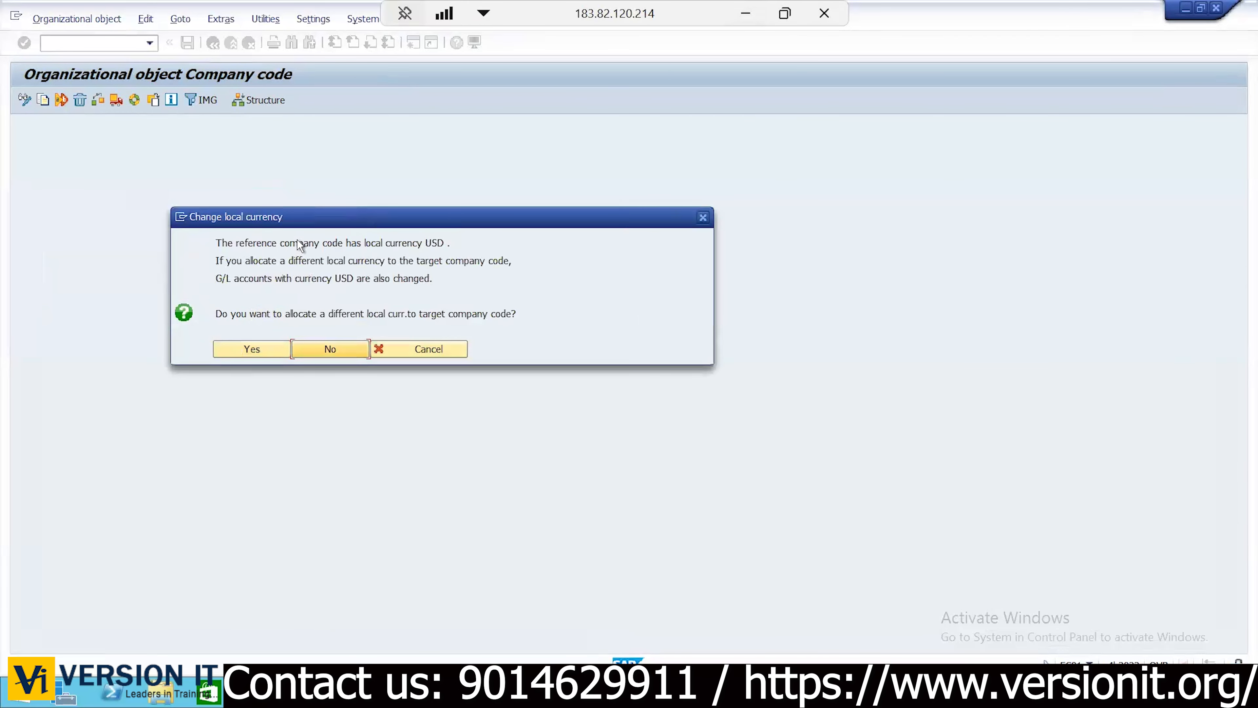
Set USD as KC01's local currency and continue past the not-copied and transport notices
{"action": "left_click", "coordinate": [256, 347]}
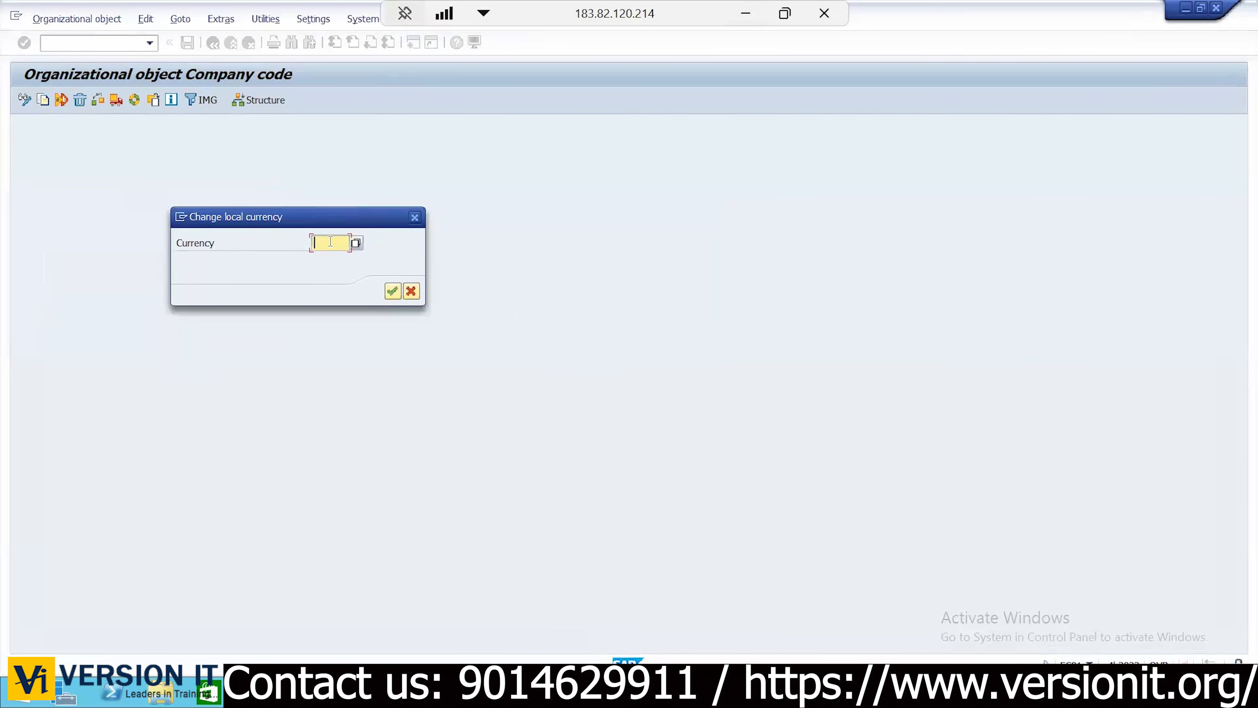
{"action": "type", "text": "USD"}
{"action": "left_click", "coordinate": [393, 291]}
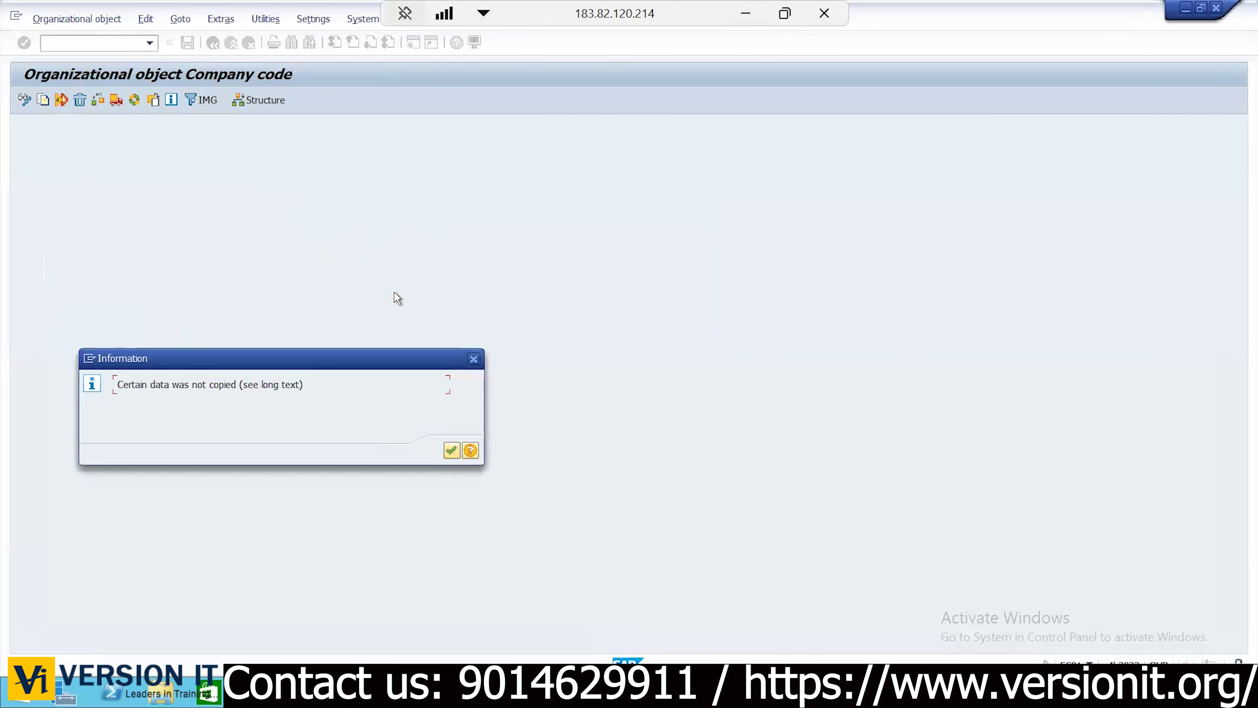
{"action": "left_click", "coordinate": [451, 451]}
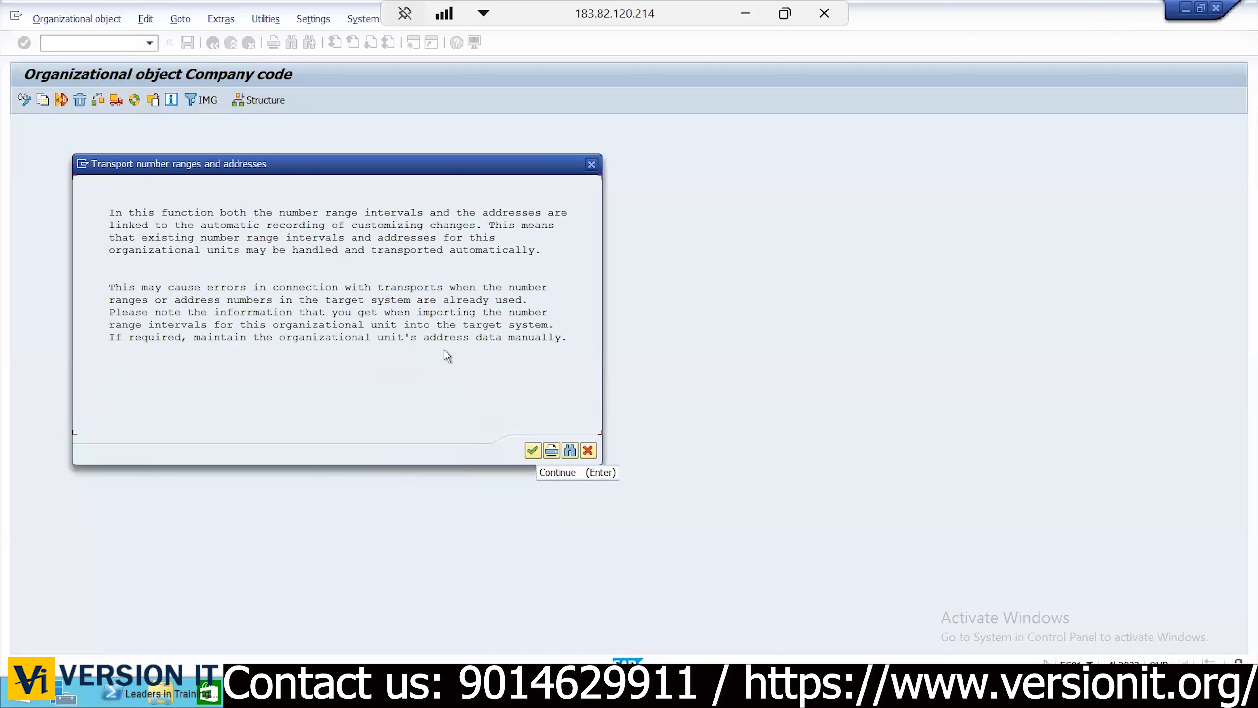
{"action": "left_click", "coordinate": [532, 450]}
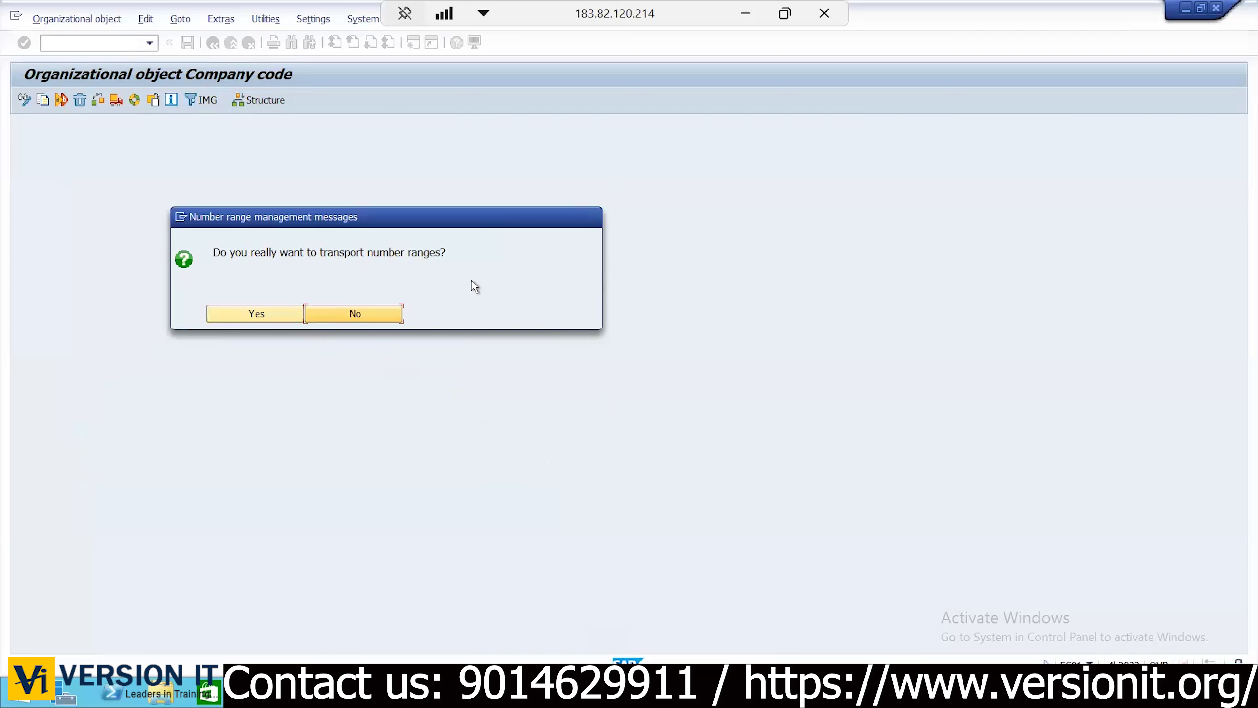
Decline transporting number ranges and confirm the Johndeer Group of Companies customizing request
{"action": "left_click", "coordinate": [367, 312]}
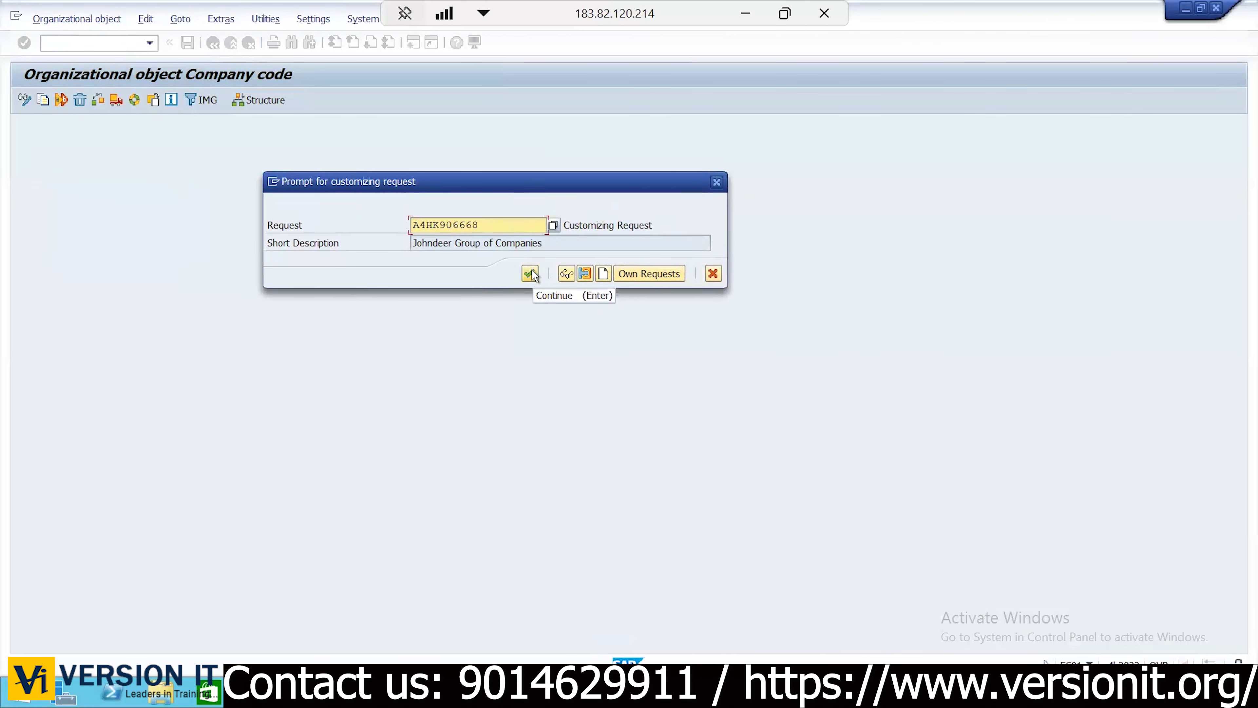
{"action": "left_click", "coordinate": [530, 273]}
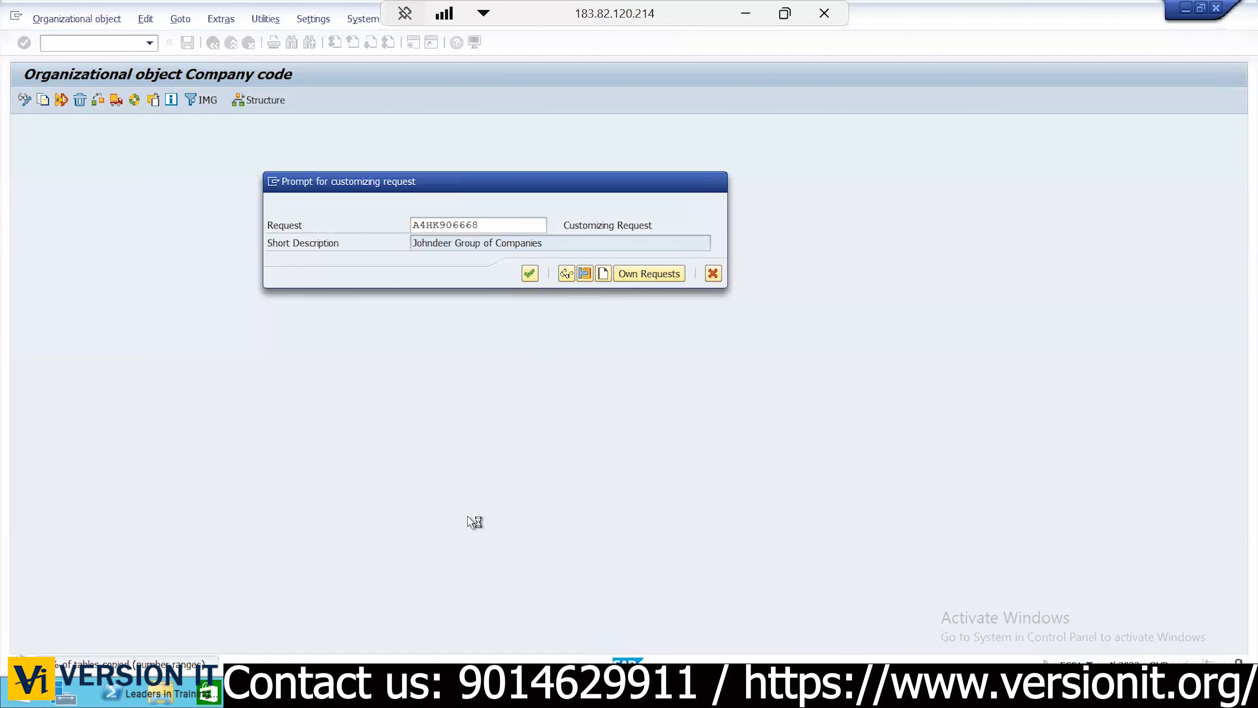
Review planned company codes KC01–KC02 and plant codes KP01–KP03 in Excel, then return to SAP
{"action": "left_click", "coordinate": [746, 16]}
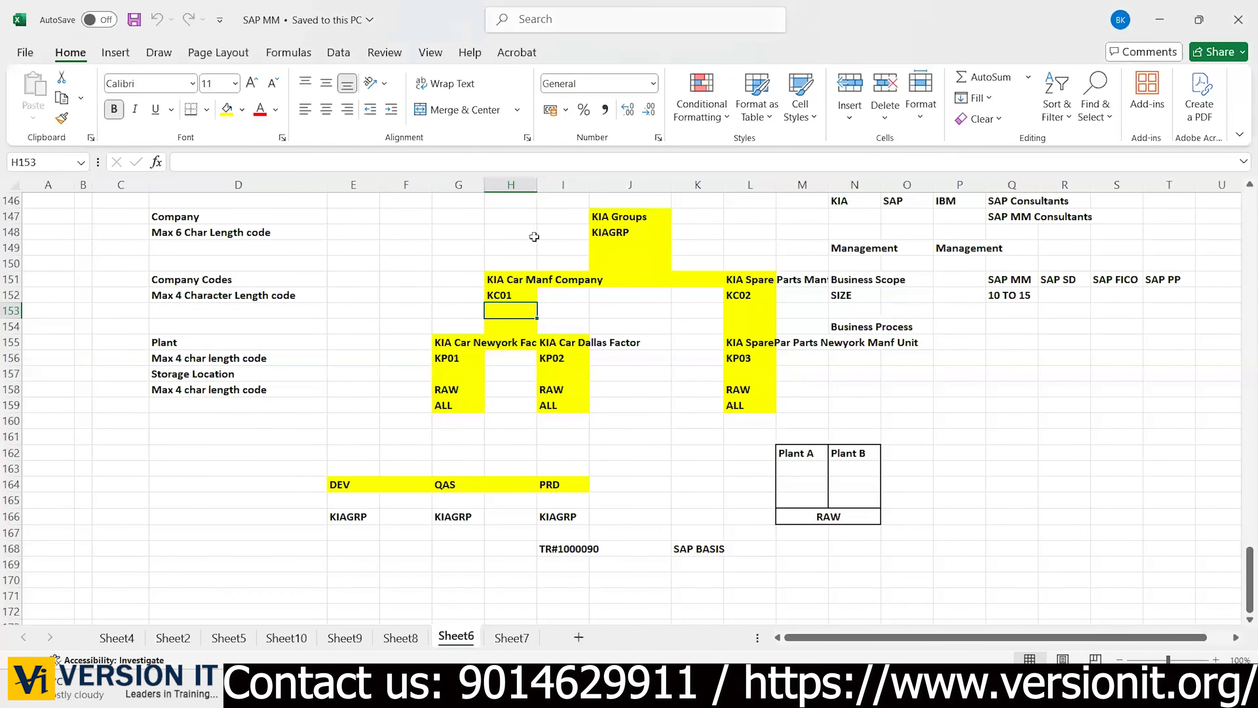
{"action": "left_click_drag", "start_coordinate": [532, 234], "coordinate": [762, 312]}
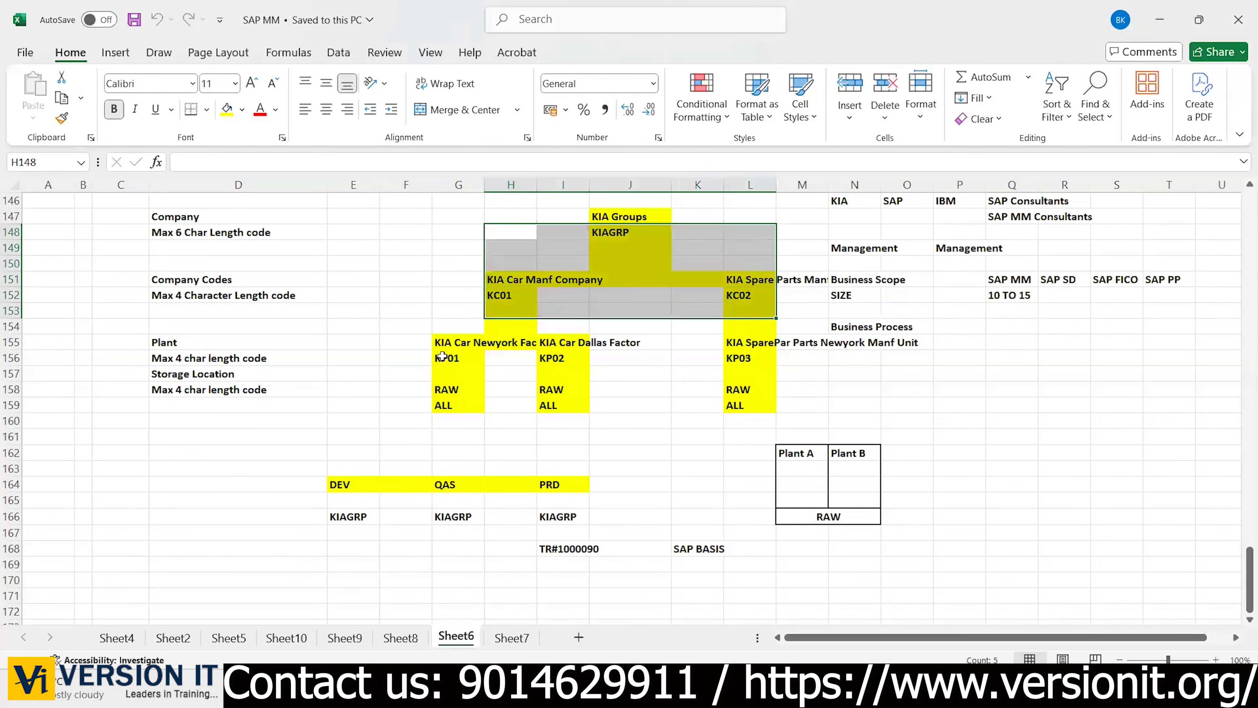
{"action": "left_click_drag", "start_coordinate": [443, 357], "coordinate": [808, 437]}
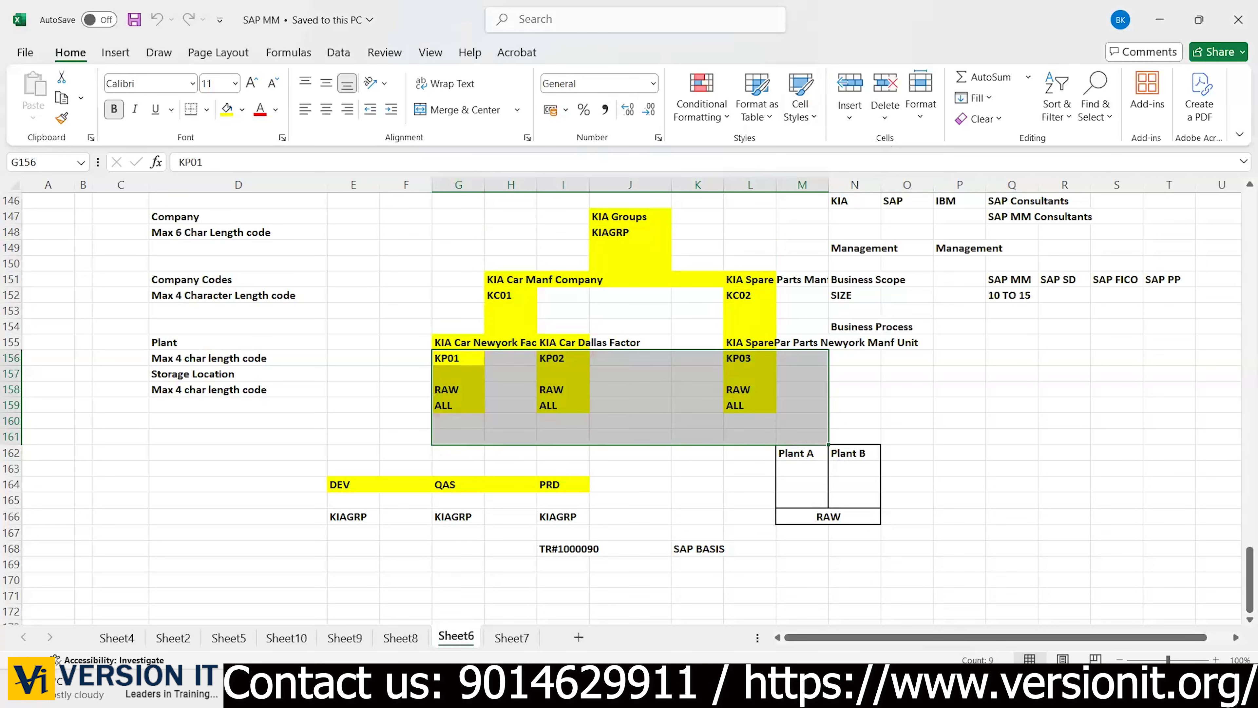
{"action": "key", "text": "alt+Tab"}
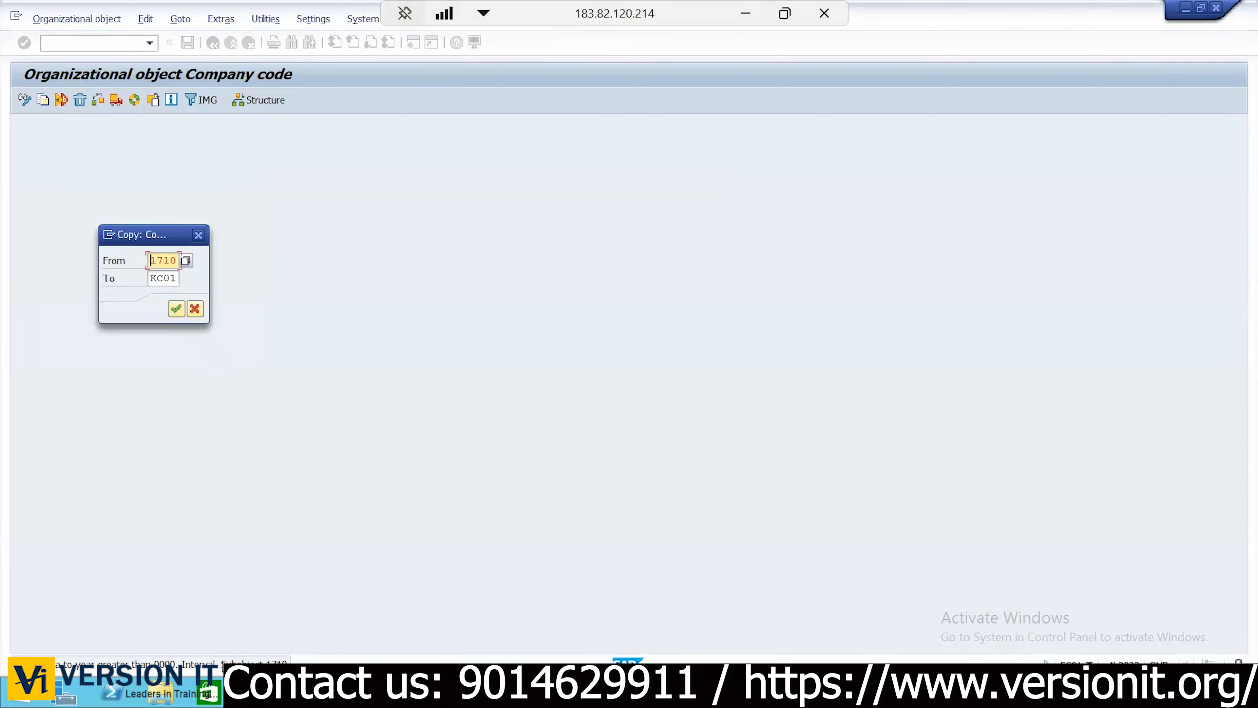
Confirm copying the number range intervals from 1710 to KC01
{"action": "left_click", "coordinate": [176, 308]}
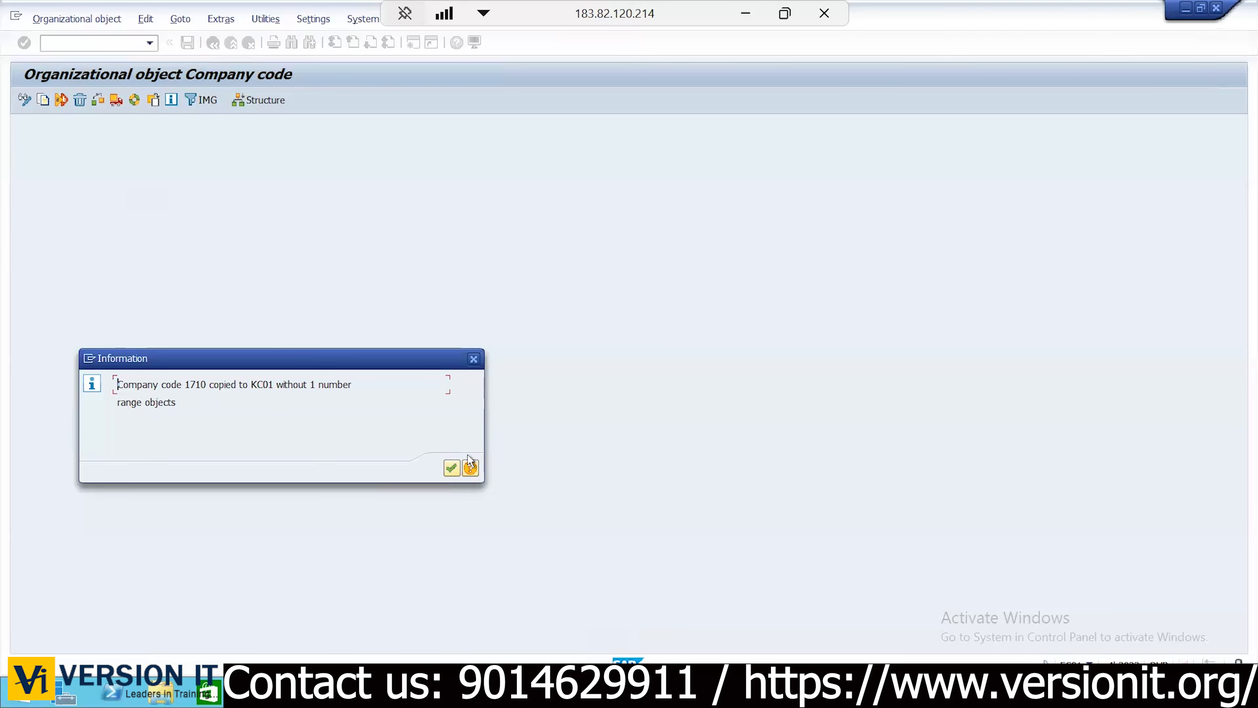
Acknowledge the copy message, open Completed activities, and copy the KC01 text from the log
{"action": "left_click", "coordinate": [451, 468]}
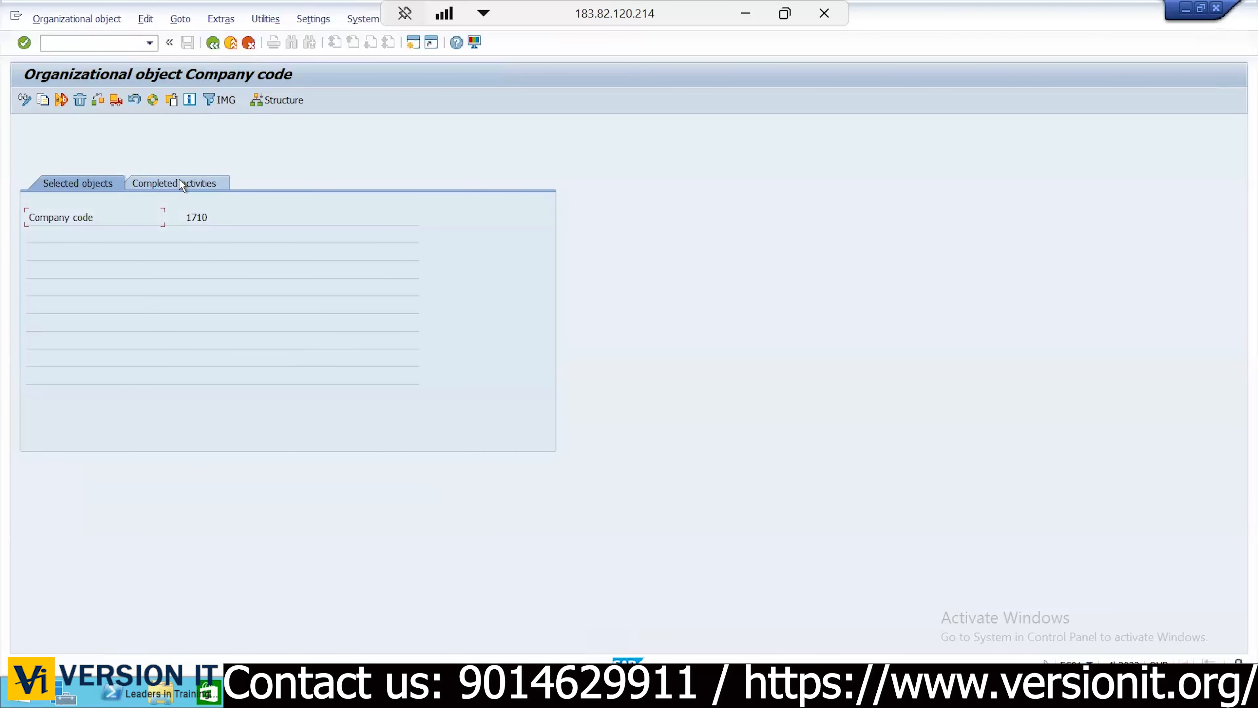
{"action": "left_click", "coordinate": [180, 183]}
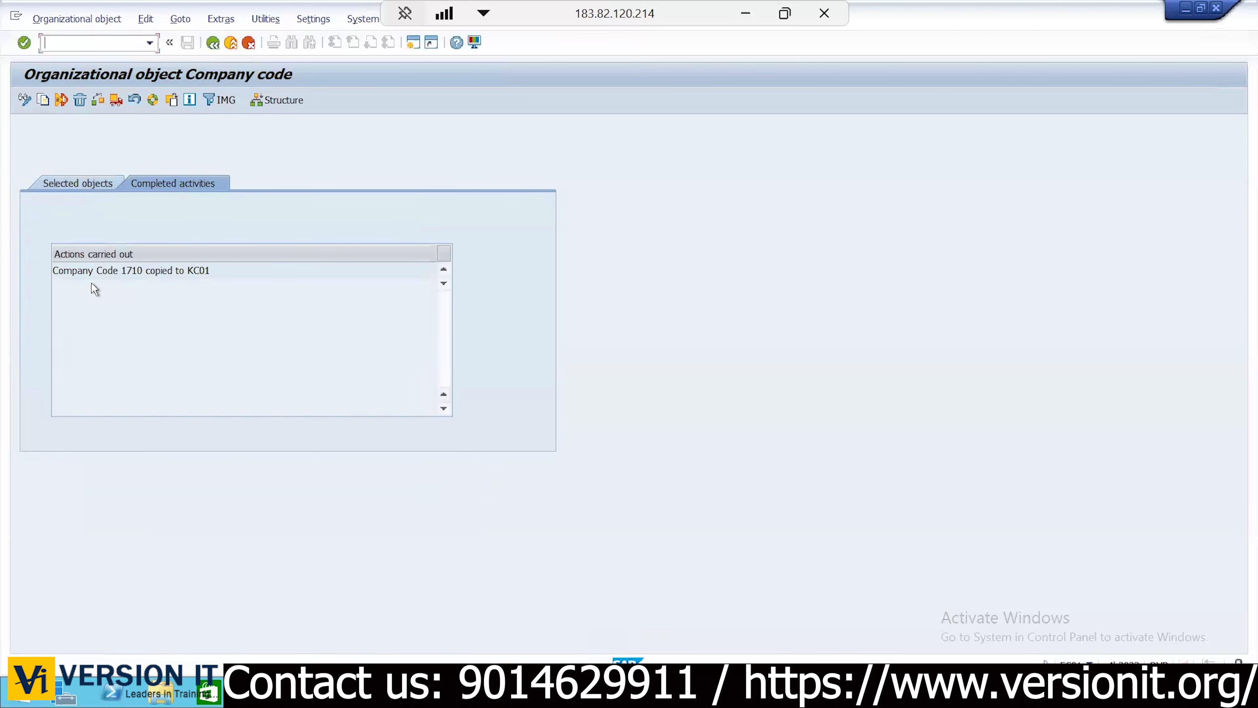
{"action": "left_click_drag", "start_coordinate": [222, 271], "coordinate": [188, 274]}
{"action": "key", "text": "ctrl+c"}
{"action": "left_click", "coordinate": [103, 270]}
Compare company codes KC01 and KC02 in the Excel plan, then go back to the selected objects list
{"action": "left_click", "coordinate": [744, 20]}
{"action": "left_click_drag", "start_coordinate": [510, 296], "coordinate": [798, 293]}
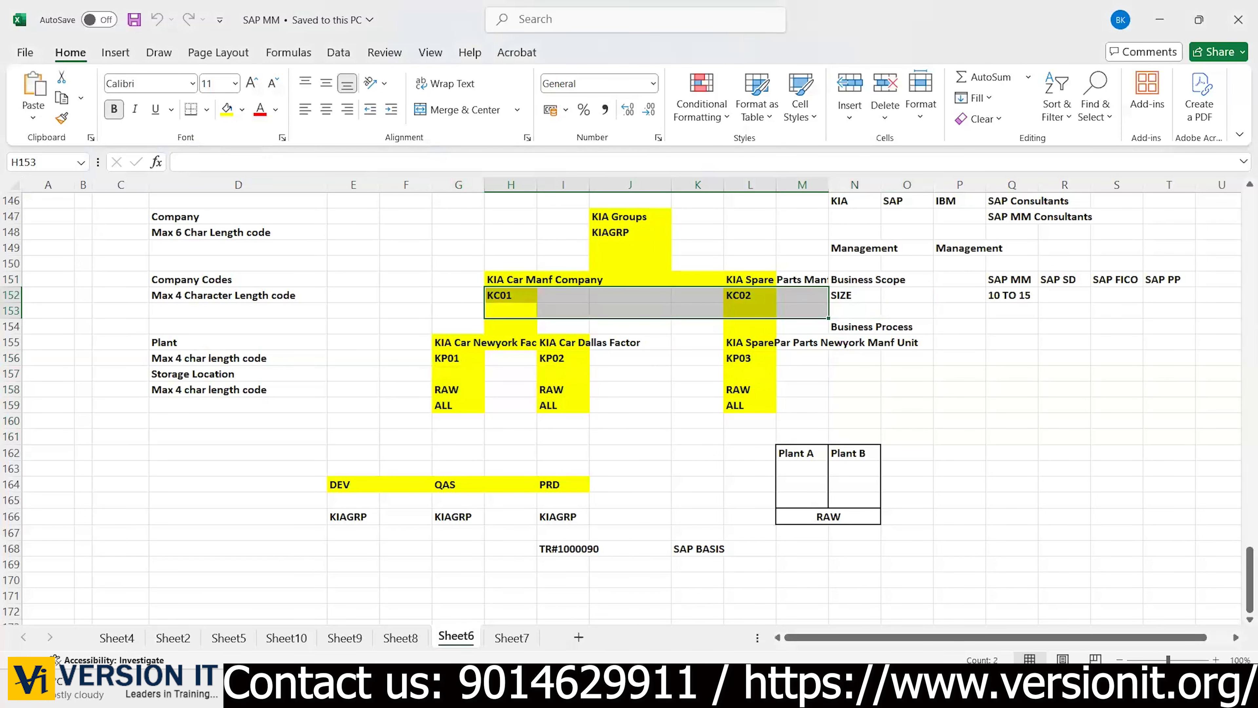
{"action": "key", "text": "alt+Tab"}
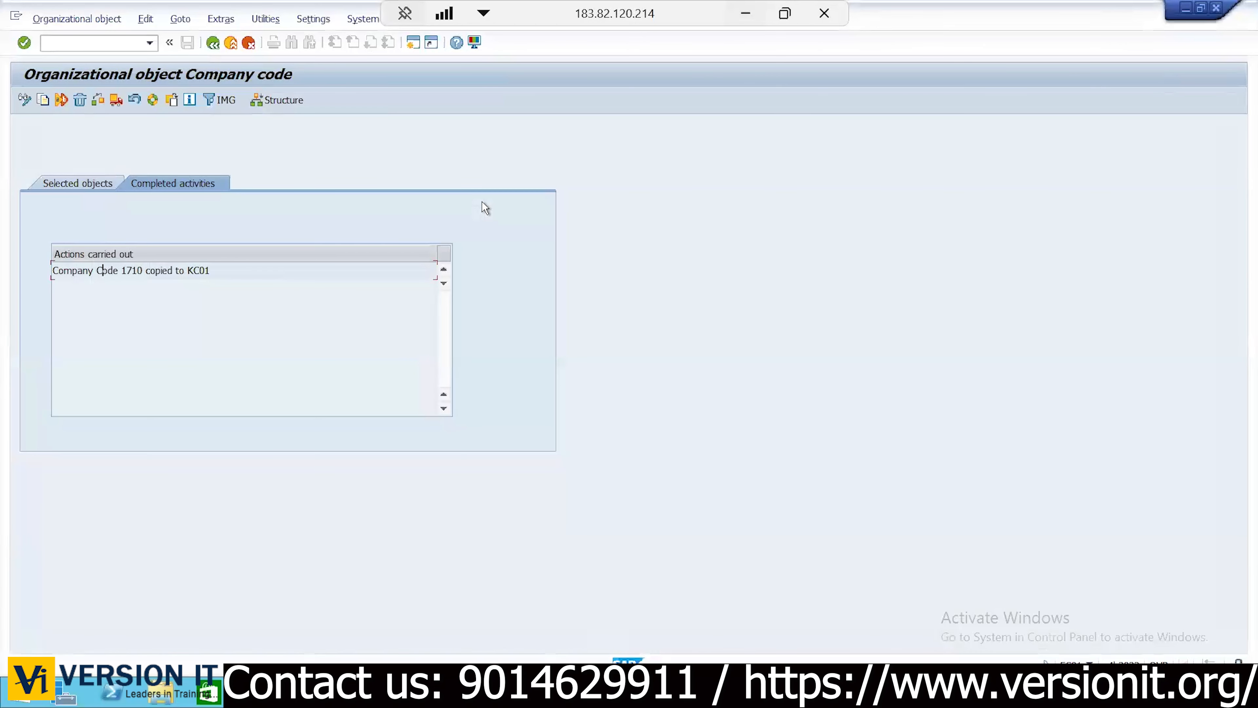
{"action": "left_click", "coordinate": [71, 181]}
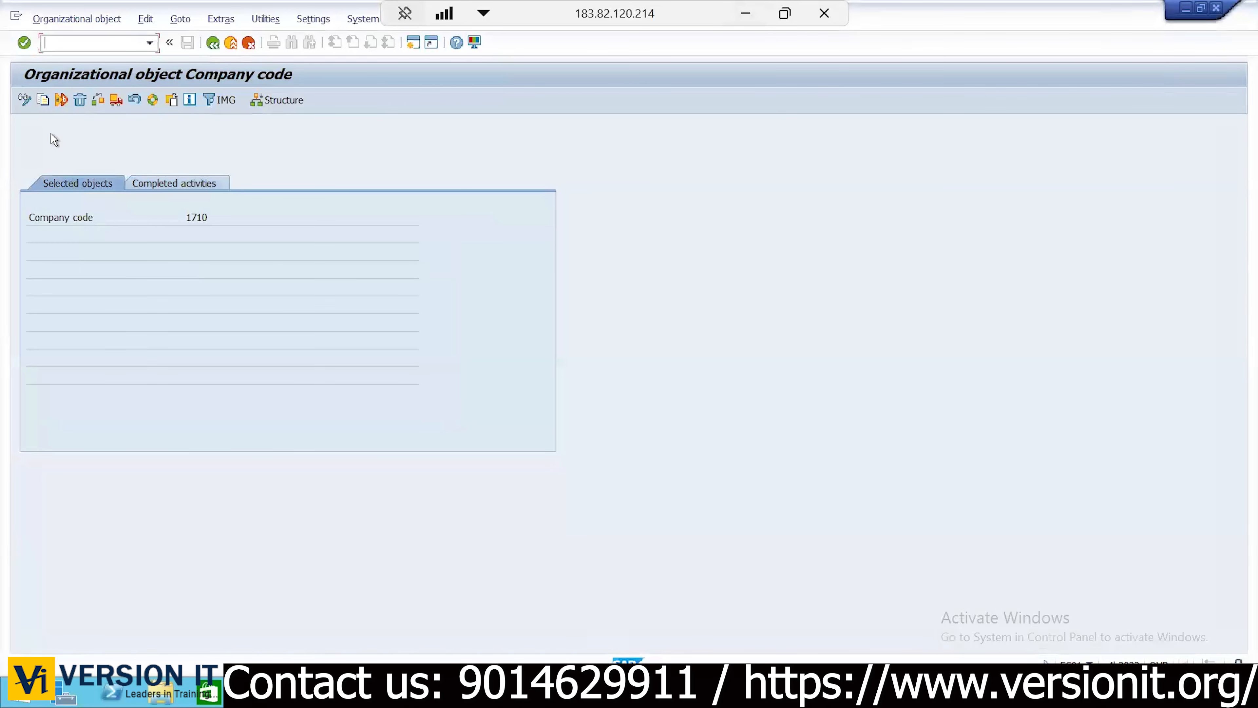
Start copying company code 1710 to the new company code KC02
{"action": "left_click", "coordinate": [45, 103]}
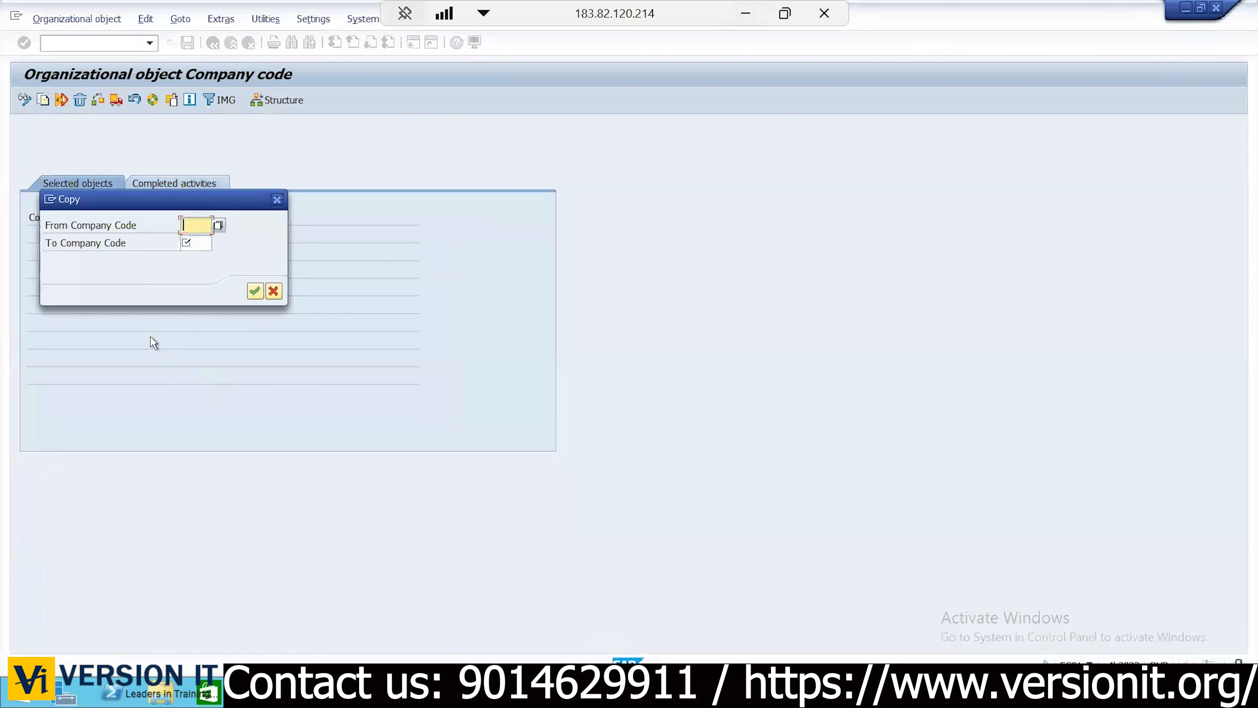
{"action": "type", "text": "1710"}
{"action": "key", "text": "Tab"}
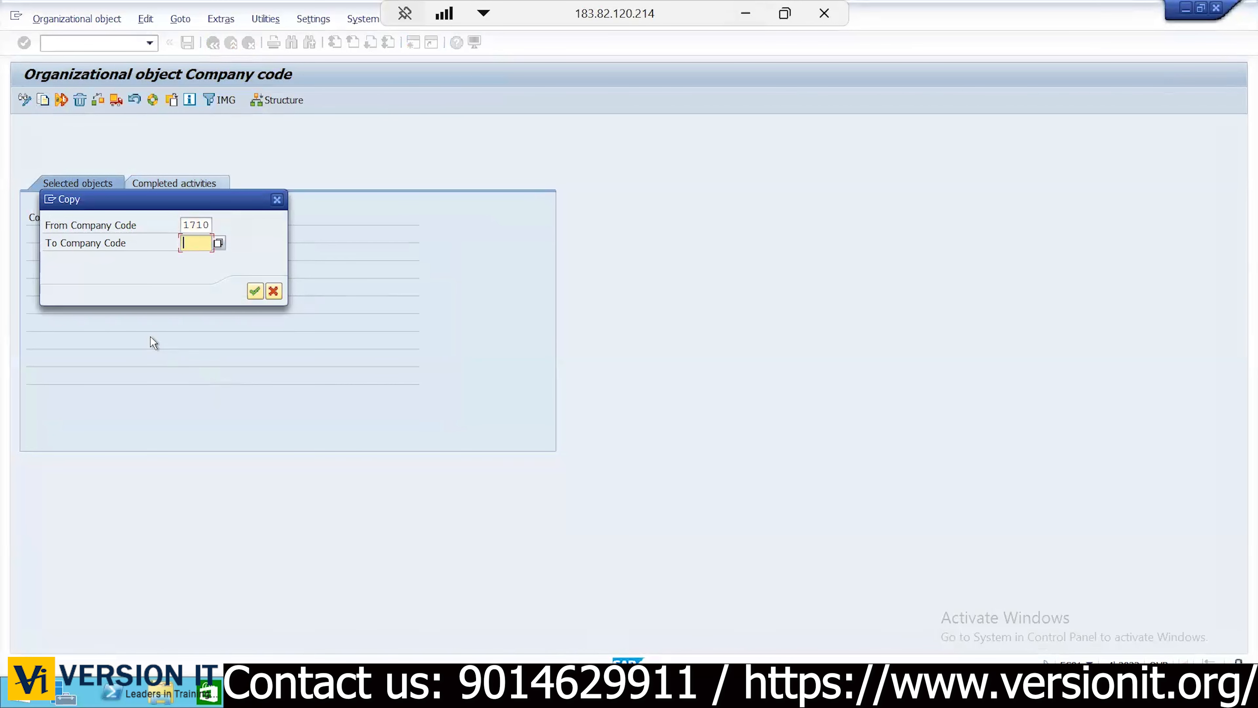
{"action": "type", "text": "KC02"}
{"action": "left_click_drag", "start_coordinate": [99, 204], "coordinate": [516, 167]}
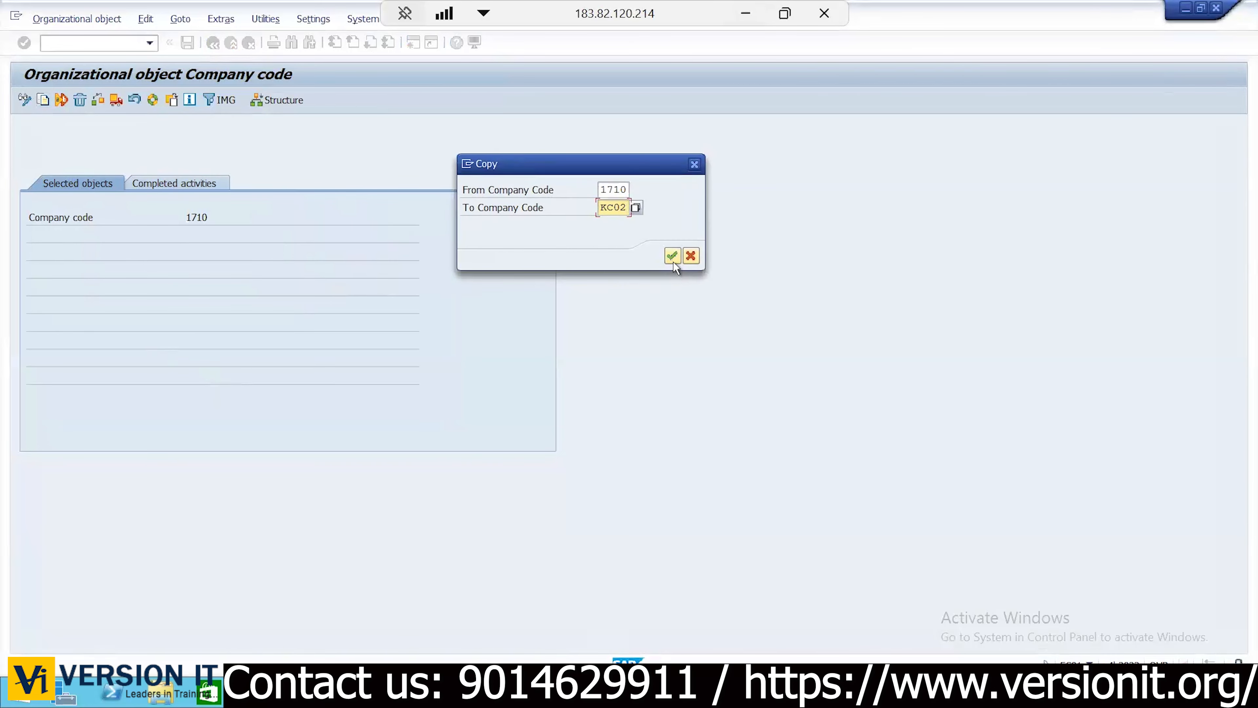
{"action": "left_click", "coordinate": [673, 259]}
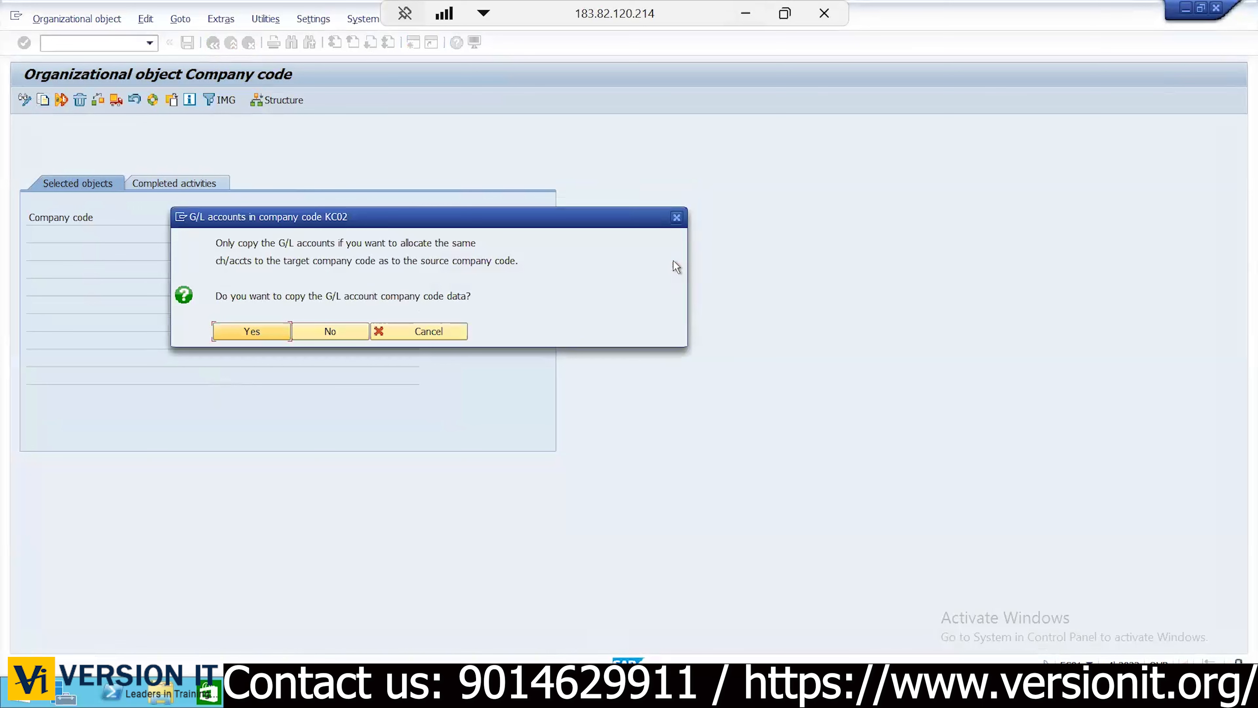
Copy G/L accounts and controlling area assignment, set INR as local currency, and skip number range transport
{"action": "left_click", "coordinate": [260, 333]}
{"action": "left_click", "coordinate": [256, 312]}
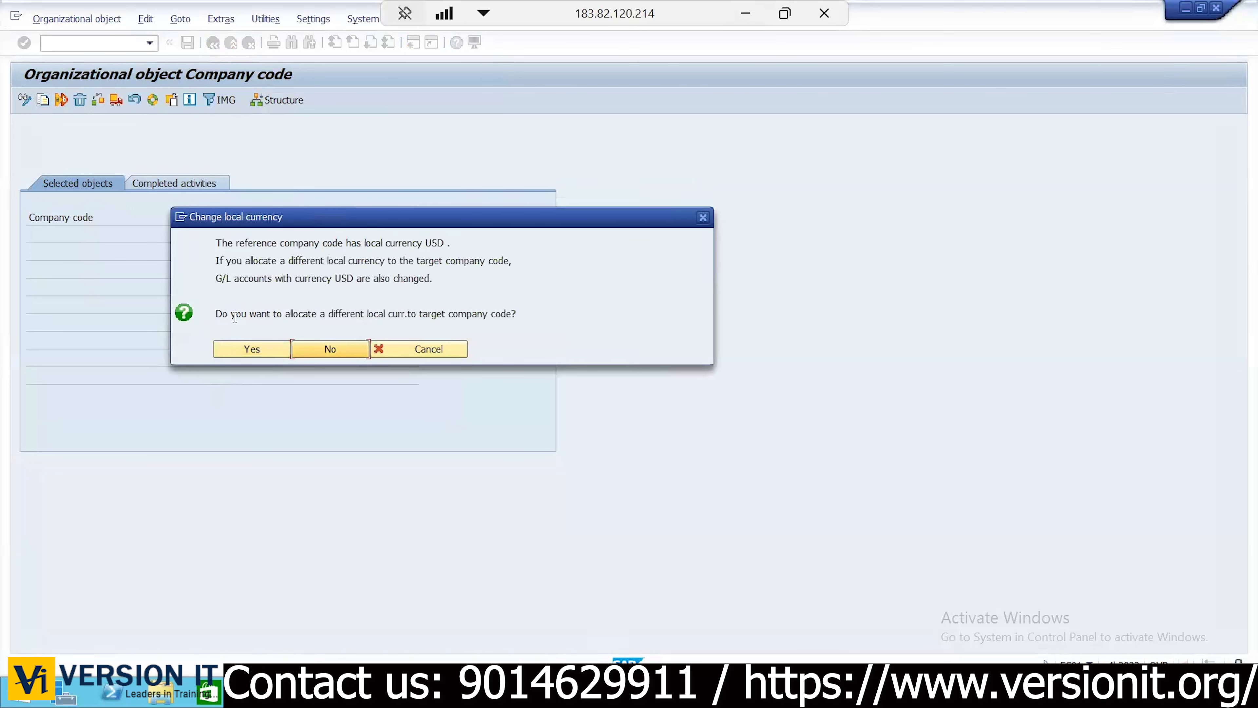
{"action": "left_click", "coordinate": [246, 348]}
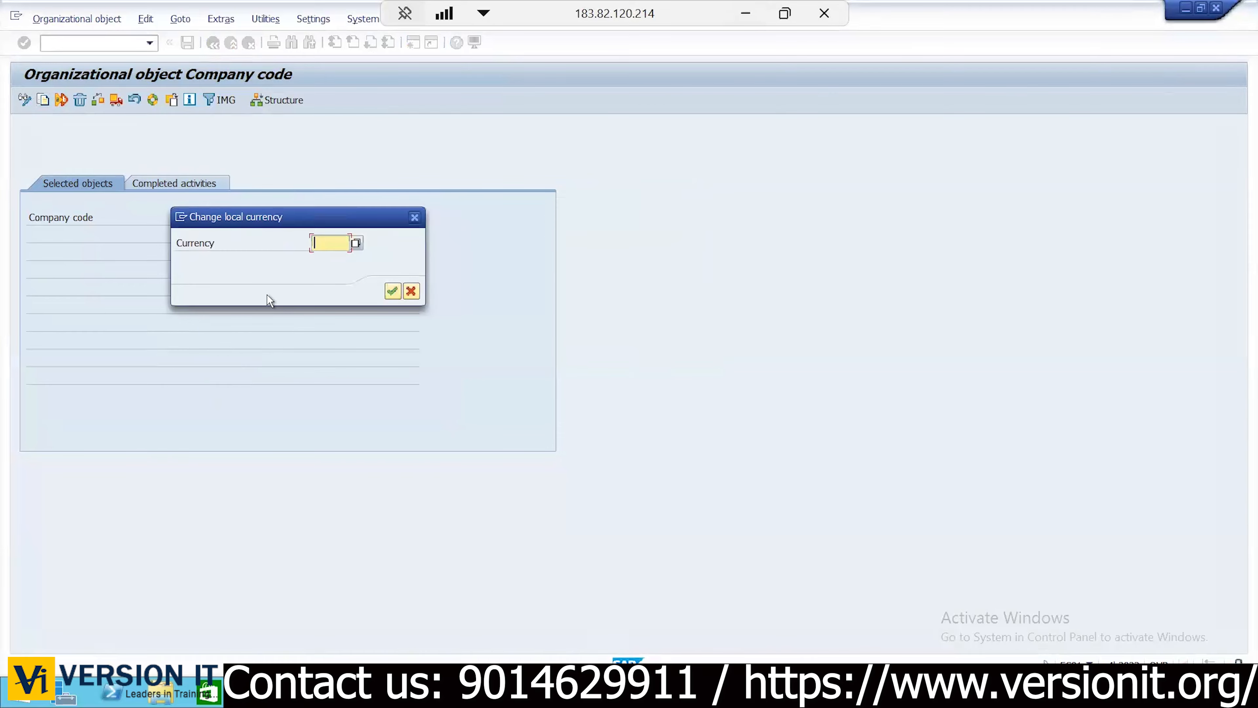
{"action": "type", "text": "INR"}
{"action": "key", "text": "Return"}
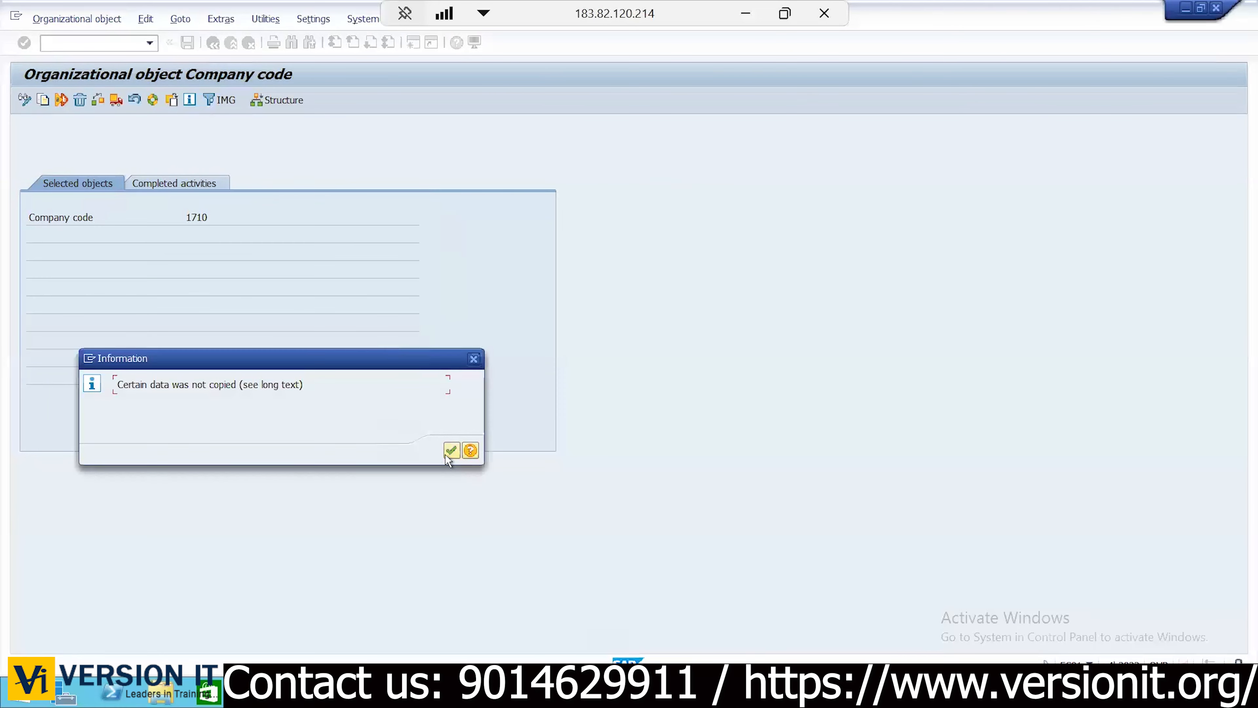
{"action": "left_click", "coordinate": [445, 455]}
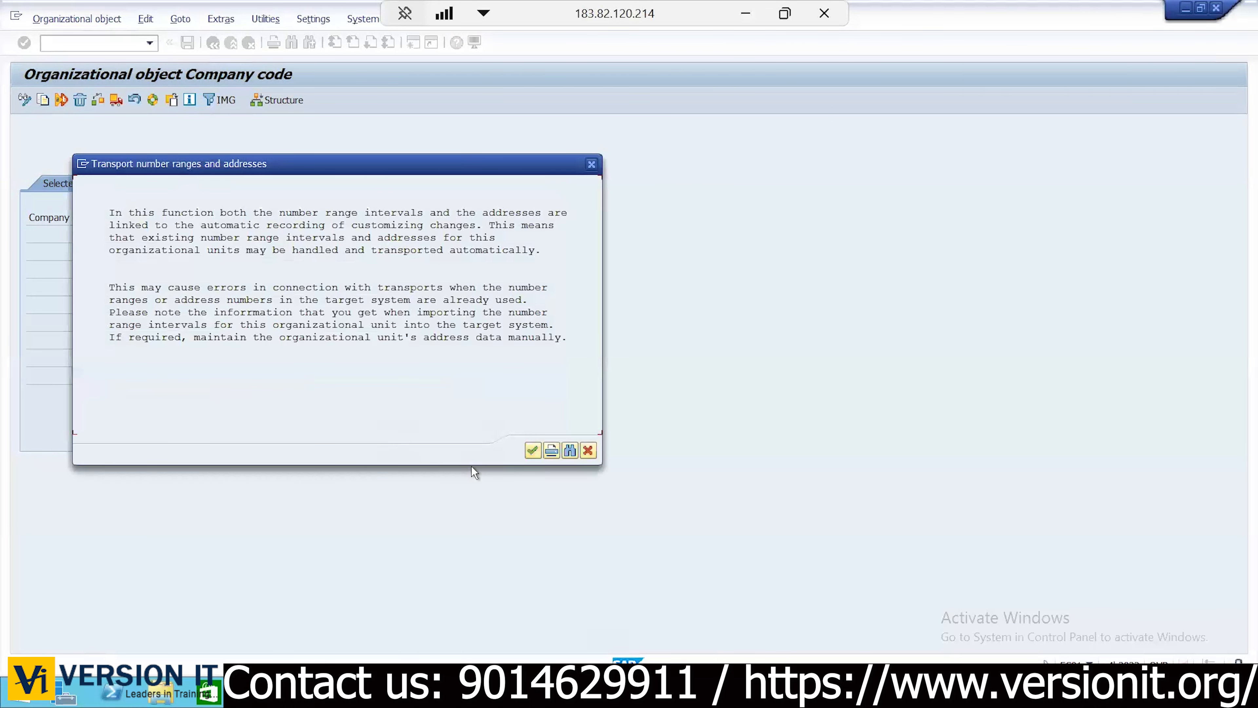
{"action": "left_click", "coordinate": [532, 451]}
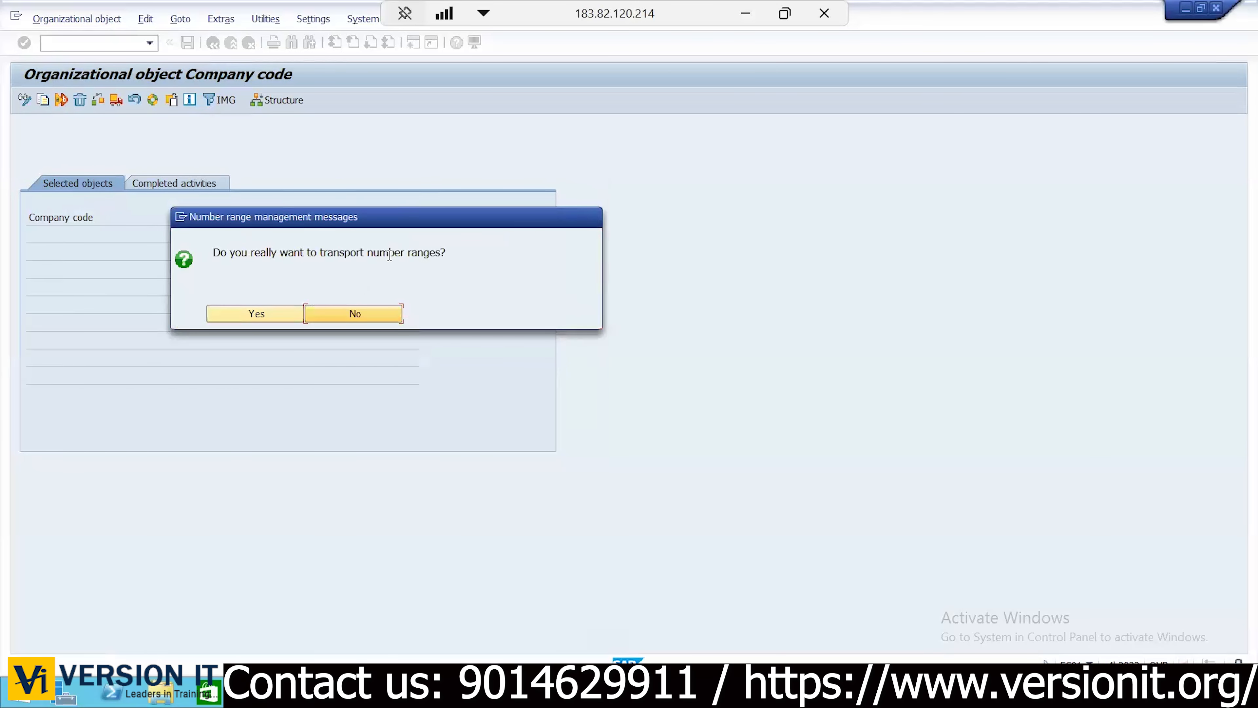
{"action": "left_click", "coordinate": [374, 312]}
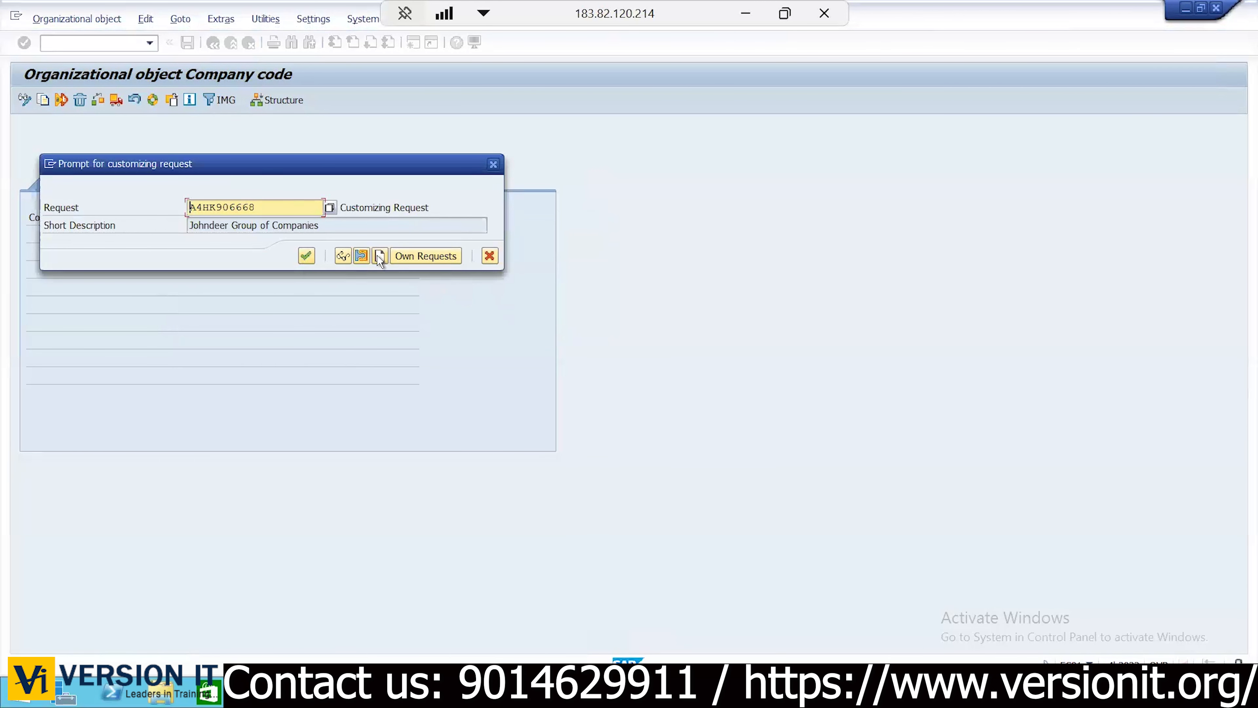
Confirm the existing customizing request so the KC02 copy finishes
{"action": "left_click", "coordinate": [306, 256]}
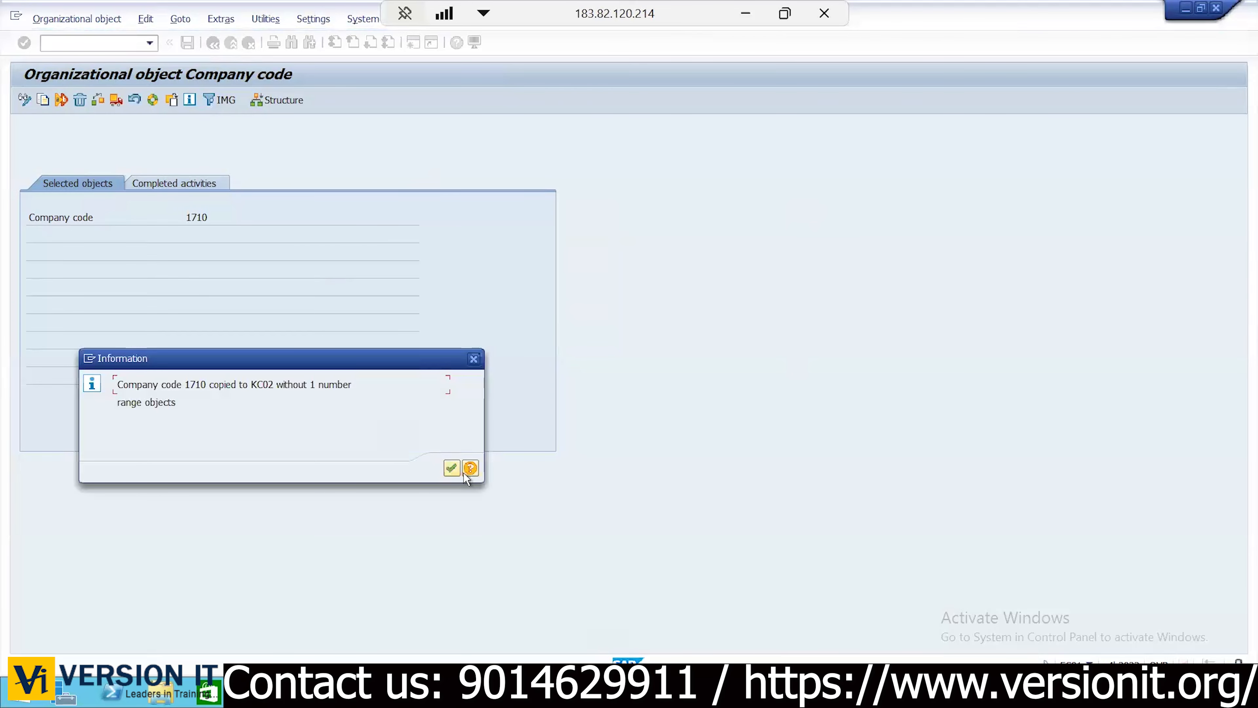
Acknowledge the KC02 copy message and open Edit Company Code Data from the implementation guide
{"action": "left_click", "coordinate": [451, 468]}
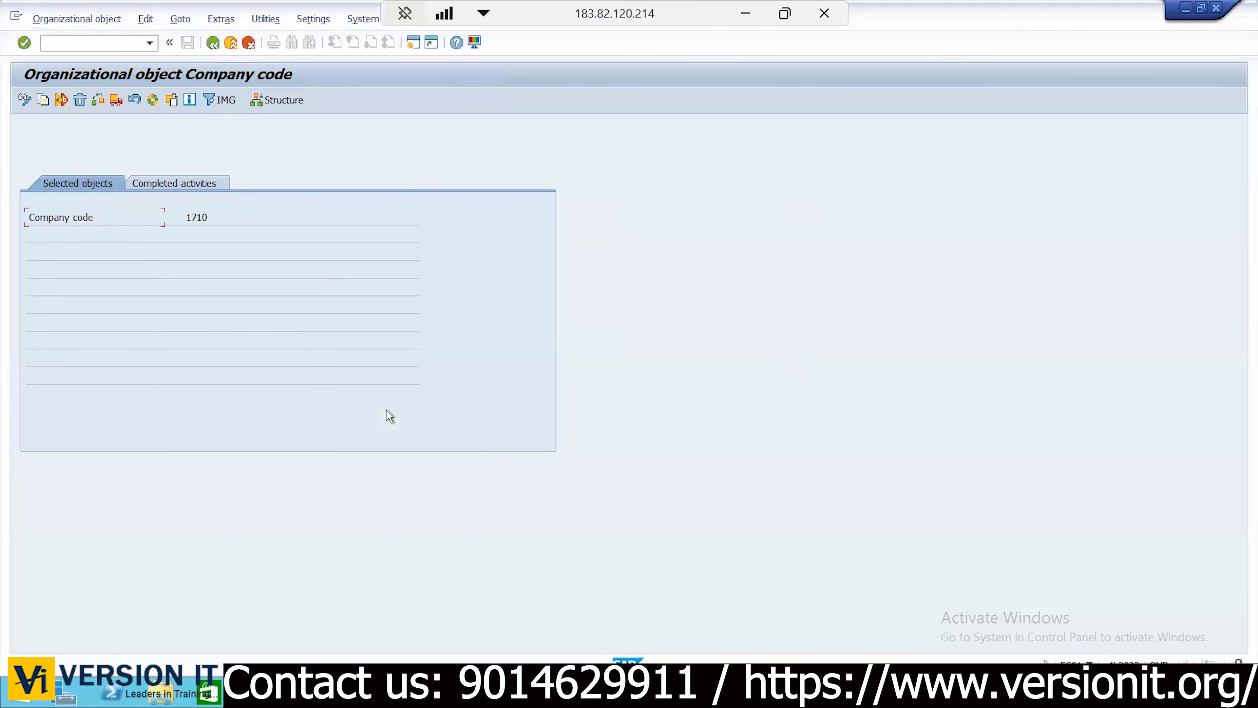
{"action": "left_click", "coordinate": [194, 183]}
{"action": "left_click", "coordinate": [214, 45]}
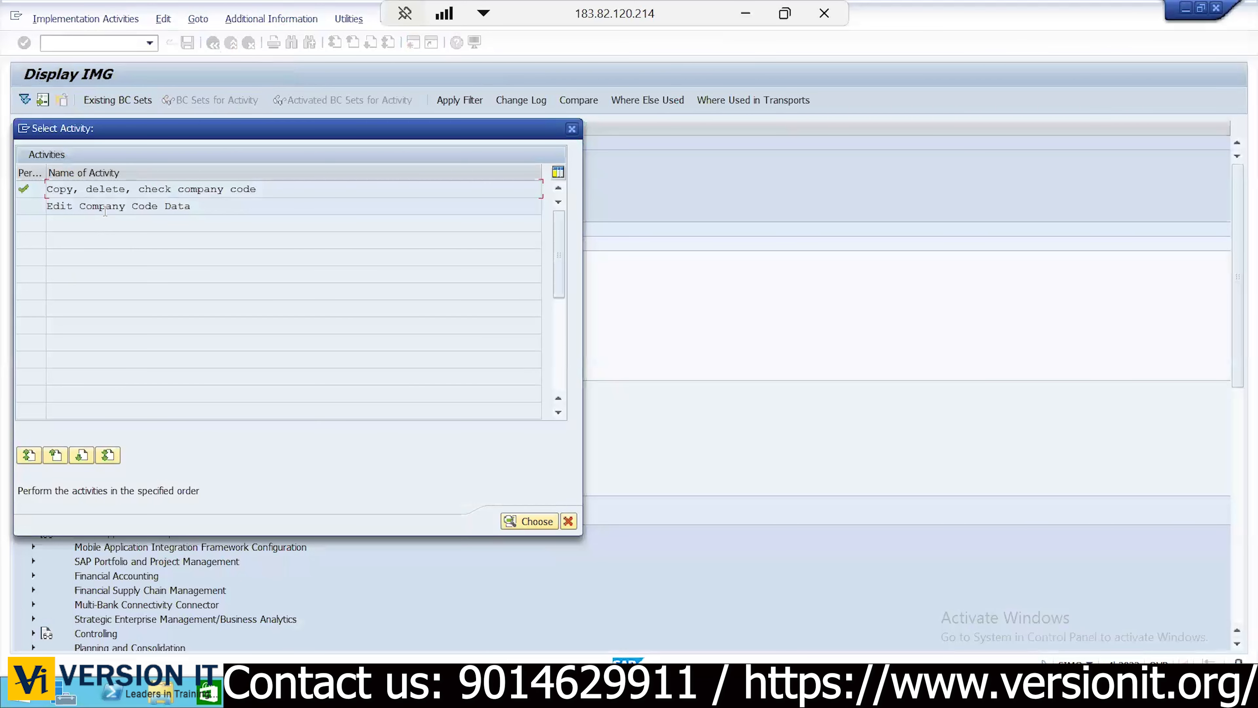
{"action": "double_click", "coordinate": [106, 210]}
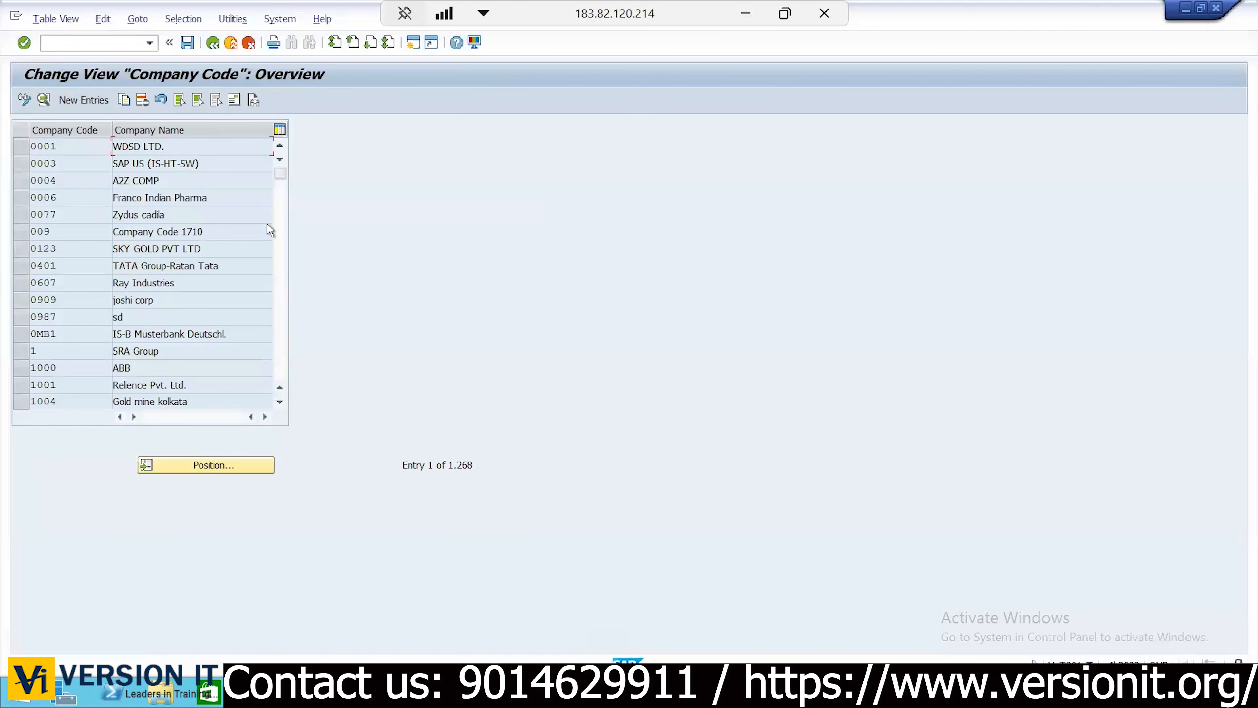
{"action": "left_click_drag", "start_coordinate": [406, 470], "coordinate": [391, 473]}
{"action": "left_click", "coordinate": [391, 476]}
Position the company code list on KC01 and select its row
{"action": "left_click", "coordinate": [193, 473]}
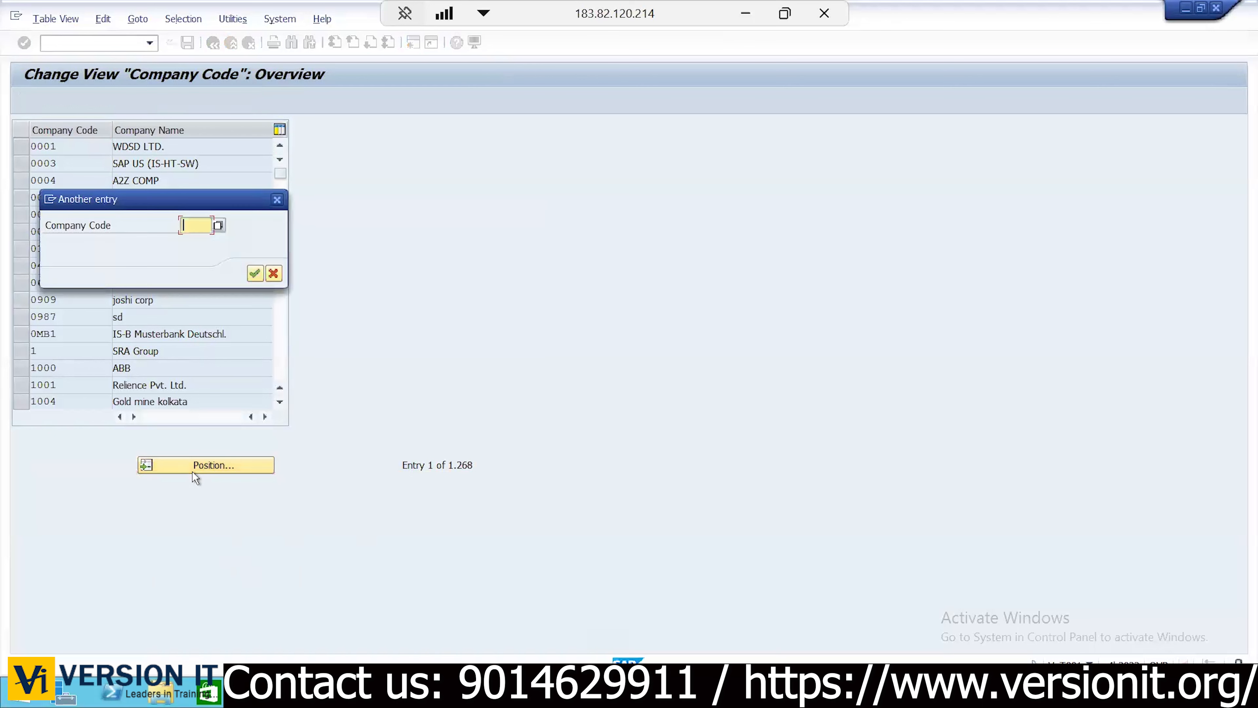
{"action": "type", "text": "KC01"}
{"action": "key", "text": "Return"}
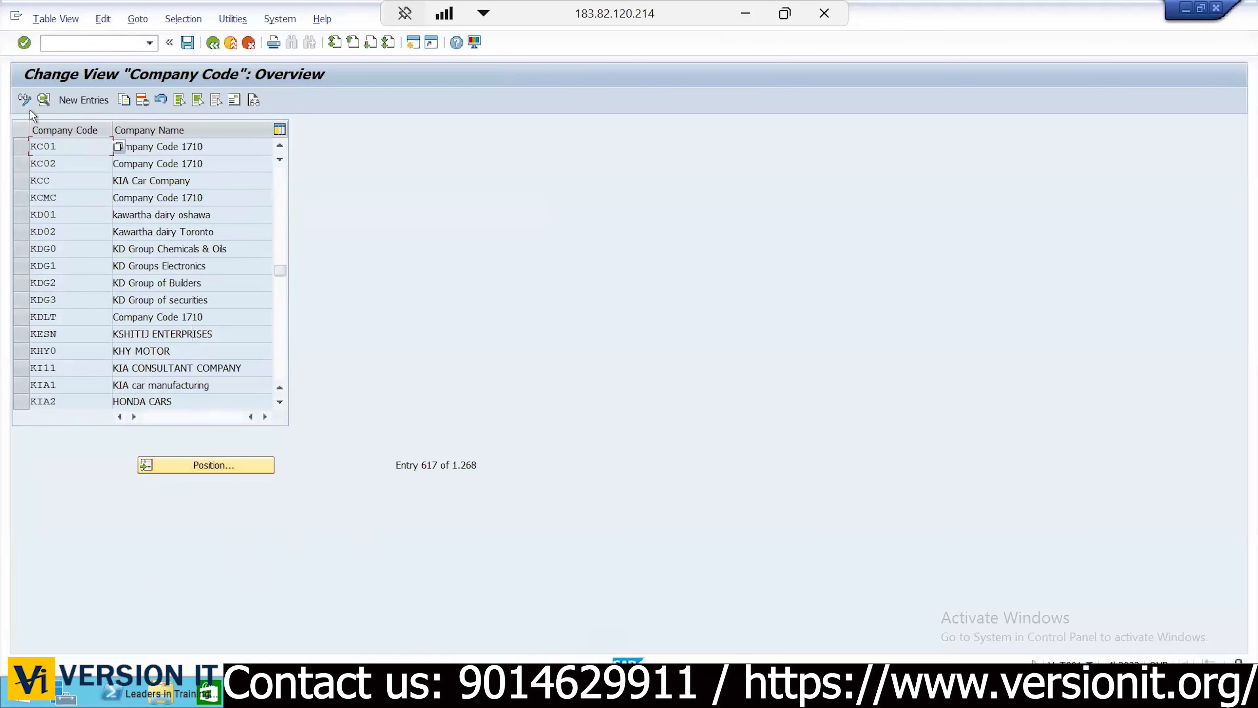
{"action": "left_click", "coordinate": [20, 147]}
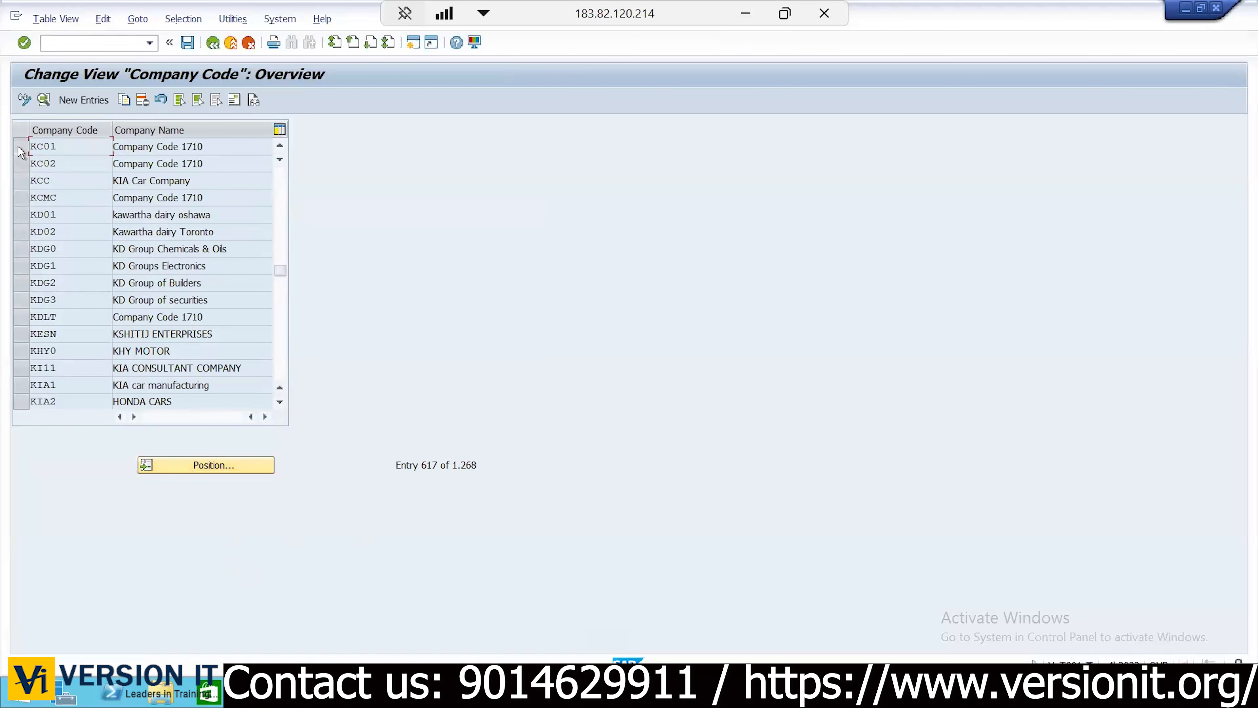
{"action": "left_click", "coordinate": [230, 143]}
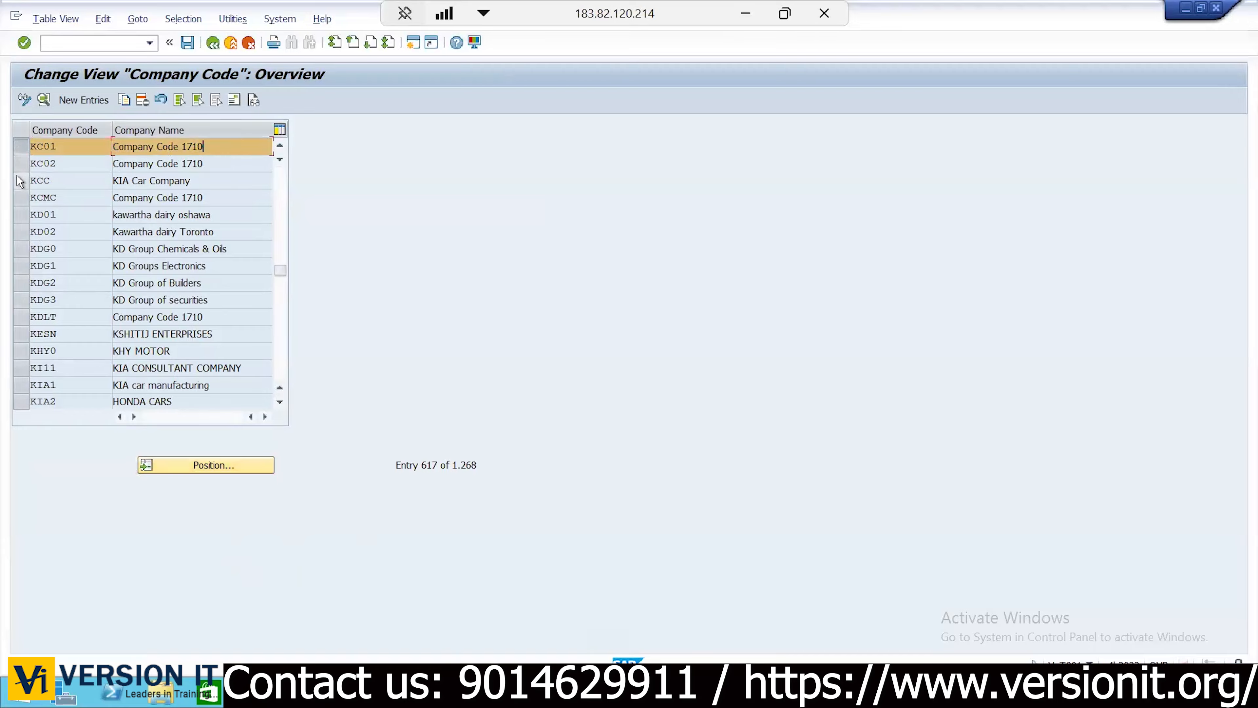
In KC01's details, replace the company name with 'KIA Car Company'
{"action": "left_click", "coordinate": [44, 100]}
{"action": "left_click", "coordinate": [240, 150]}
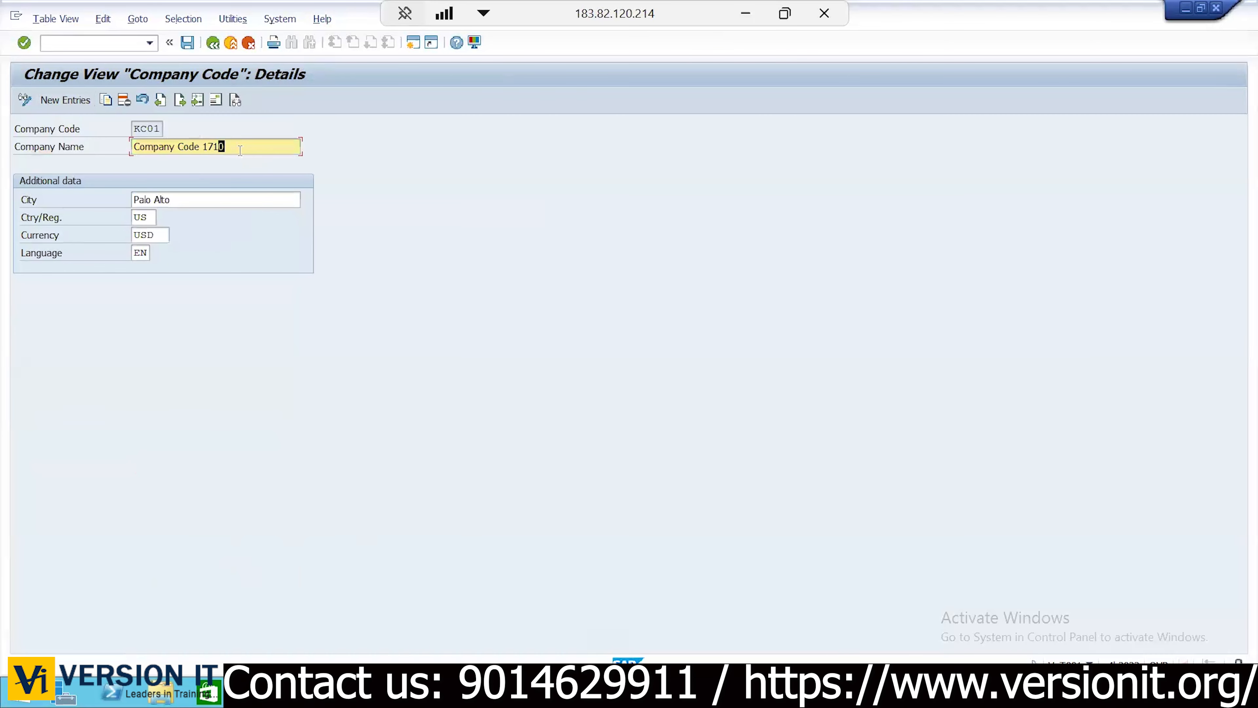
{"action": "type", "text": "A"}
{"action": "key", "text": "ctrl+a"}
{"action": "type", "text": "KIA"}
{"action": "key", "text": "Down"}
{"action": "key", "text": "Down"}
{"action": "key", "text": "Return"}
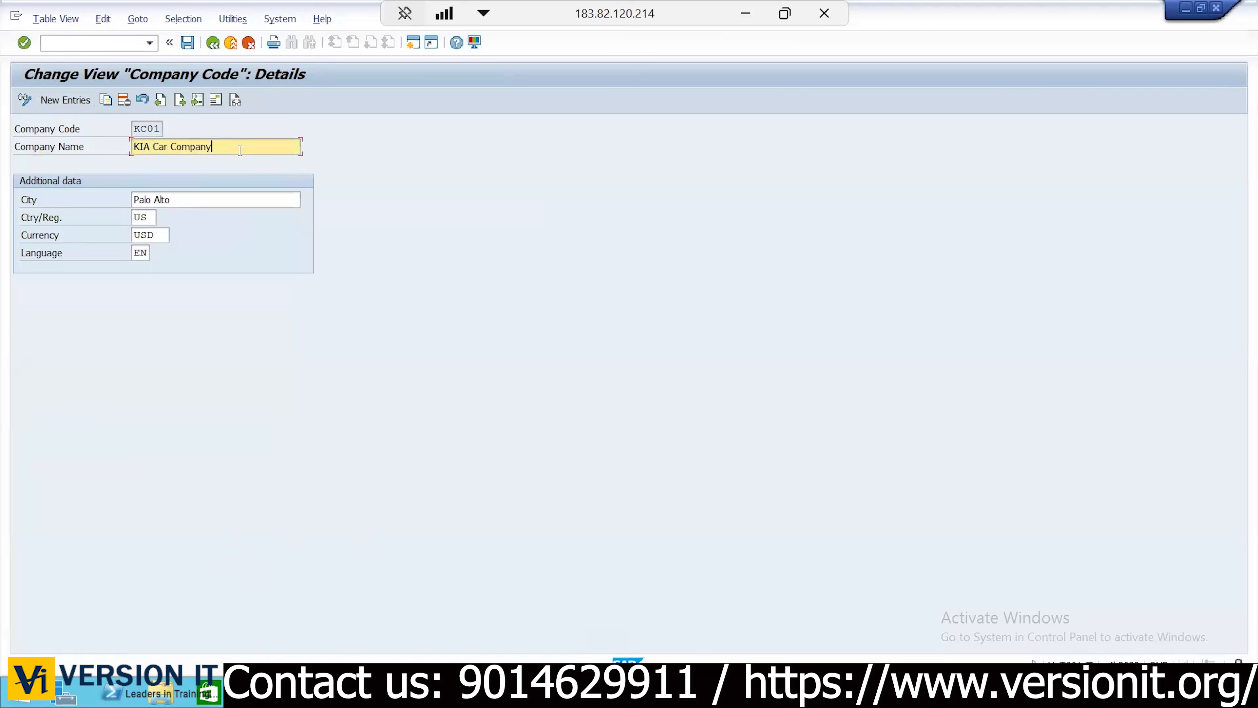
Replace KC01's city Palo Alto with New York
{"action": "left_click", "coordinate": [166, 200]}
{"action": "key", "text": "ctrl+a"}
{"action": "key", "text": "BackSpace"}
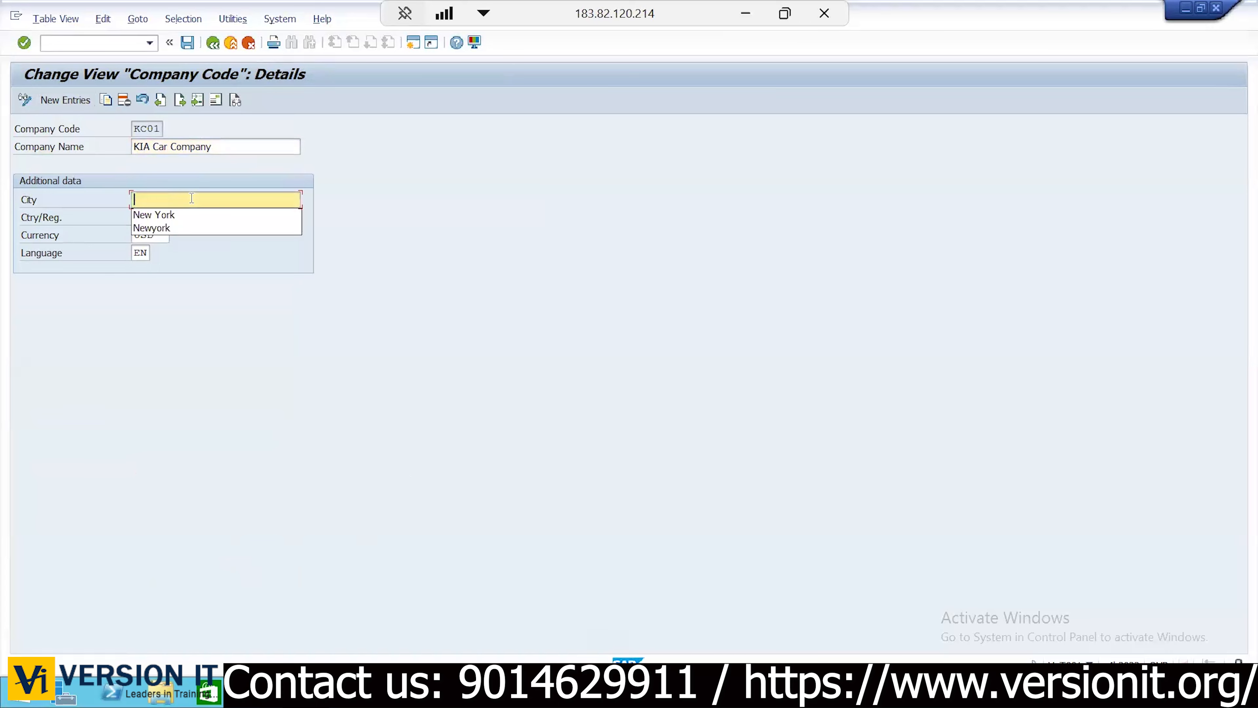
{"action": "key", "text": "Down"}
{"action": "key", "text": "Return"}
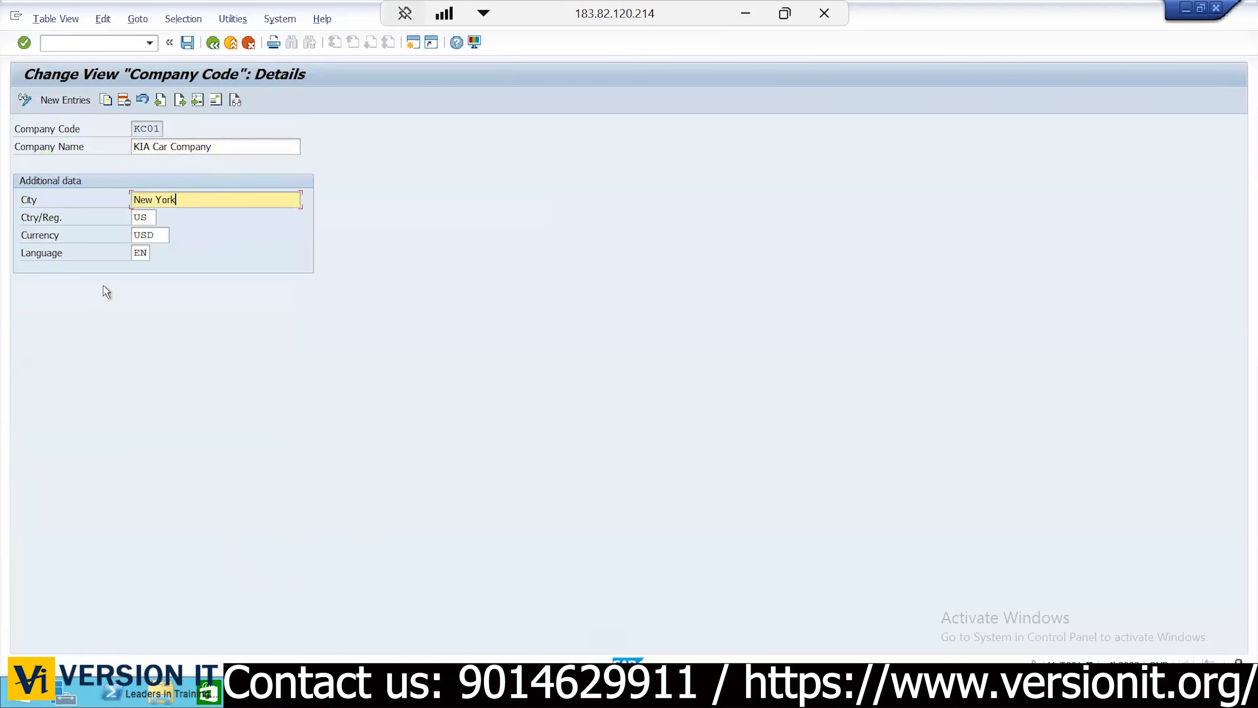
Set KC01's address name to 'KIA Car Manf Company Pvt Ltd' with search term KC01
{"action": "left_click", "coordinate": [218, 103]}
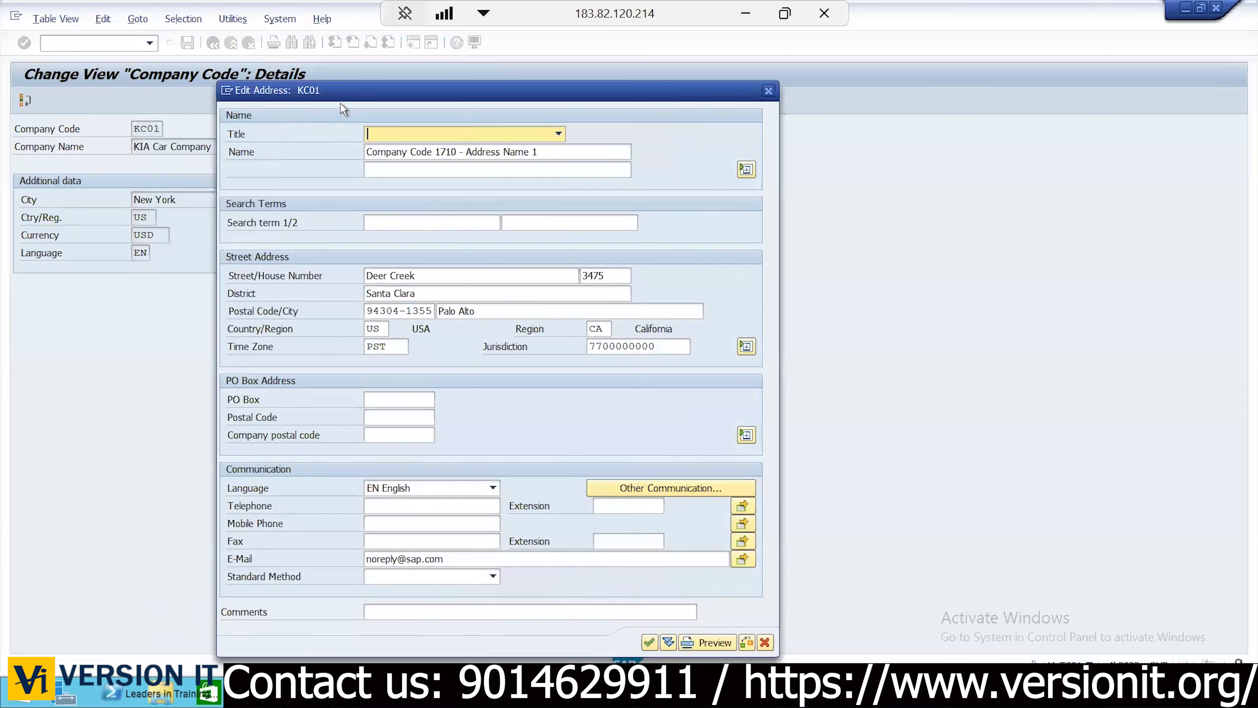
{"action": "left_click", "coordinate": [518, 139]}
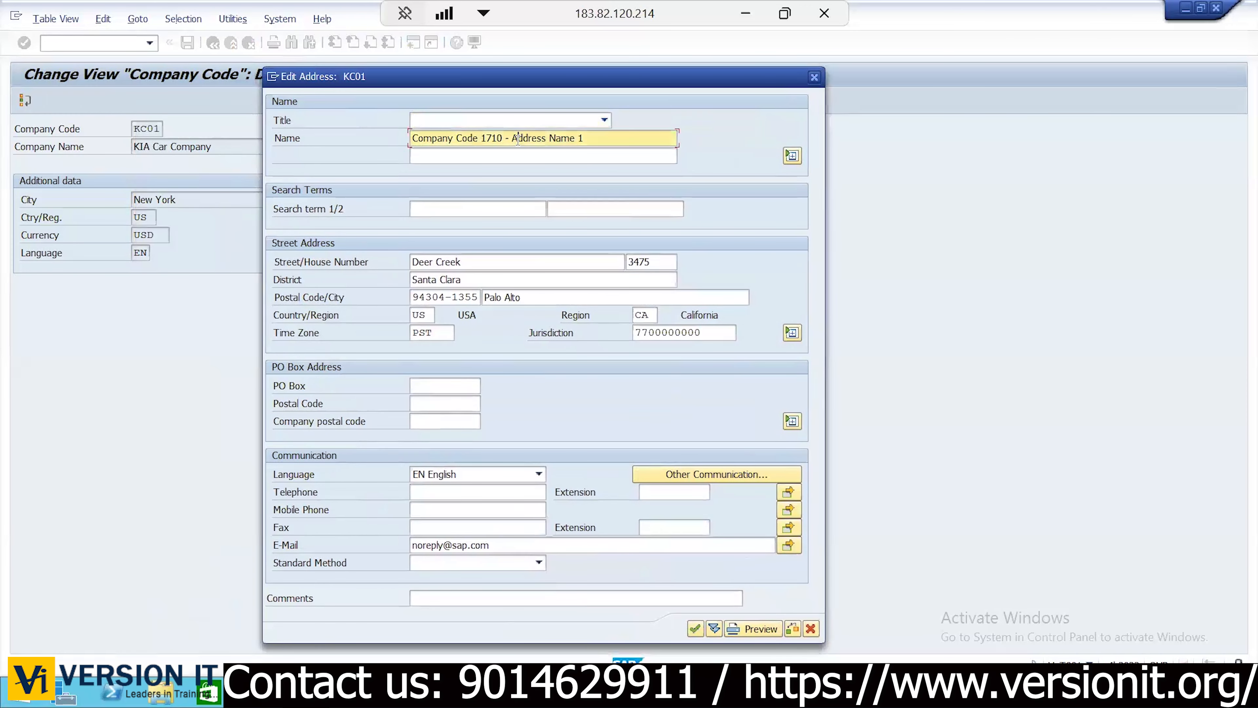
{"action": "key", "text": "ctrl+a"}
{"action": "type", "text": "KIA Car Manf Company Pvt "}
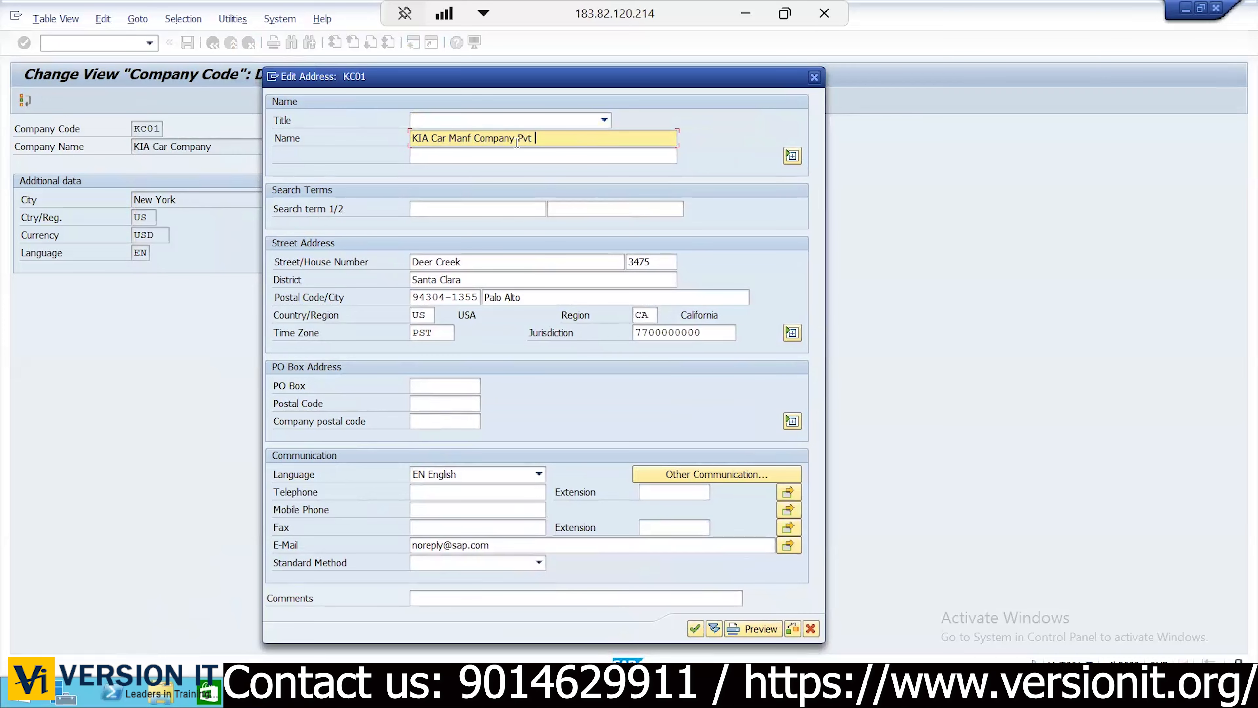
{"action": "type", "text": "Ltd"}
{"action": "left_click", "coordinate": [449, 212]}
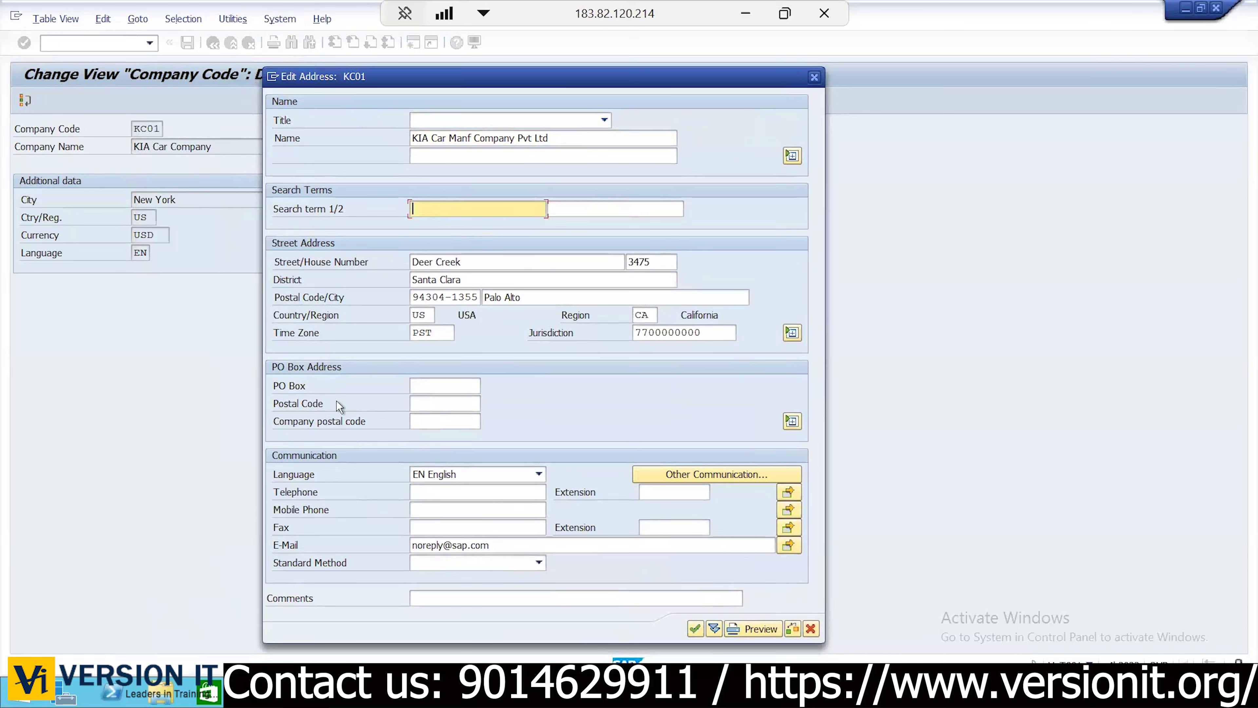
{"action": "type", "text": "YES"}
{"action": "key", "text": "BackSpace"}
{"action": "key", "text": "BackSpace"}
{"action": "key", "text": "BackSpace"}
{"action": "type", "text": "T"}
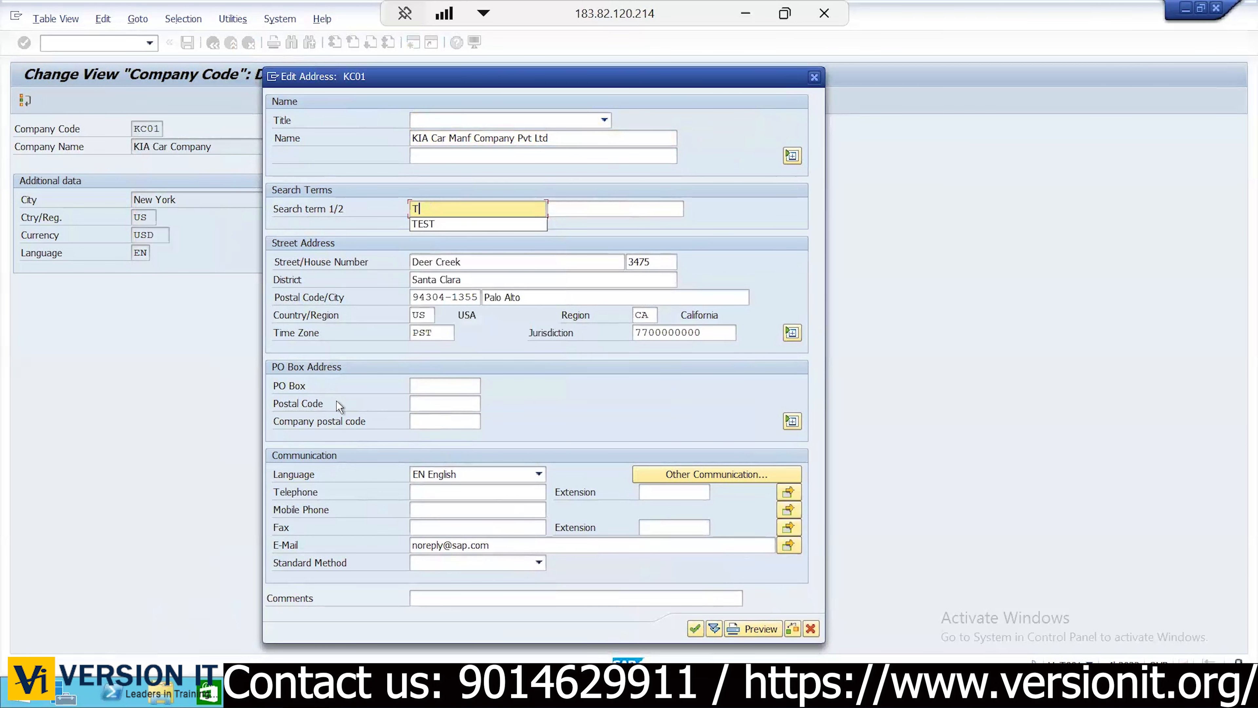
{"action": "key", "text": "BackSpace"}
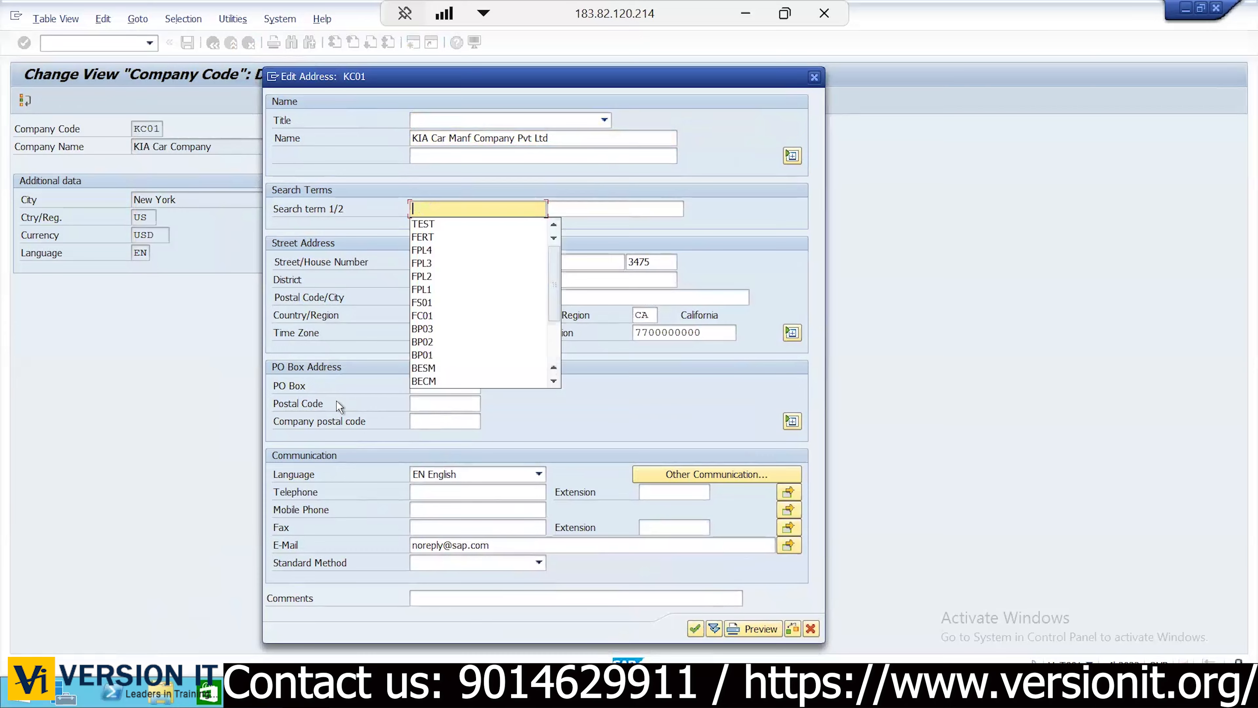
{"action": "type", "text": "KC01"}
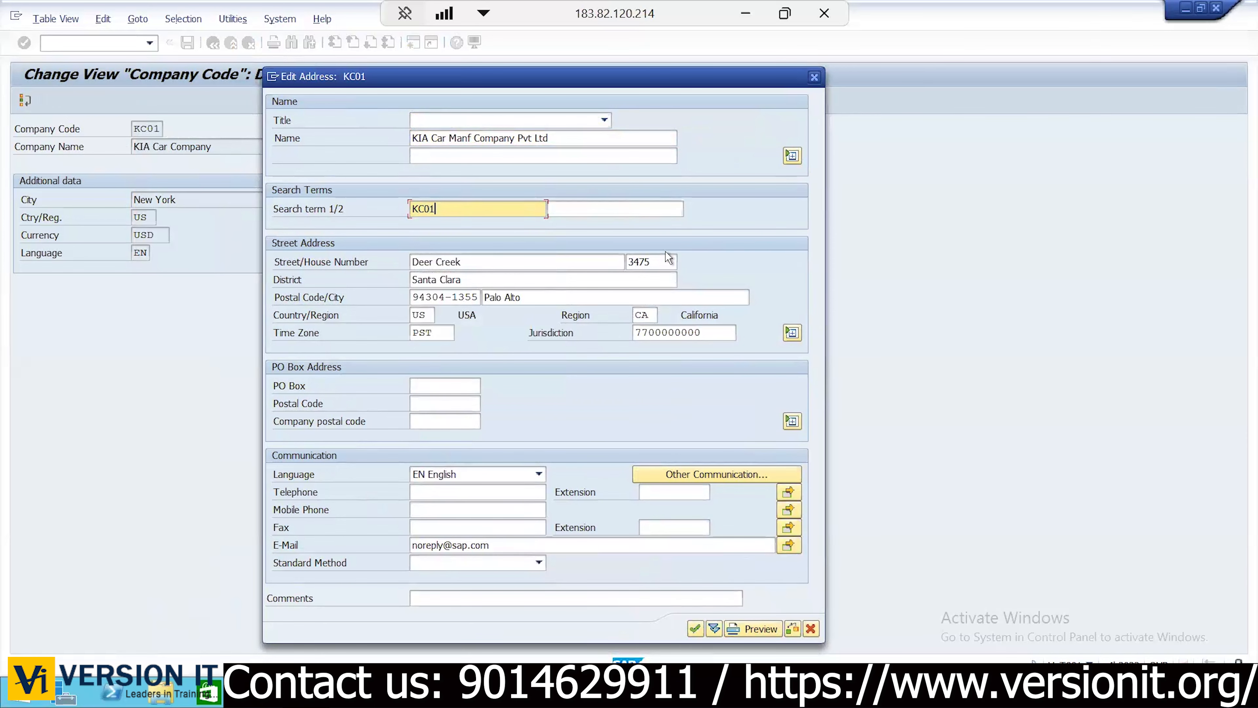
Change the street postal code to 37637 and the city to New York
{"action": "left_click", "coordinate": [438, 291]}
{"action": "key", "text": "End"}
{"action": "key", "text": "BackSpace"}
{"action": "key", "text": "BackSpace"}
{"action": "key", "text": "BackSpace"}
{"action": "key", "text": "BackSpace"}
{"action": "key", "text": "BackSpace"}
{"action": "key", "text": "BackSpace"}
{"action": "key", "text": "BackSpace"}
{"action": "key", "text": "BackSpace"}
{"action": "key", "text": "BackSpace"}
{"action": "key", "text": "BackSpace"}
{"action": "type", "text": "37637"}
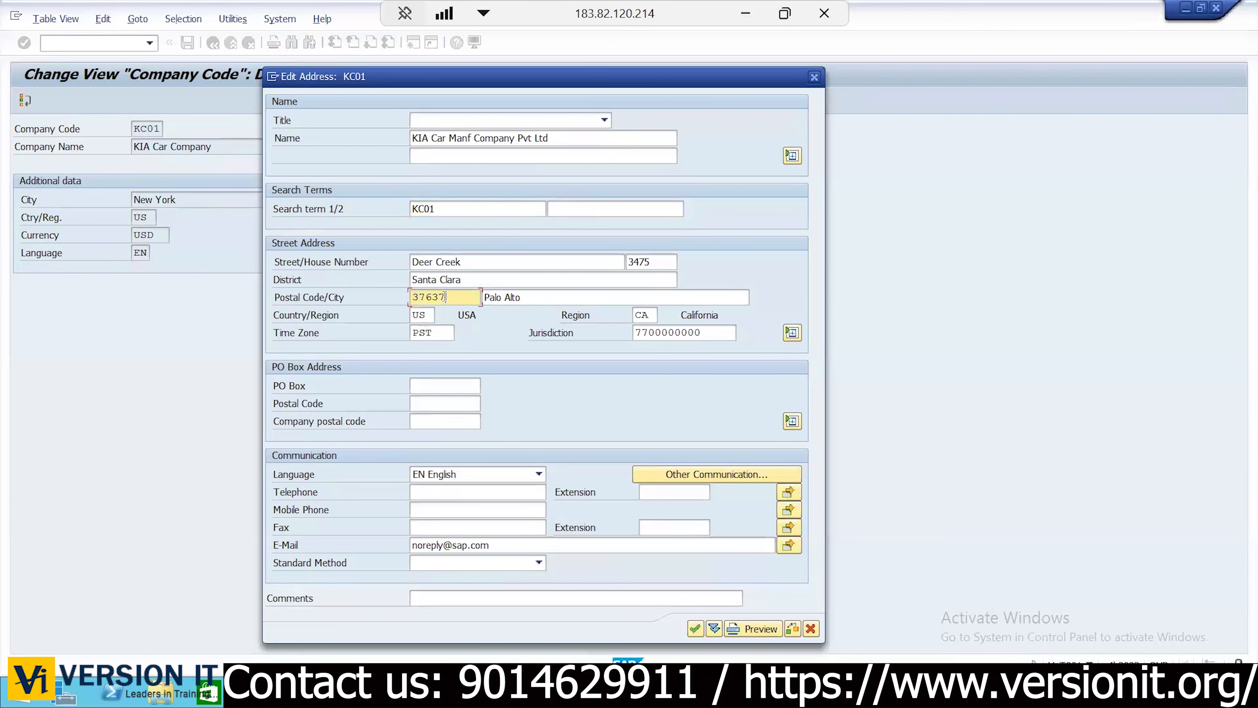
{"action": "key", "text": "Tab"}
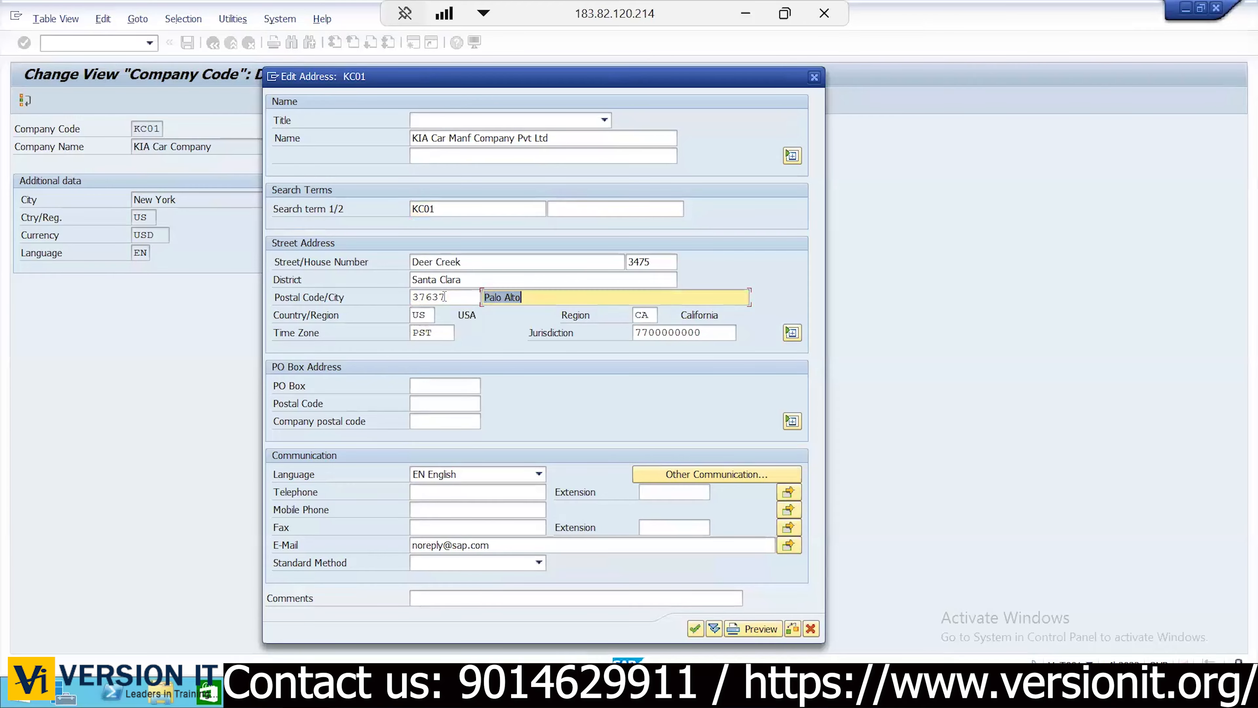
{"action": "type", "text": "New York"}
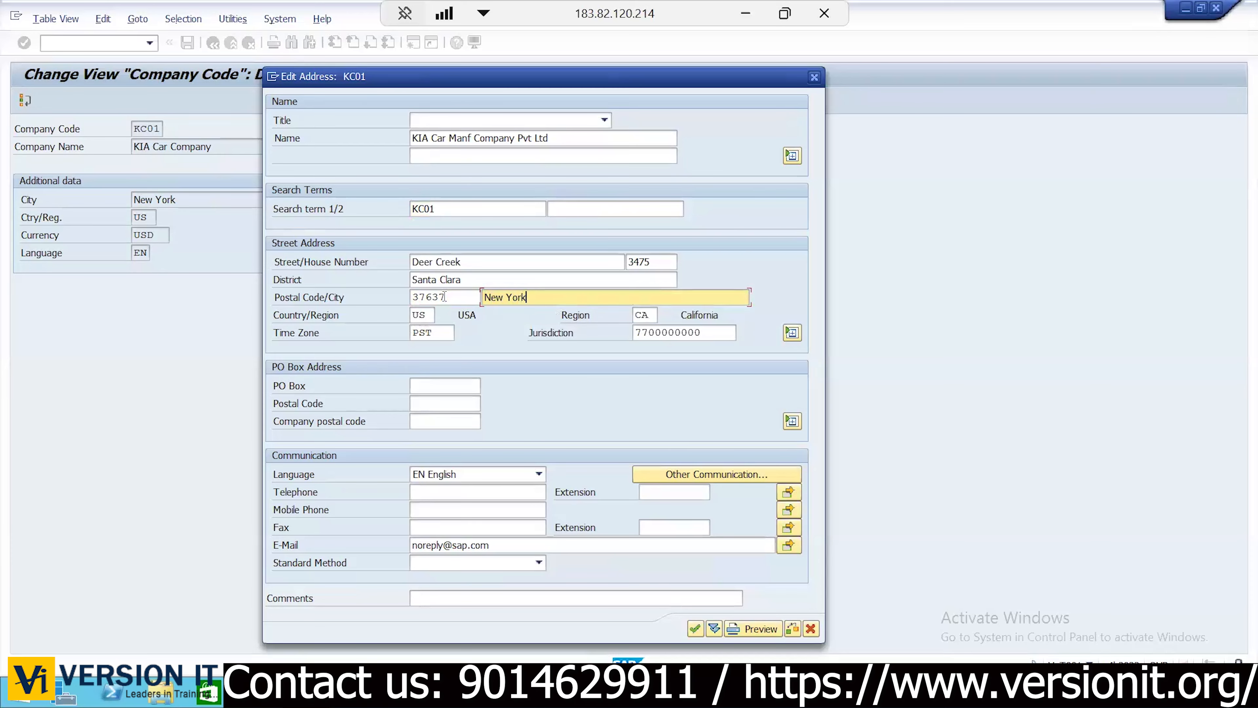
{"action": "key", "text": "Tab"}
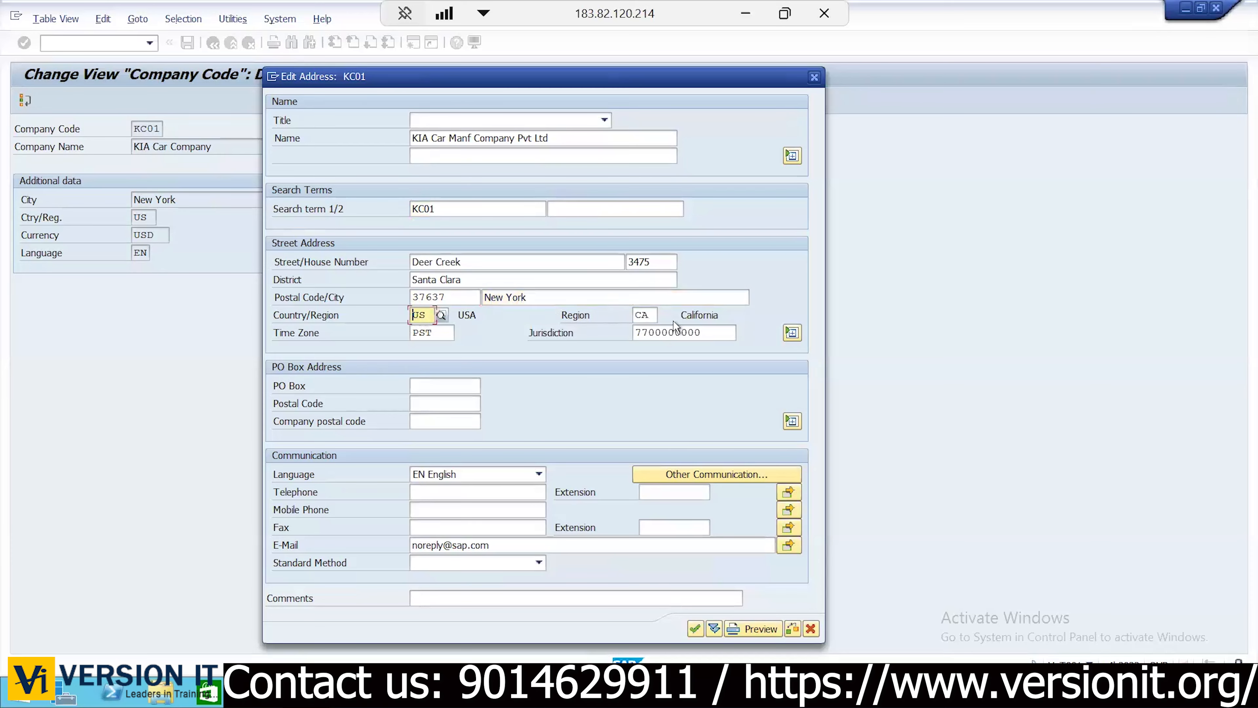
Set region NY, time zone EST, PO box 57874 with postal code 47875, and confirm
{"action": "left_click", "coordinate": [643, 314]}
{"action": "type", "text": "NY"}
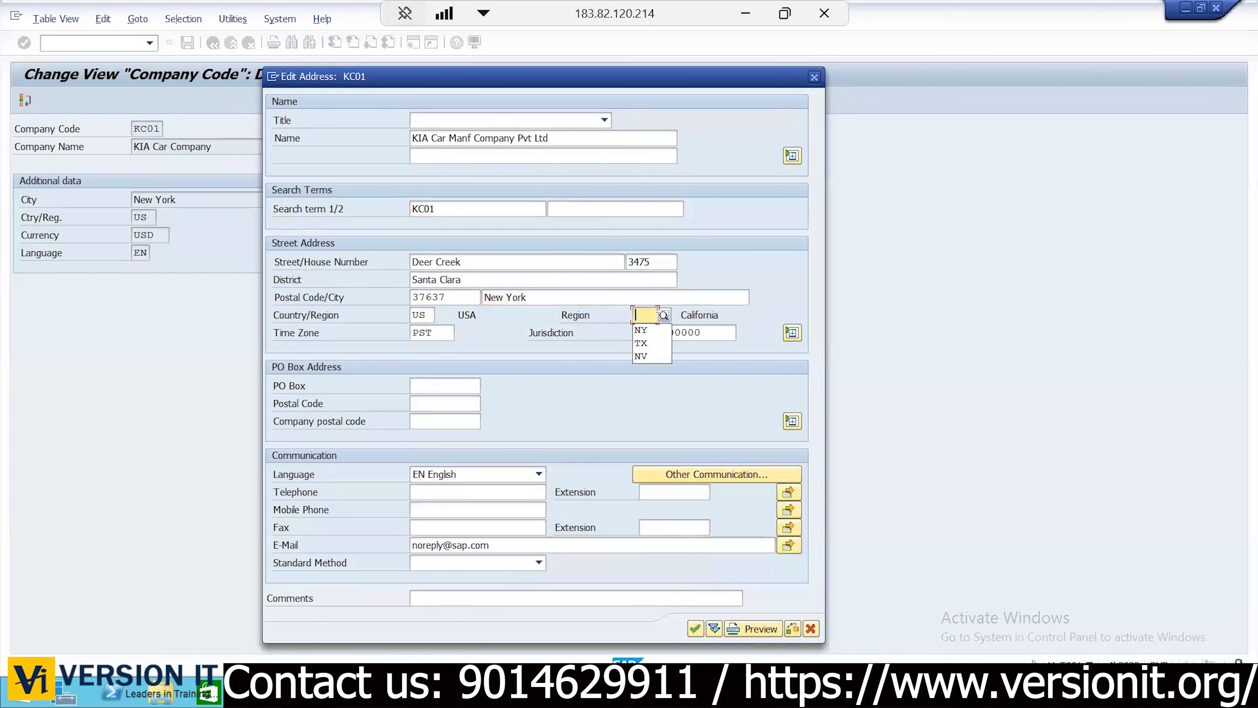
{"action": "left_click", "coordinate": [447, 333]}
{"action": "key", "text": "BackSpace"}
{"action": "key", "text": "BackSpace"}
{"action": "key", "text": "BackSpace"}
{"action": "type", "text": "EST"}
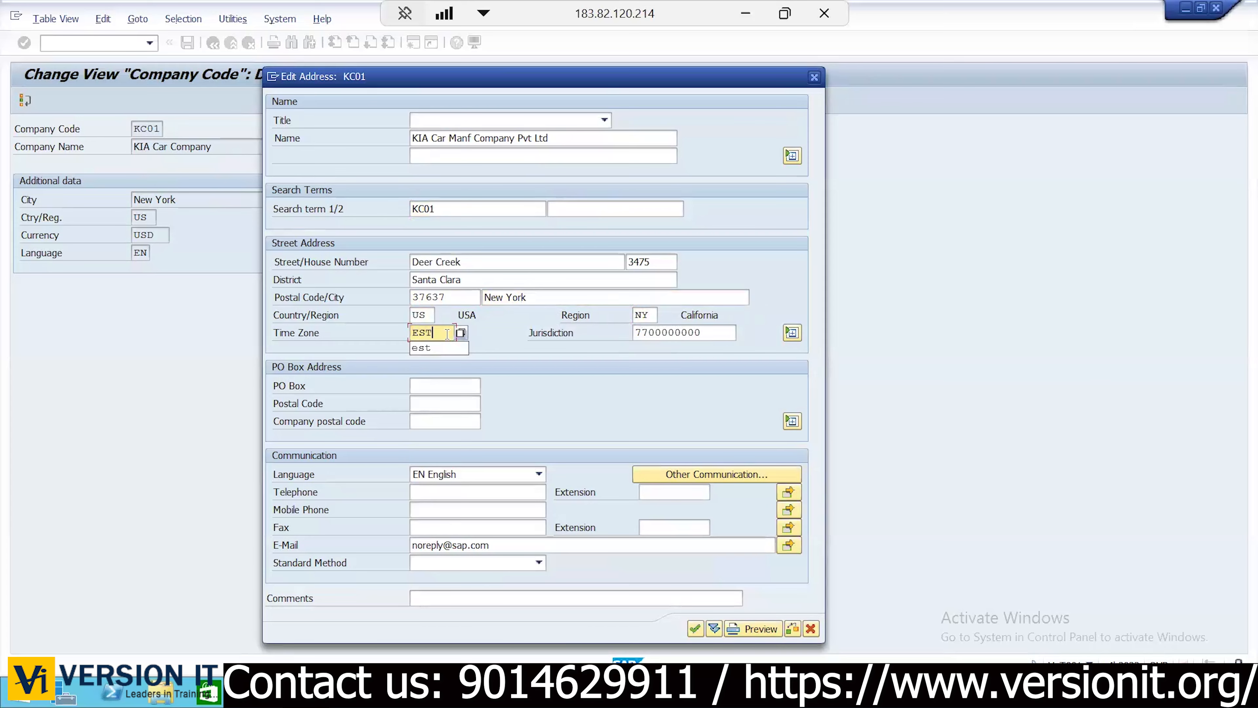
{"action": "left_click", "coordinate": [444, 390]}
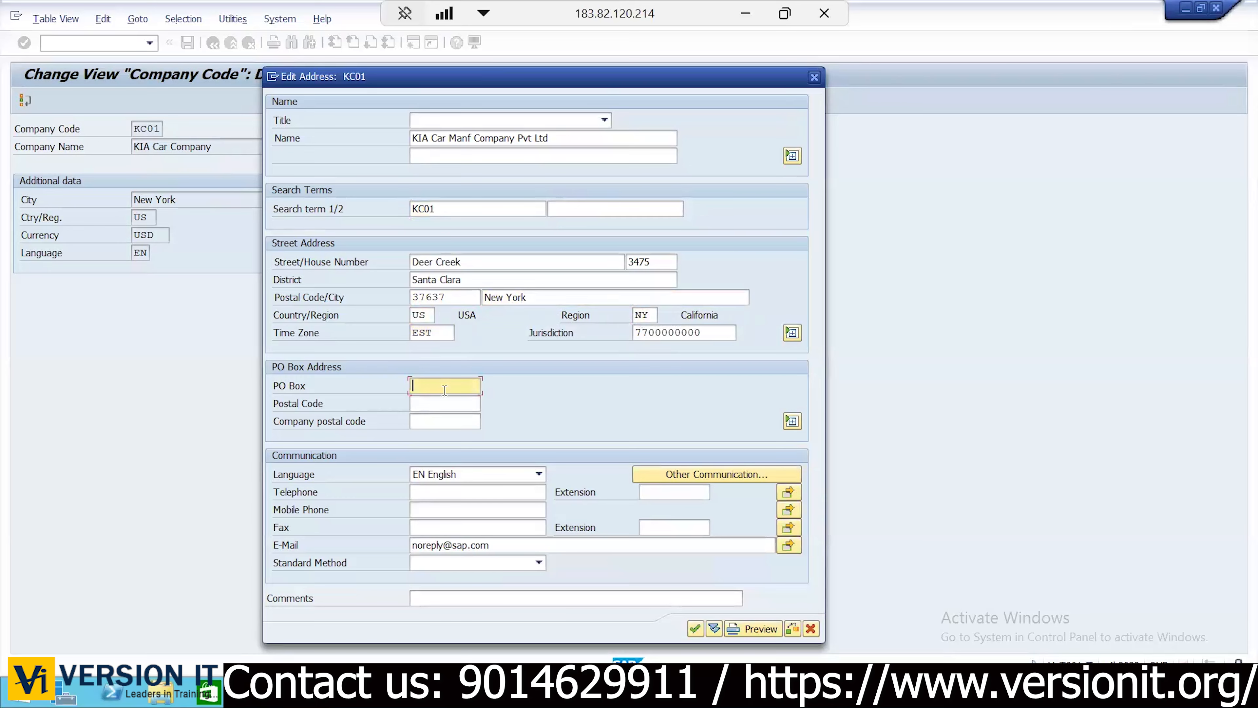
{"action": "type", "text": "57874"}
{"action": "key", "text": "Tab"}
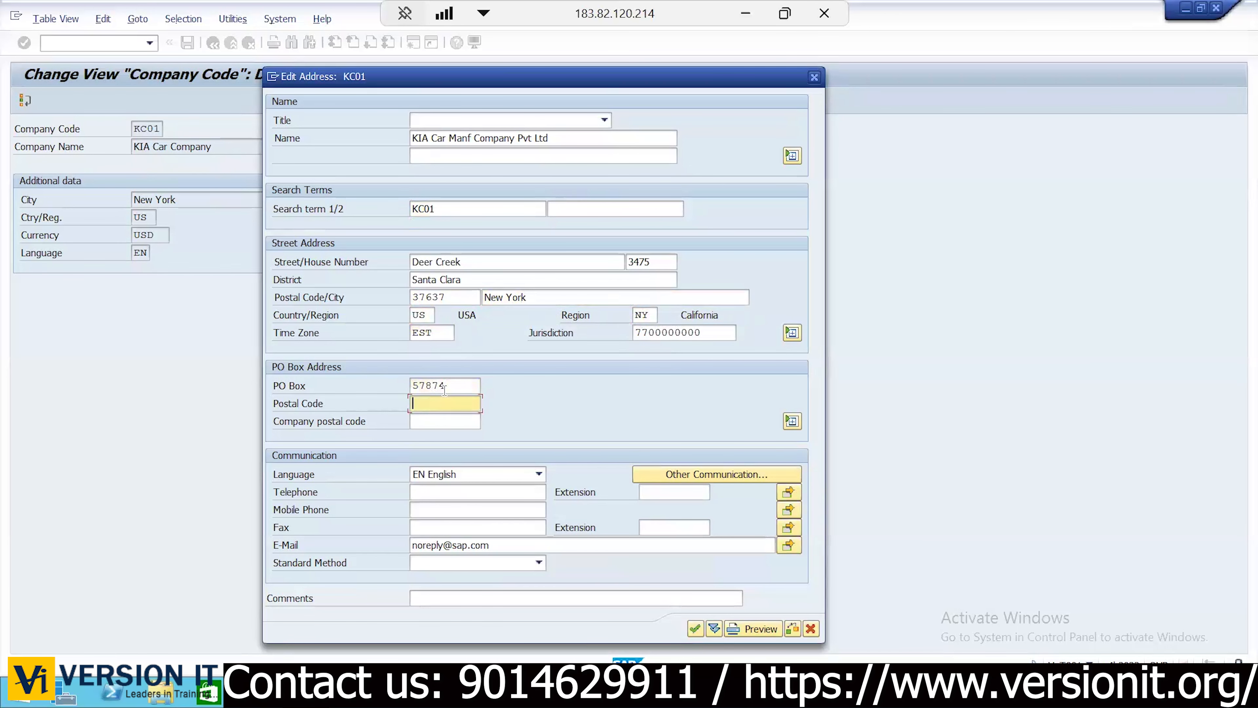
{"action": "type", "text": "47875"}
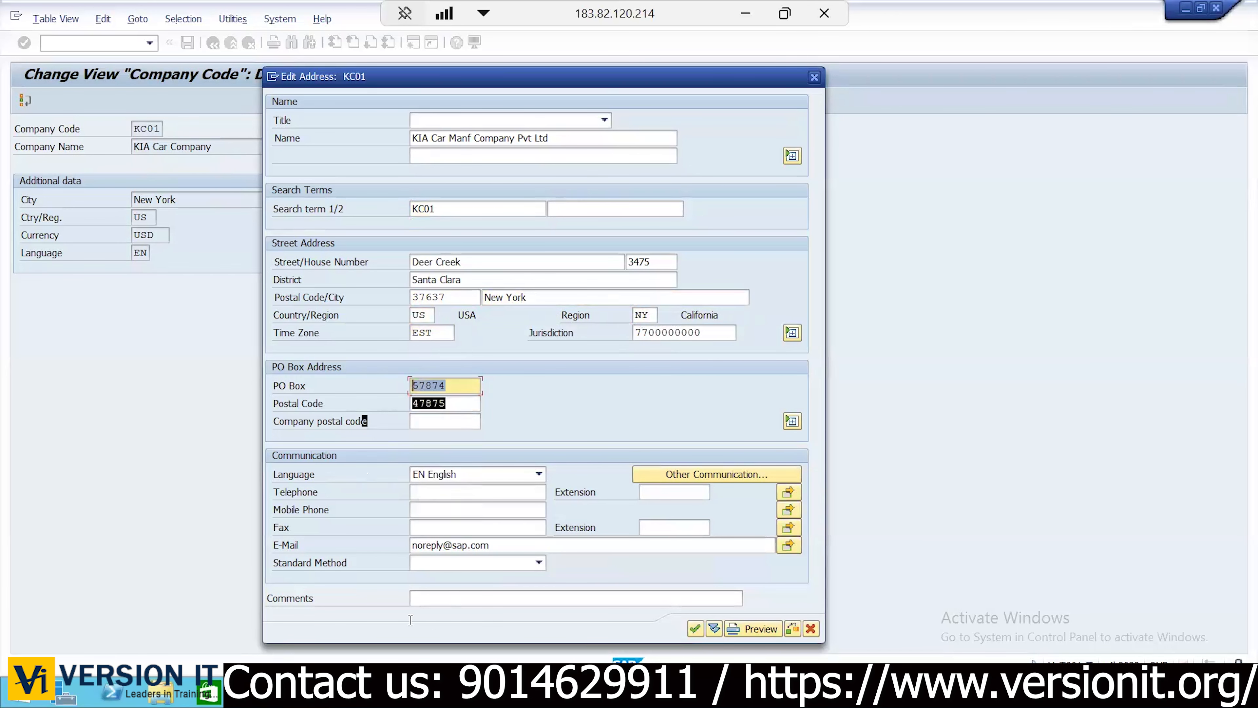
{"action": "left_click", "coordinate": [447, 544]}
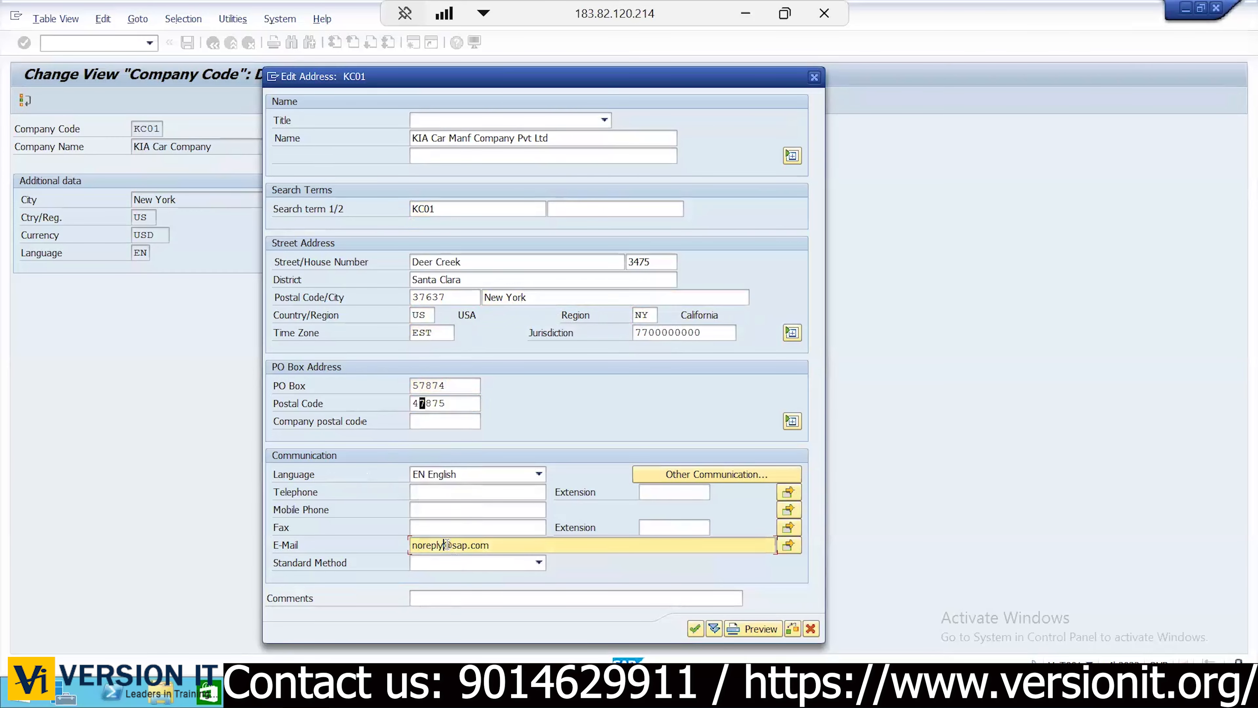
{"action": "double_click", "coordinate": [447, 544]}
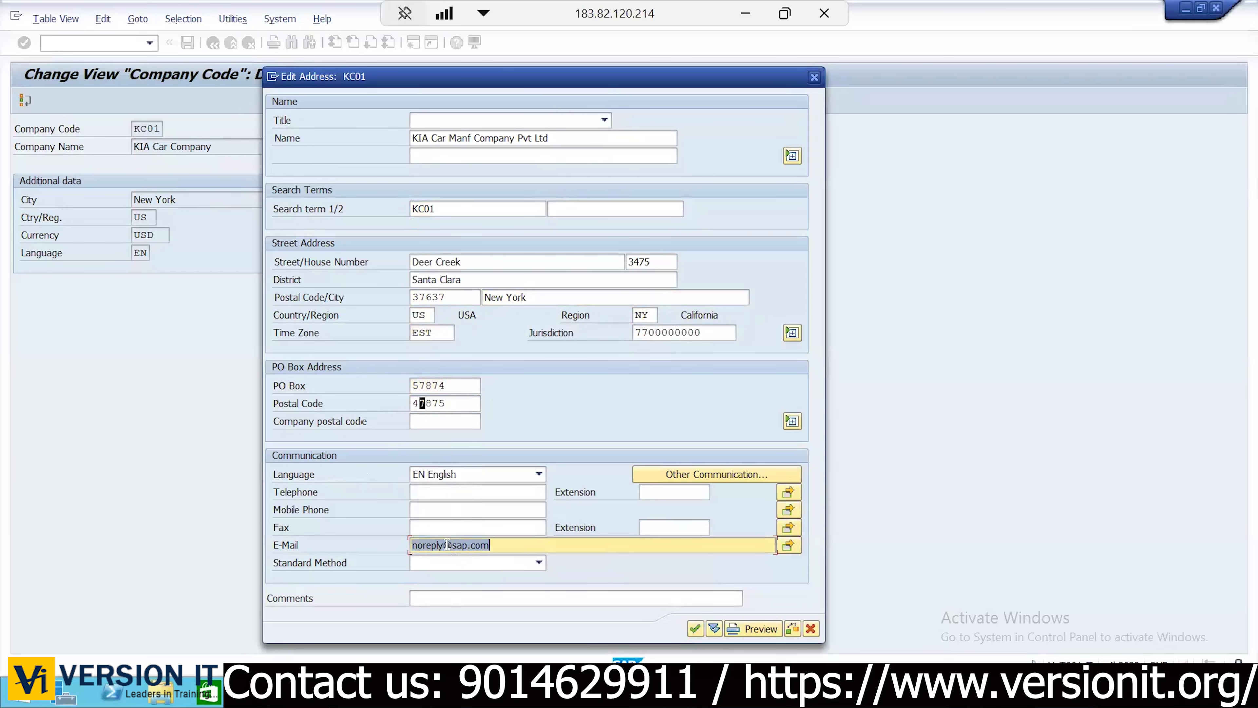
{"action": "key", "text": "Return"}
Open KC02's details and rename it 'KIA Spare Parts Company'
{"action": "left_click", "coordinate": [212, 44]}
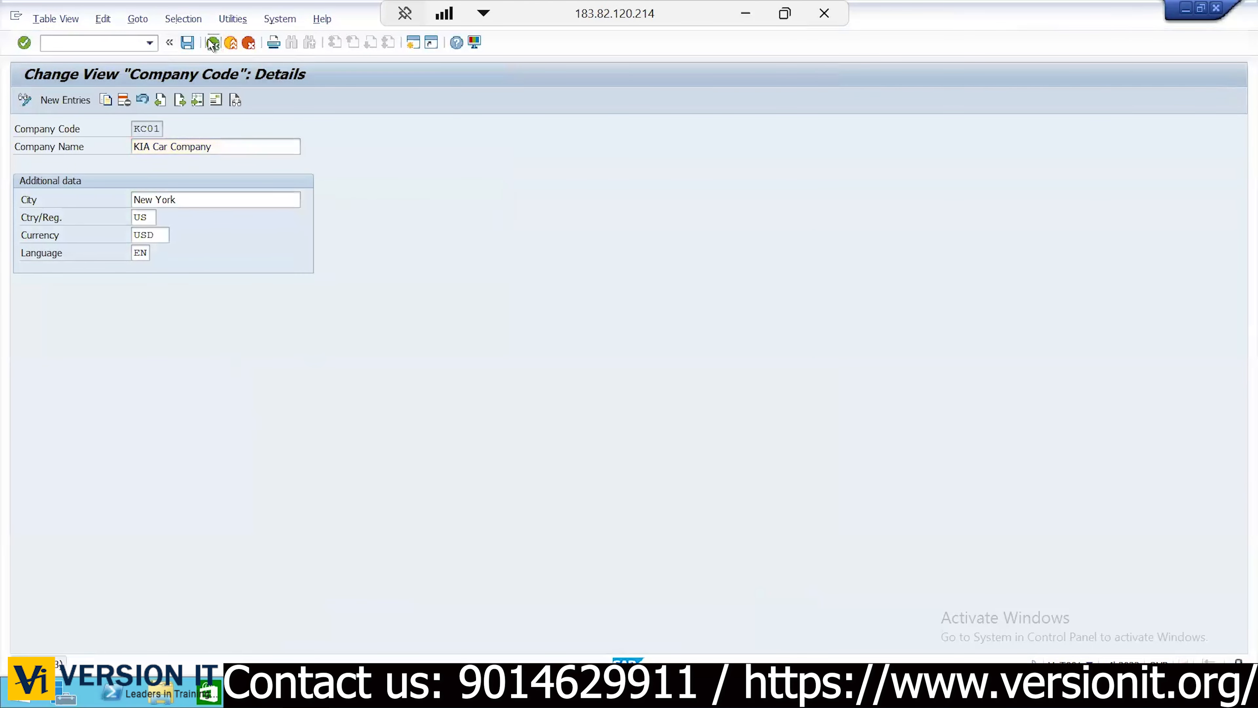
{"action": "left_click", "coordinate": [22, 164]}
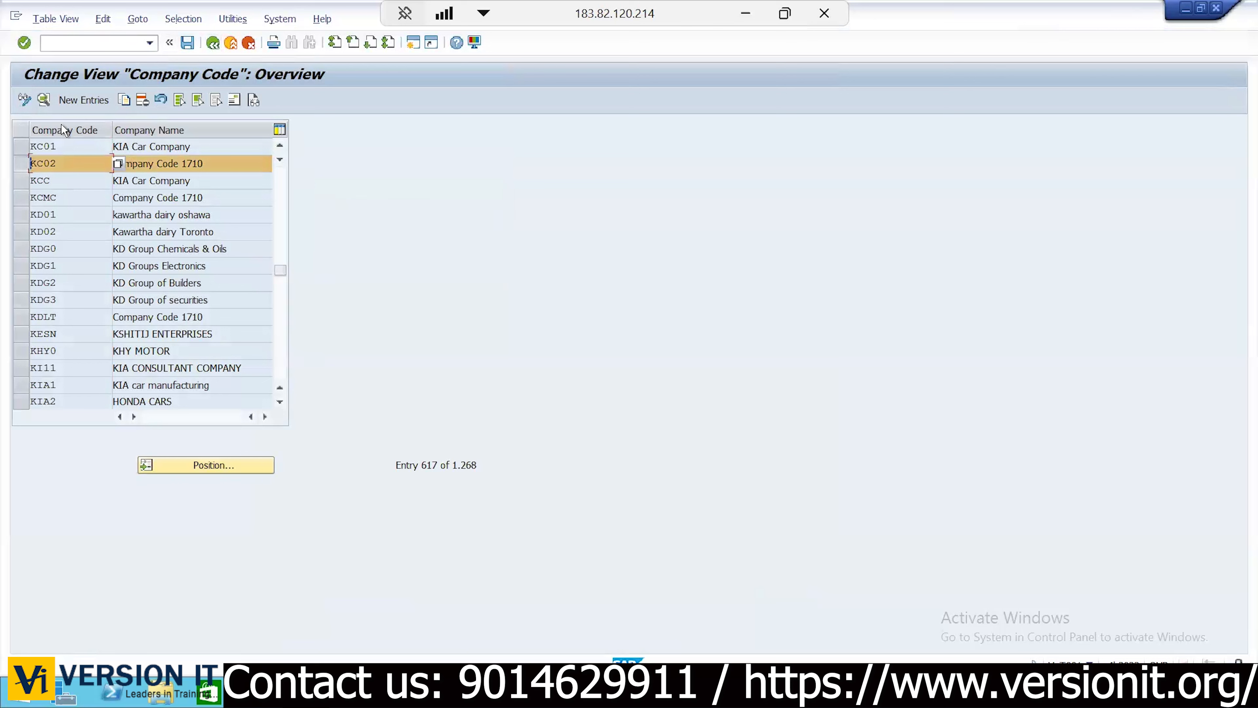
{"action": "left_click", "coordinate": [47, 105]}
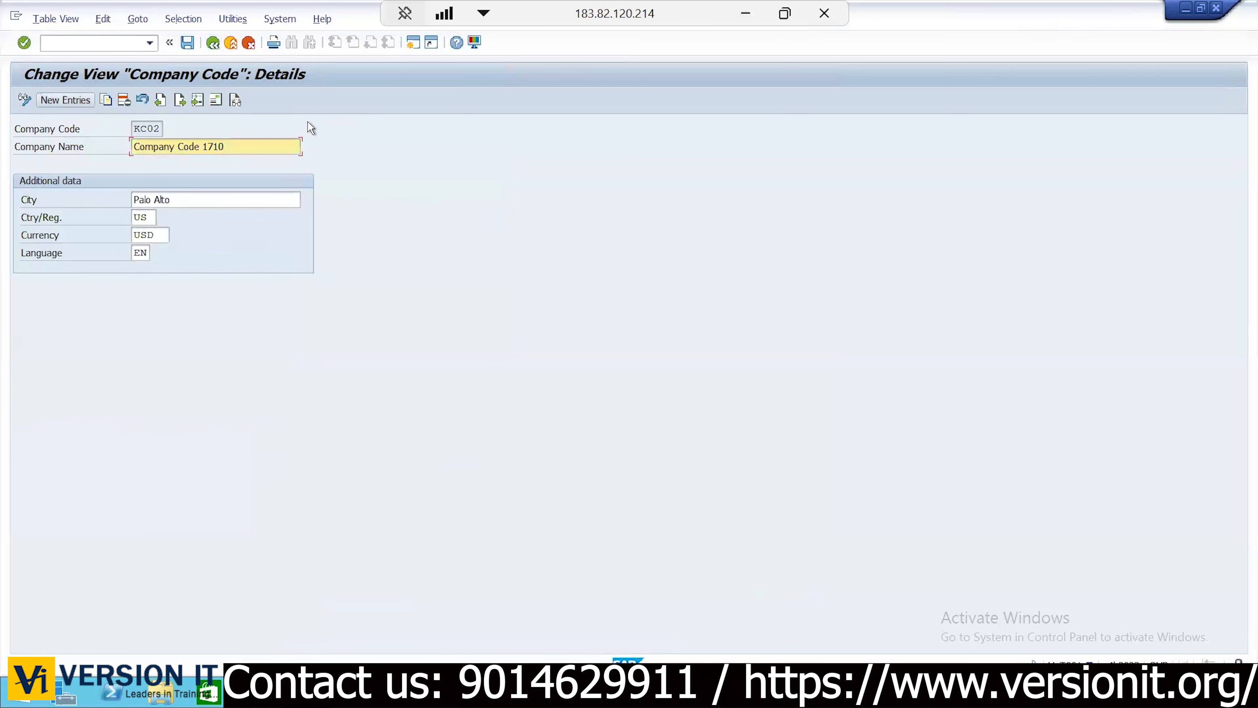
{"action": "left_click", "coordinate": [267, 146]}
{"action": "key", "text": "ctrl+a"}
{"action": "type", "text": "KI"}
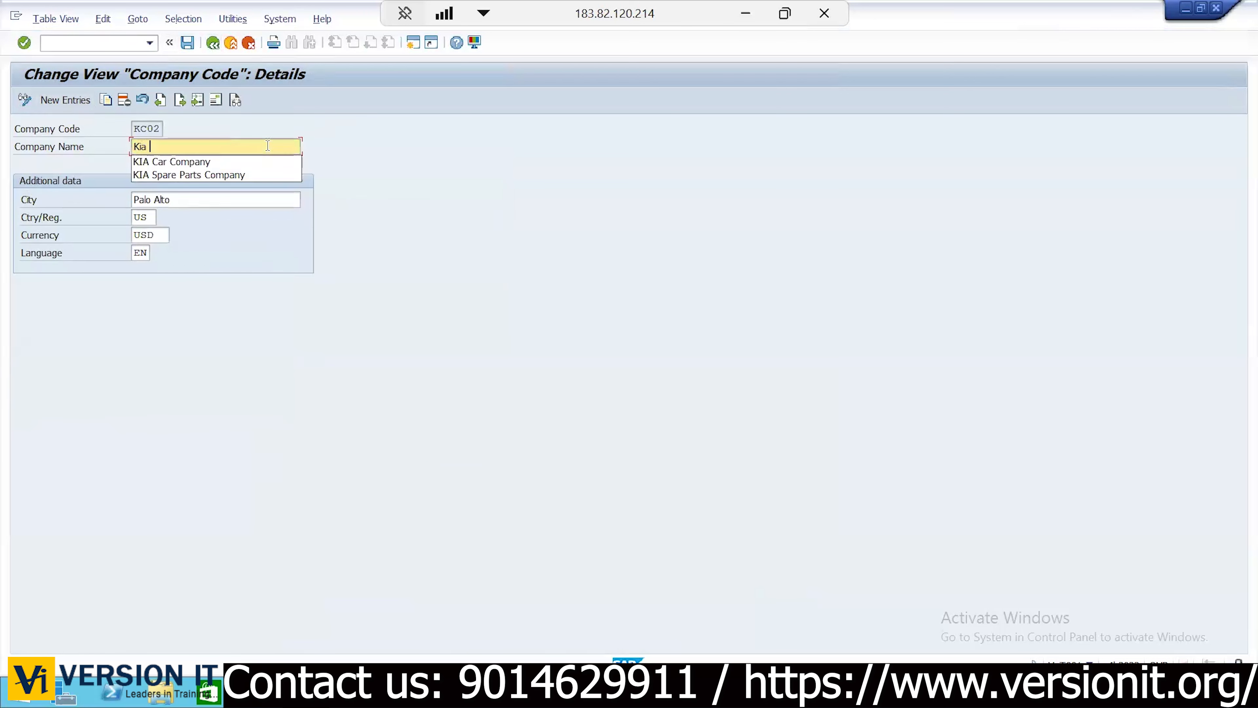
{"action": "key", "text": "Down"}
{"action": "key", "text": "Down"}
{"action": "key", "text": "Return"}
Replace KC02's city Palo Alto with Newyork from the input history
{"action": "key", "text": "Tab"}
{"action": "key", "text": "ctrl+a"}
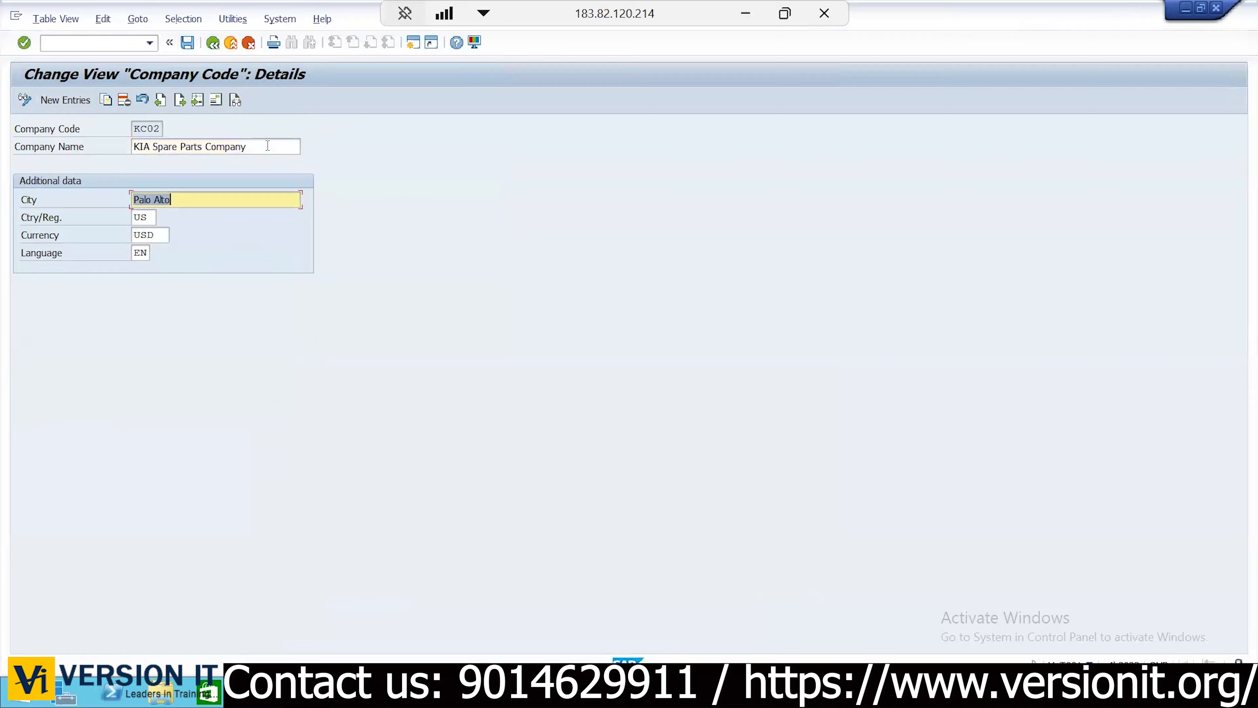
{"action": "type", "text": "N"}
{"action": "key", "text": "Down"}
{"action": "key", "text": "Down"}
{"action": "key", "text": "Return"}
{"action": "left_click", "coordinate": [267, 146]}
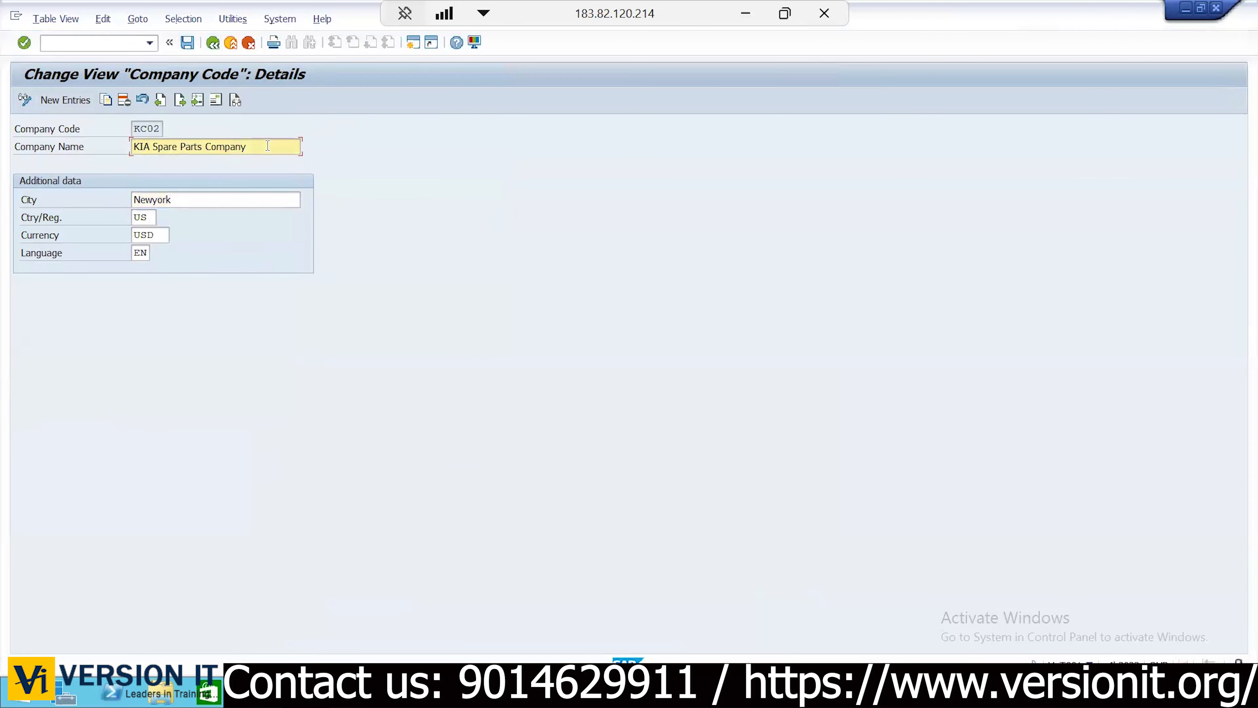
Set KC02's address name to 'KIA SpareParts Manf Company Pvt Ltd' with search term KC02
{"action": "left_click", "coordinate": [212, 99]}
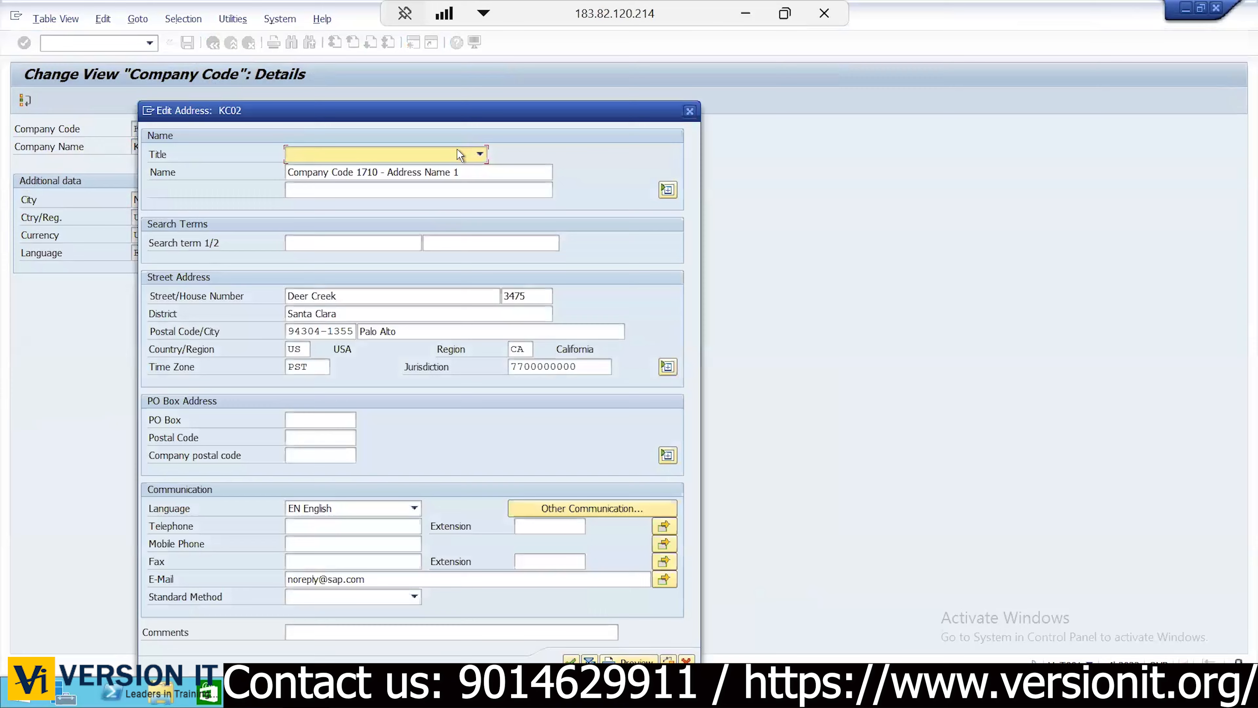
{"action": "left_click", "coordinate": [409, 174]}
{"action": "key", "text": "ctrl+a"}
{"action": "type", "text": "KIA "}
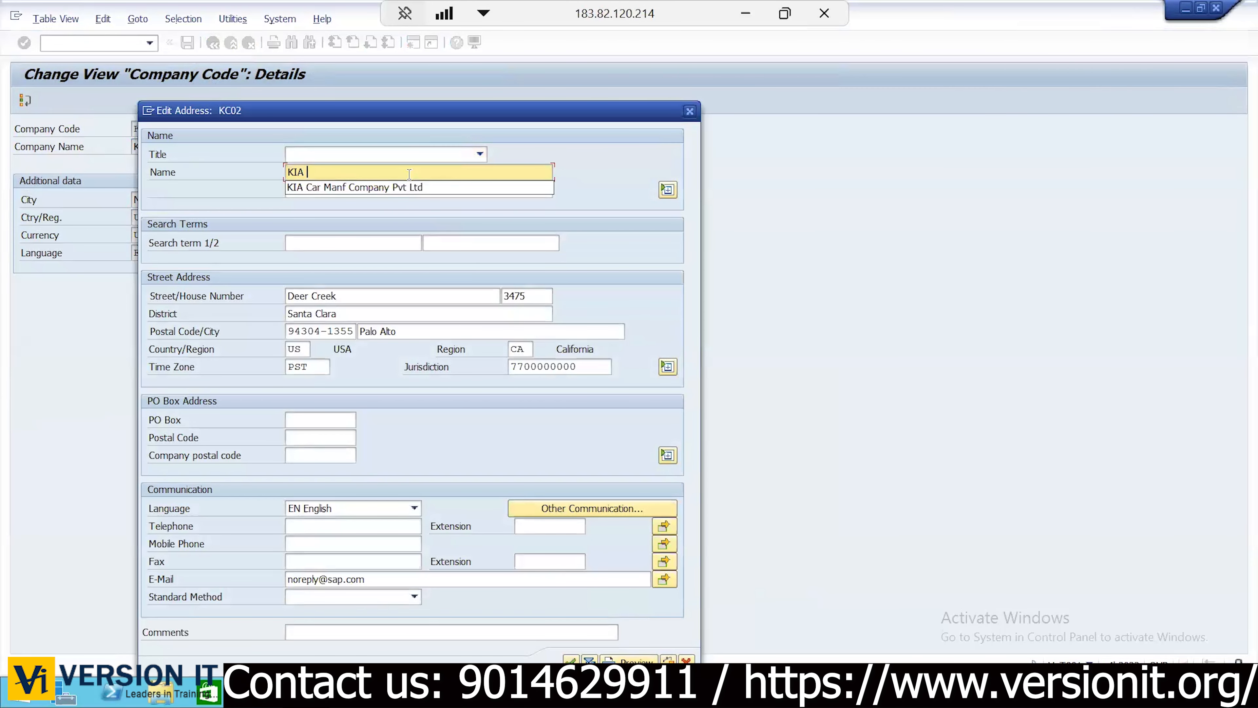
{"action": "type", "text": "Spare"}
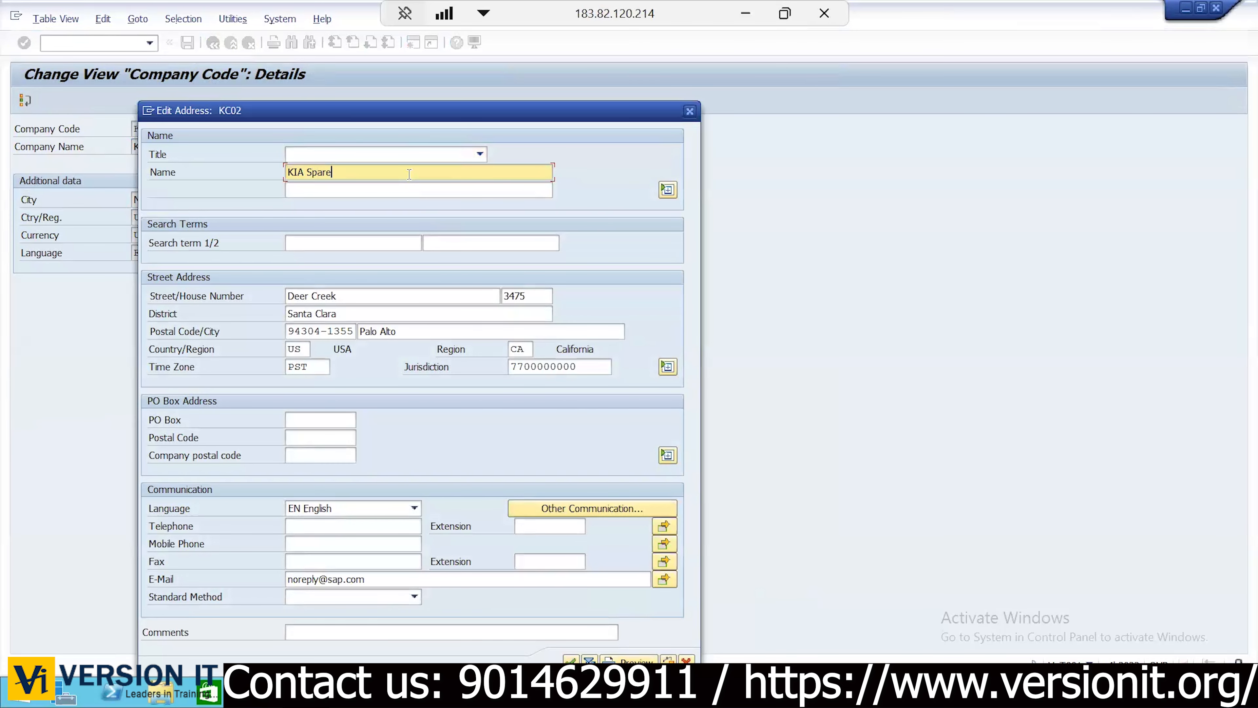
{"action": "type", "text": "Parts Manf Company Pvt Ltd"}
{"action": "left_click", "coordinate": [312, 243]}
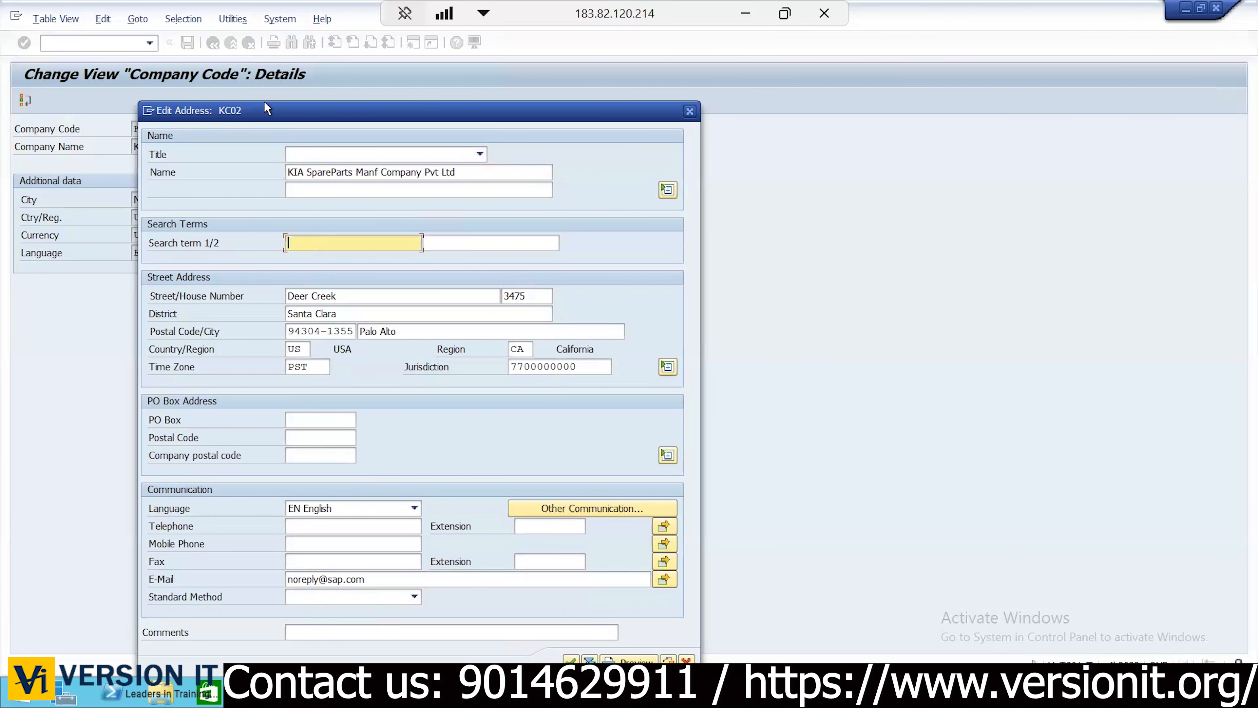
{"action": "type", "text": "KC"}
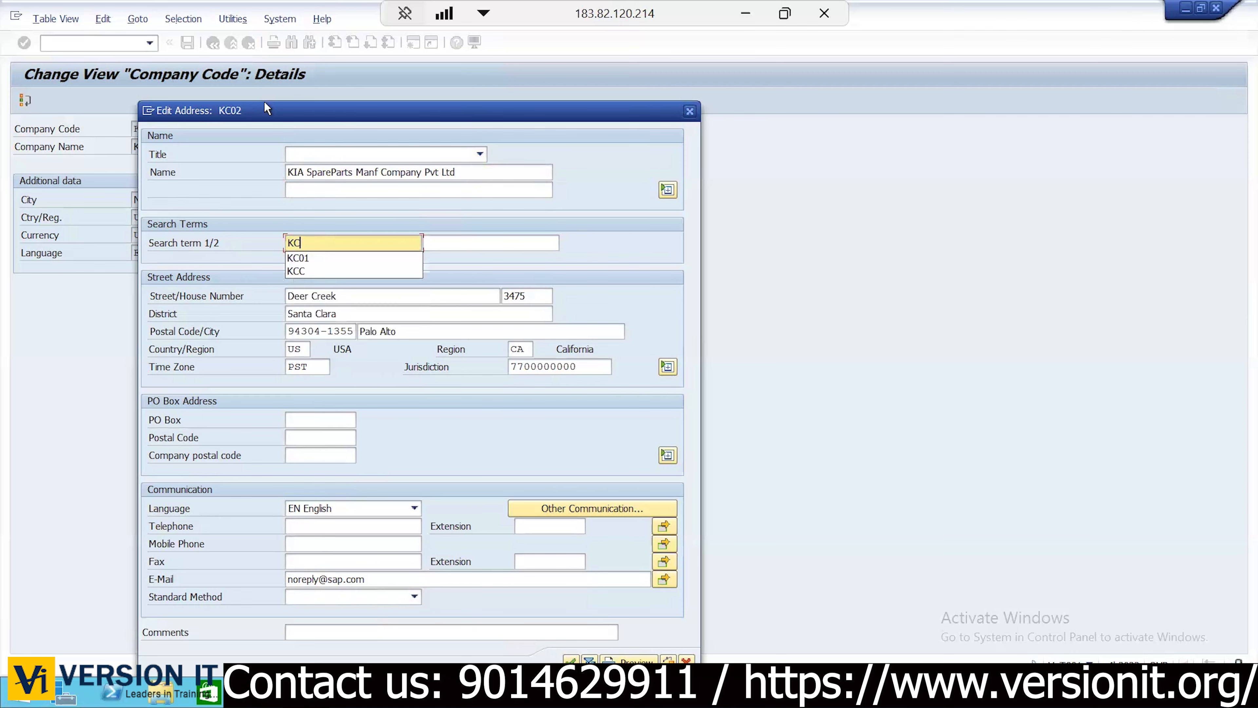
{"action": "type", "text": "02"}
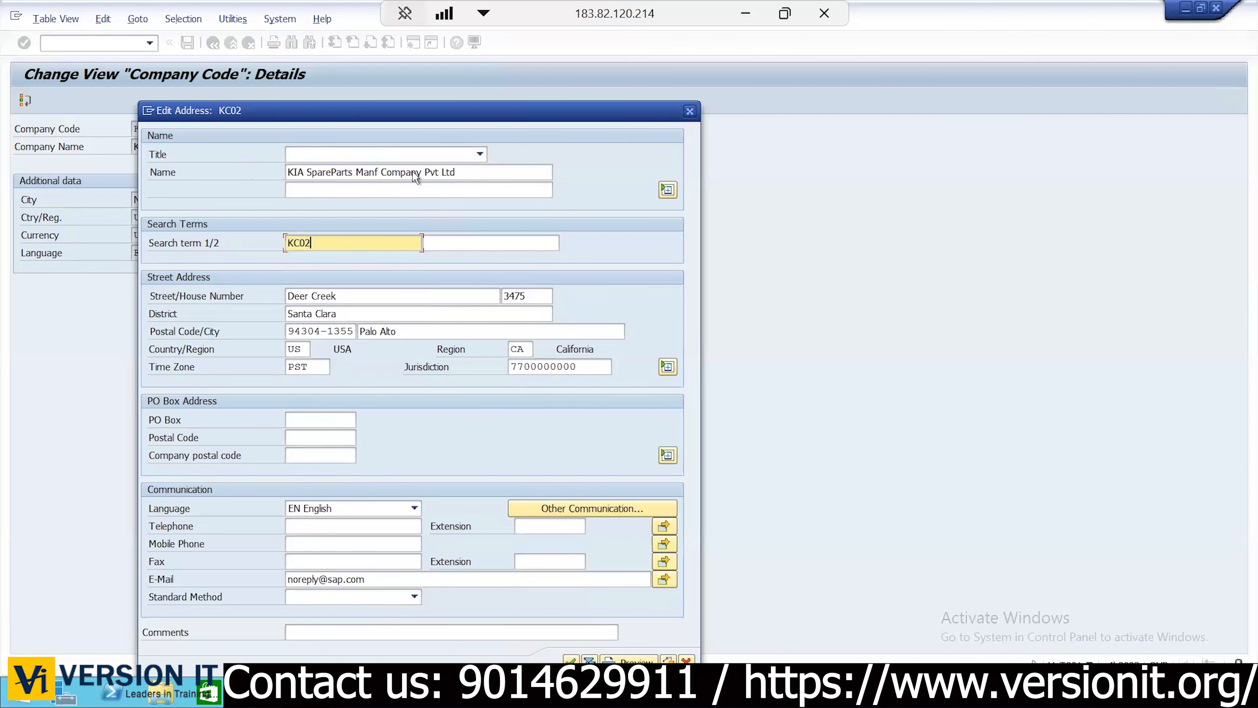
Change the street postal code to 36768 and the city to New York
{"action": "left_click", "coordinate": [338, 295]}
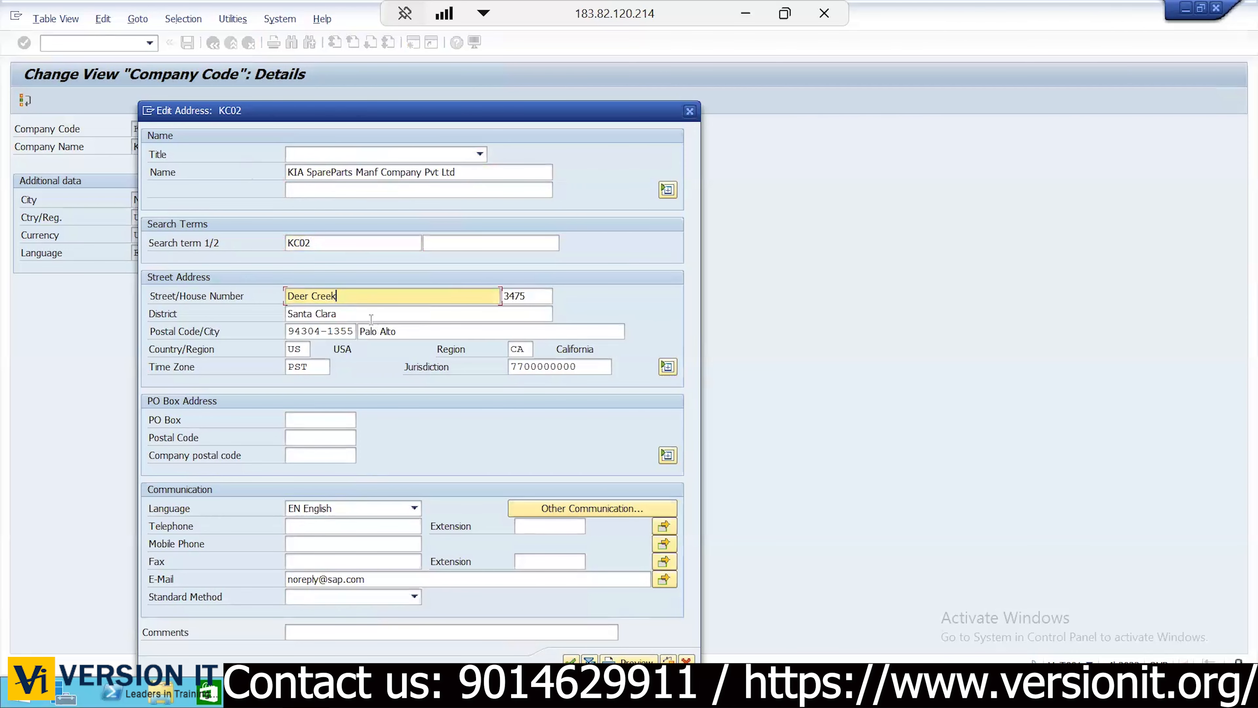
{"action": "left_click", "coordinate": [332, 330]}
{"action": "double_click", "coordinate": [332, 331]}
{"action": "type", "text": "36768"}
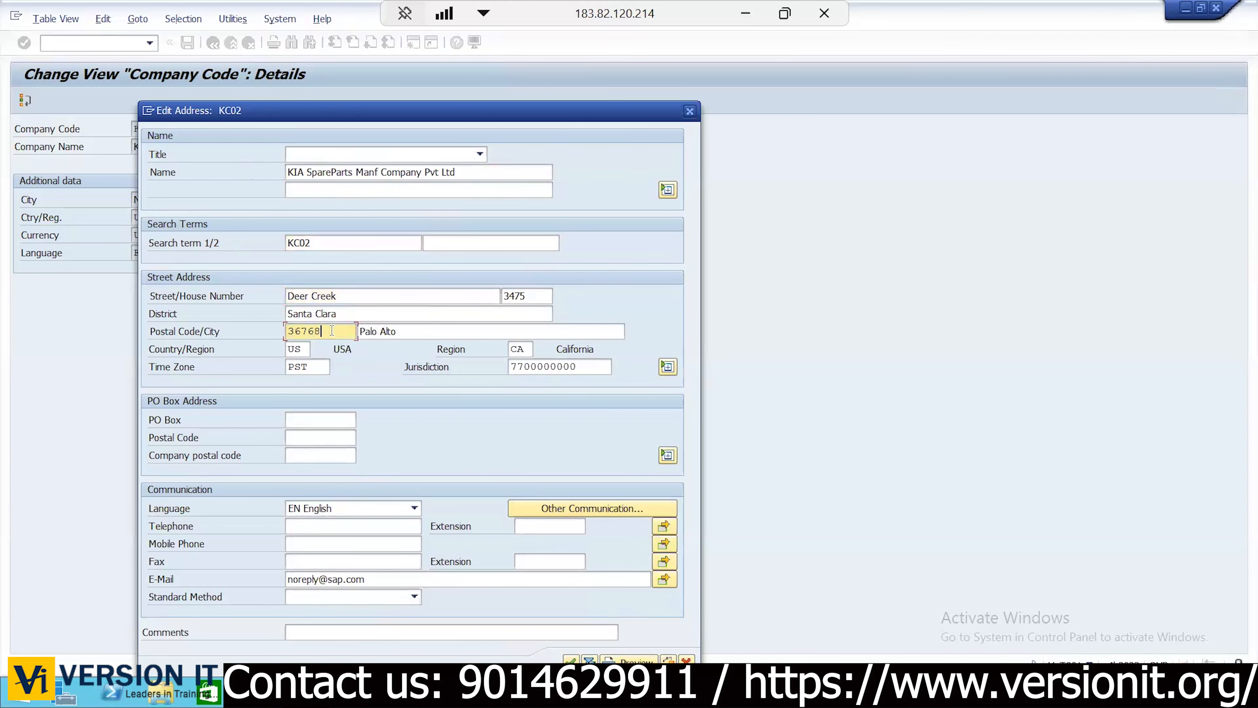
{"action": "key", "text": "Tab"}
{"action": "key", "text": "shift+End"}
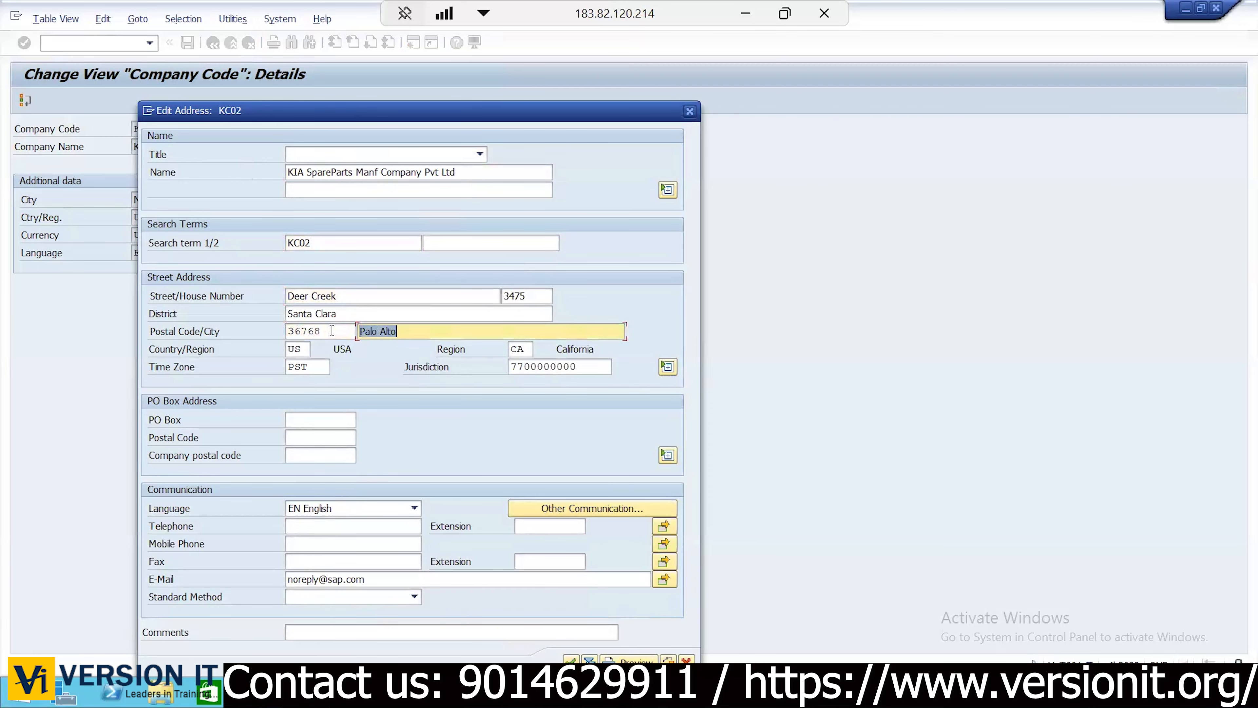
{"action": "type", "text": "New"}
{"action": "key", "text": "Return"}
{"action": "key", "text": "Tab"}
{"action": "key", "text": "Tab"}
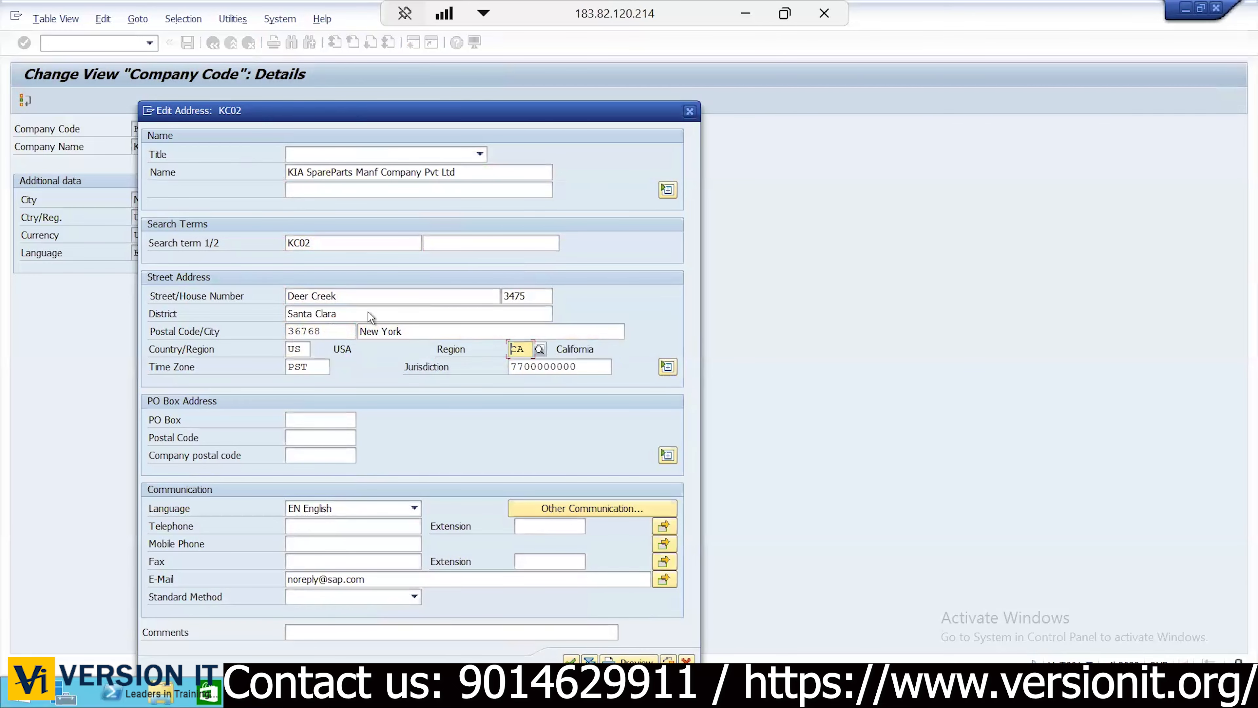
{"action": "left_click", "coordinate": [539, 349]}
Pick region NY from the list and set the time zone to EST
{"action": "left_click", "coordinate": [993, 536]}
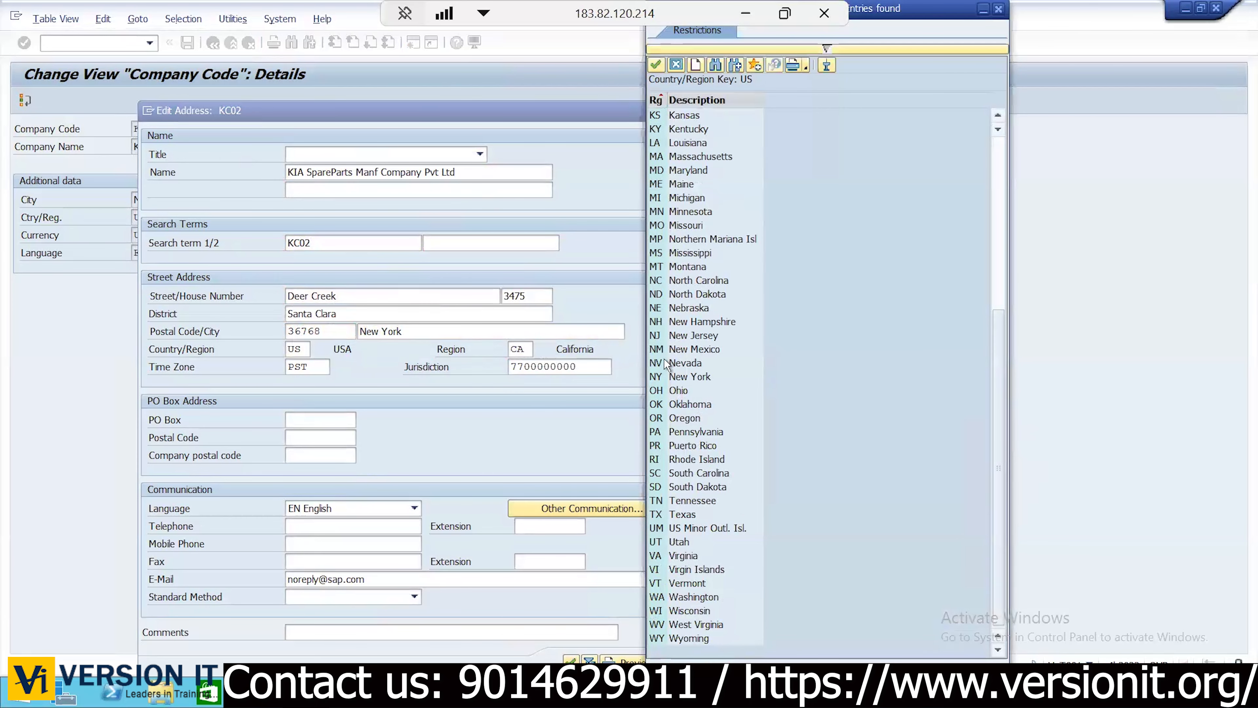
{"action": "double_click", "coordinate": [682, 378]}
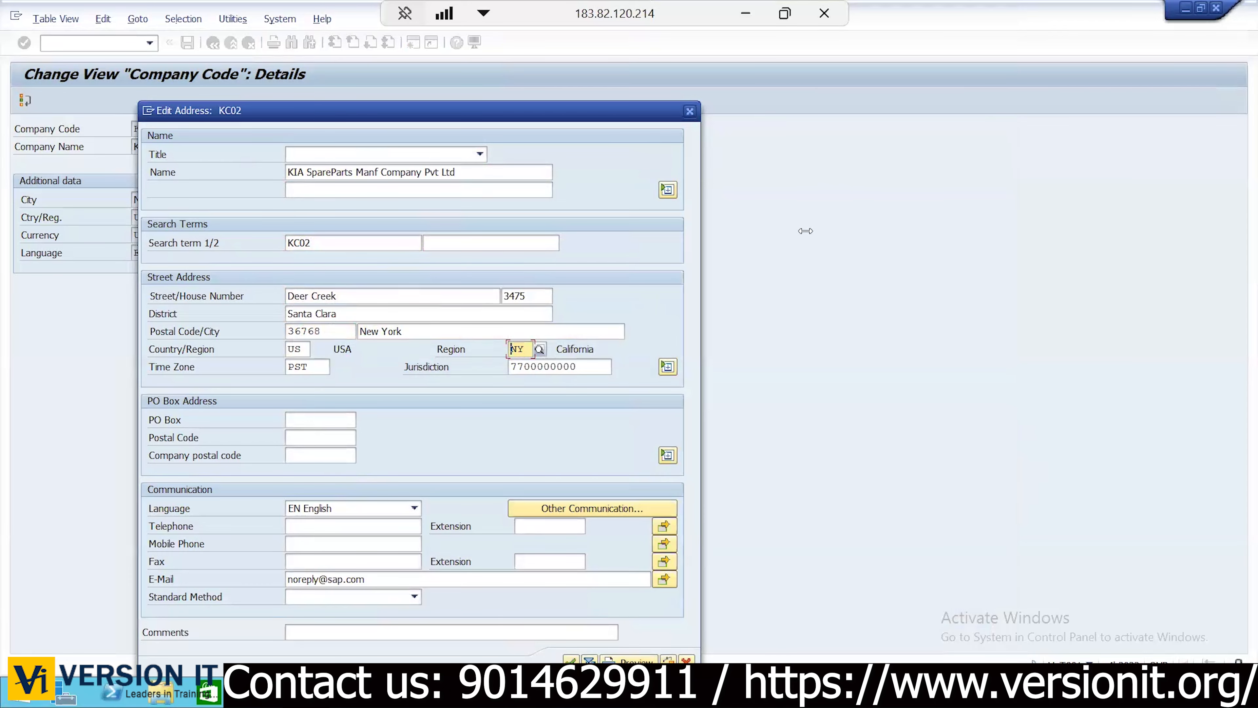
{"action": "left_click", "coordinate": [312, 366]}
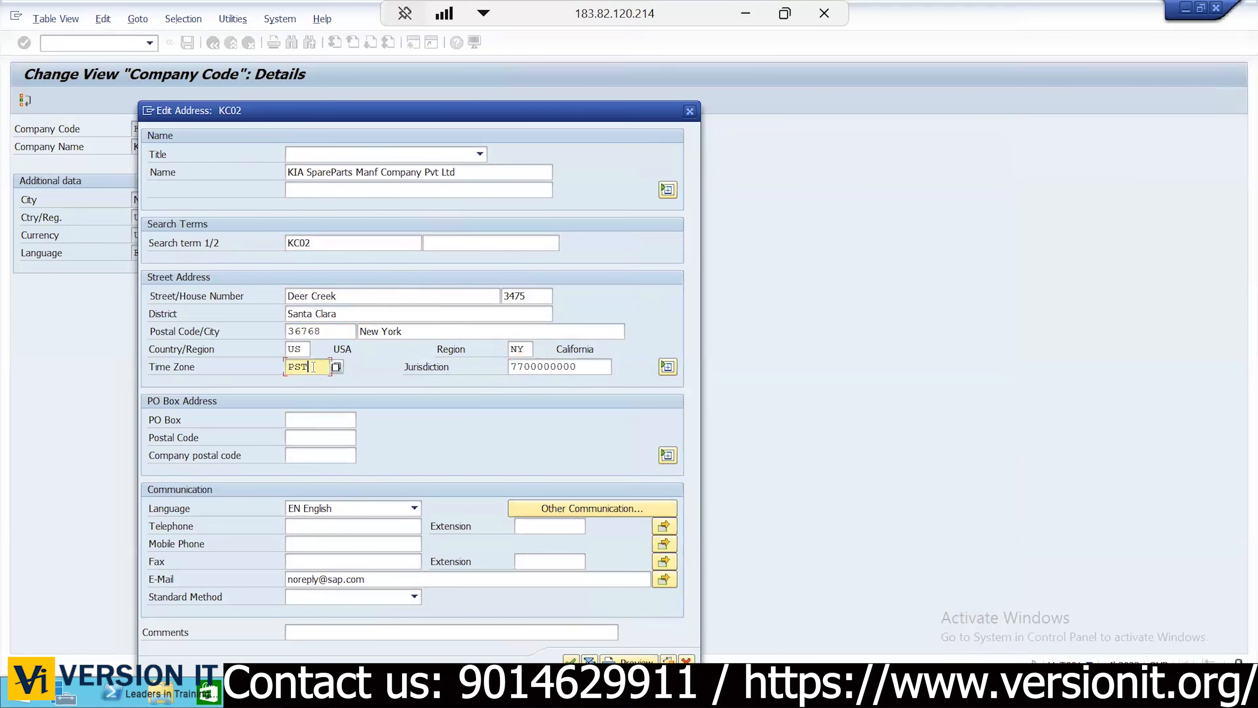
{"action": "key", "text": "BackSpace"}
{"action": "key", "text": "BackSpace"}
{"action": "key", "text": "BackSpace"}
{"action": "type", "text": "est"}
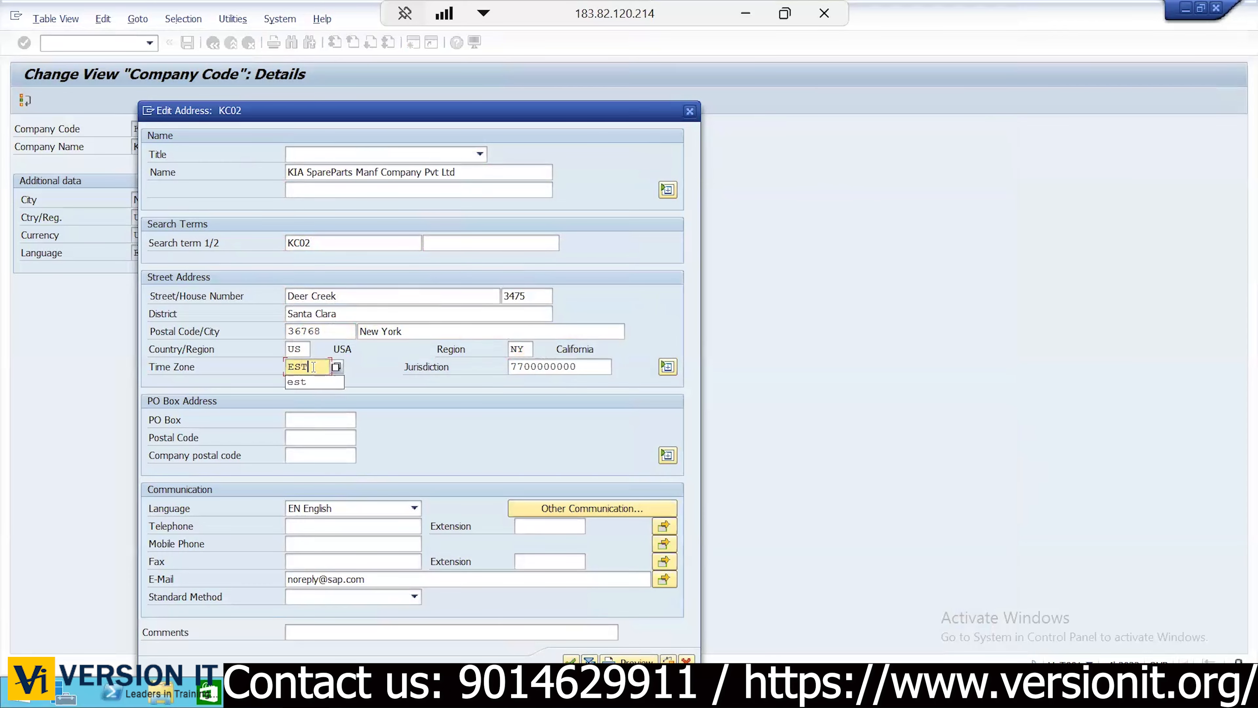
Enter PO box 48753 with postal code 73874, replace the e-mail with the KIA contact address, and confirm
{"action": "left_click", "coordinate": [320, 419]}
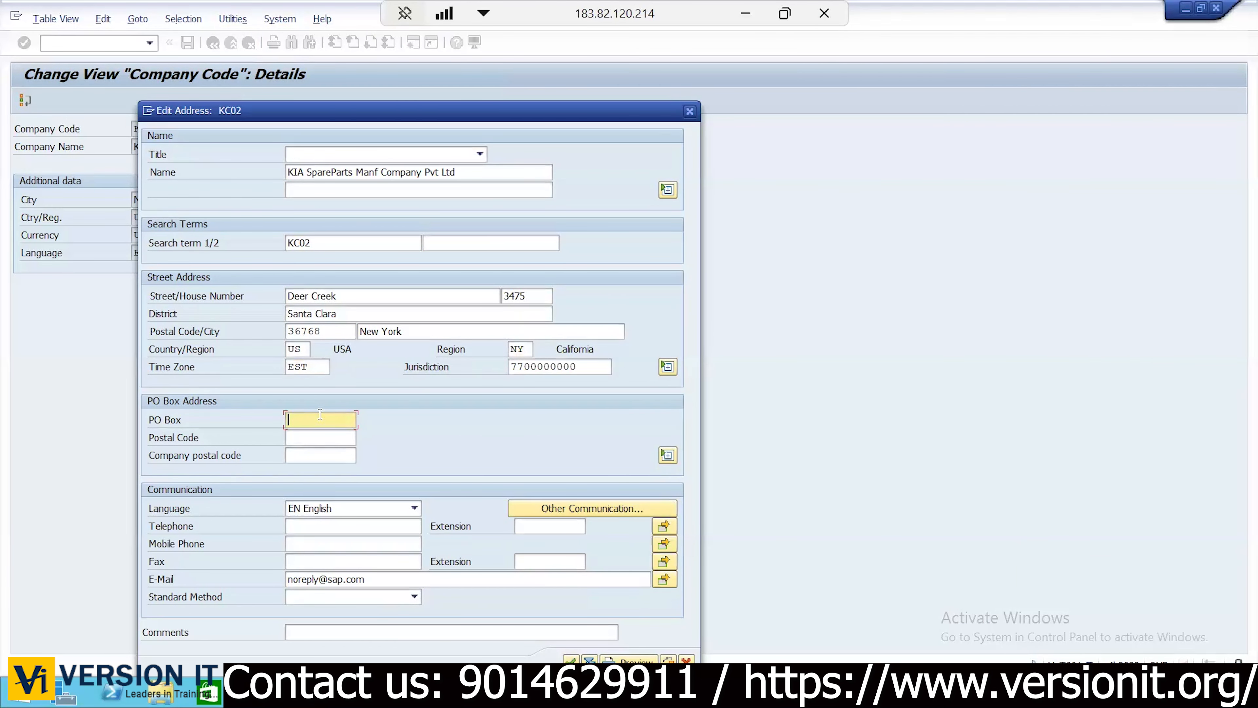
{"action": "type", "text": "48753"}
{"action": "left_click", "coordinate": [331, 438]}
{"action": "type", "text": "73874"}
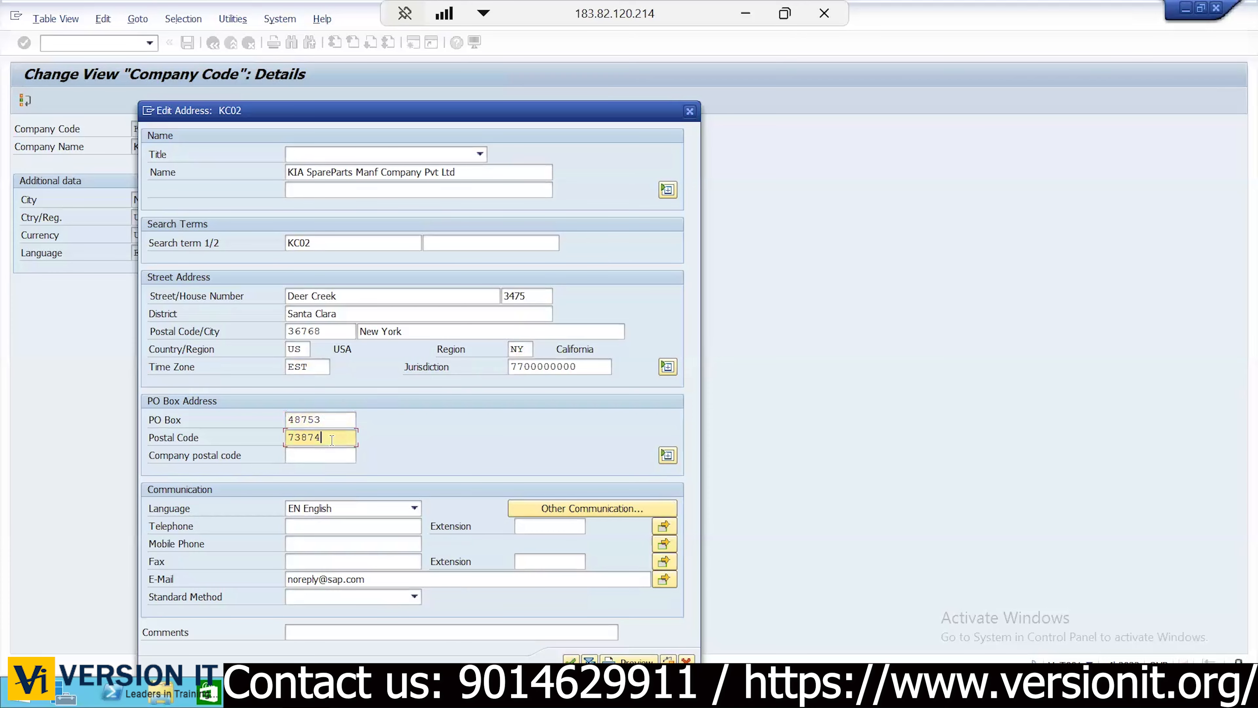
{"action": "double_click", "coordinate": [323, 579]}
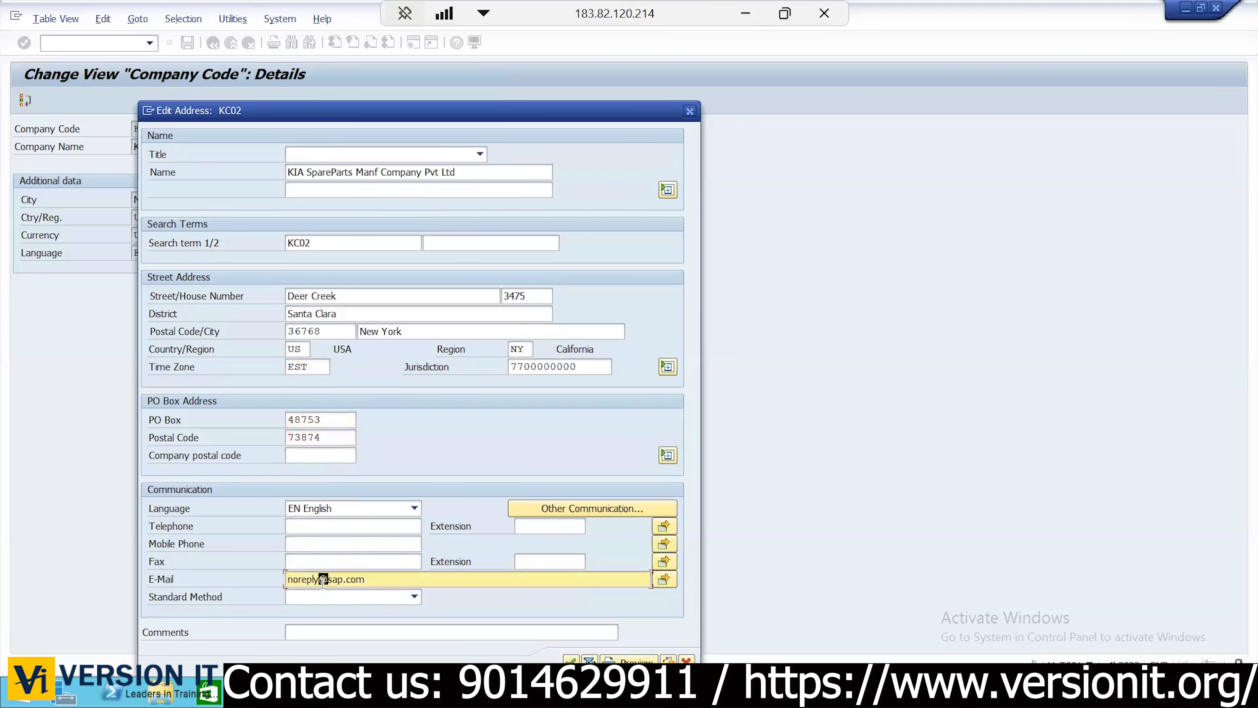
{"action": "key", "text": "Return"}
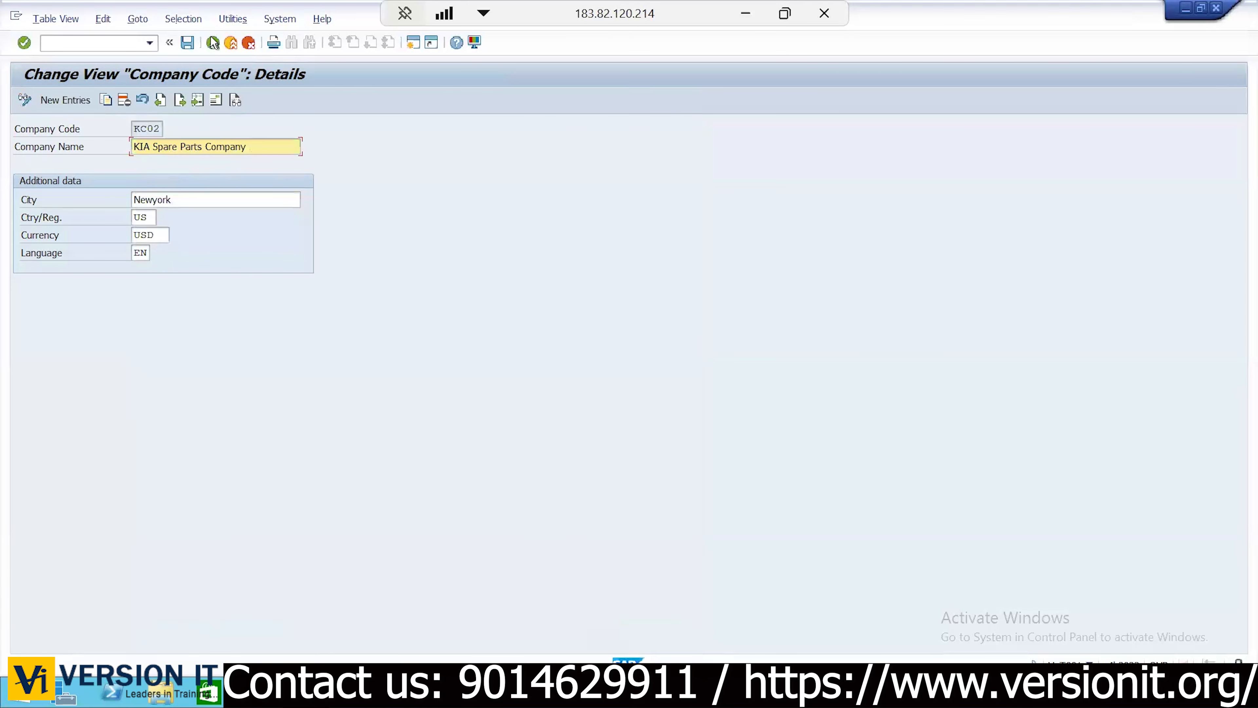
Save the KC02 company code changes and back out to the implementation guide
{"action": "left_click", "coordinate": [190, 44]}
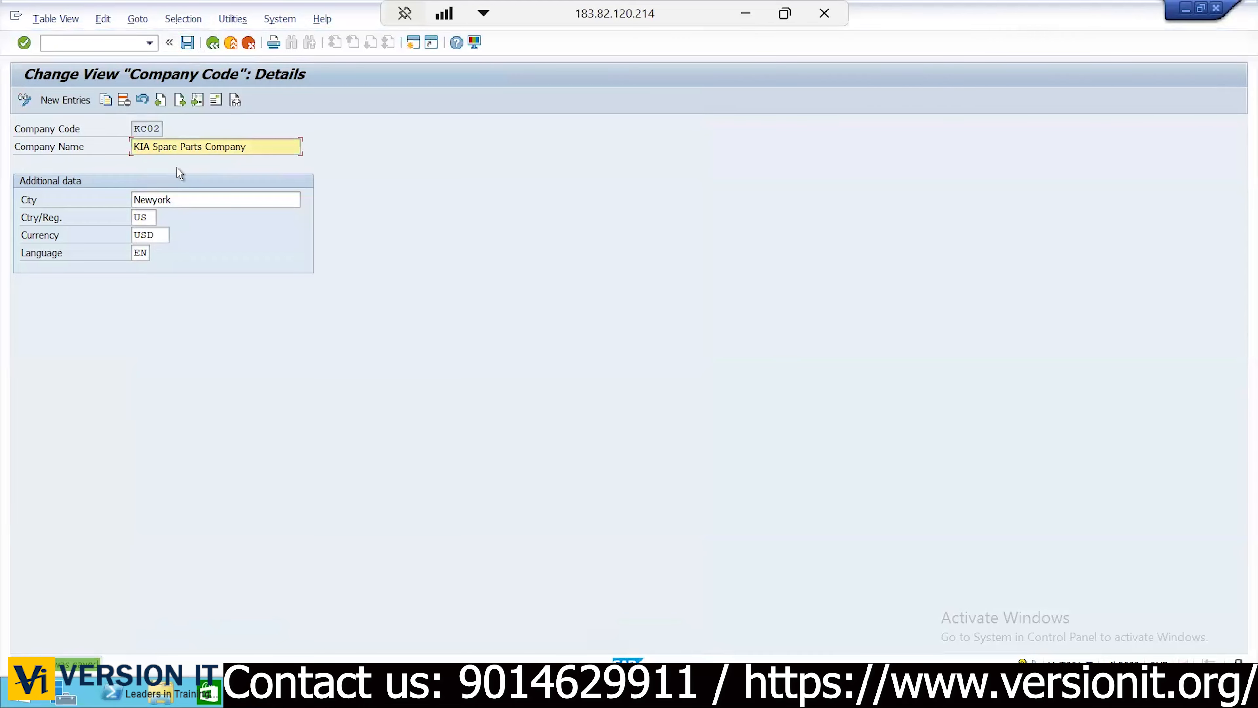
{"action": "left_click", "coordinate": [212, 44]}
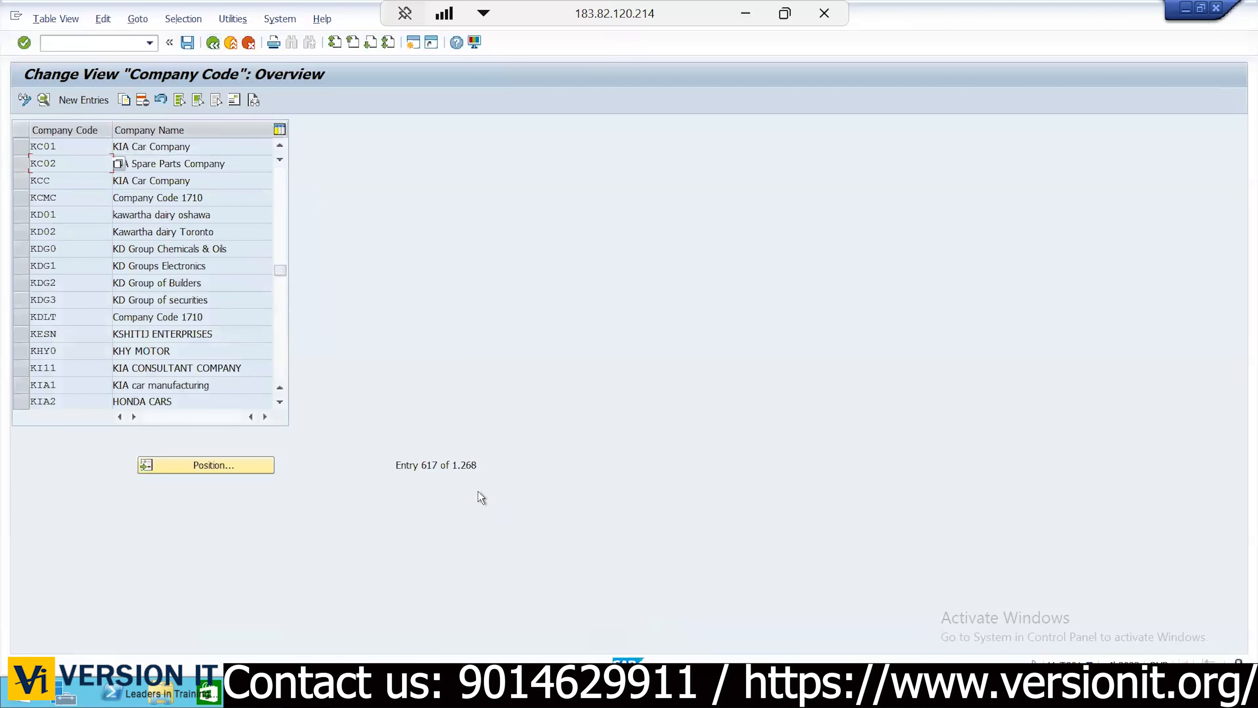
{"action": "left_click", "coordinate": [213, 43]}
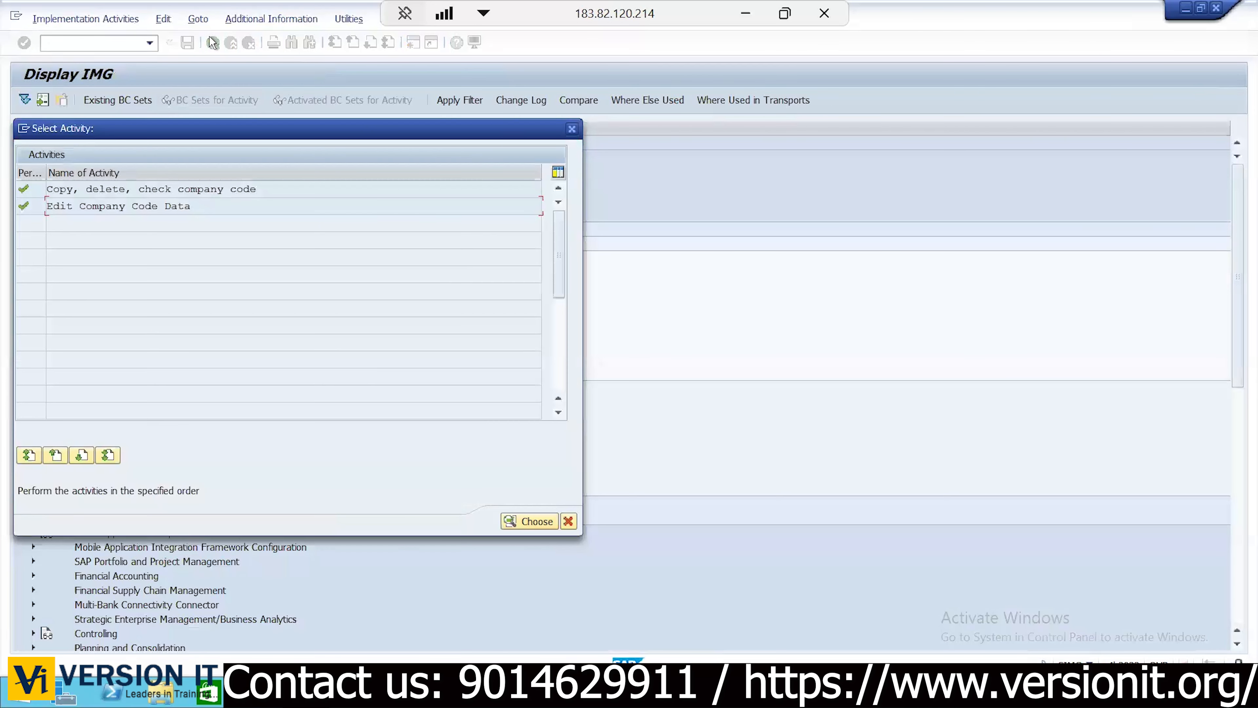
{"action": "left_click", "coordinate": [576, 129]}
Run Assign company code to company under Enterprise Structure > Assignment > Financial Accounting
{"action": "left_click", "coordinate": [45, 229]}
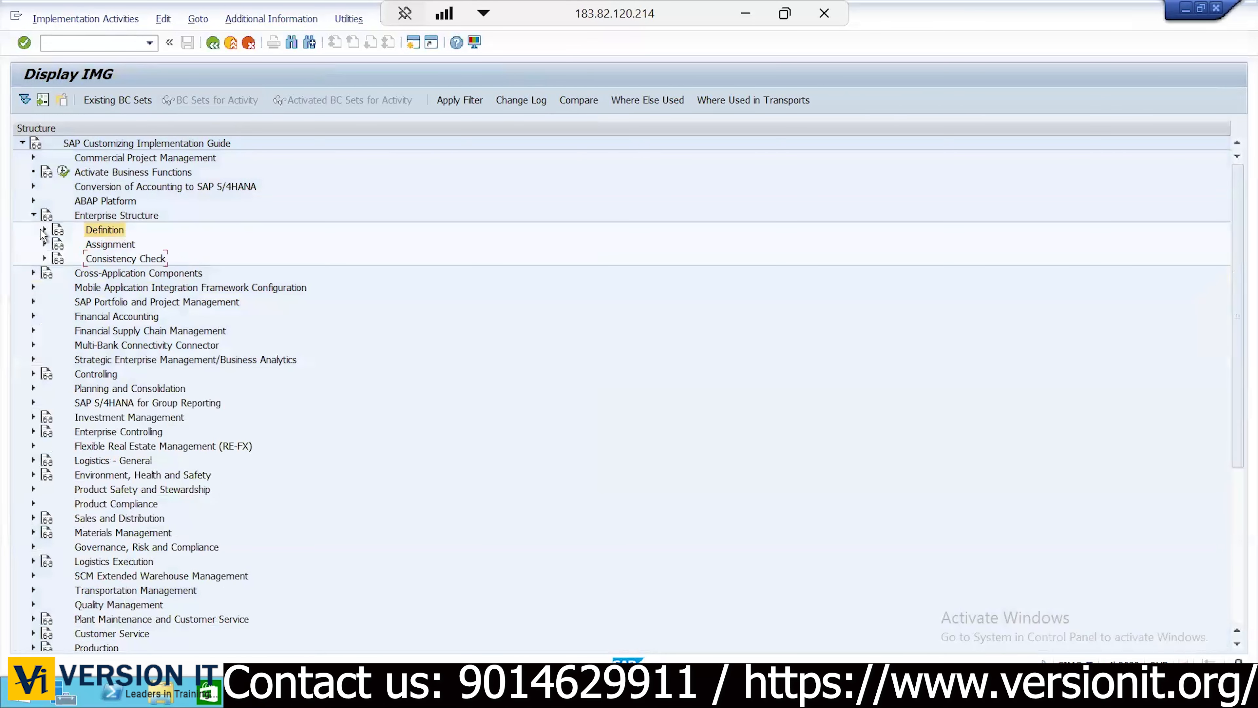
{"action": "left_click", "coordinate": [104, 209]}
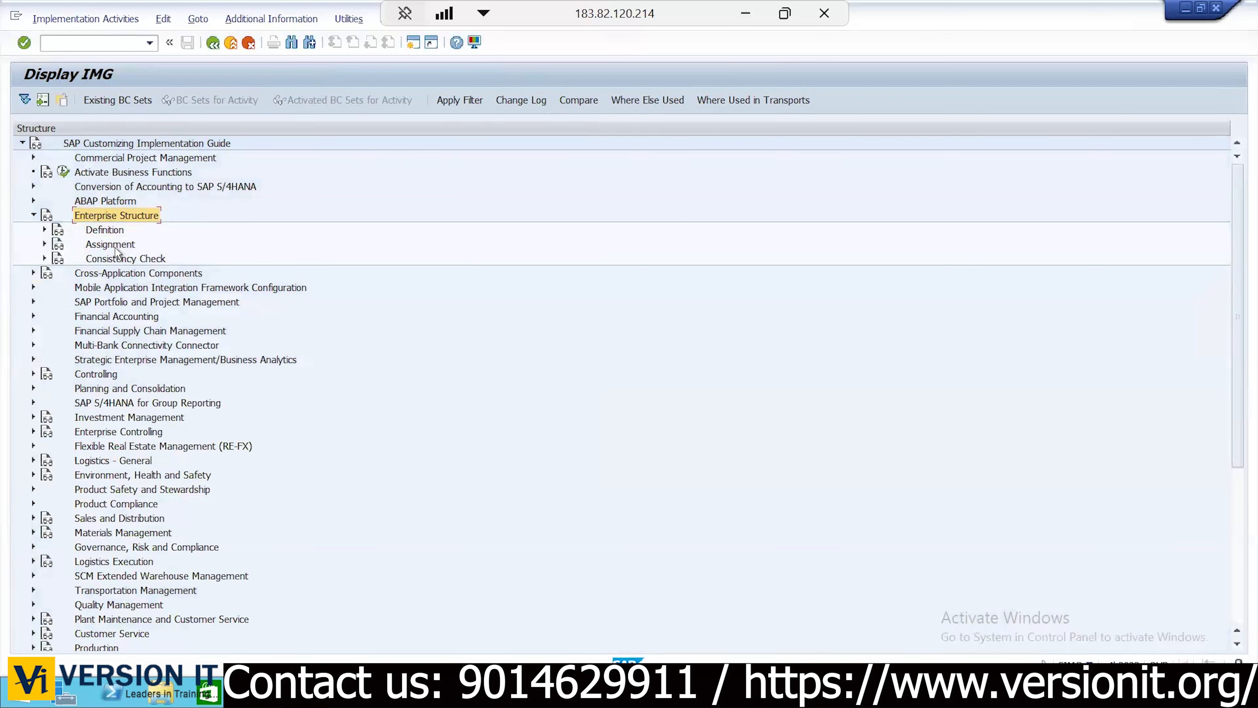
{"action": "left_click", "coordinate": [40, 249]}
{"action": "left_click", "coordinate": [44, 245]}
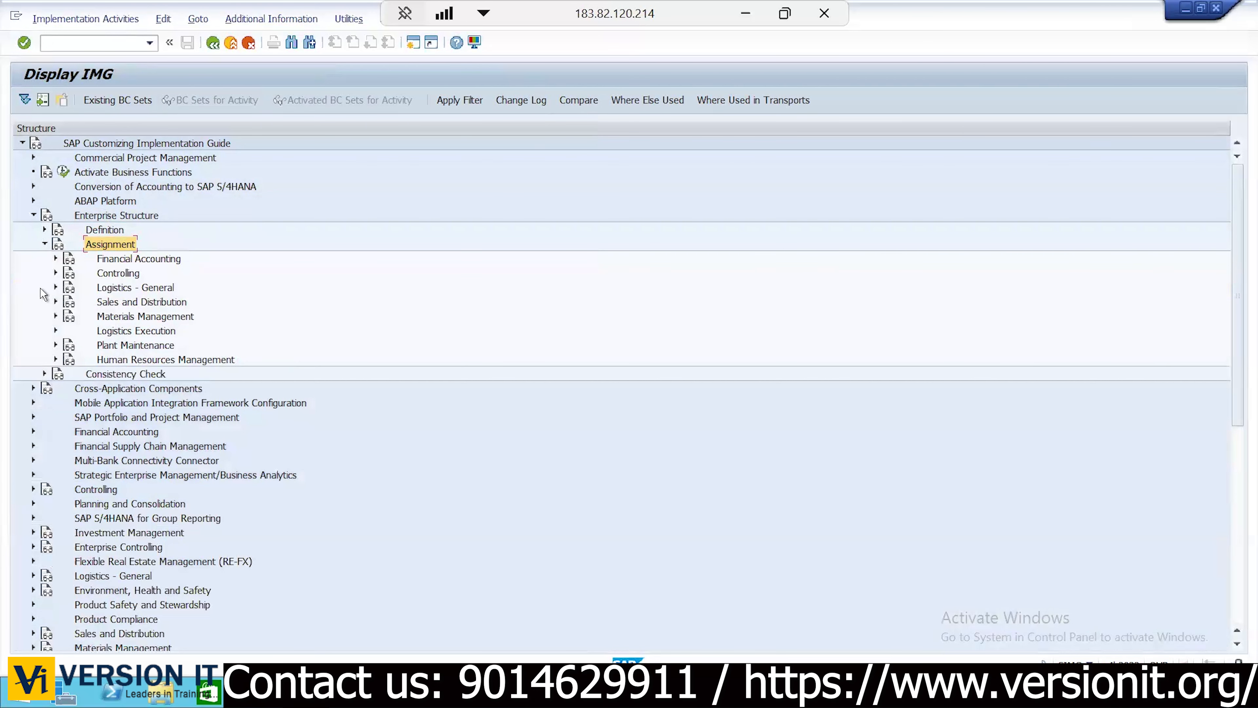
{"action": "left_click", "coordinate": [119, 261]}
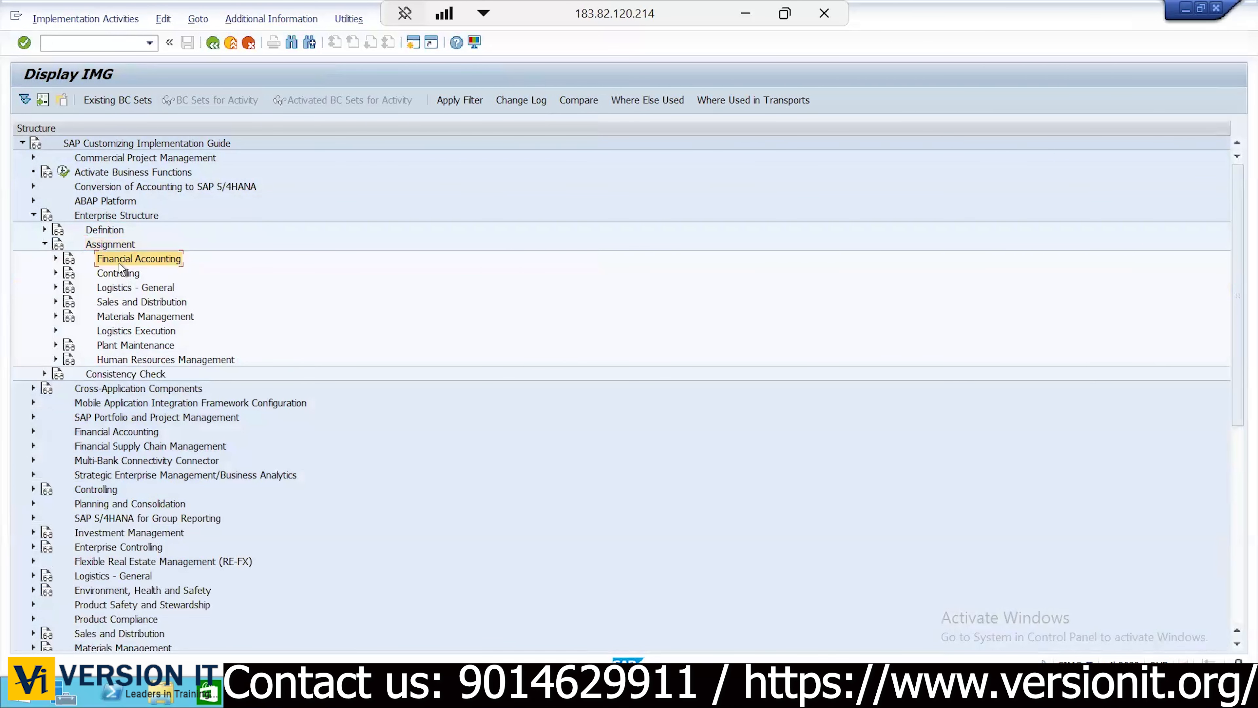
{"action": "left_click", "coordinate": [54, 258]}
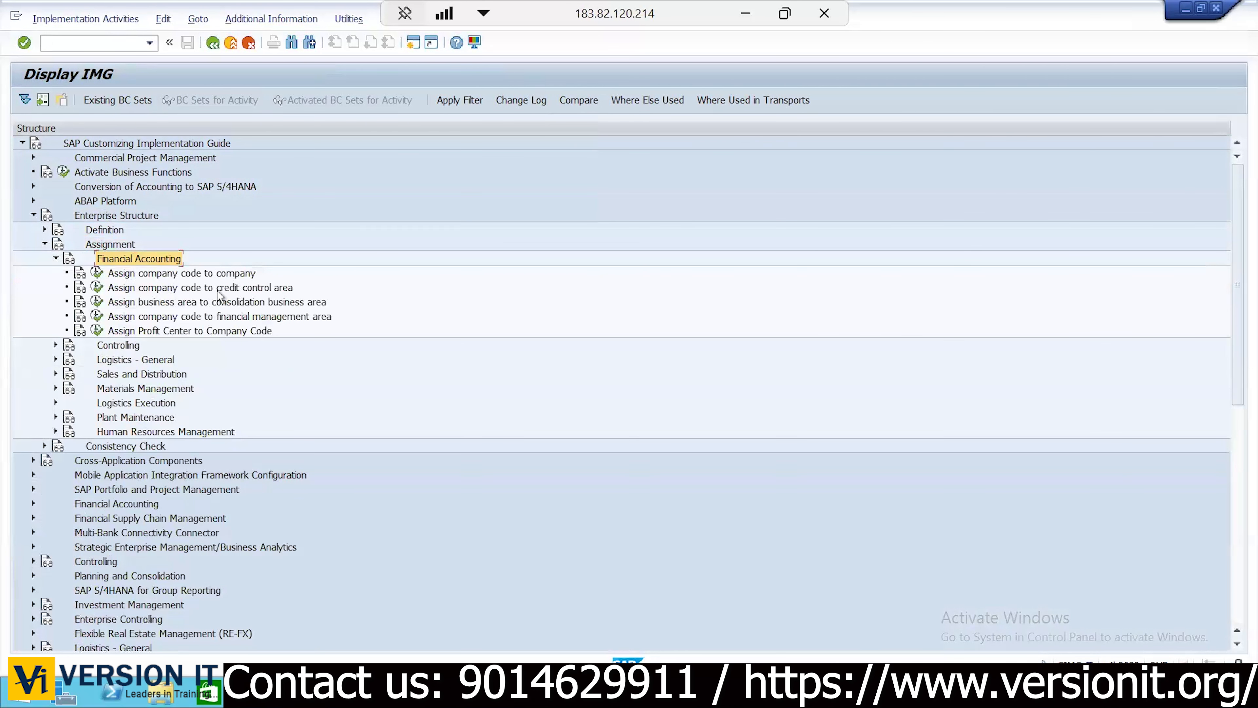
{"action": "left_click", "coordinate": [156, 273]}
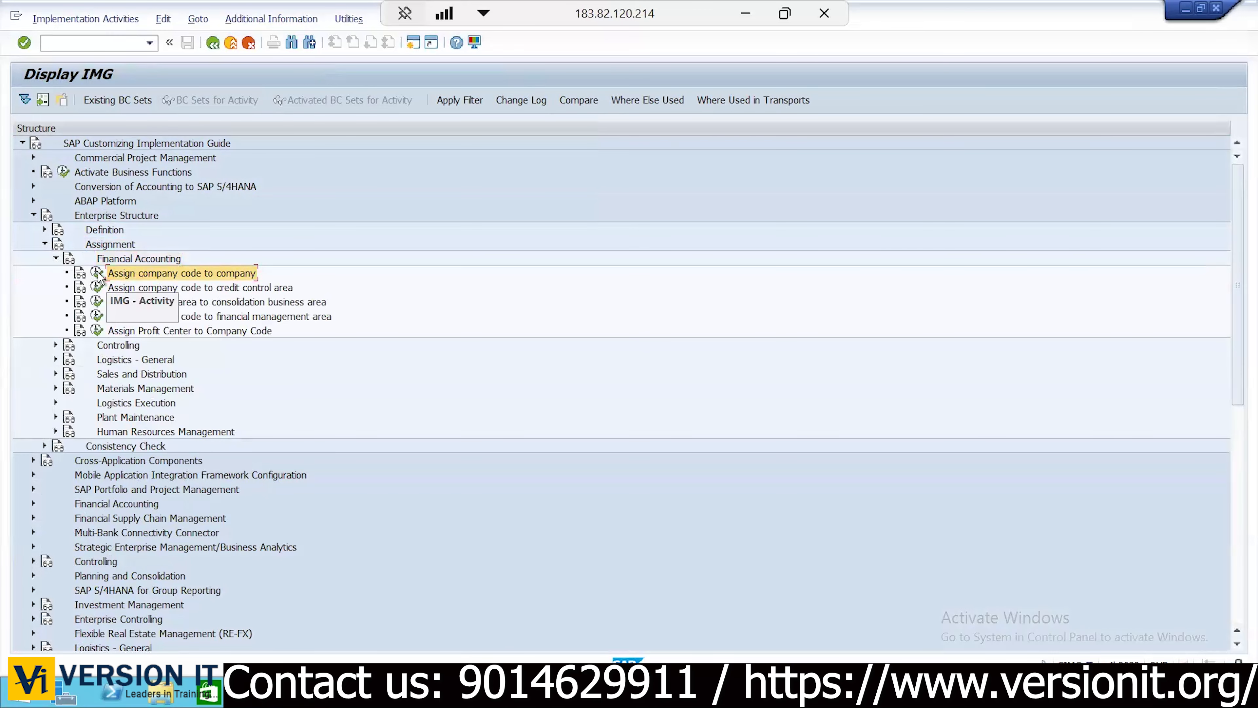
{"action": "left_click", "coordinate": [97, 272]}
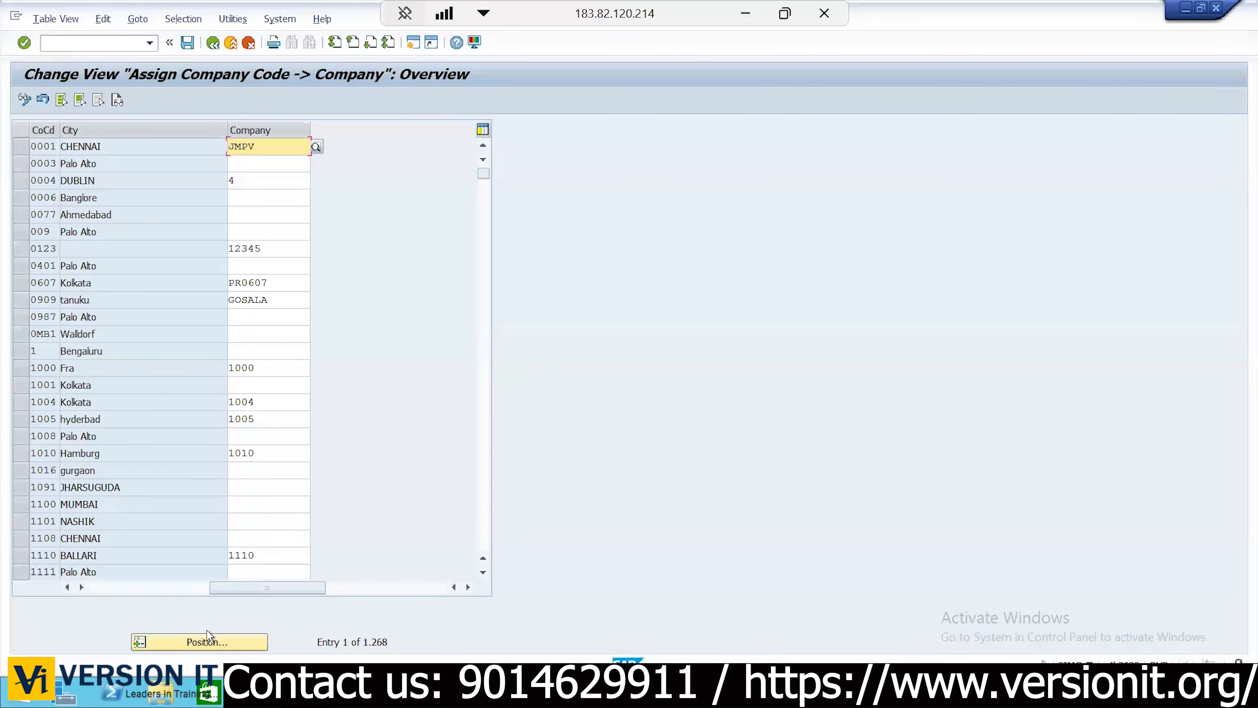
Jump to company code KC01 and select the KC01 and KC02 rows
{"action": "left_click", "coordinate": [207, 640]}
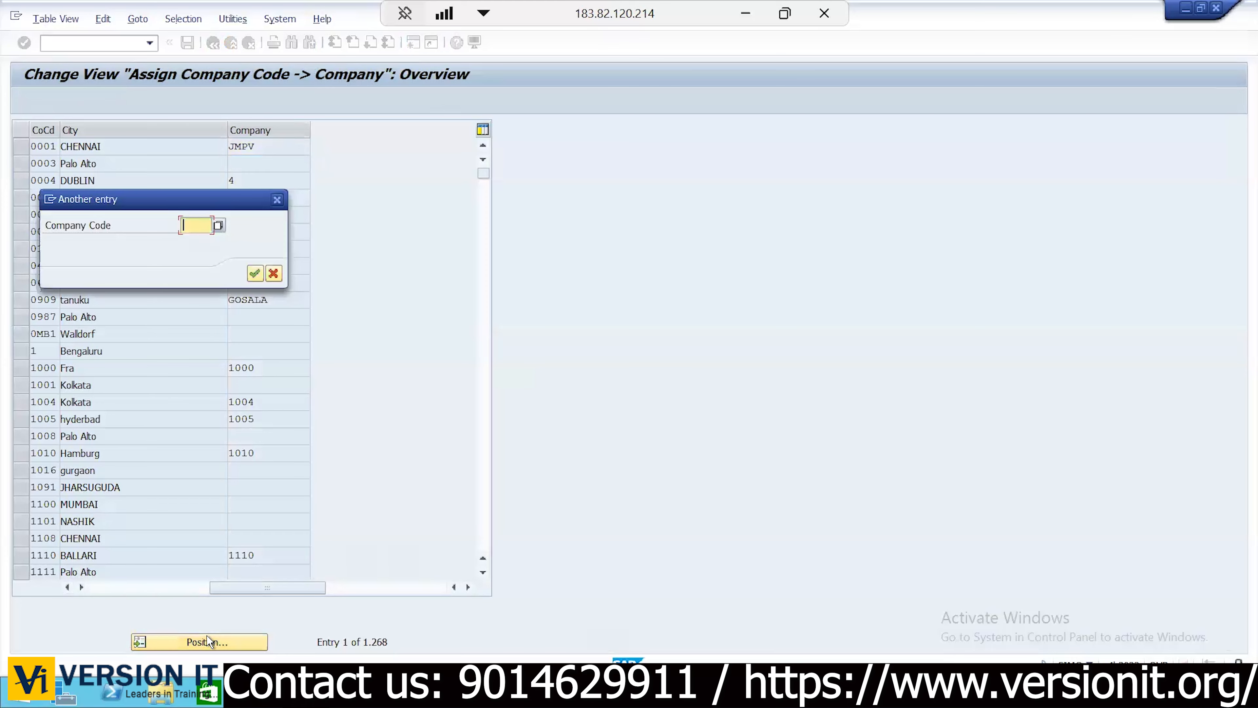
{"action": "type", "text": "KC01"}
{"action": "key", "text": "Return"}
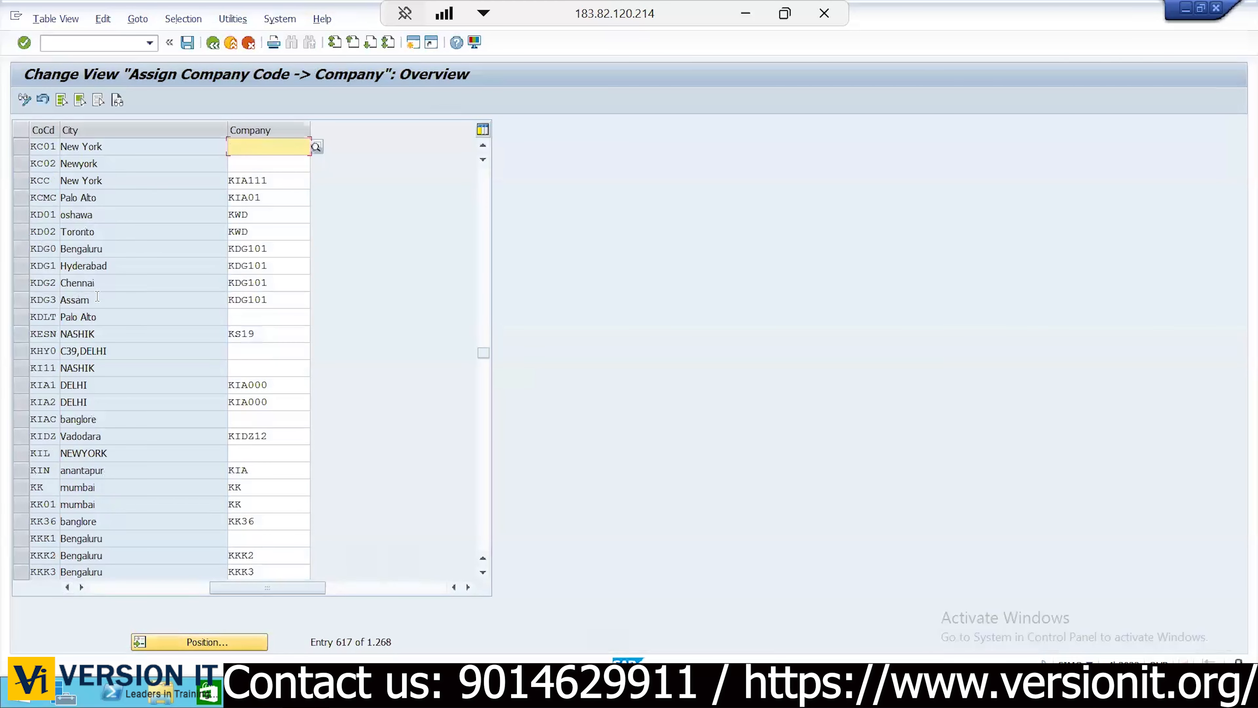
{"action": "left_click", "coordinate": [21, 147]}
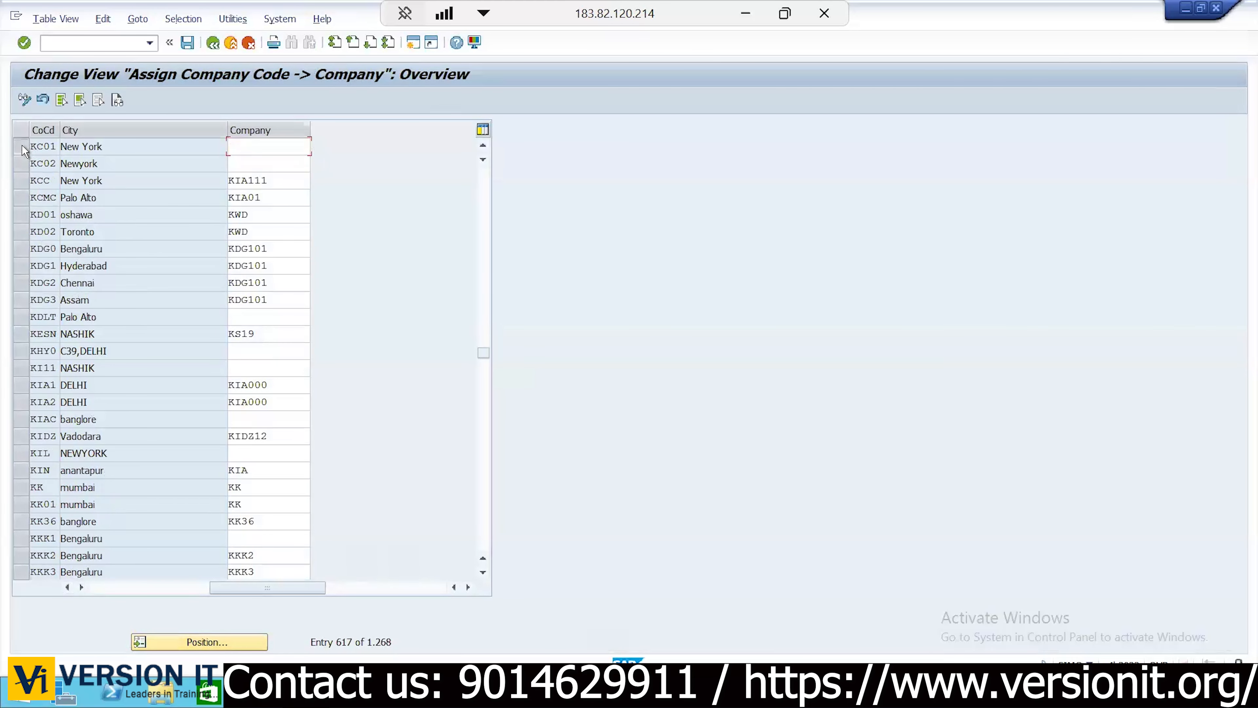
{"action": "left_click", "coordinate": [22, 164]}
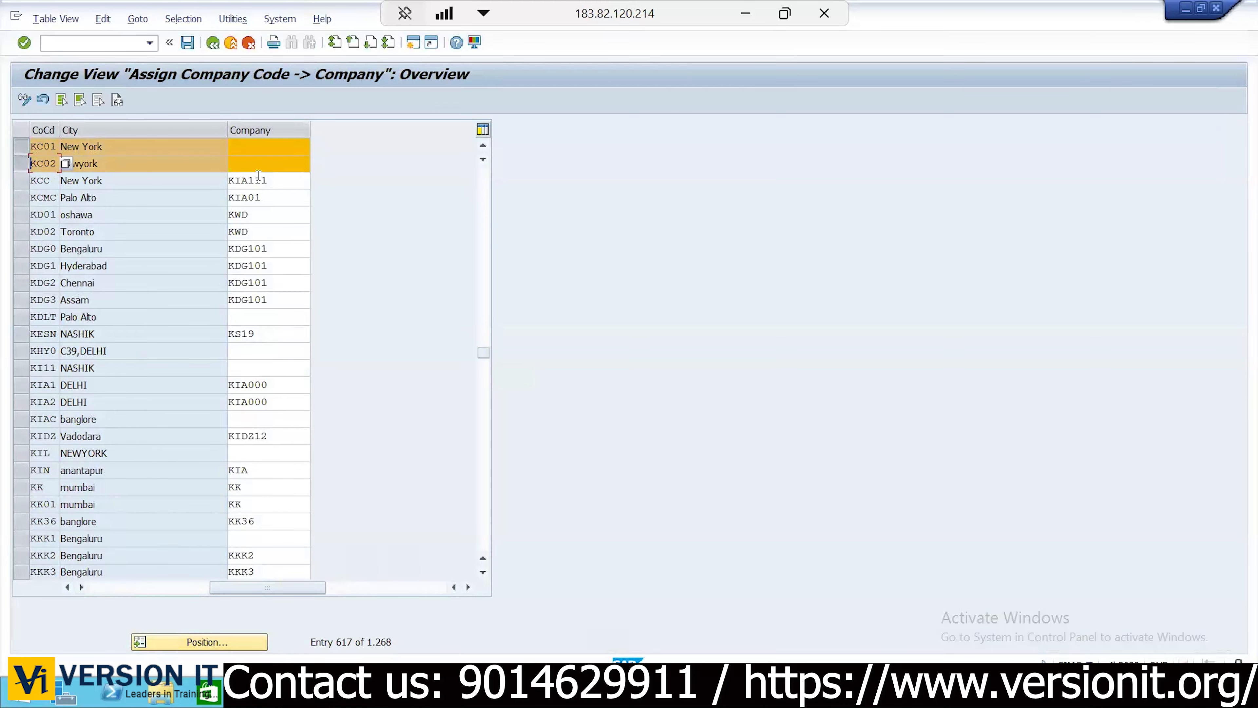
Enter company KIAGRP for KC01 and KC02, then save under the existing customizing request
{"action": "left_click", "coordinate": [267, 145]}
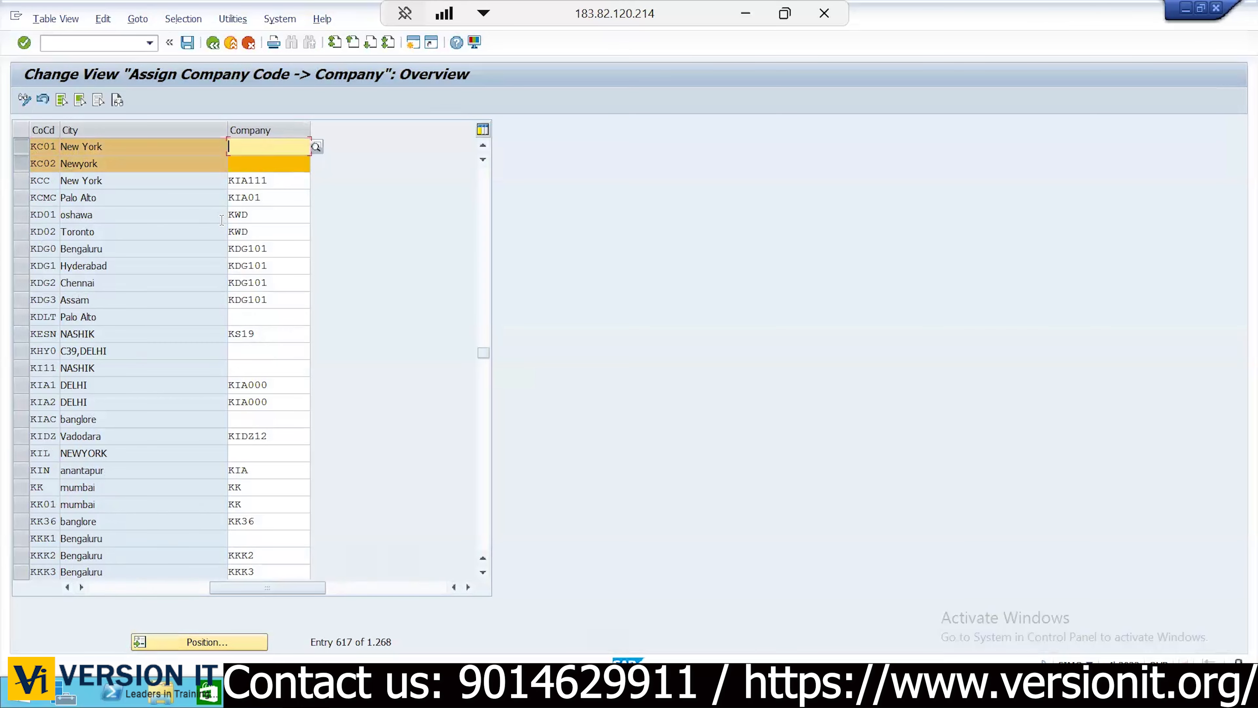
{"action": "type", "text": "KIAGRP"}
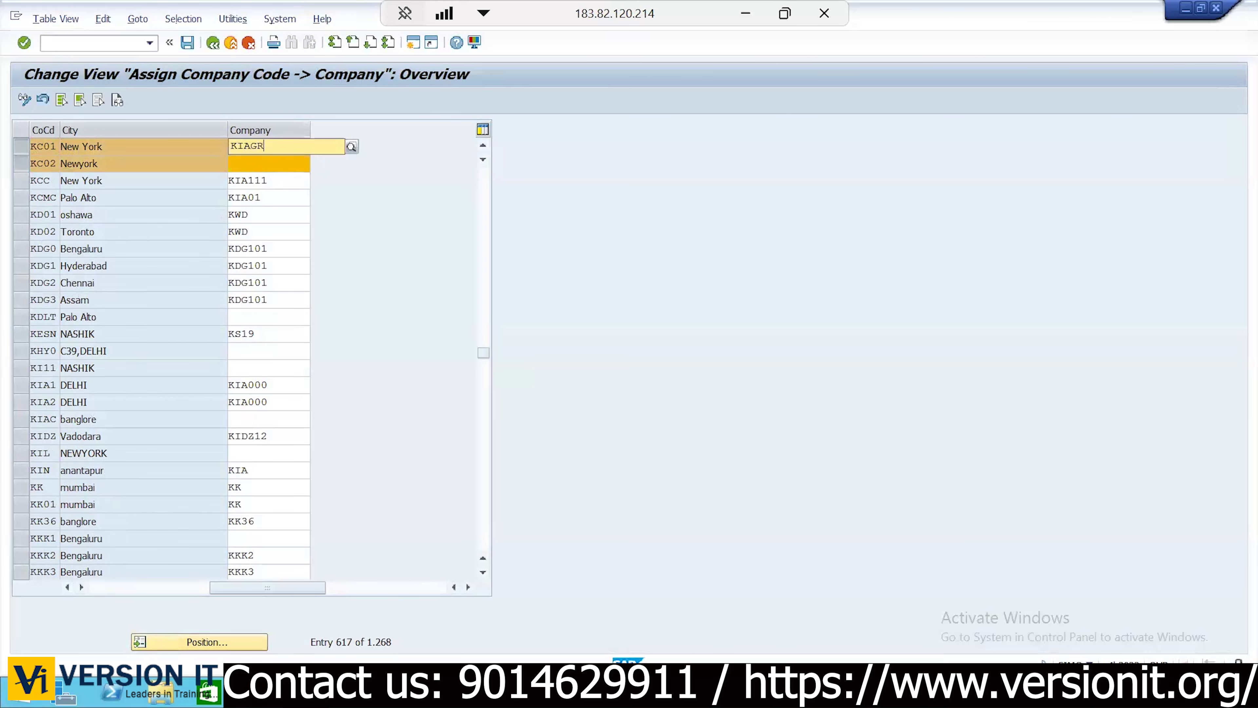
{"action": "key", "text": "Return"}
{"action": "key", "text": "Tab"}
{"action": "type", "text": "KIAGP"}
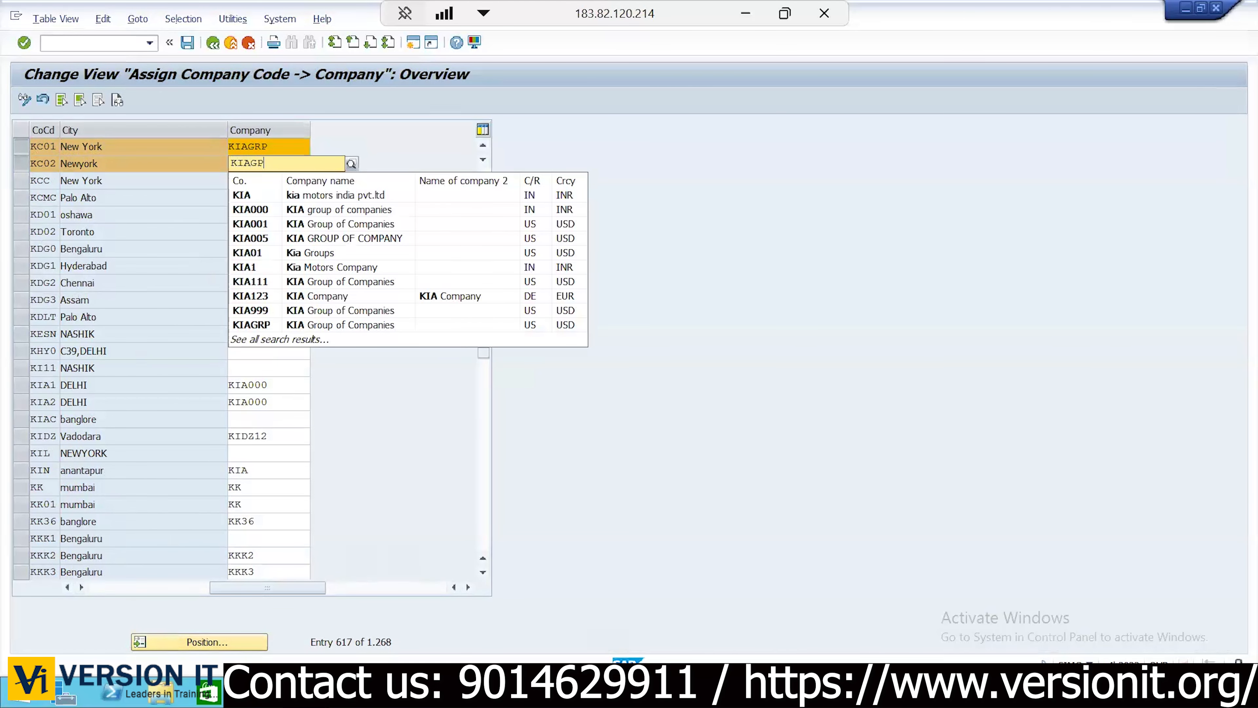
{"action": "key", "text": "BackSpace"}
{"action": "type", "text": "RP"}
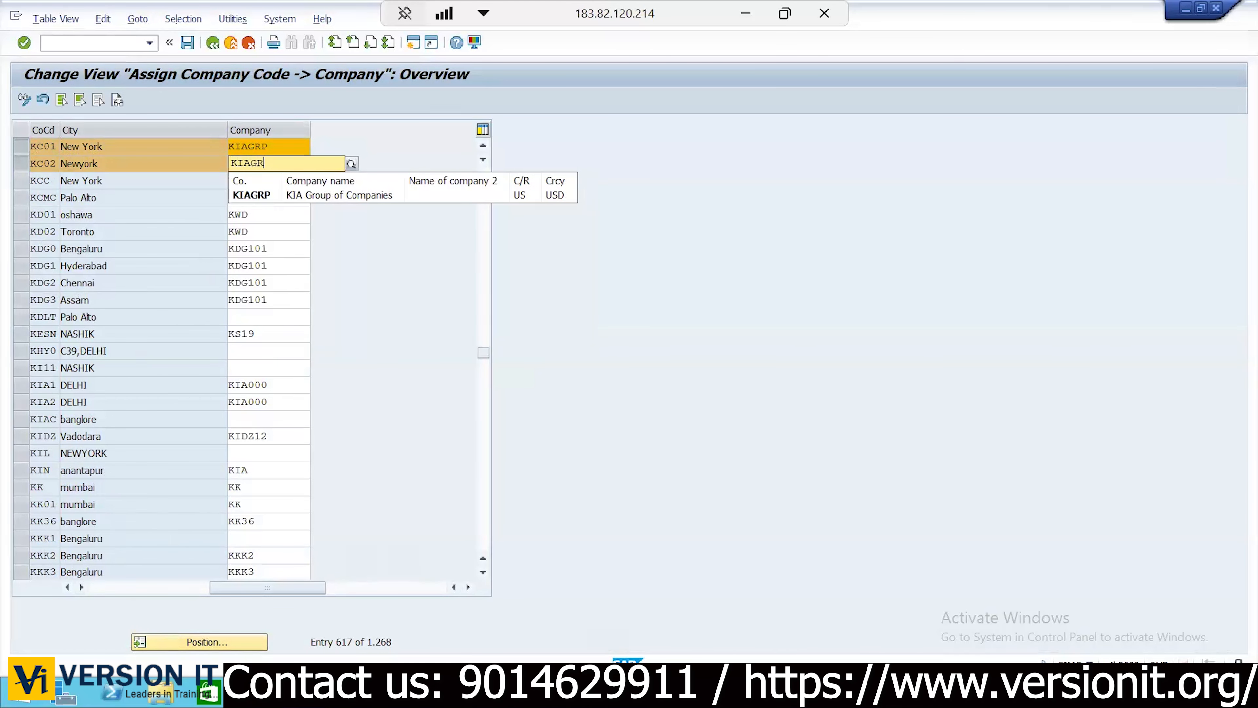
{"action": "key", "text": "Return"}
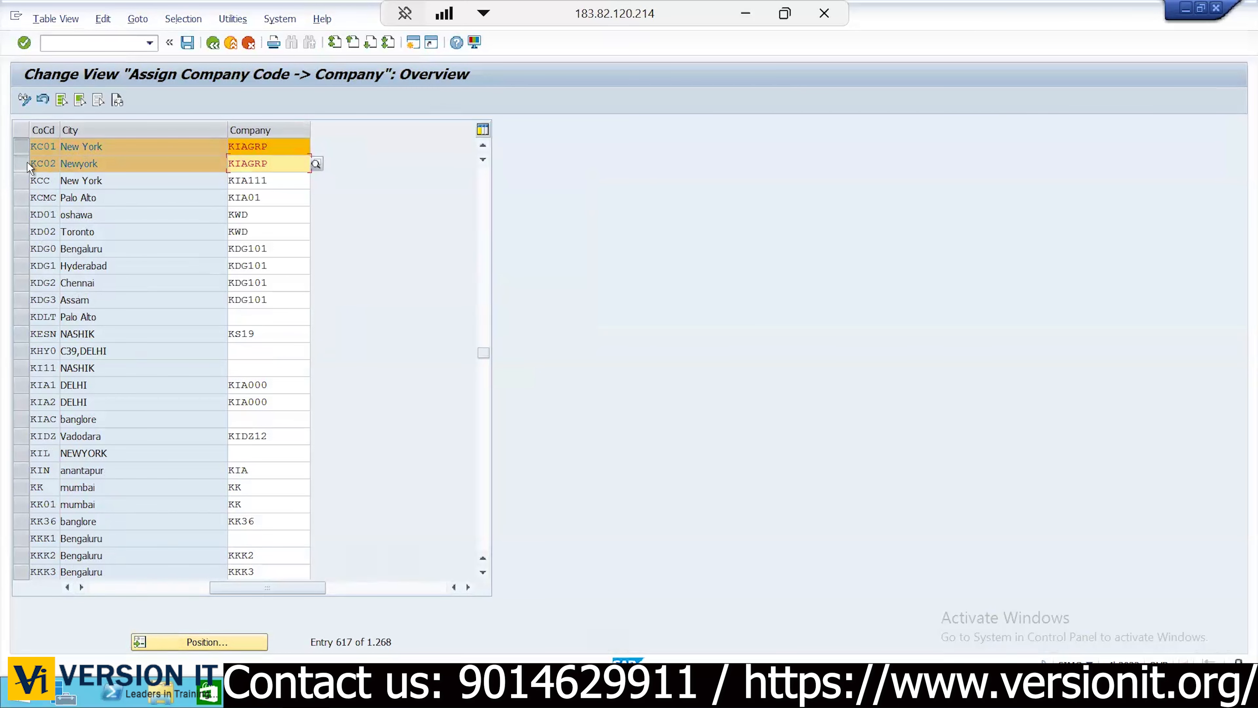
{"action": "left_click", "coordinate": [186, 43]}
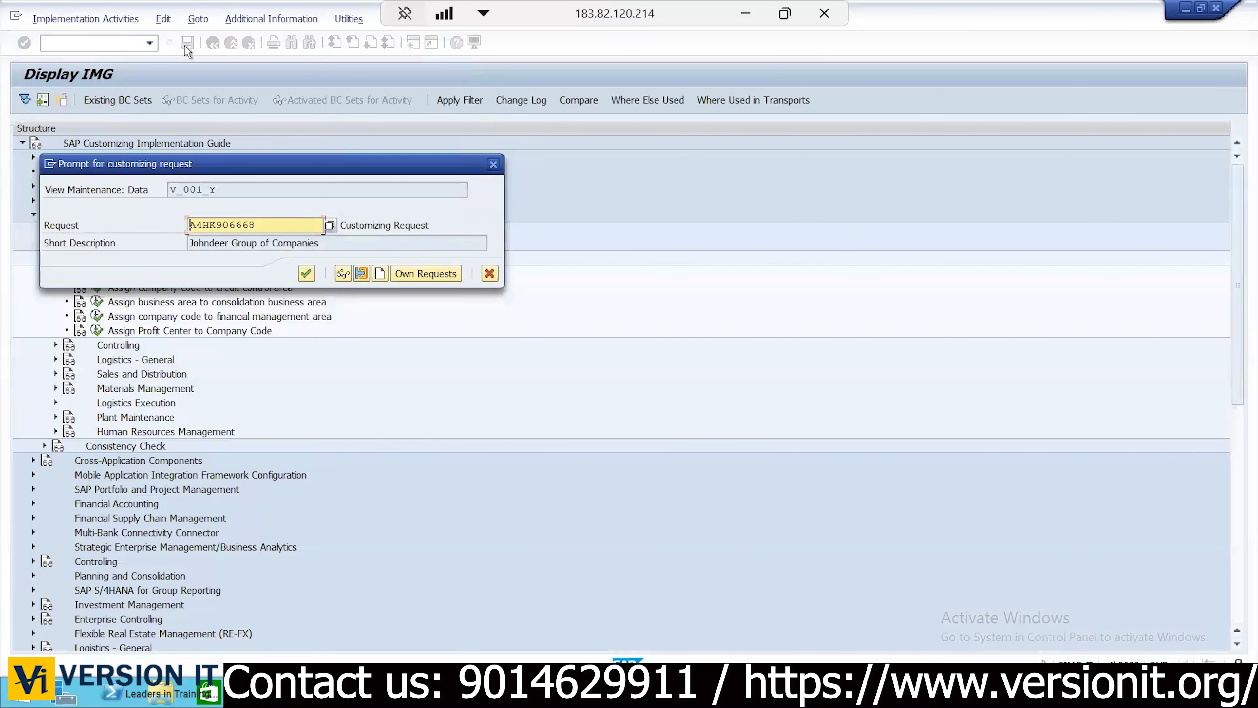
{"action": "key", "text": "Return"}
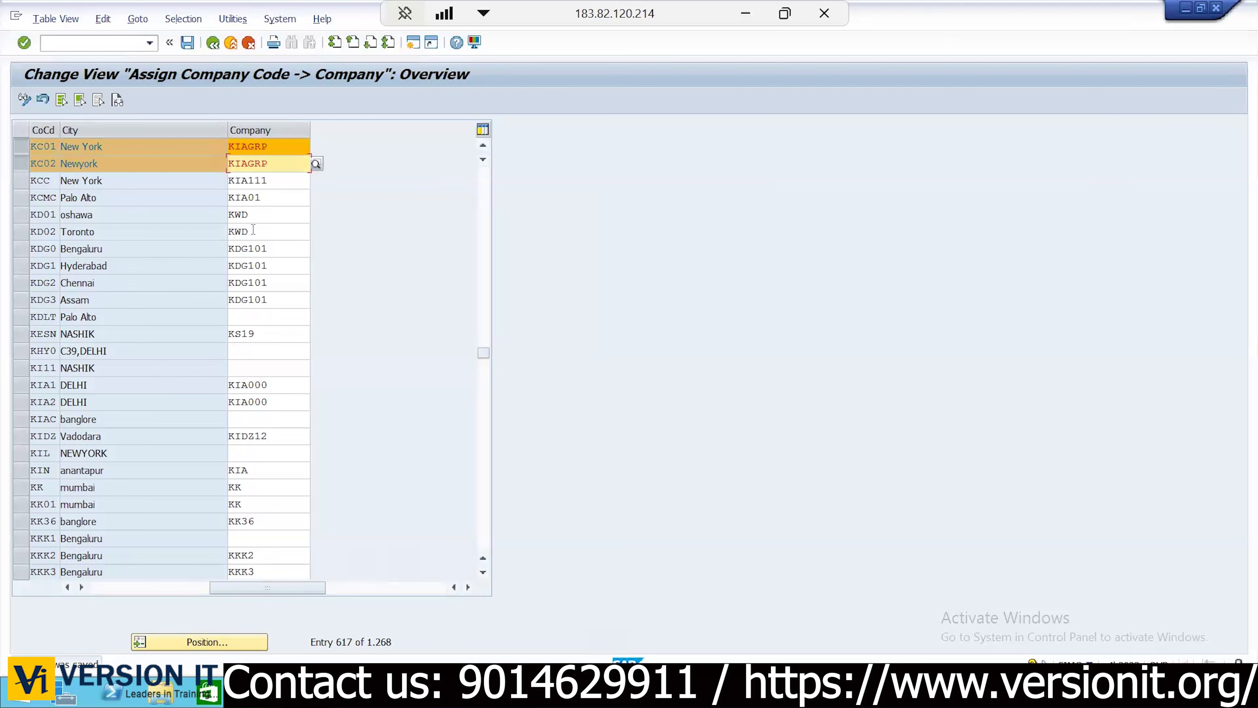
Return to the IMG and run 'Copy, delete, check plant' under Enterprise Structure > Definition > Logistics - General
{"action": "left_click", "coordinate": [210, 45]}
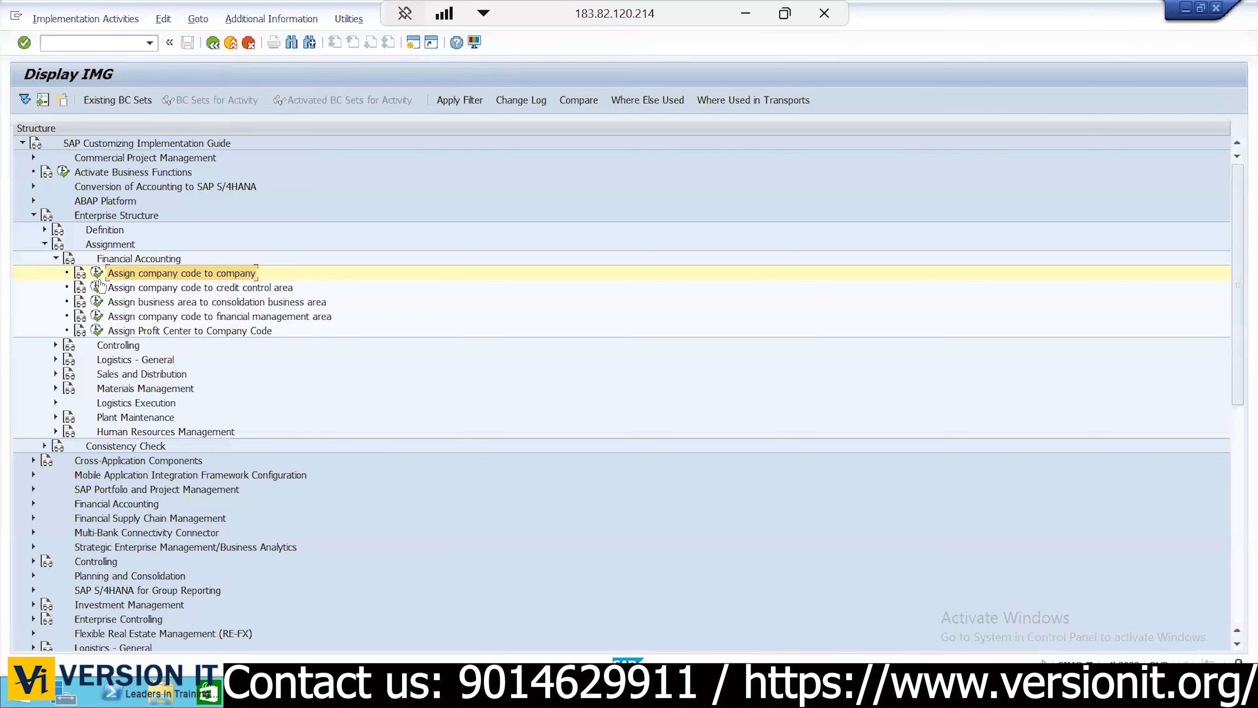
{"action": "left_click", "coordinate": [43, 243]}
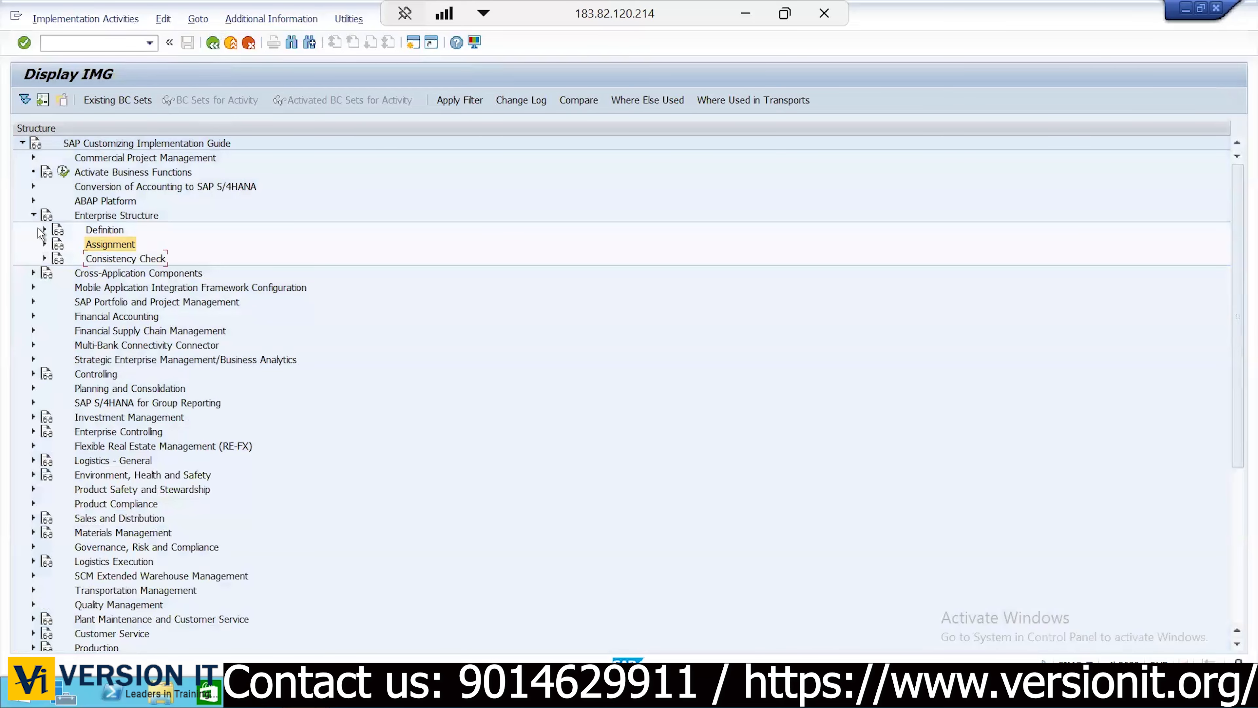
{"action": "left_click", "coordinate": [44, 230]}
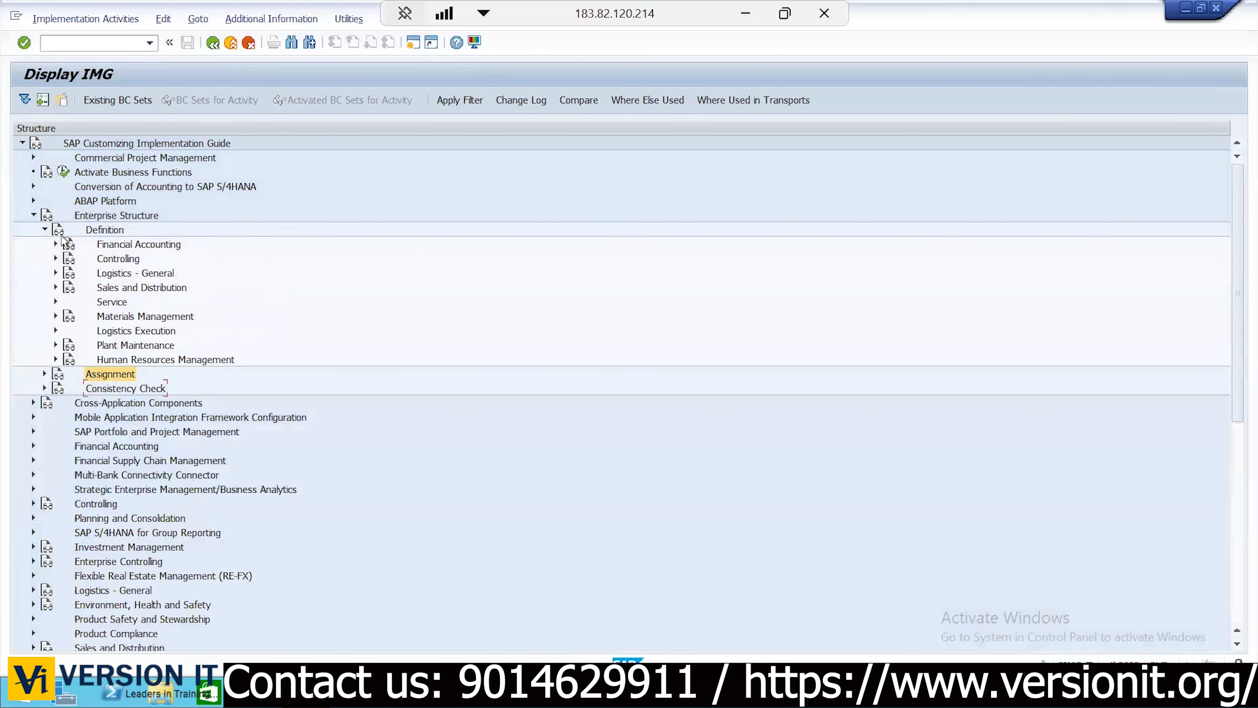
{"action": "left_click", "coordinate": [55, 244]}
{"action": "left_click", "coordinate": [102, 229]}
{"action": "left_click", "coordinate": [90, 216]}
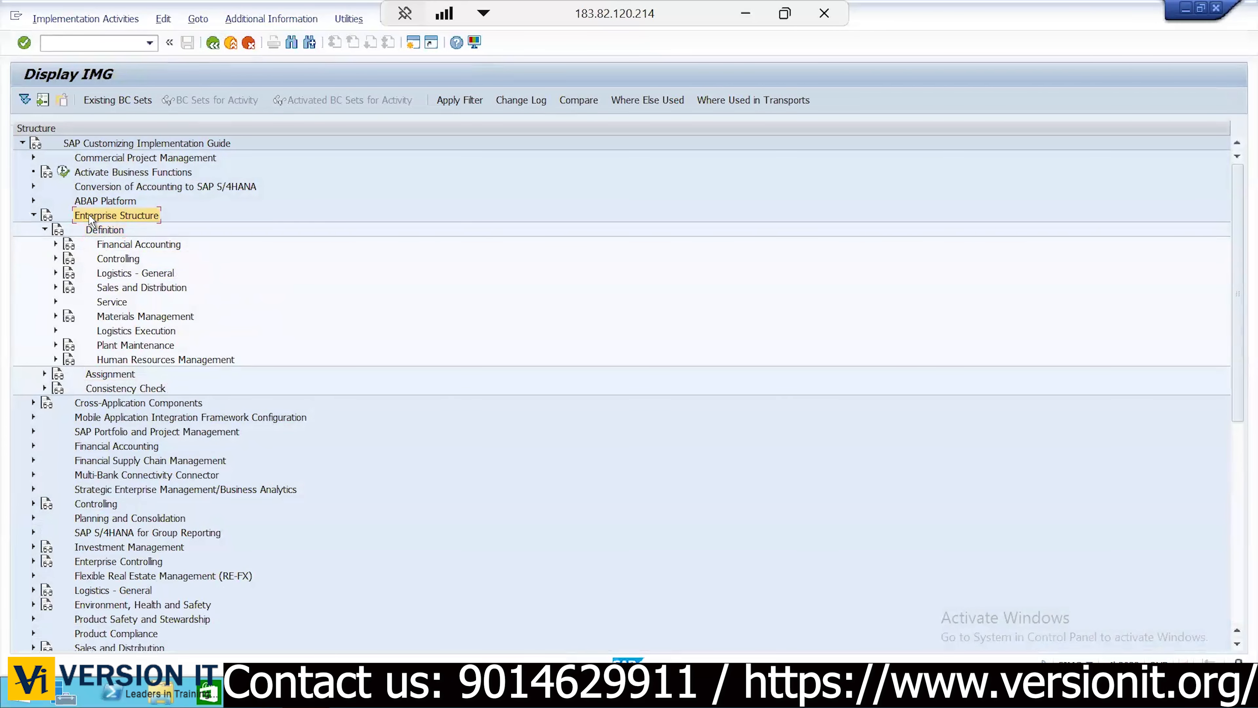
{"action": "left_click", "coordinate": [104, 230]}
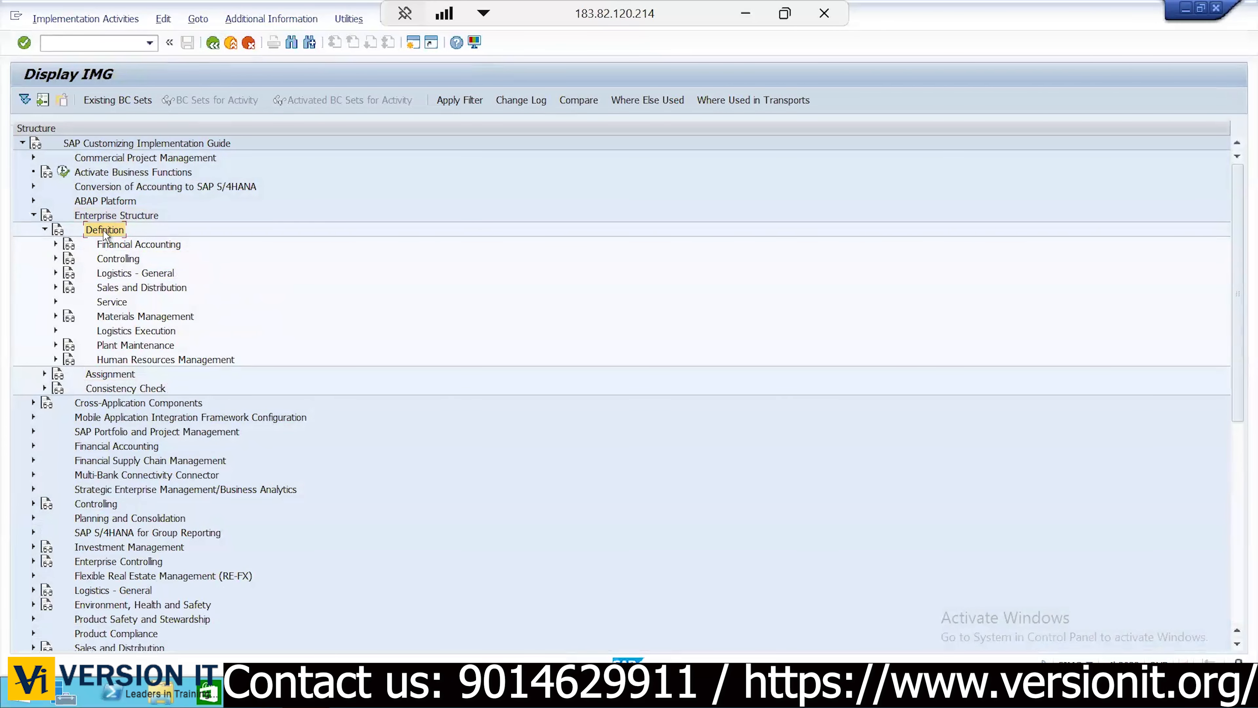
{"action": "left_click", "coordinate": [122, 265]}
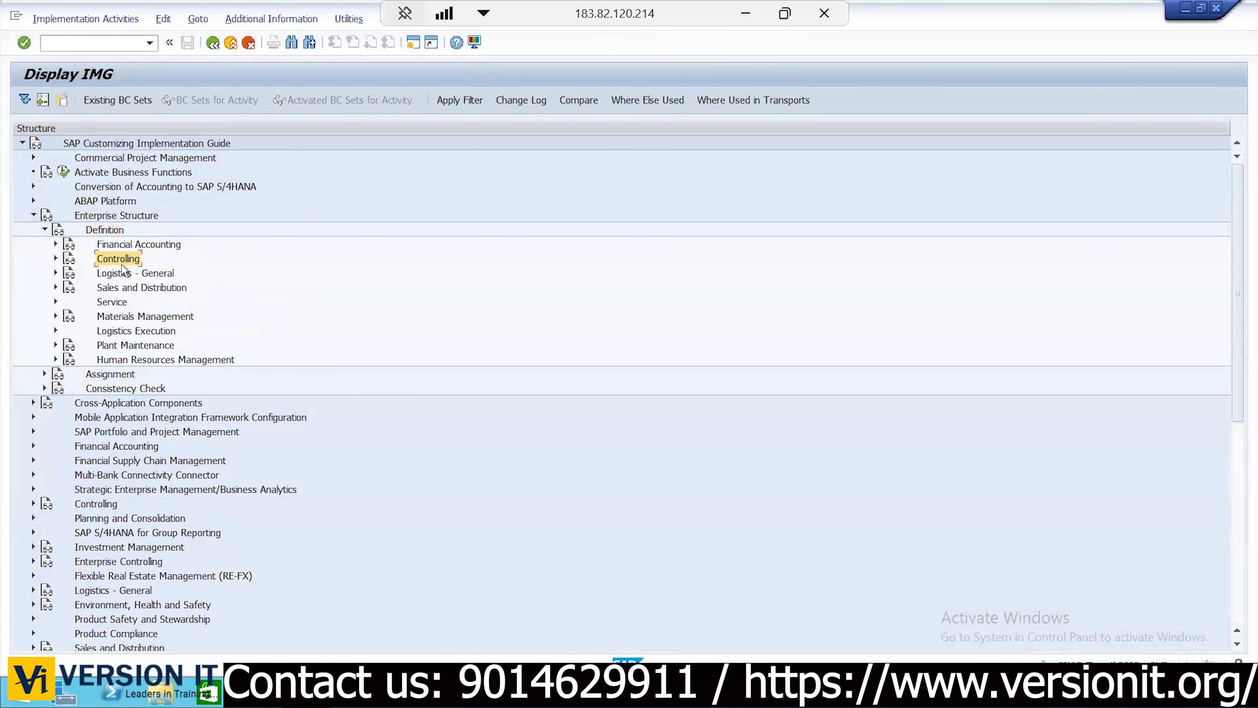
{"action": "left_click", "coordinate": [56, 272]}
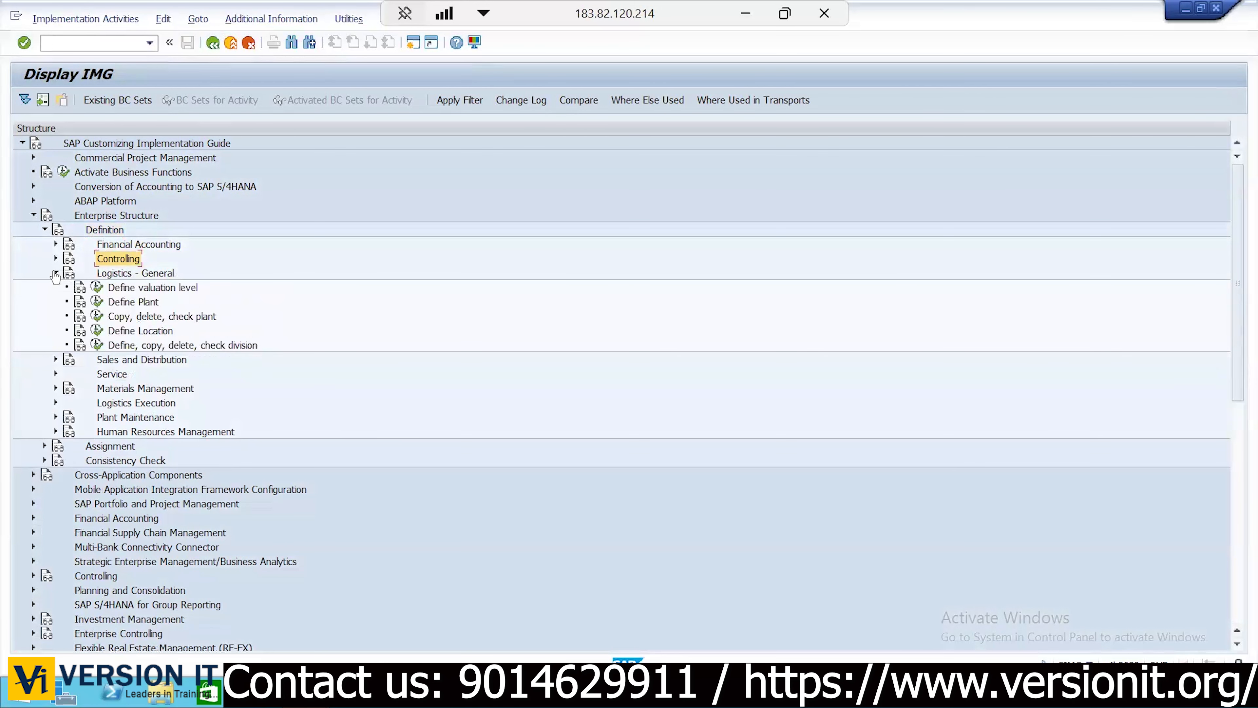
{"action": "left_click", "coordinate": [122, 317]}
{"action": "left_click", "coordinate": [97, 316]}
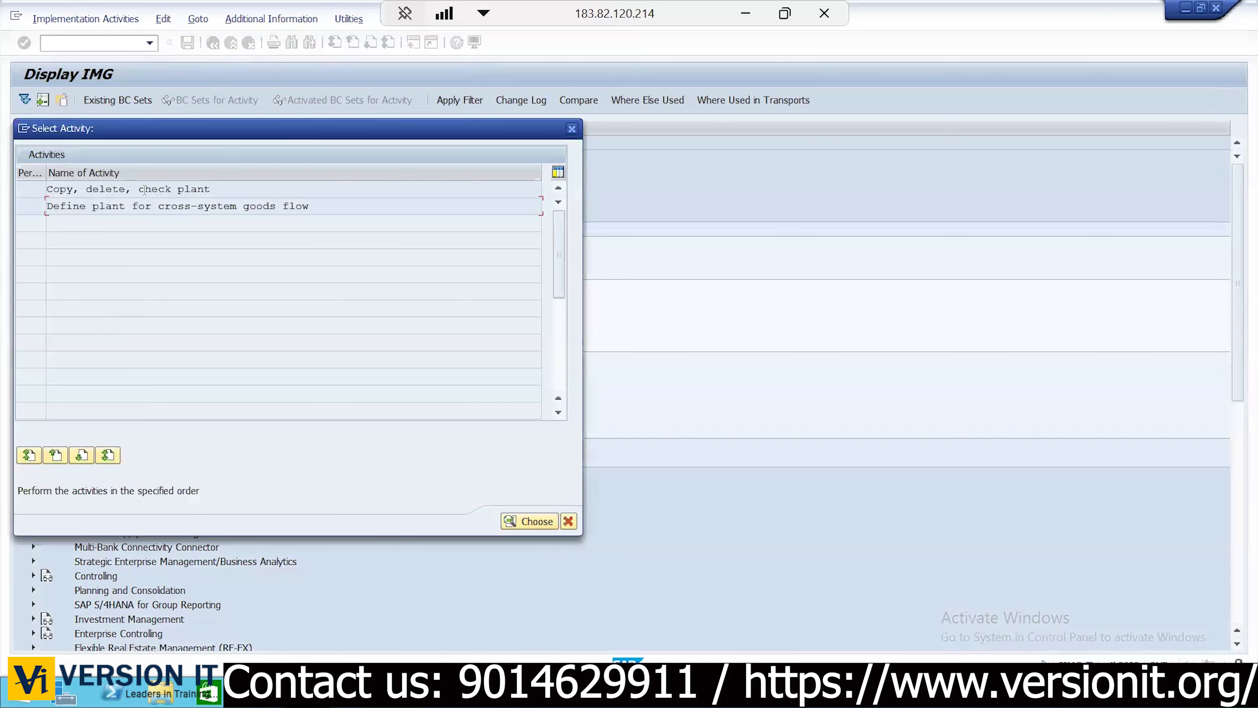
Start a plant copy from JDP1, picked via the F4 list, to target plant KP01
{"action": "double_click", "coordinate": [144, 190]}
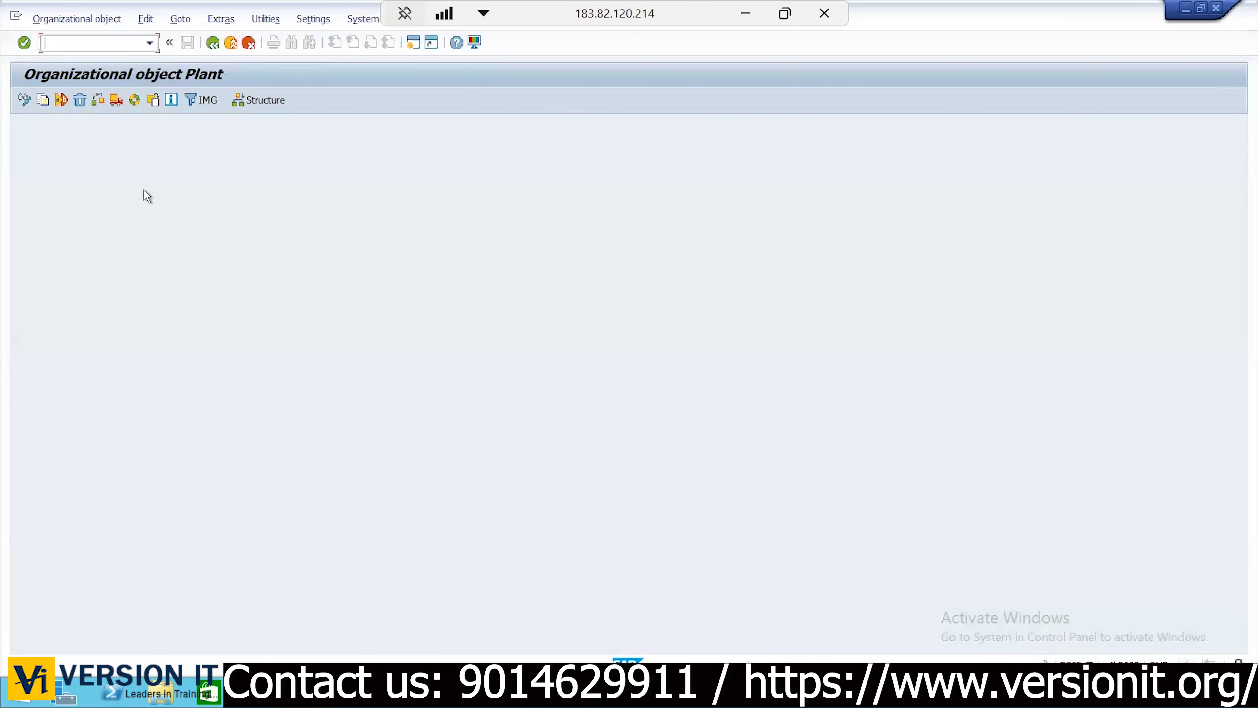
{"action": "left_click", "coordinate": [44, 102]}
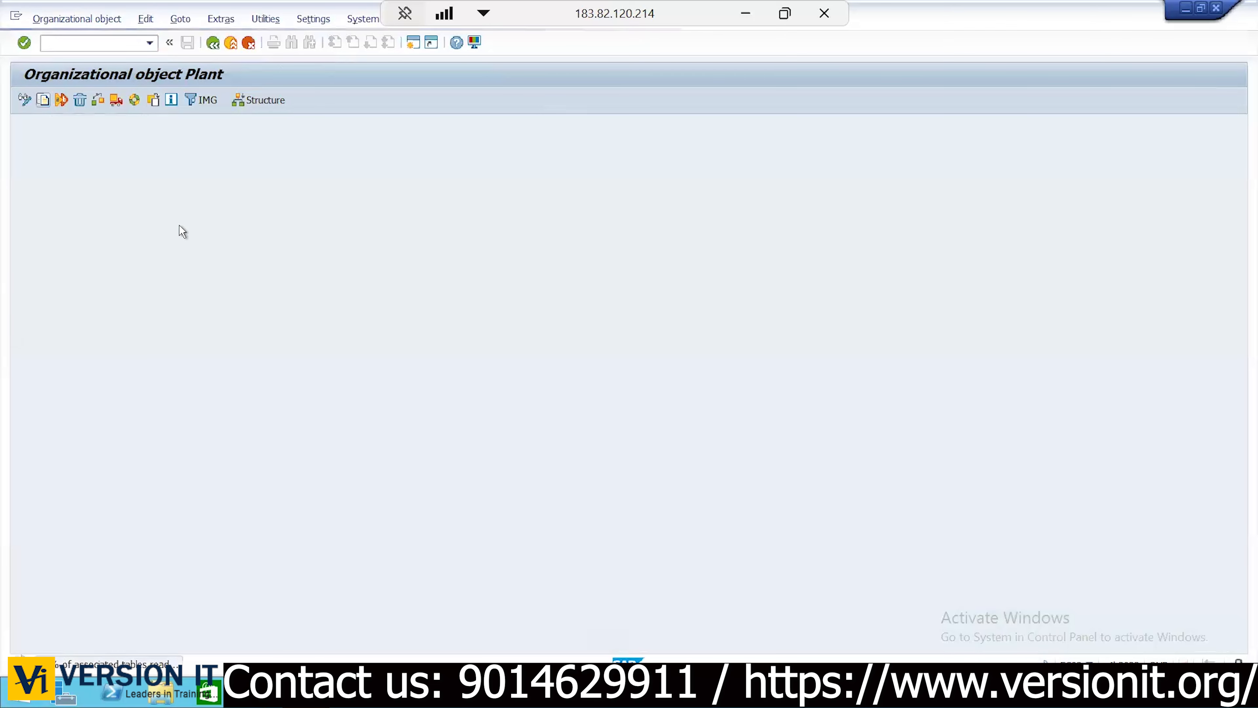
{"action": "left_click_drag", "start_coordinate": [134, 202], "coordinate": [174, 217]}
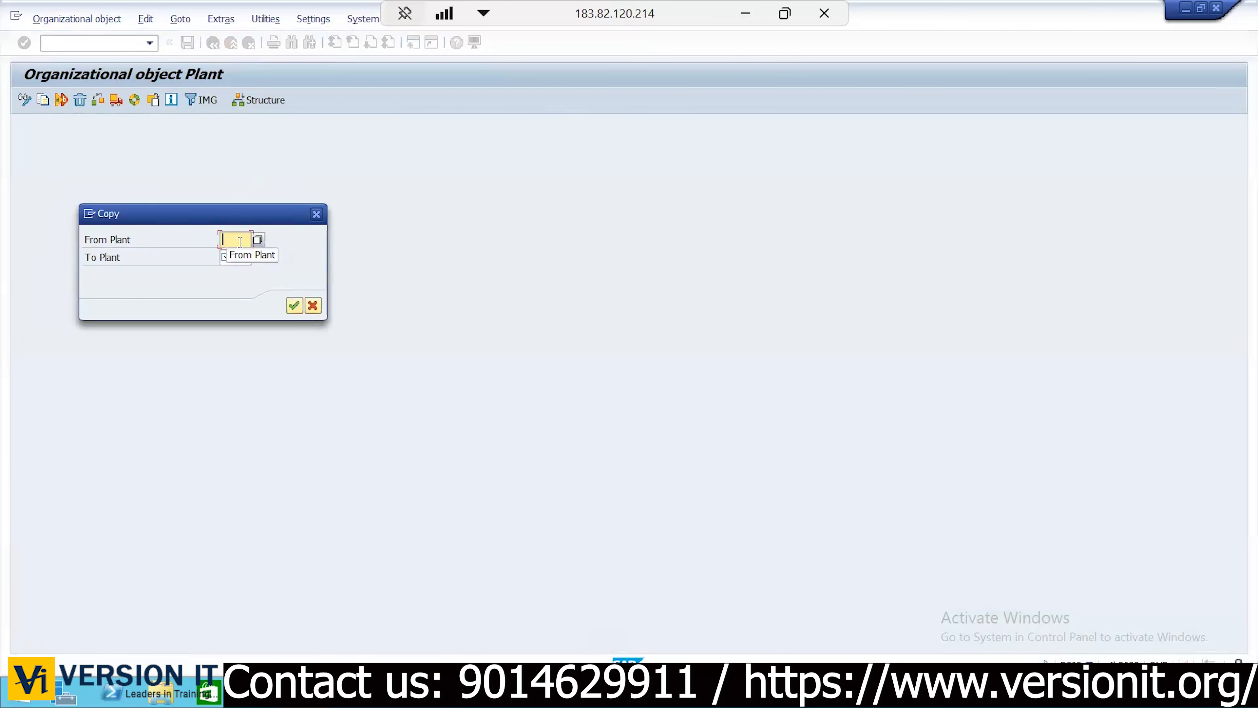
{"action": "type", "text": "KP01"}
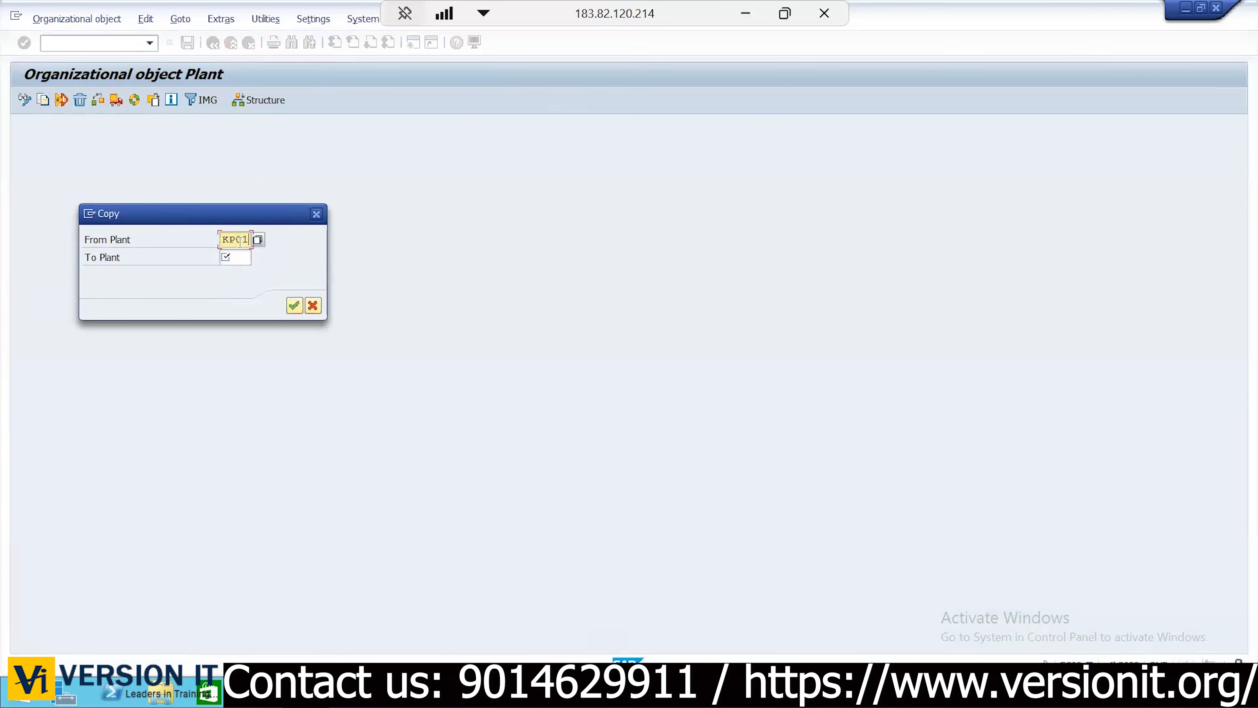
{"action": "key", "text": "BackSpace"}
{"action": "key", "text": "BackSpace"}
{"action": "key", "text": "BackSpace"}
{"action": "key", "text": "BackSpace"}
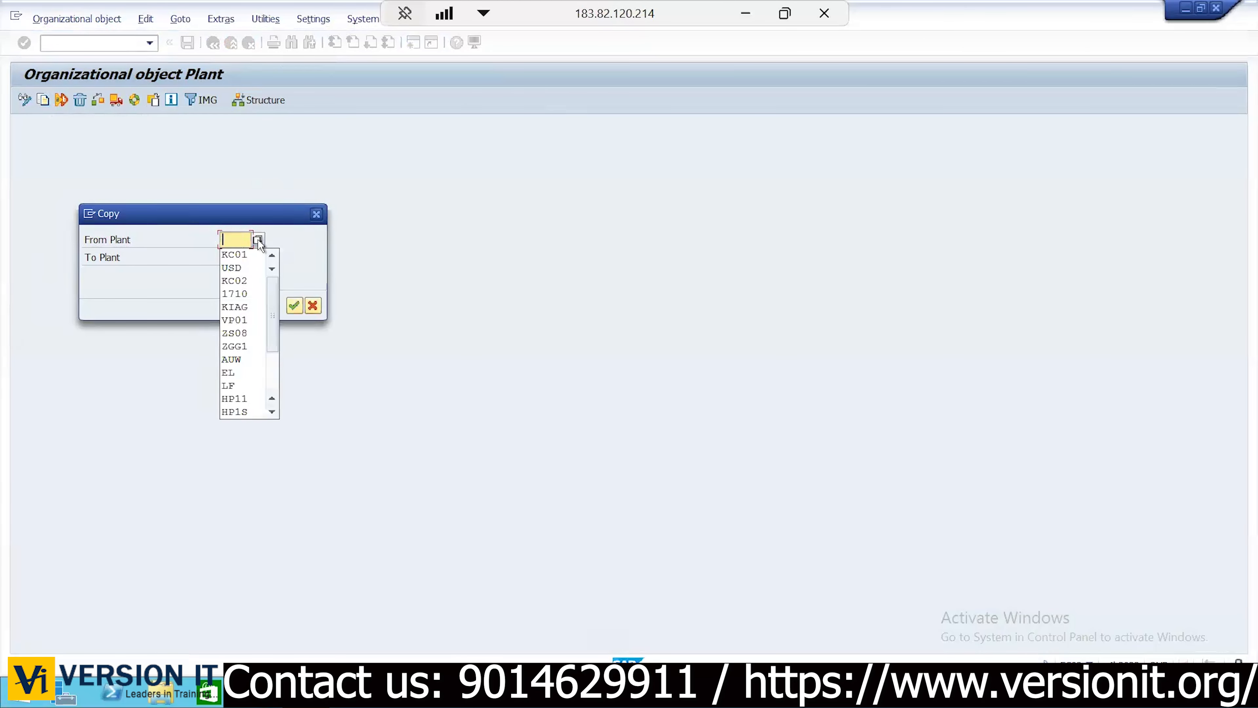
{"action": "left_click", "coordinate": [258, 240]}
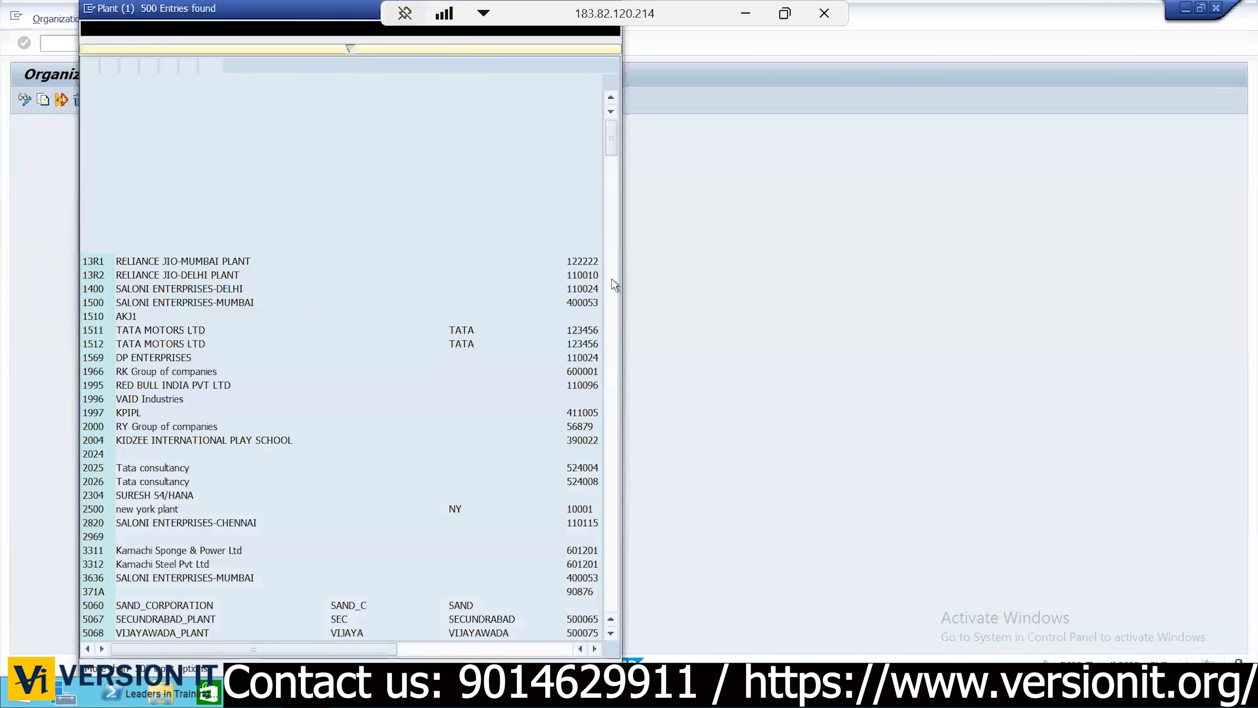
{"action": "left_click_drag", "start_coordinate": [614, 141], "coordinate": [613, 327]}
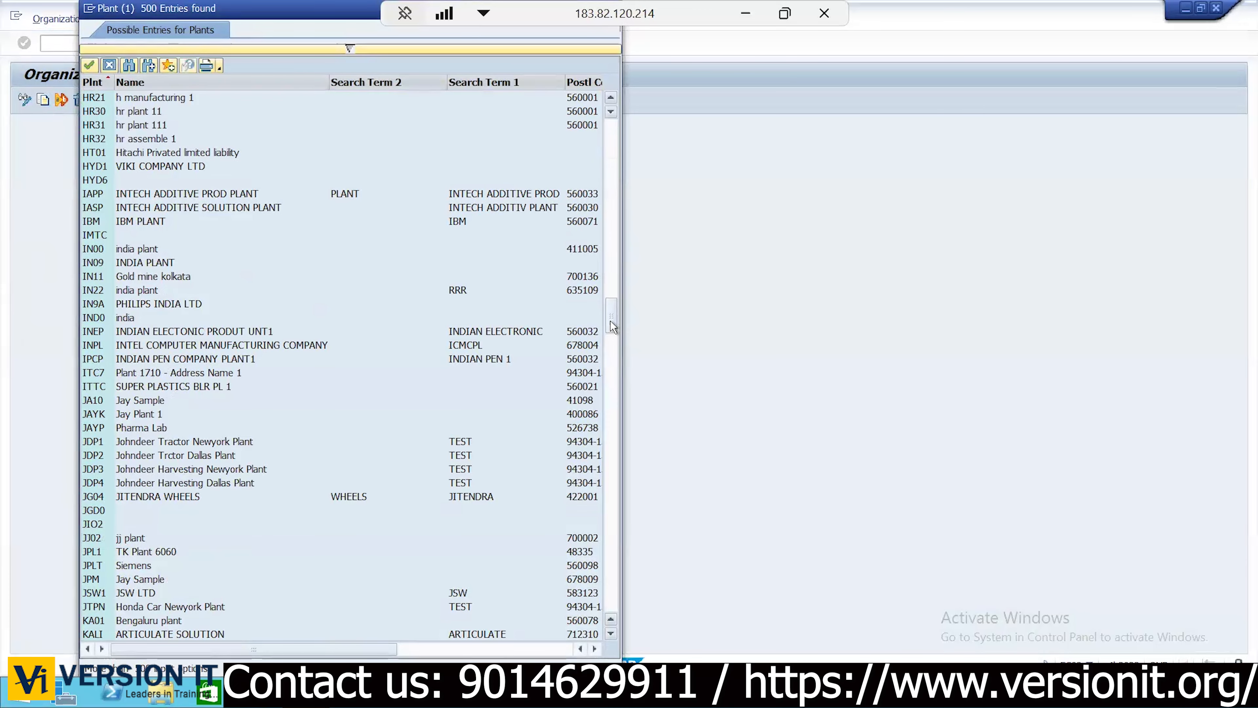
{"action": "double_click", "coordinate": [167, 440]}
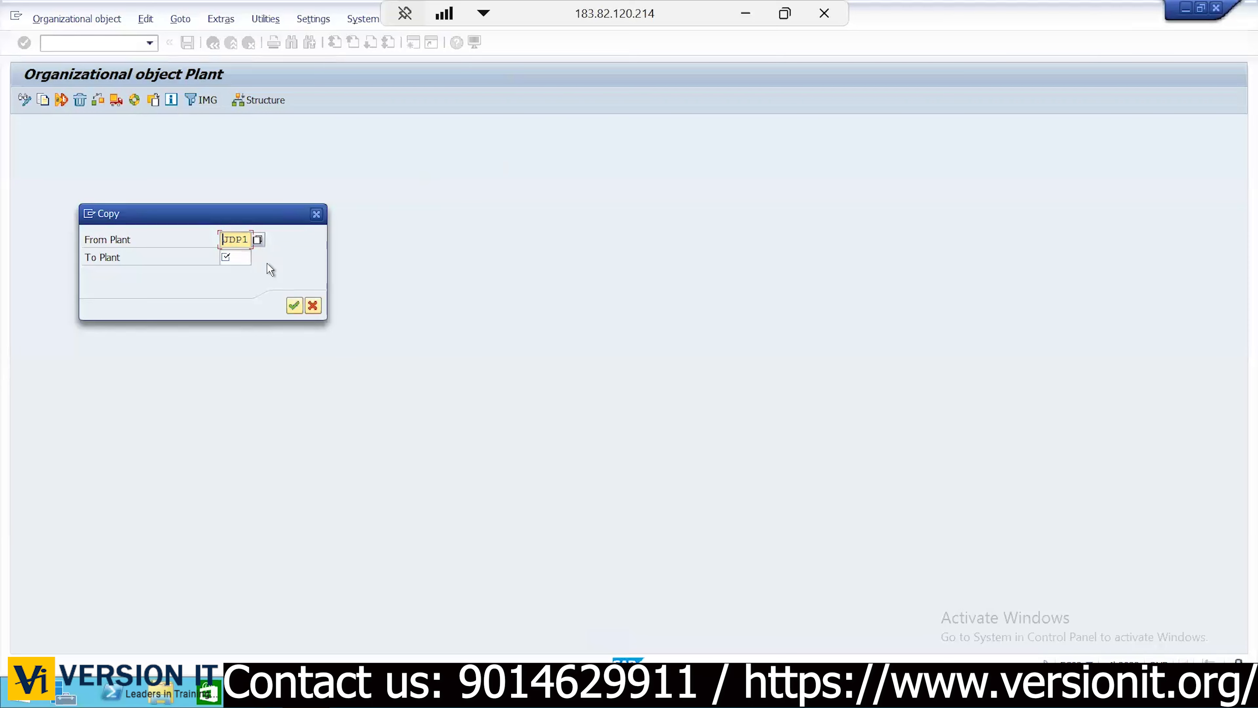
{"action": "left_click", "coordinate": [244, 256]}
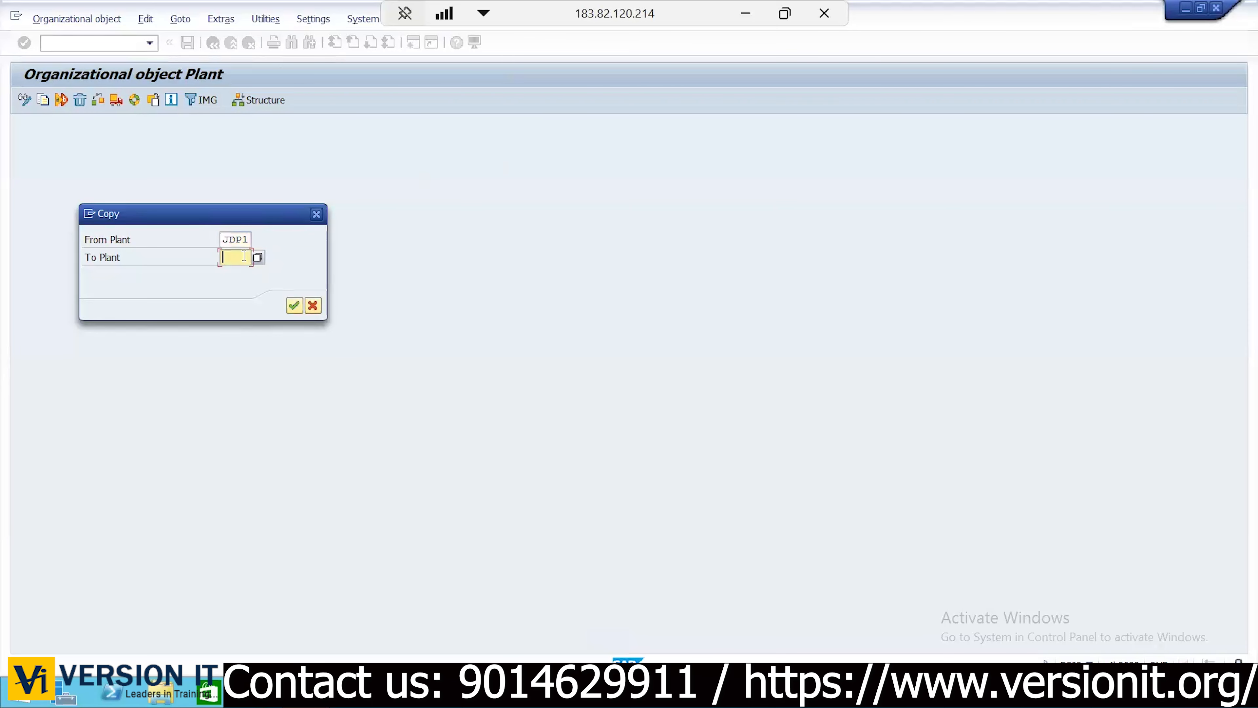
{"action": "type", "text": "K201"}
{"action": "key", "text": "Return"}
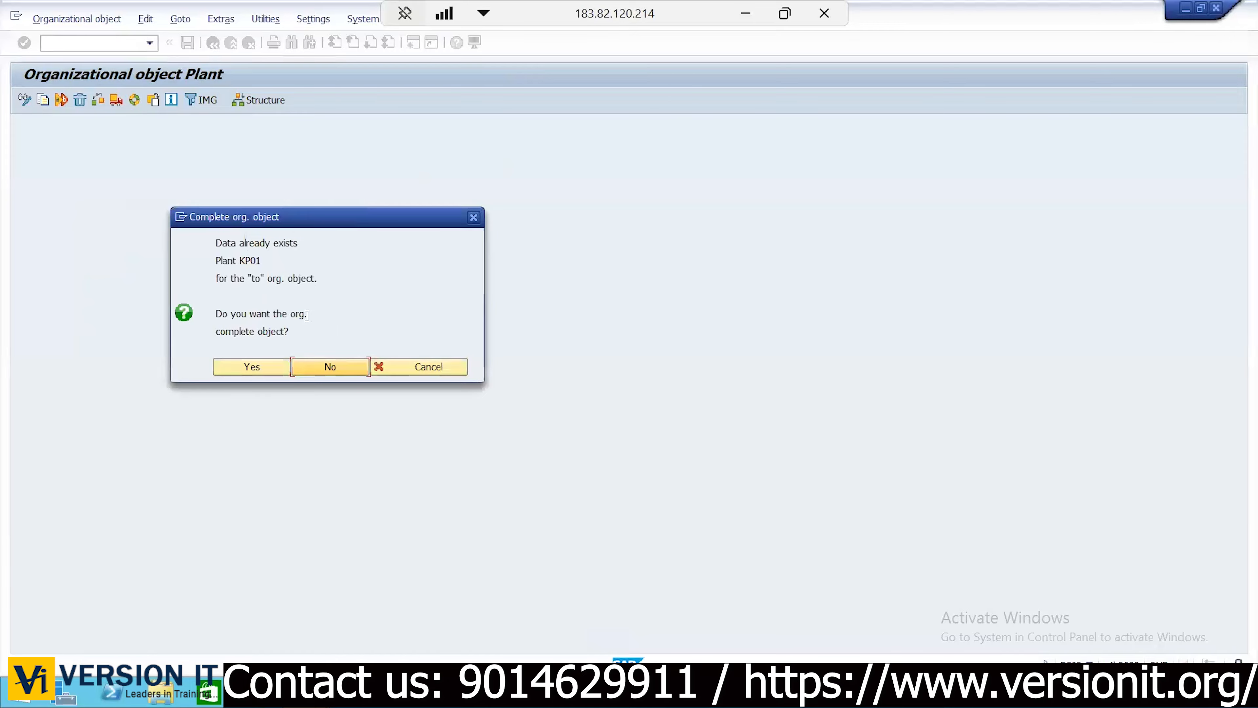
{"action": "left_click", "coordinate": [746, 13]}
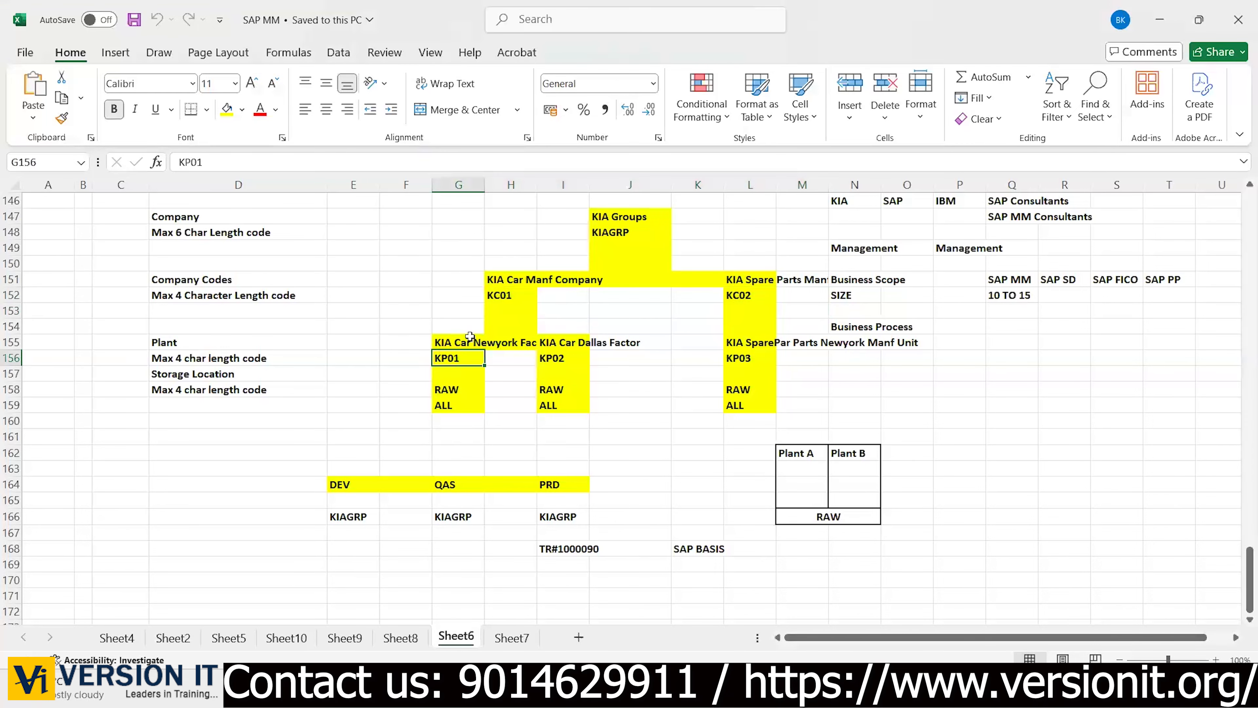
{"action": "left_click_drag", "start_coordinate": [179, 361], "coordinate": [759, 360]}
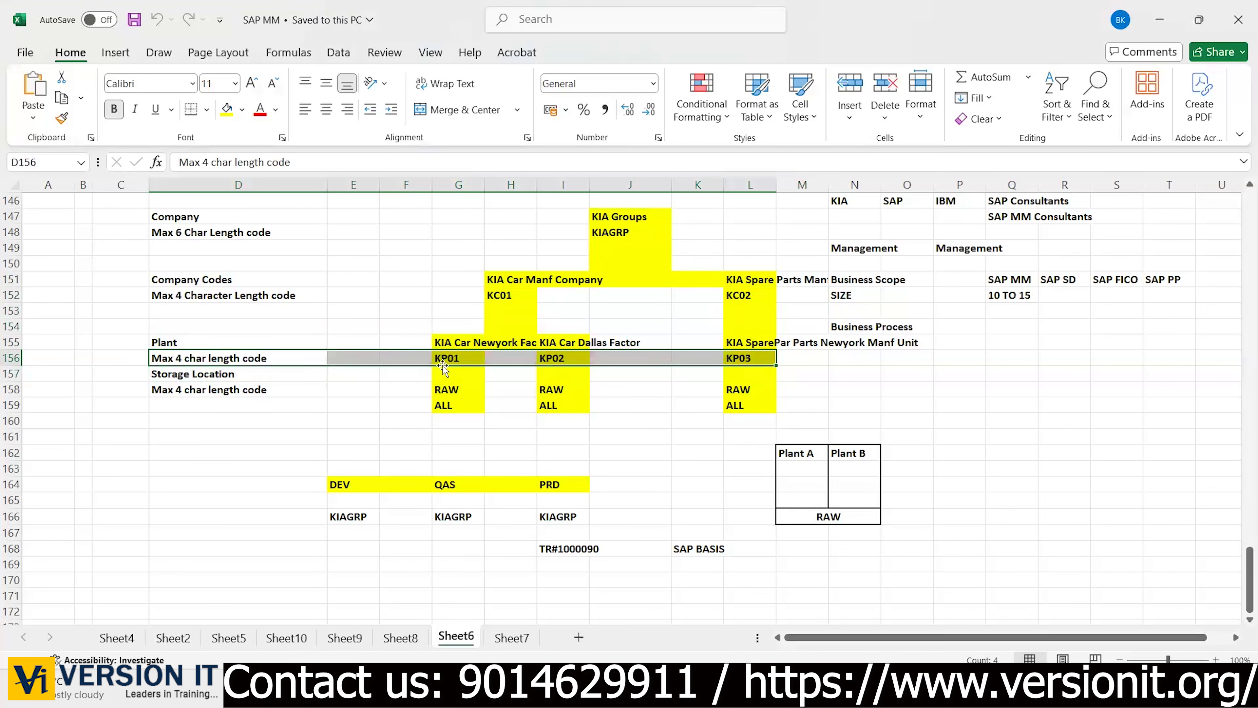
{"action": "mouse_move", "coordinate": [866, 691]}
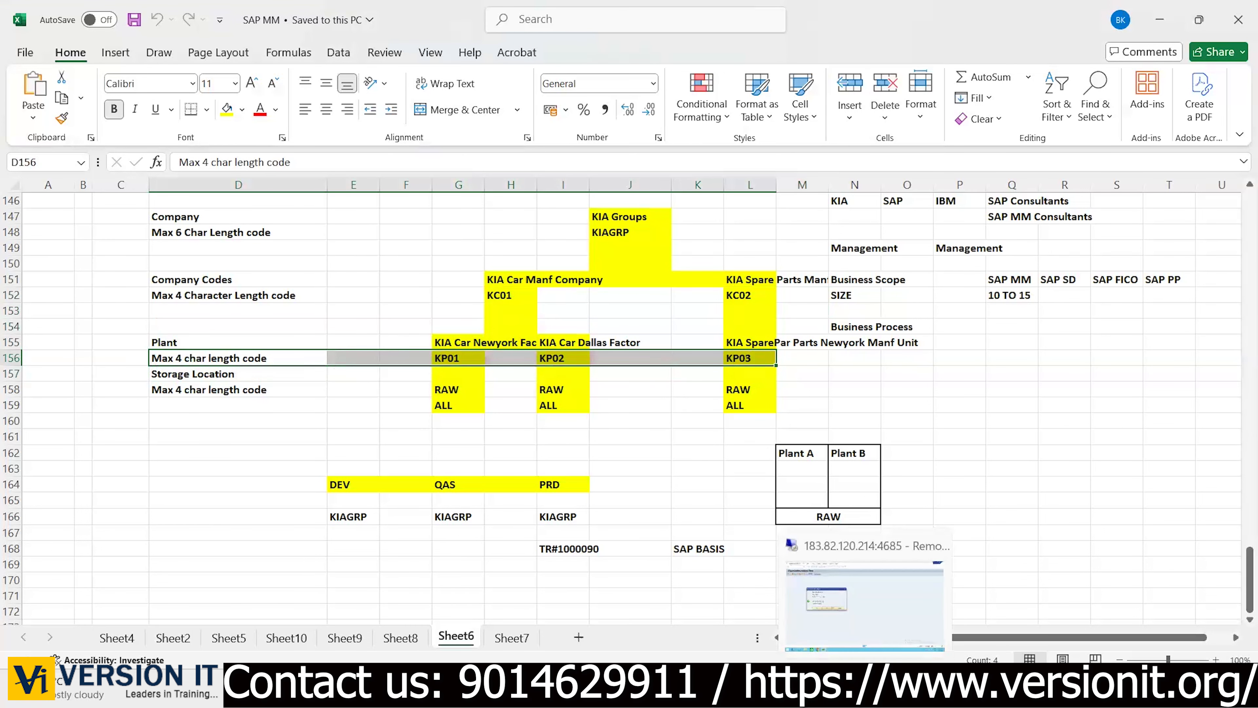
{"action": "left_click", "coordinate": [866, 602]}
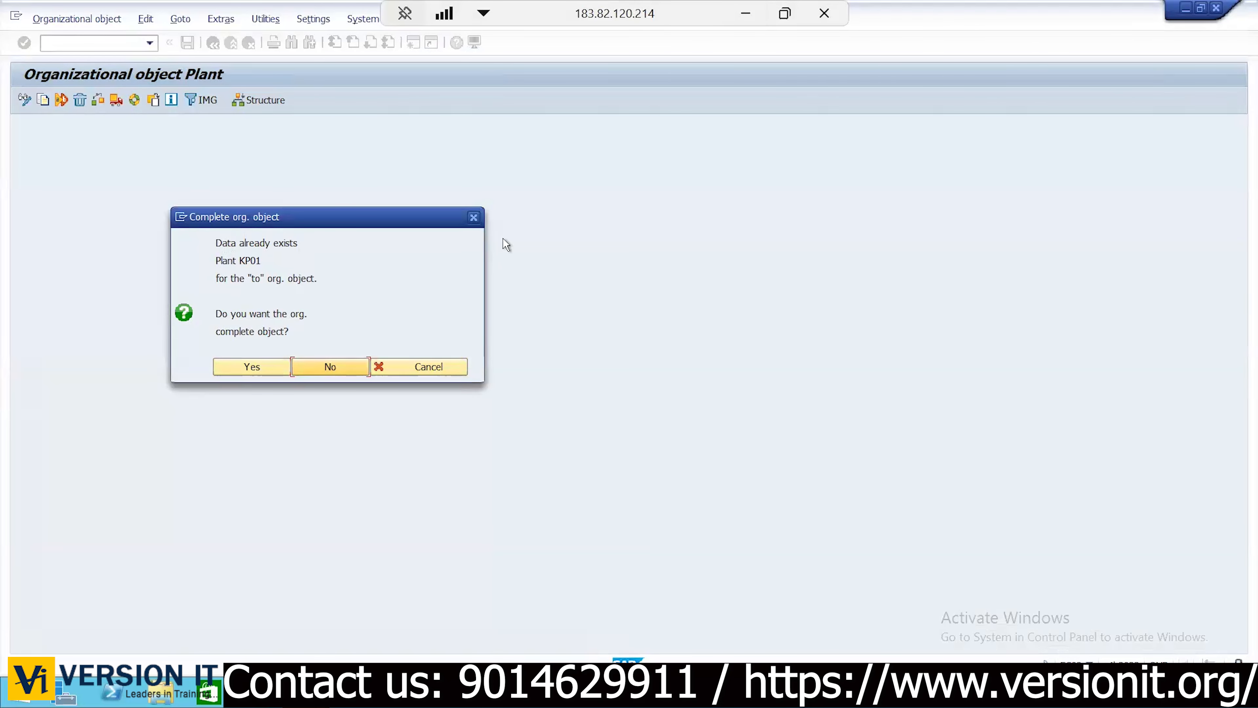
Dismiss the existing-KP01 prompt and start copying plant JDP1 to plant KIA1
{"action": "left_click", "coordinate": [417, 369]}
{"action": "left_click", "coordinate": [41, 100]}
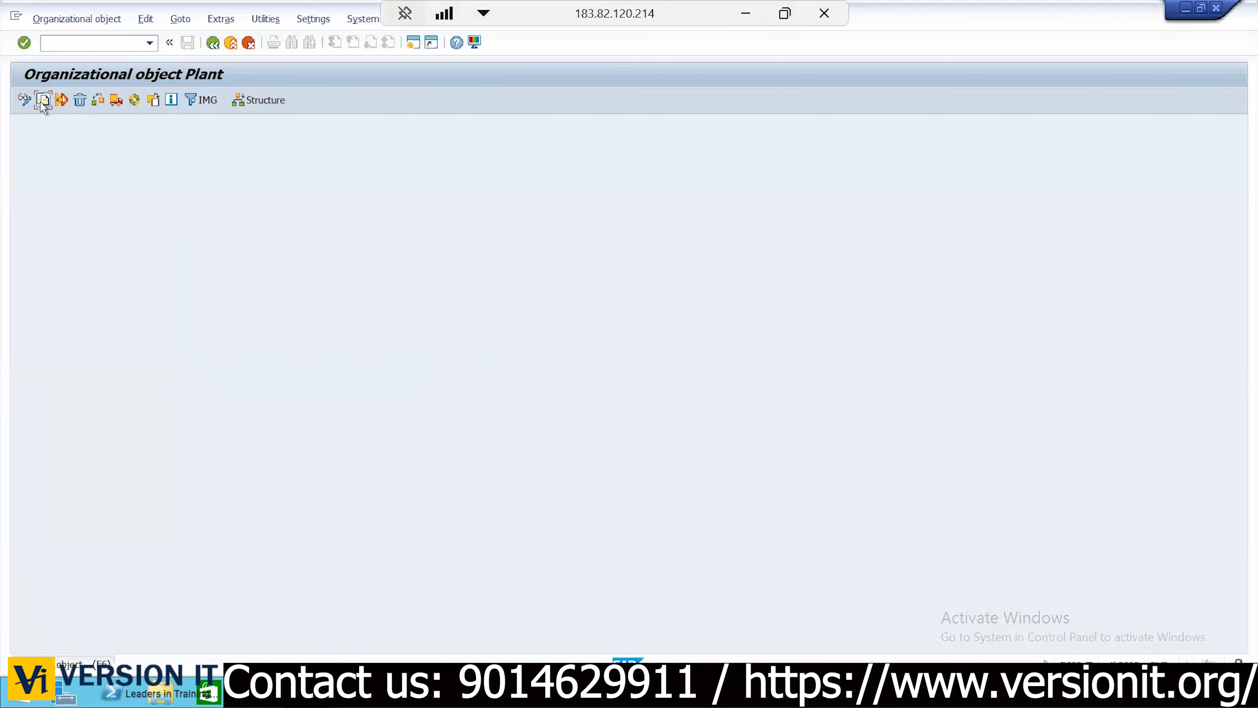
{"action": "key", "text": "Down"}
{"action": "key", "text": "Tab"}
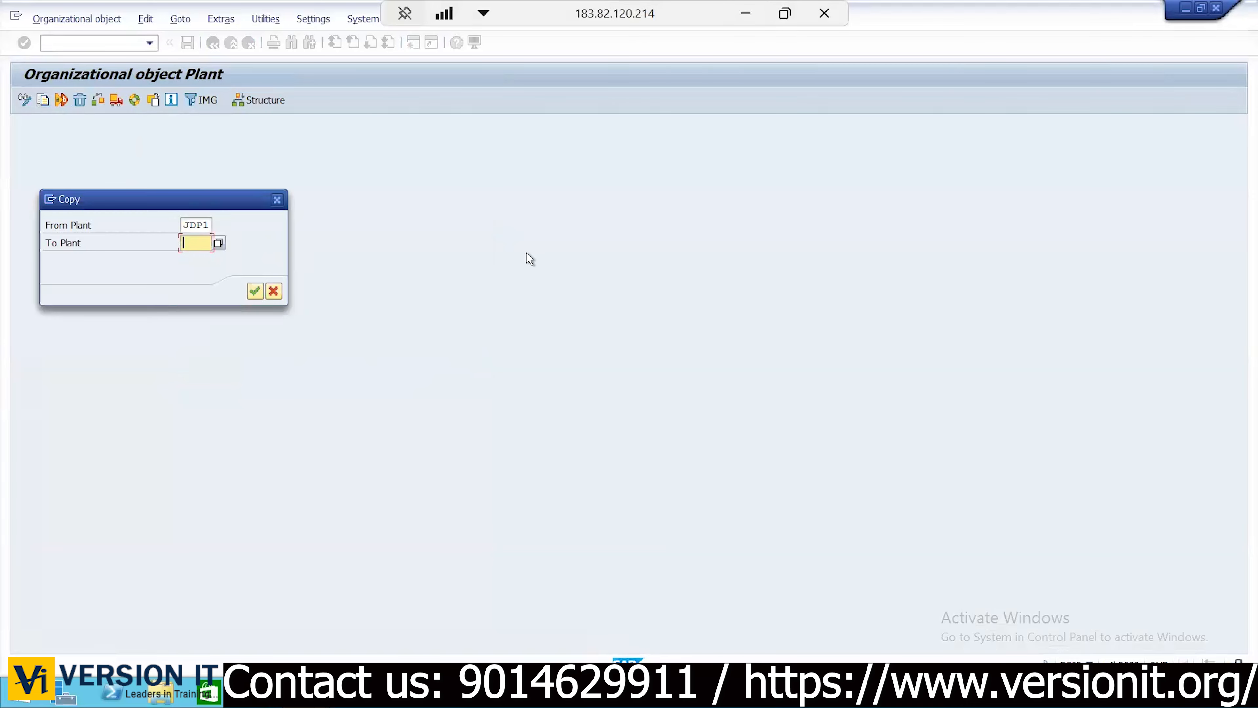
{"action": "type", "text": "KIA1"}
{"action": "left_click", "coordinate": [255, 292]}
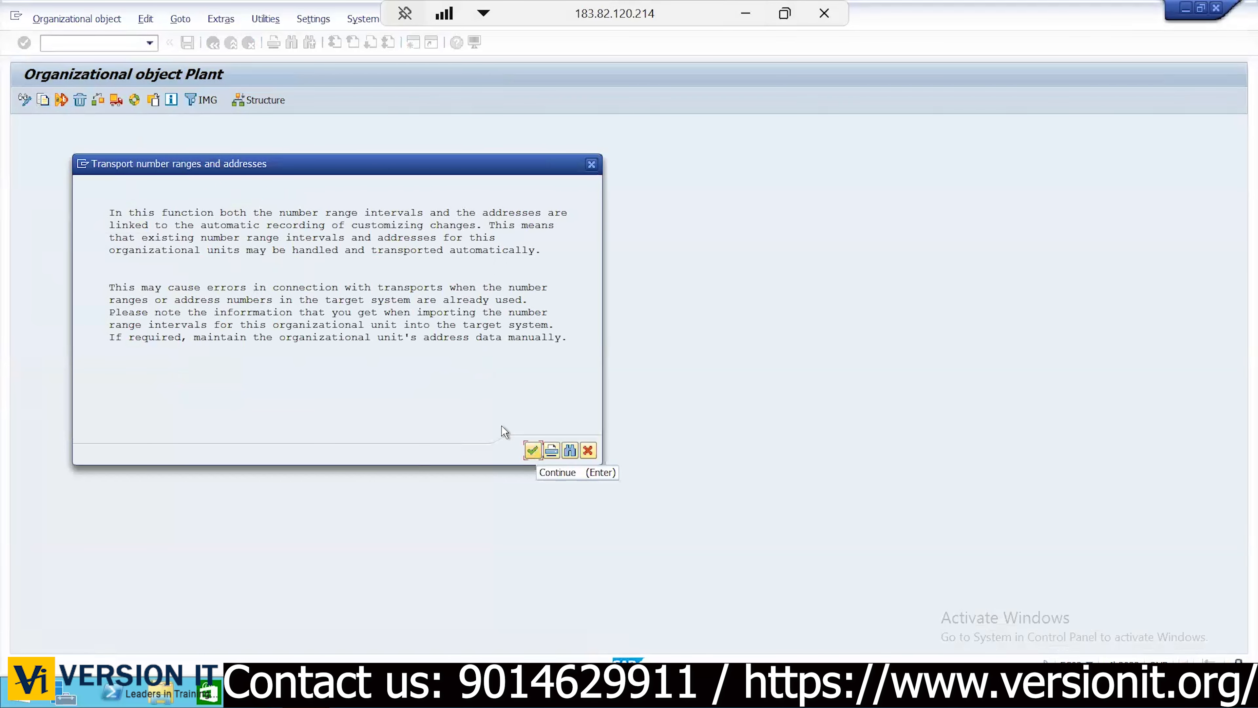
Decline transporting number ranges for the KIA1 copy and cross-check plant codes in Excel
{"action": "left_click", "coordinate": [532, 452]}
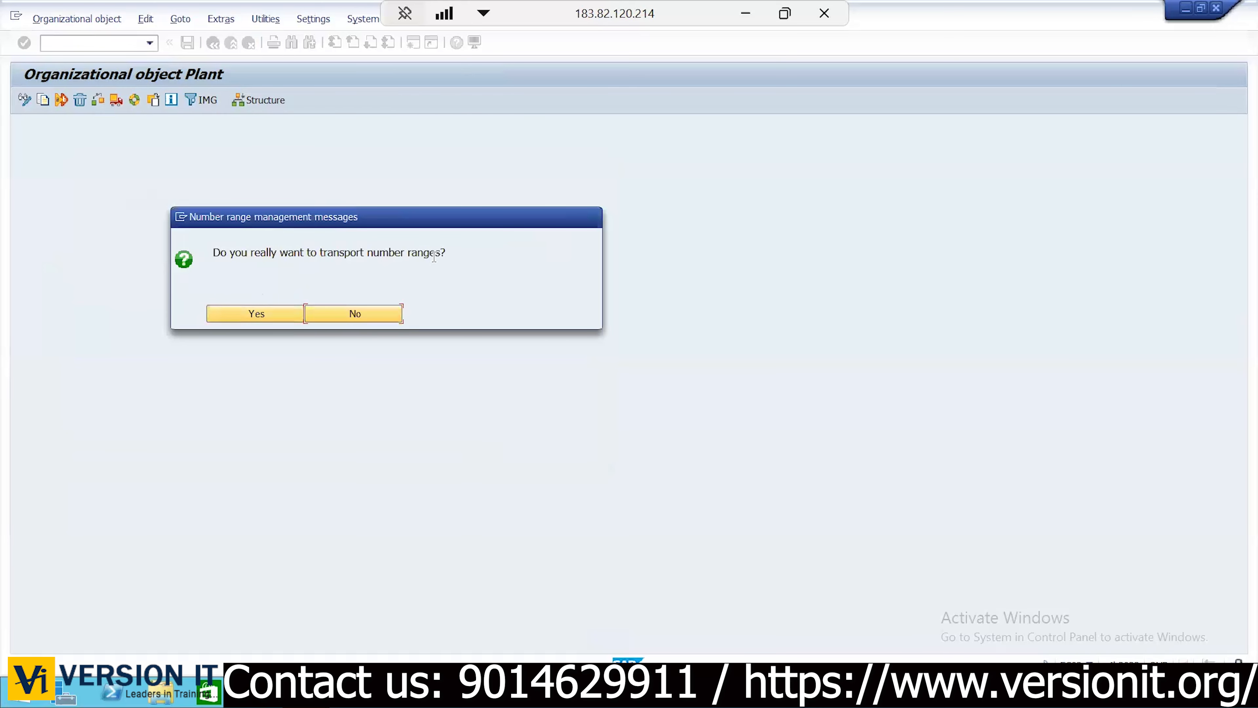
{"action": "left_click", "coordinate": [355, 314]}
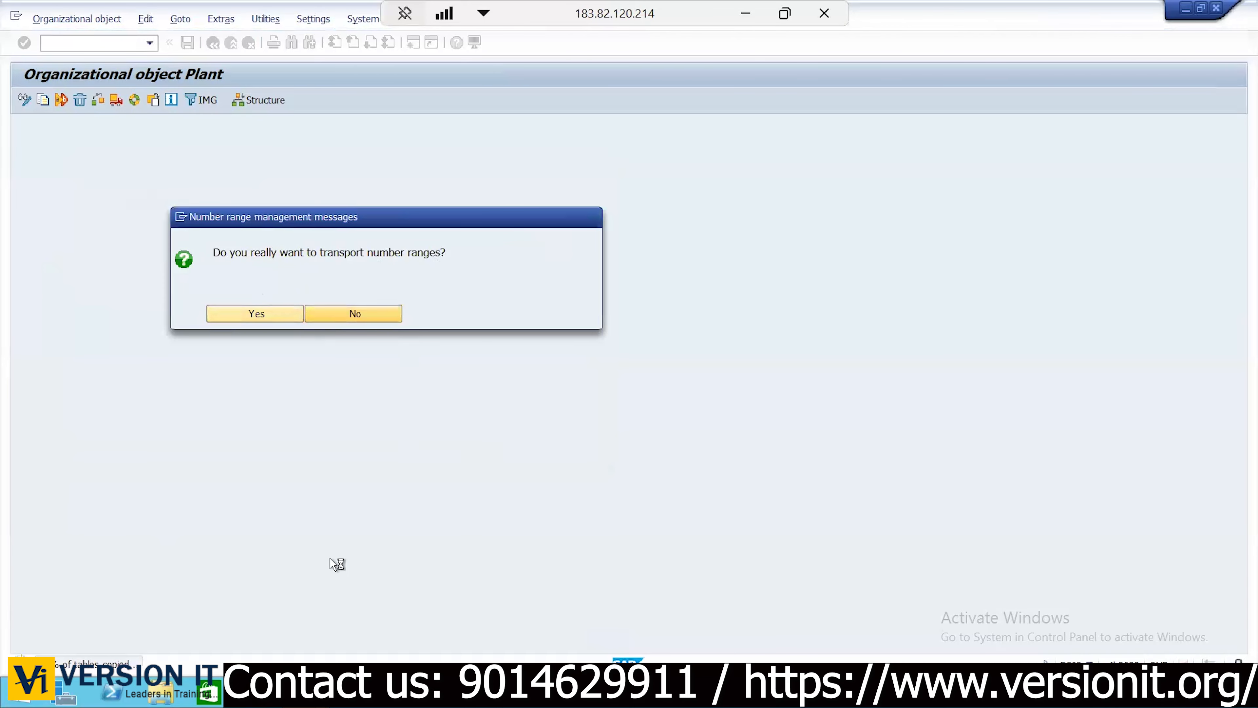
{"action": "left_click", "coordinate": [749, 18]}
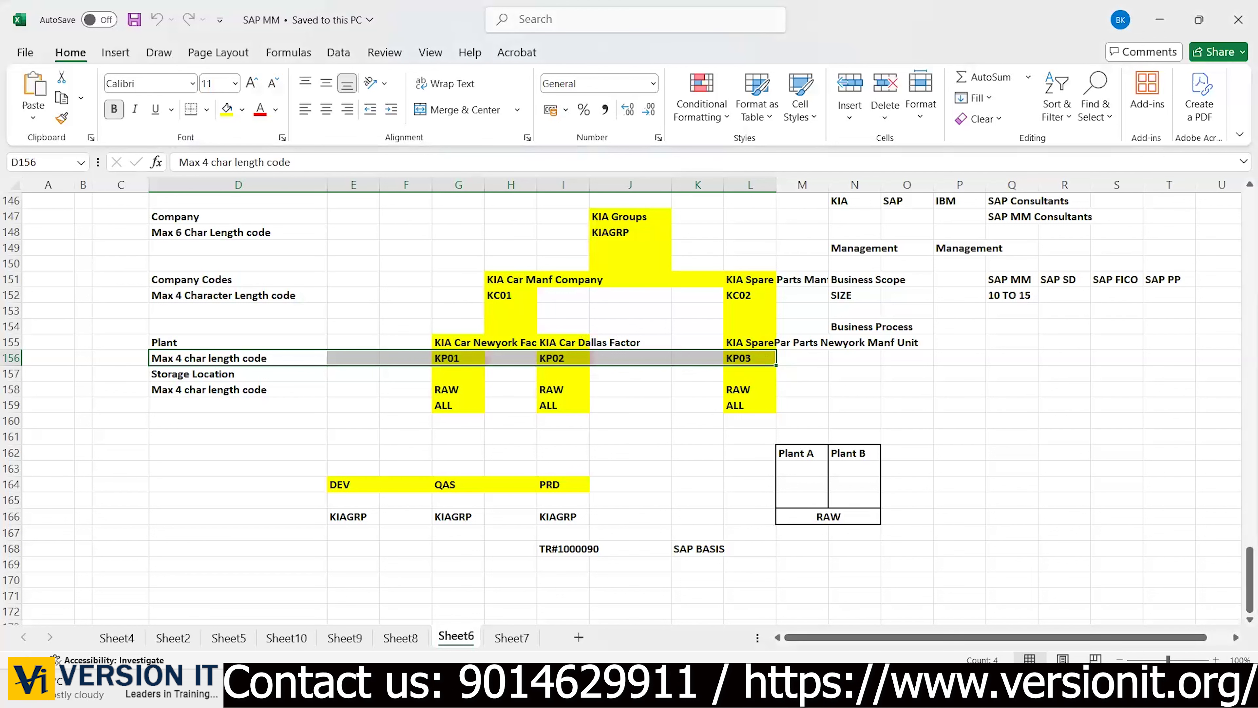
{"action": "left_click", "coordinate": [869, 689]}
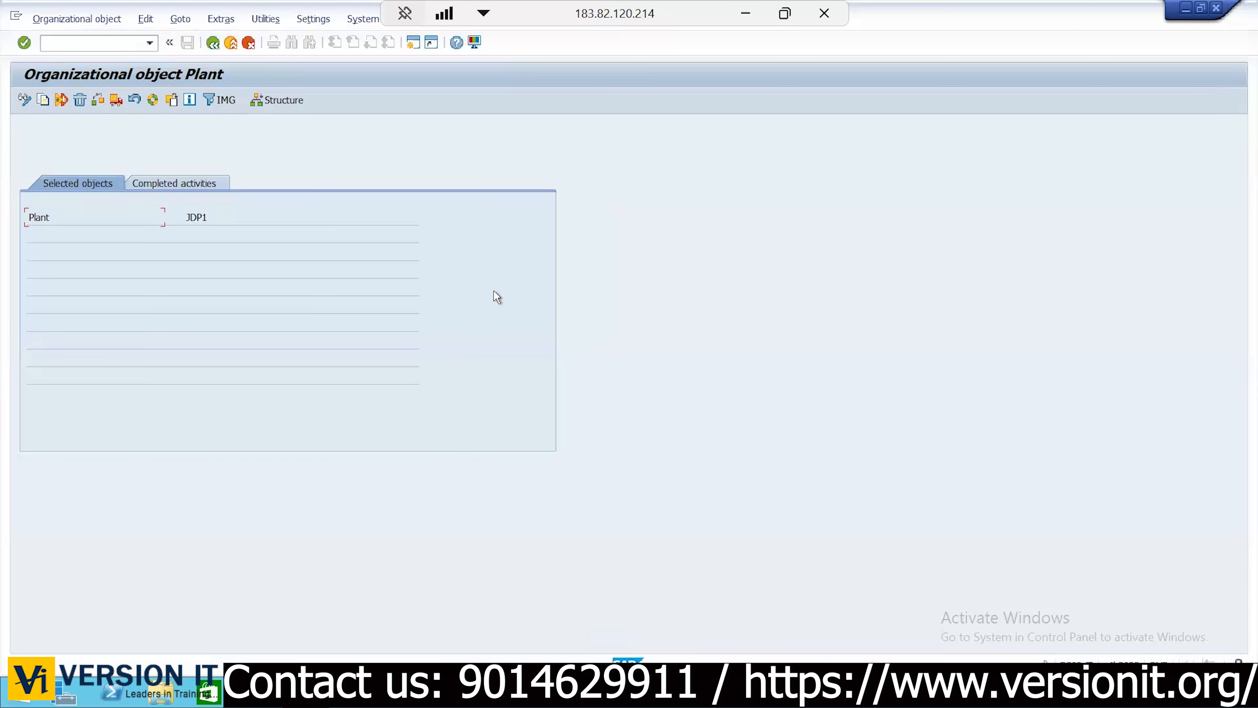
Check the completed activities log for the JDP1-to-KIA1 plant copy entry
{"action": "left_click", "coordinate": [42, 100]}
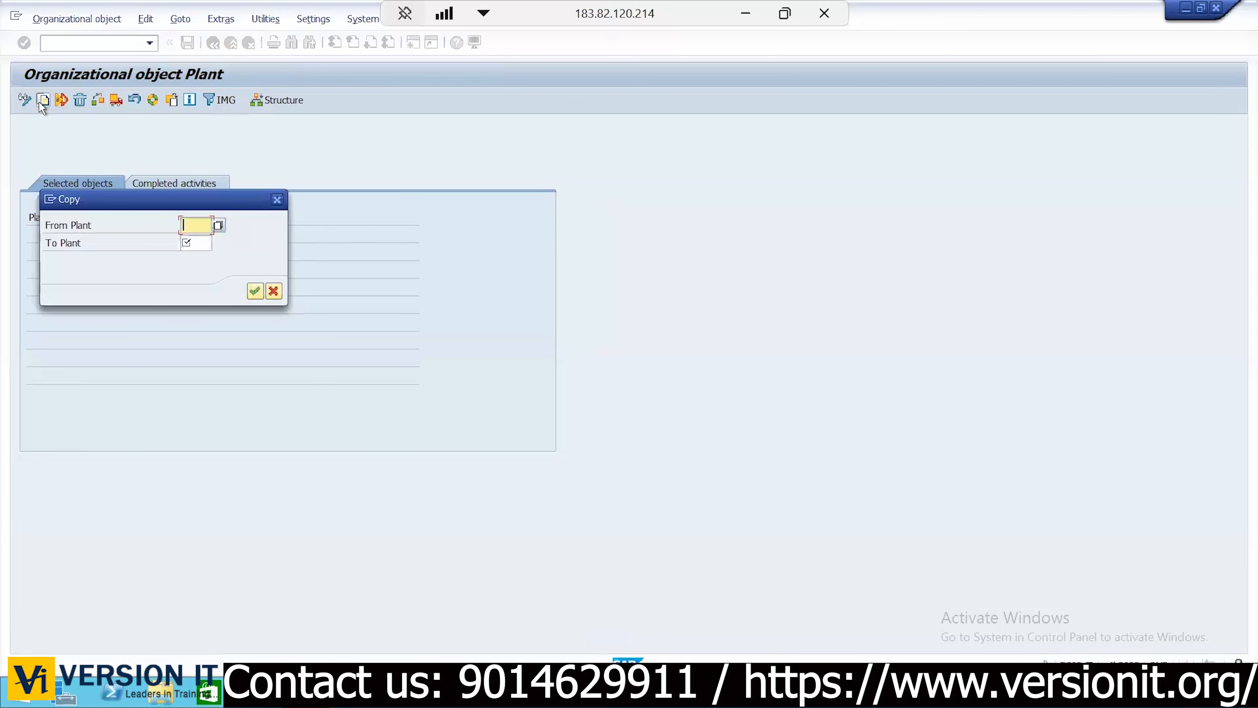
{"action": "left_click", "coordinate": [277, 200]}
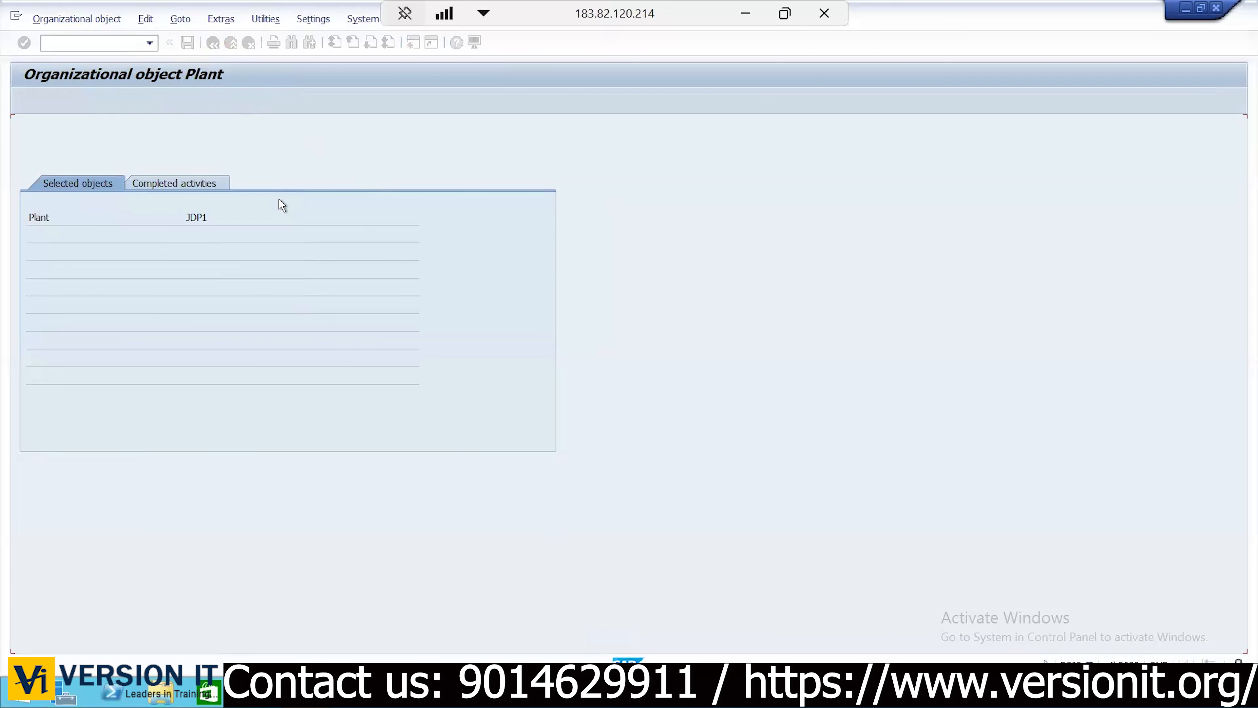
{"action": "left_click", "coordinate": [206, 181]}
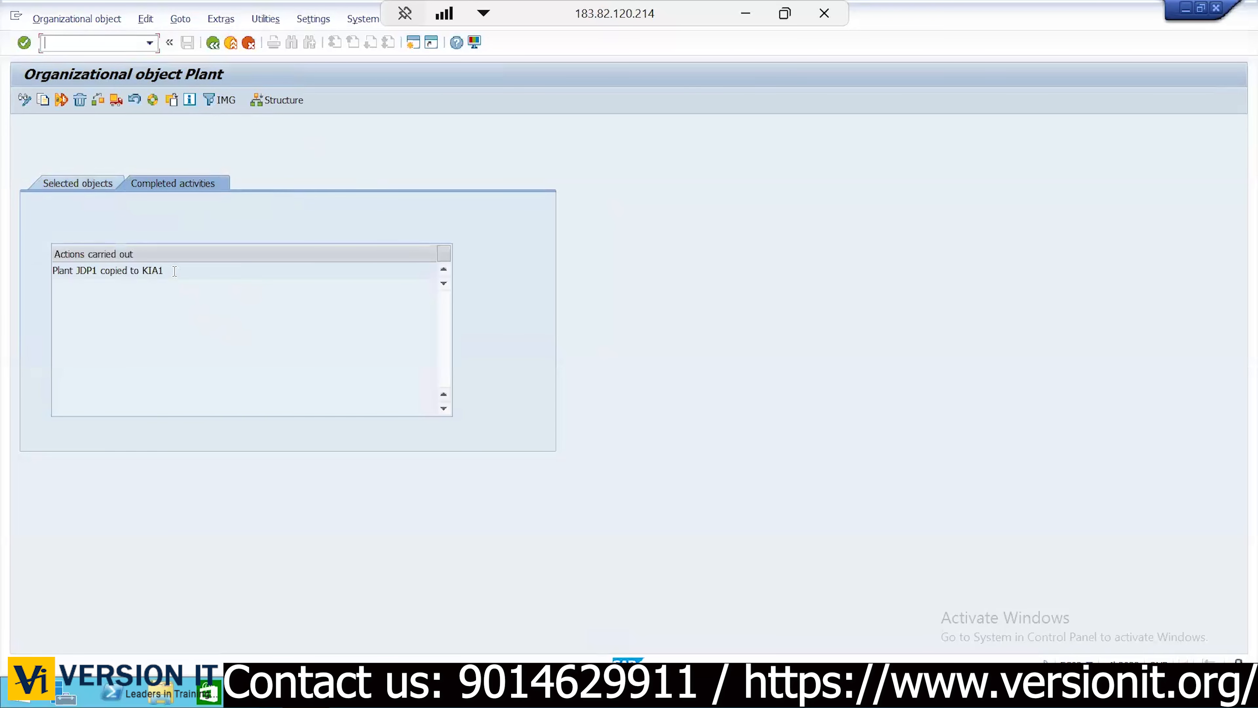
{"action": "left_click_drag", "start_coordinate": [165, 271], "coordinate": [142, 273]}
{"action": "left_click", "coordinate": [143, 272]}
{"action": "double_click", "coordinate": [162, 272]}
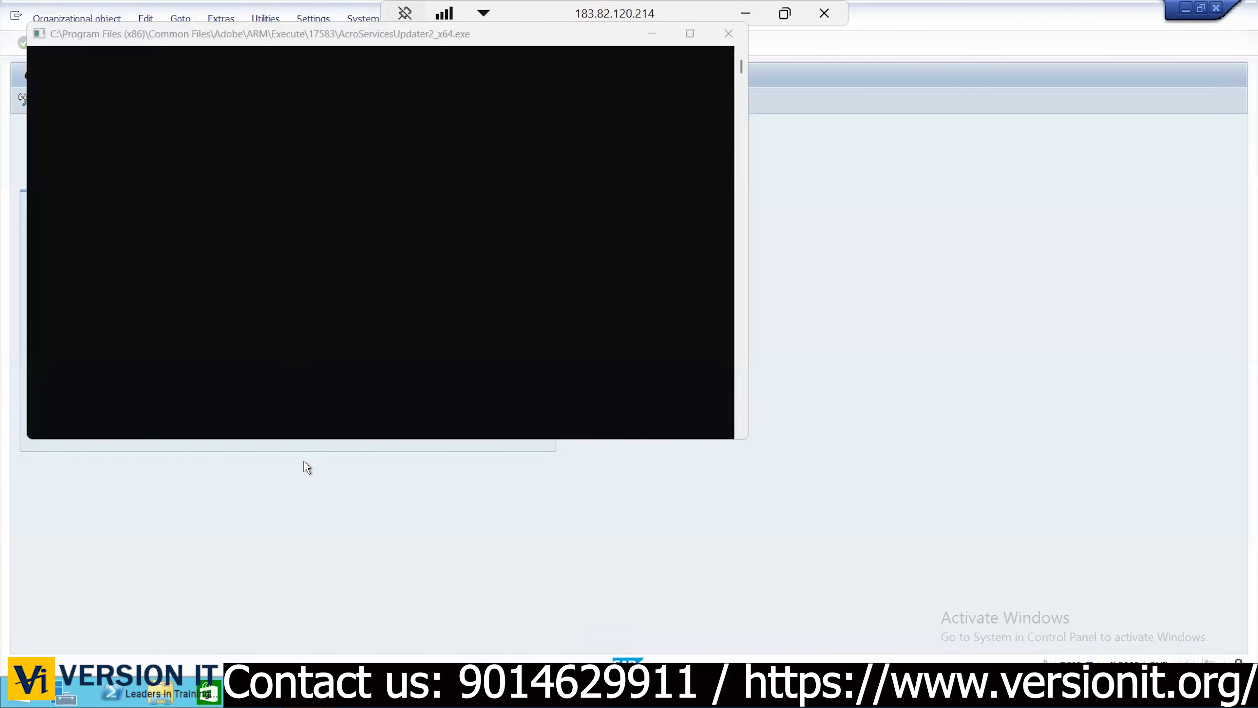
Close the updater console, decline logging off, and bring up a fresh plant copy form
{"action": "left_click", "coordinate": [556, 384]}
{"action": "key", "text": "alt+F4"}
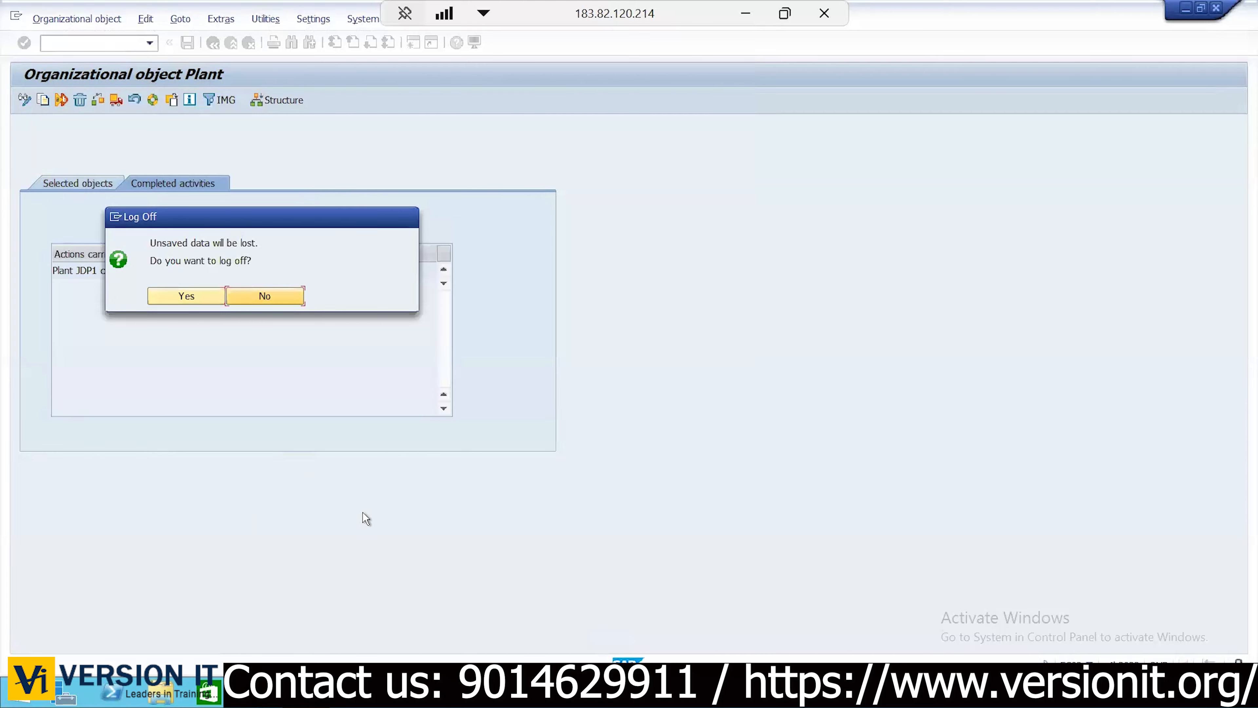
{"action": "left_click", "coordinate": [274, 297]}
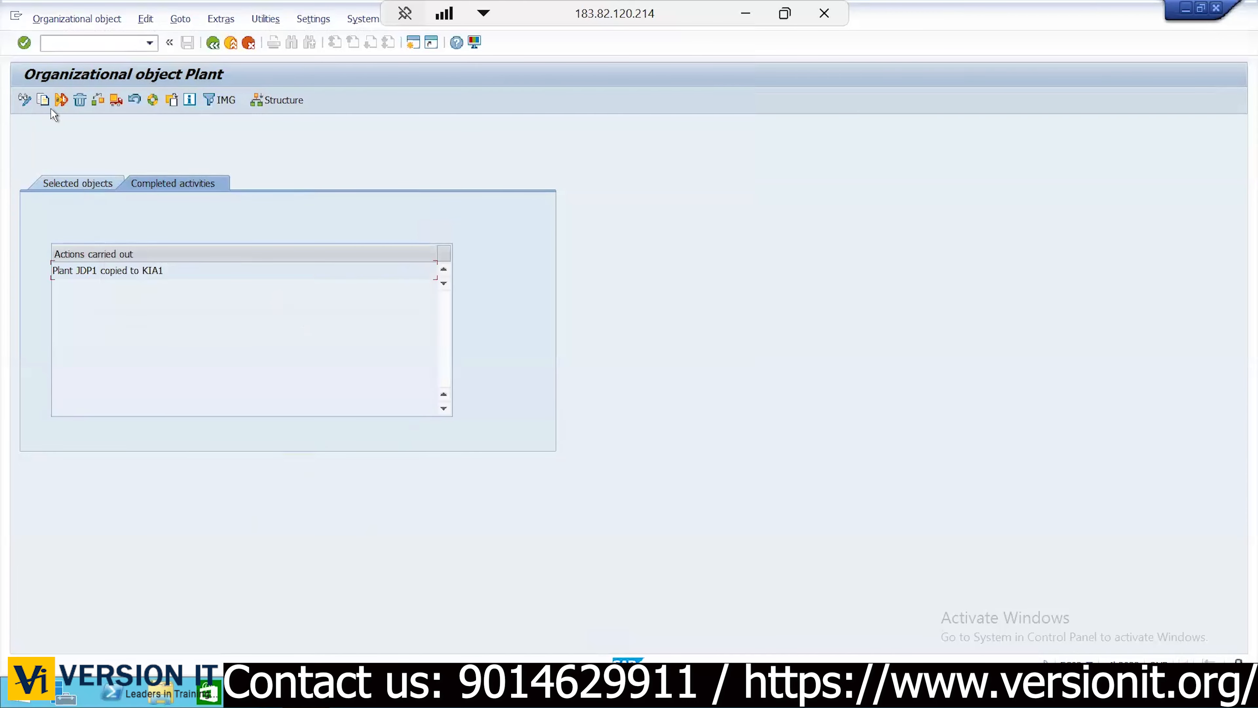
{"action": "left_click", "coordinate": [43, 100]}
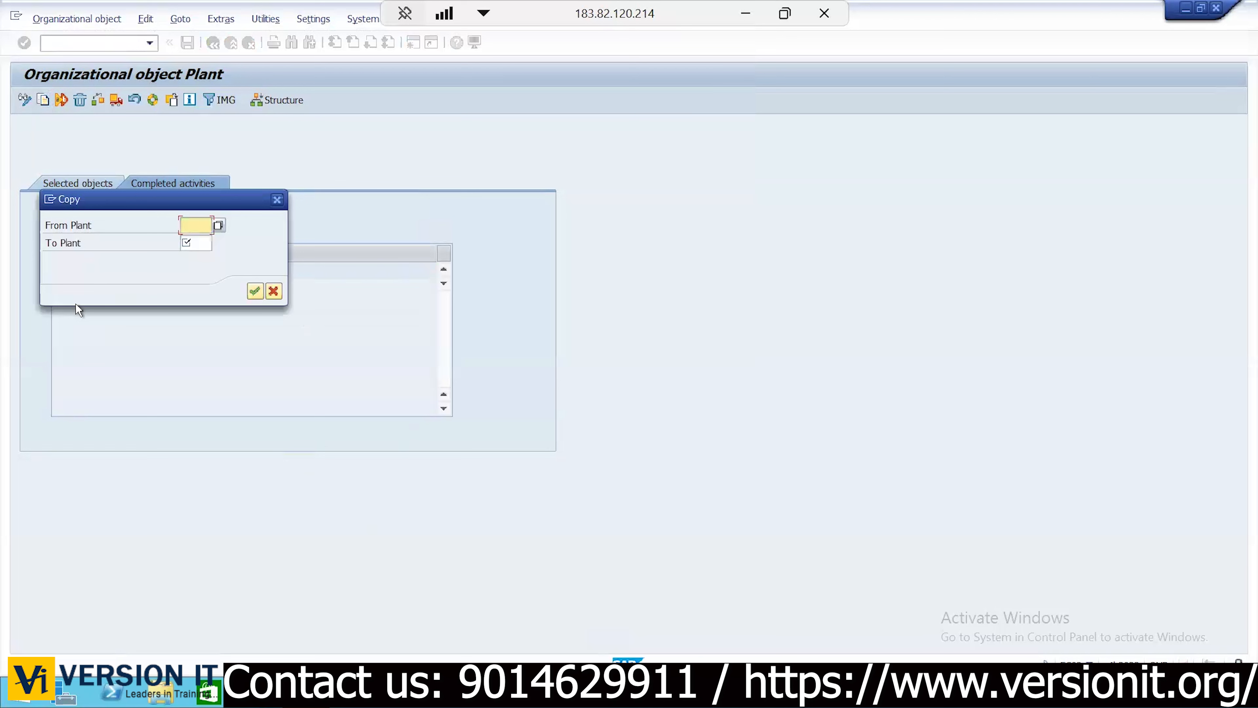
Copy plant KIA1 to KIA2, declining the number-range transport
{"action": "type", "text": "IA1"}
{"action": "key", "text": "Tab"}
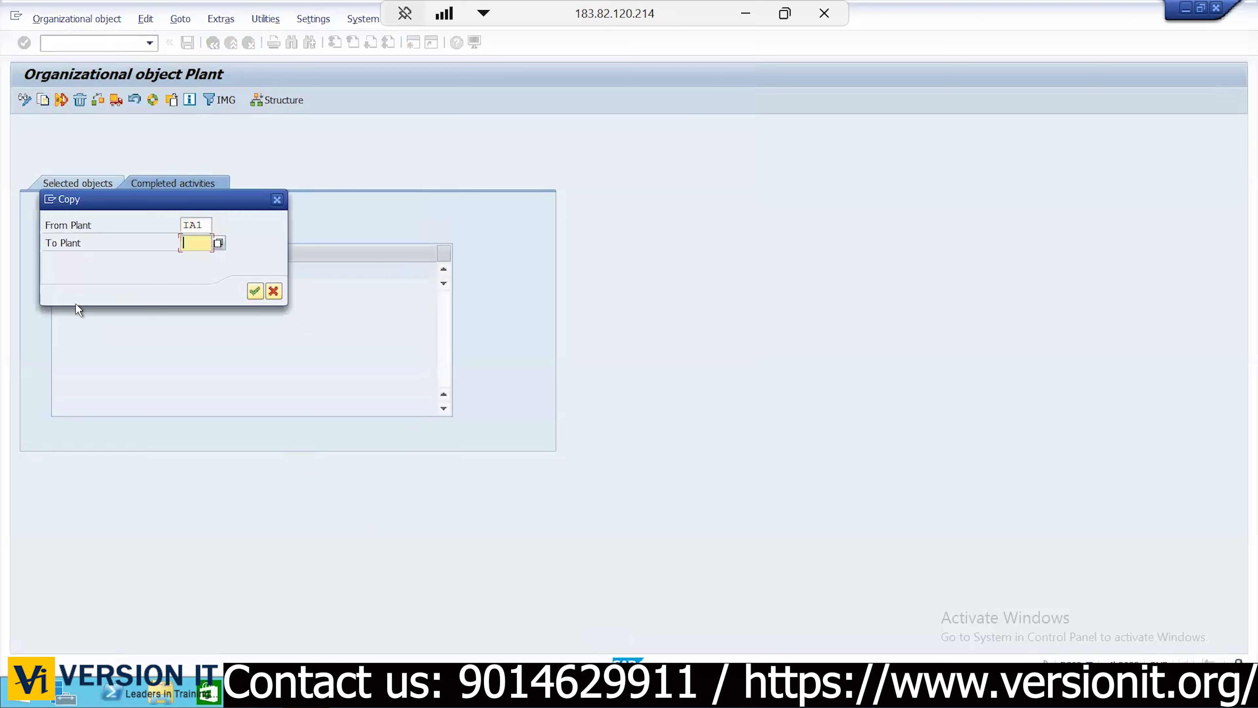
{"action": "type", "text": "KIA2"}
{"action": "key", "text": "Return"}
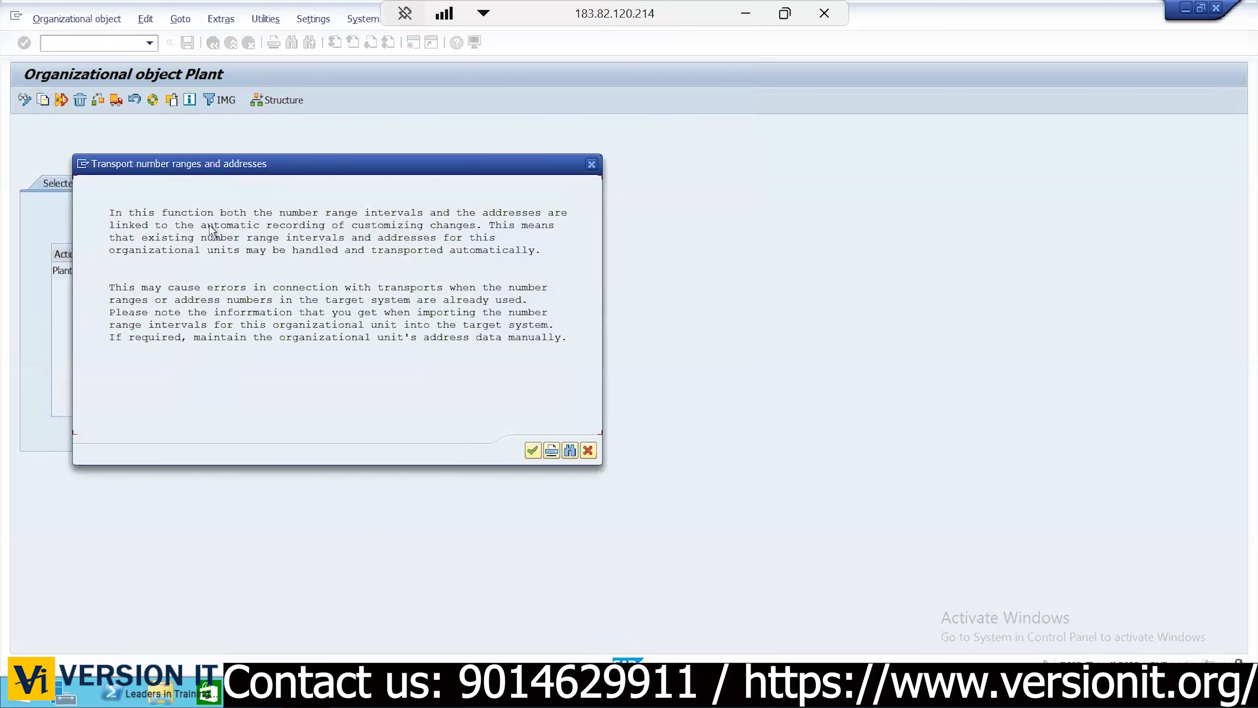
{"action": "left_click", "coordinate": [532, 450]}
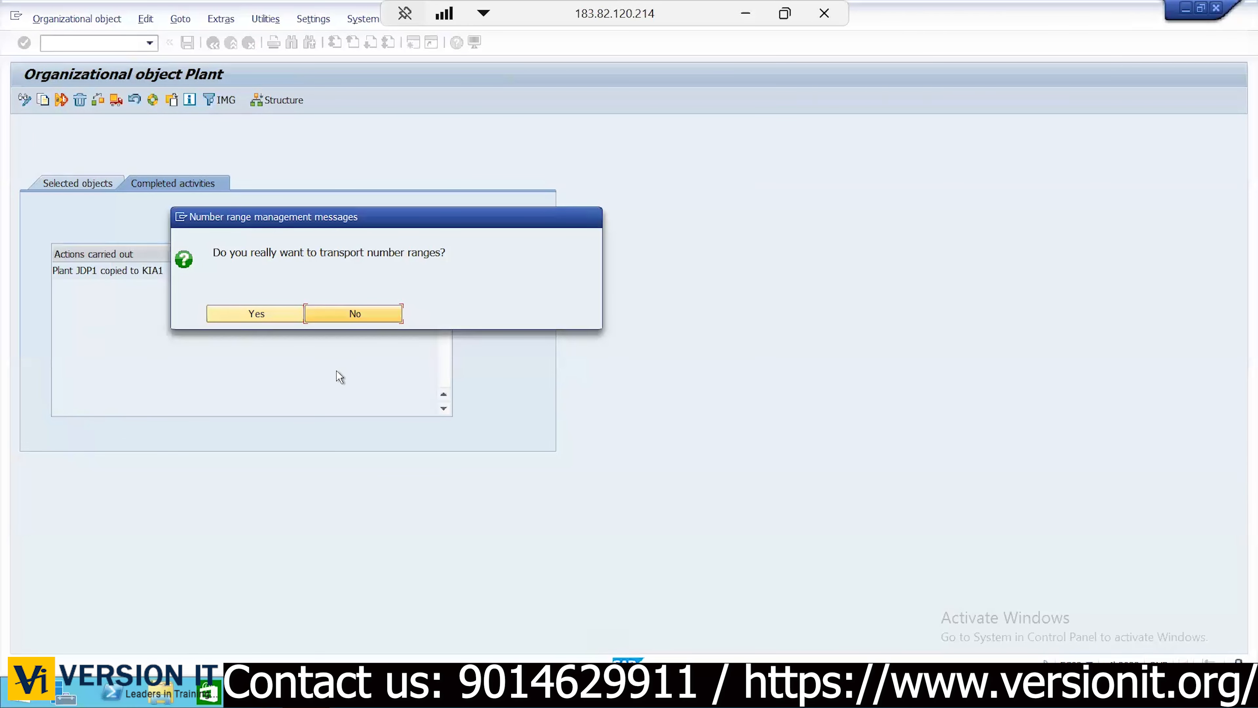
{"action": "left_click", "coordinate": [373, 317]}
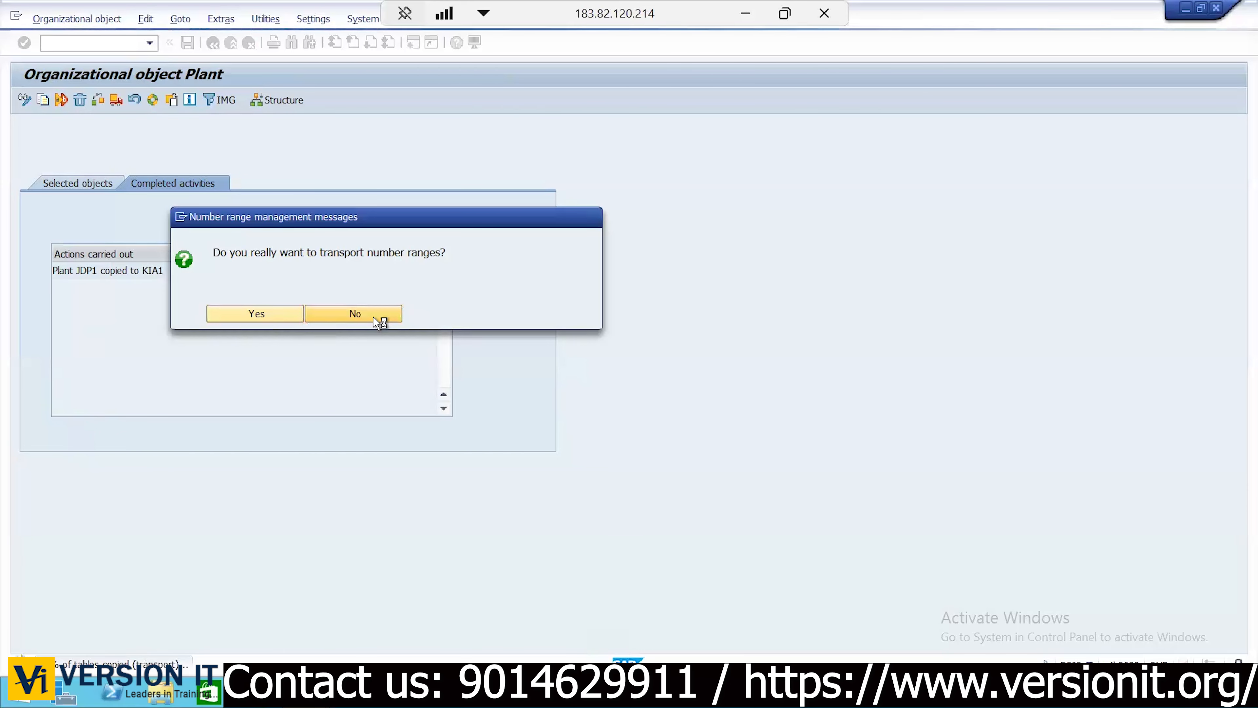
Record the KIA2 copy under the suggested customizing request and review the completed actions log
{"action": "left_click", "coordinate": [308, 256]}
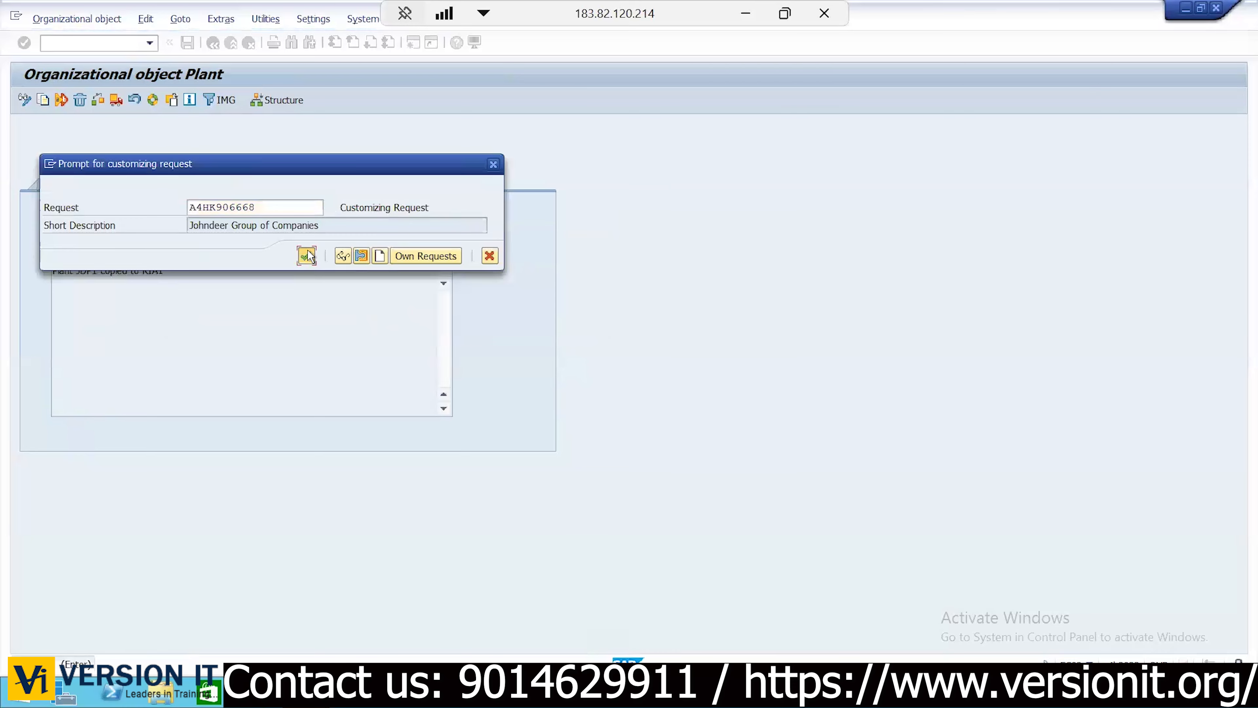
{"action": "left_click", "coordinate": [307, 256]}
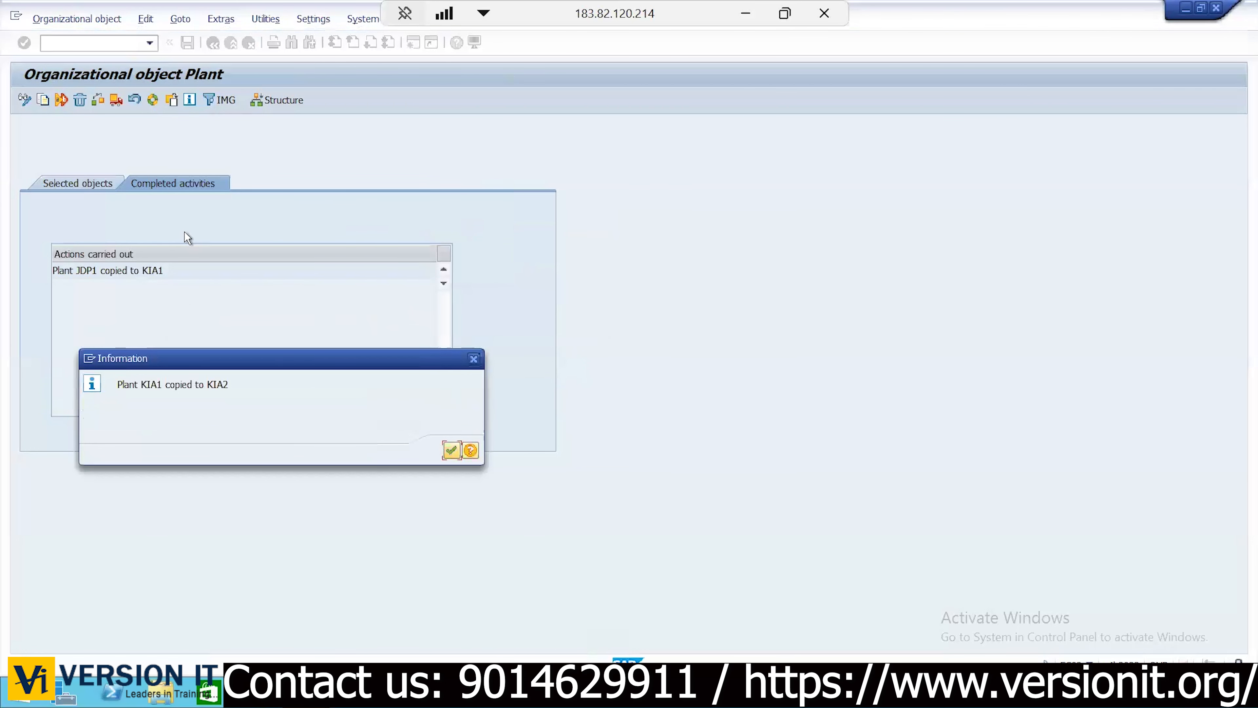
{"action": "left_click", "coordinate": [449, 455]}
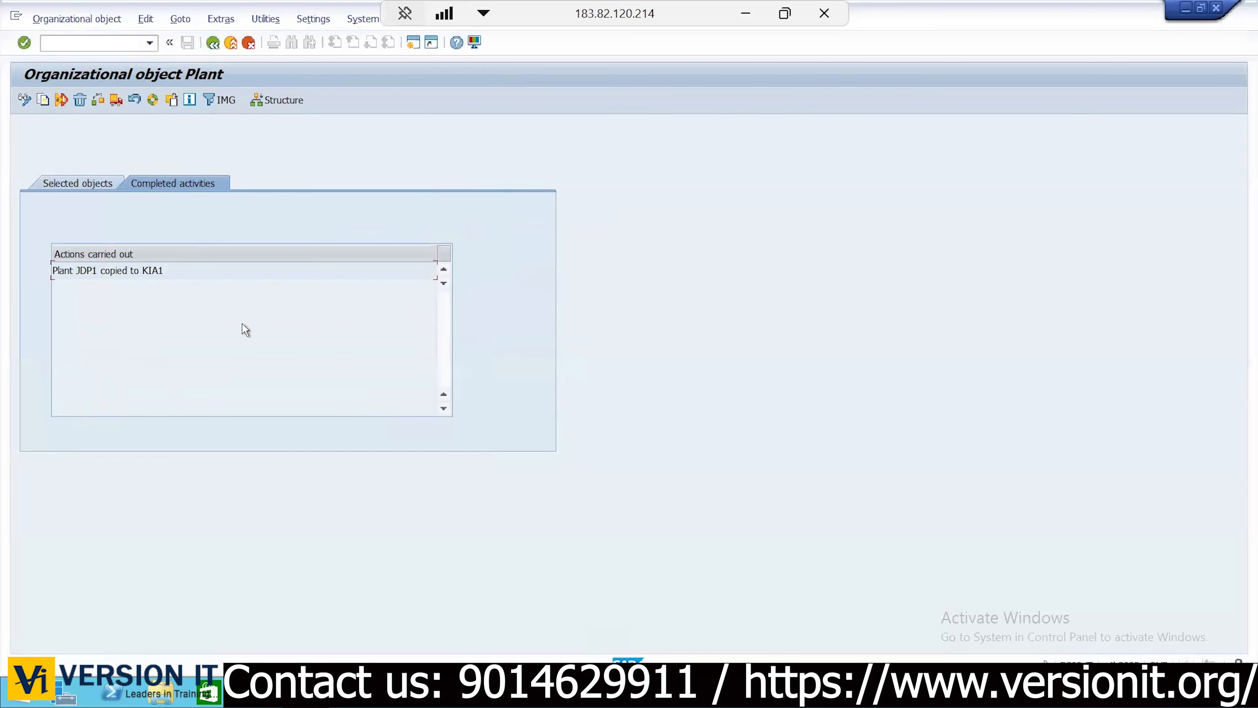
{"action": "left_click", "coordinate": [97, 184]}
{"action": "left_click", "coordinate": [194, 187]}
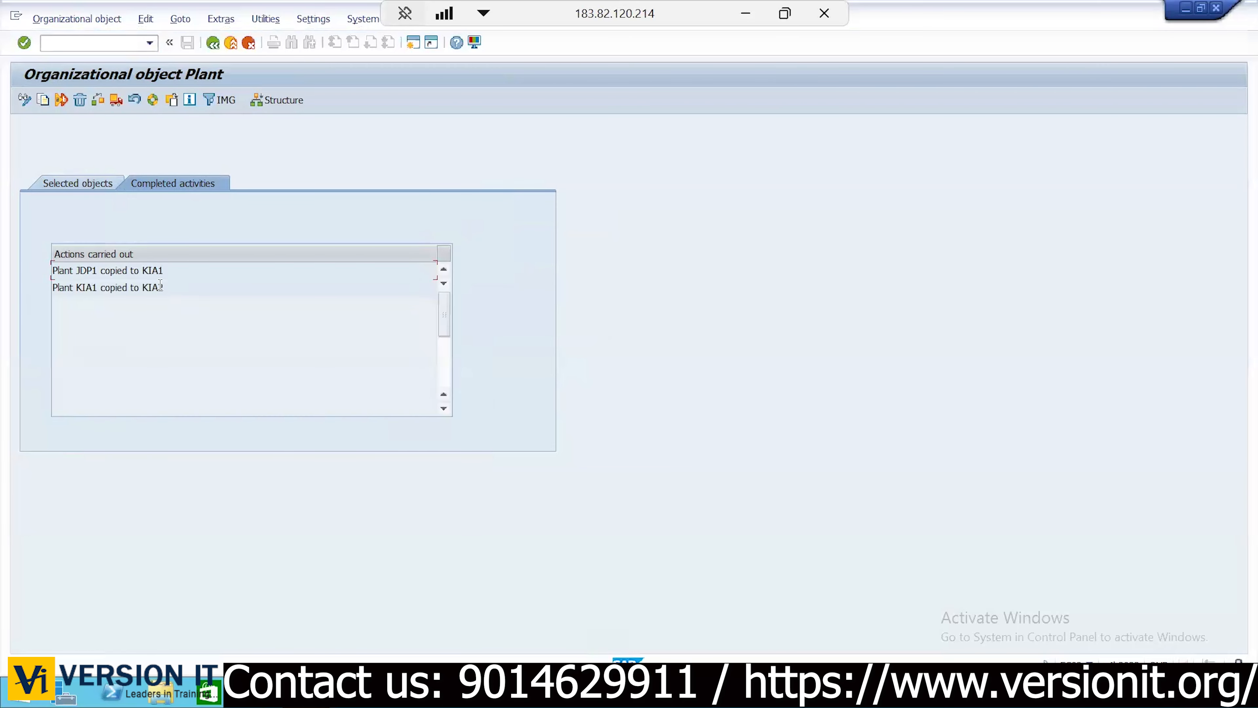
{"action": "left_click", "coordinate": [72, 185]}
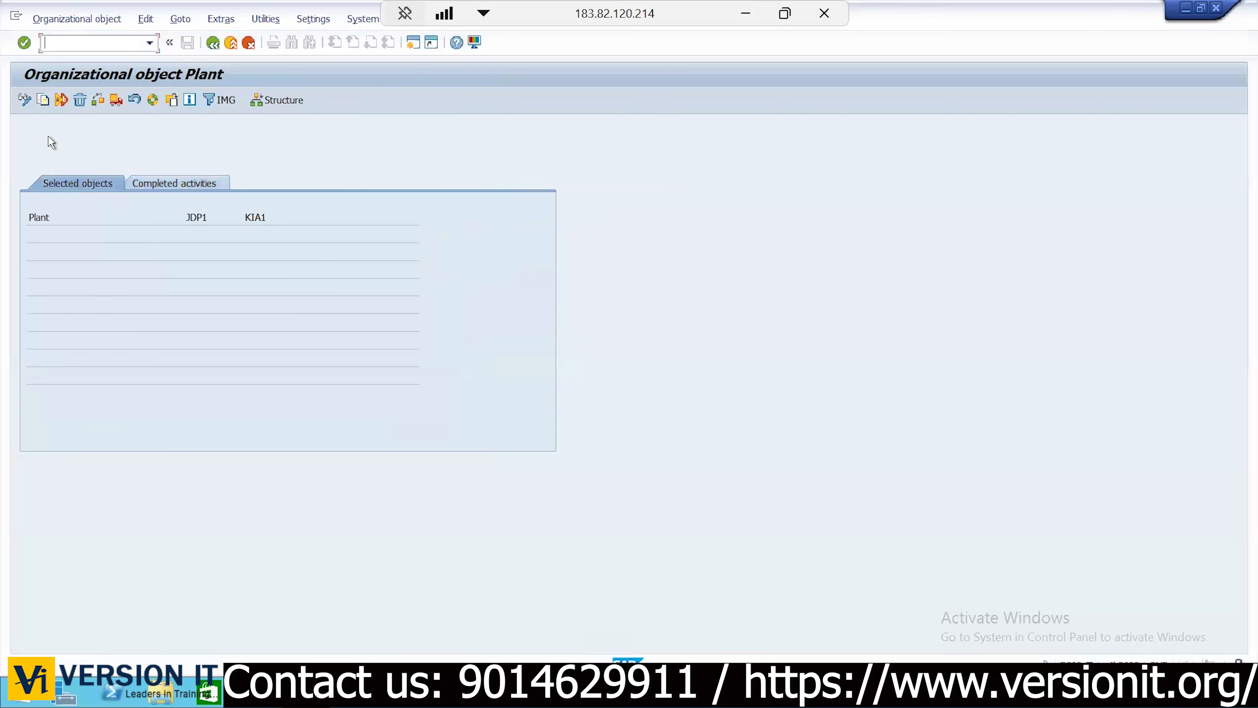
Copy plant KIA1 to KIA3 without transporting number ranges, then go back to the IMG
{"action": "left_click", "coordinate": [43, 100]}
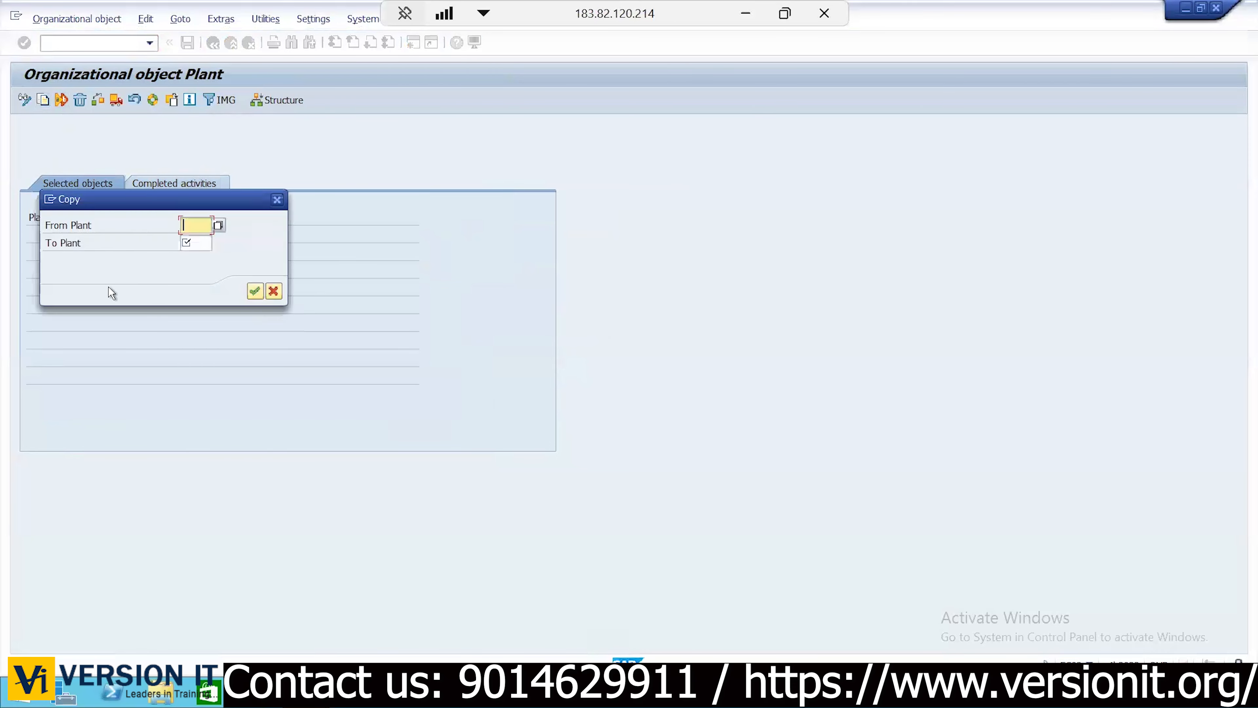
{"action": "type", "text": "KIA1"}
{"action": "key", "text": "Tab"}
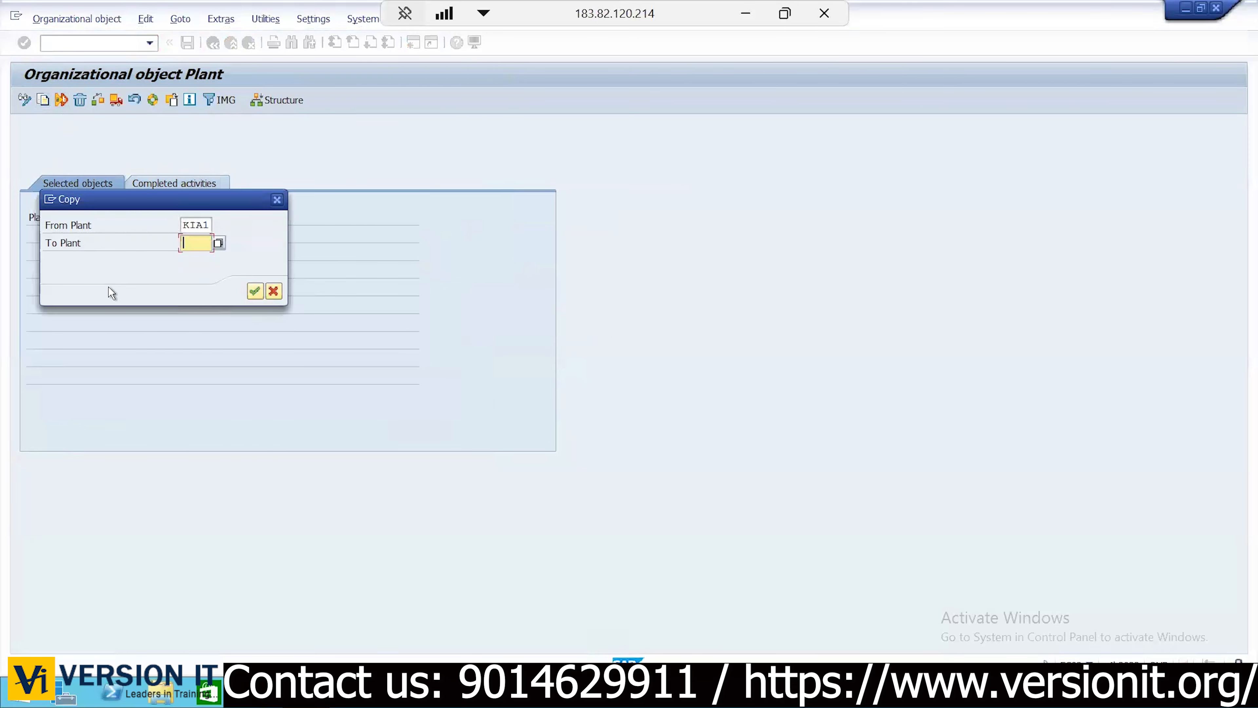
{"action": "type", "text": "KIA3"}
{"action": "left_click", "coordinate": [254, 292]}
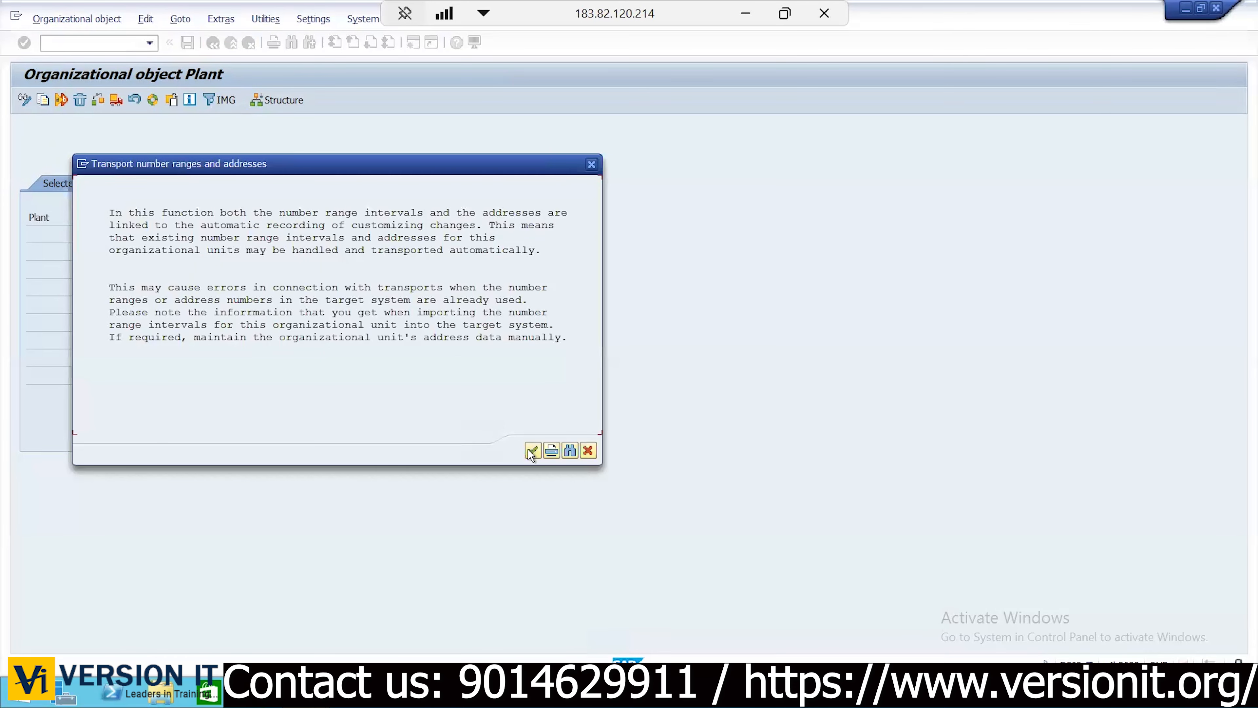
{"action": "left_click", "coordinate": [532, 450]}
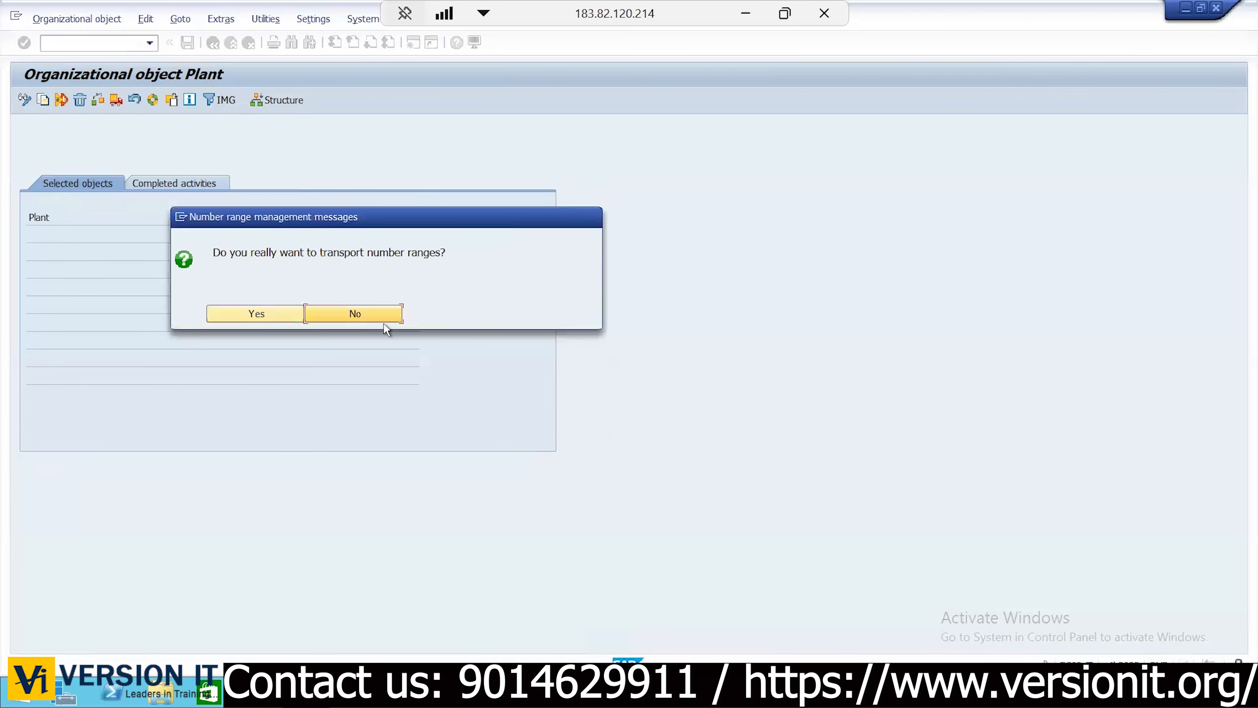
{"action": "left_click", "coordinate": [374, 313]}
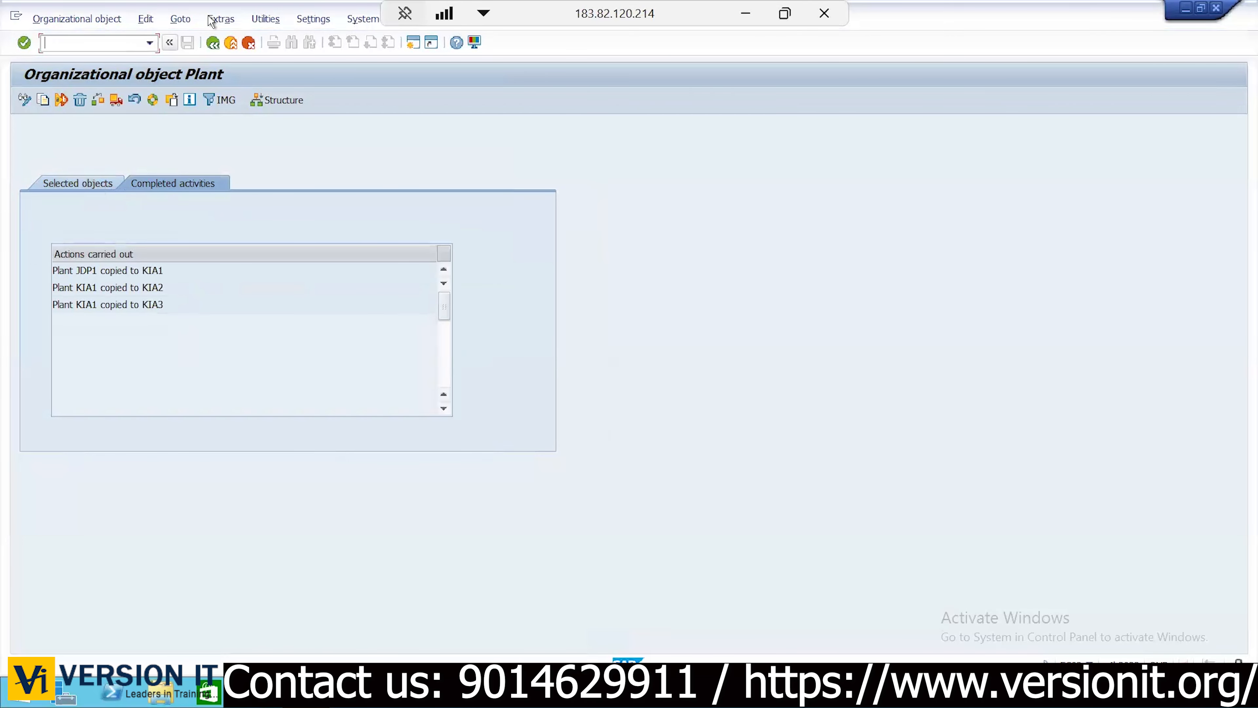
{"action": "left_click", "coordinate": [213, 44]}
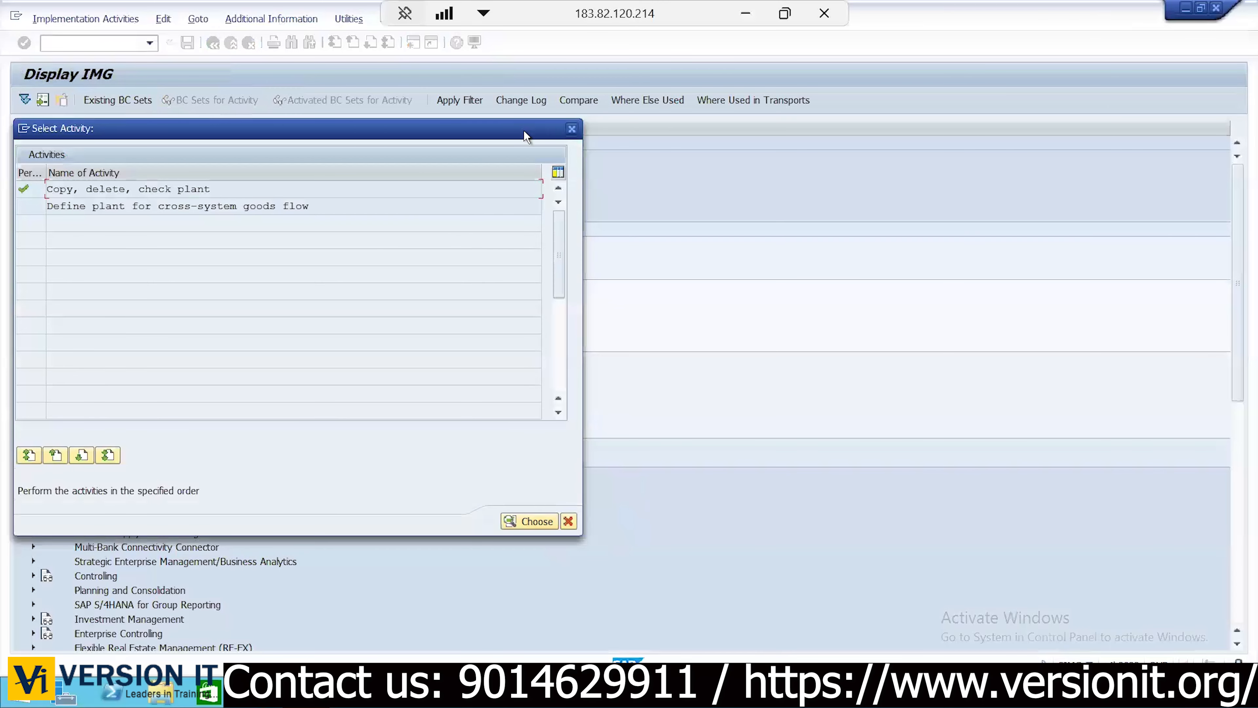
Run Define Plant, position the overview on KIA1 and select its row
{"action": "left_click", "coordinate": [572, 129]}
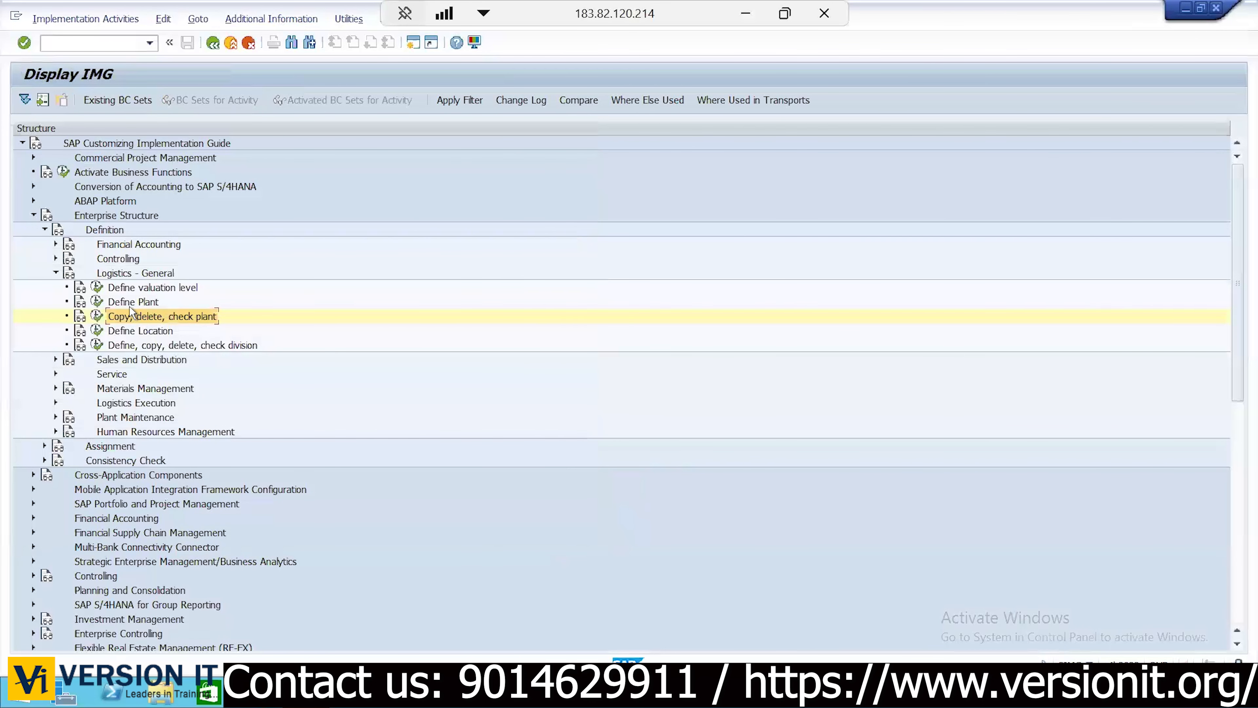
{"action": "left_click", "coordinate": [130, 303]}
{"action": "left_click", "coordinate": [97, 302]}
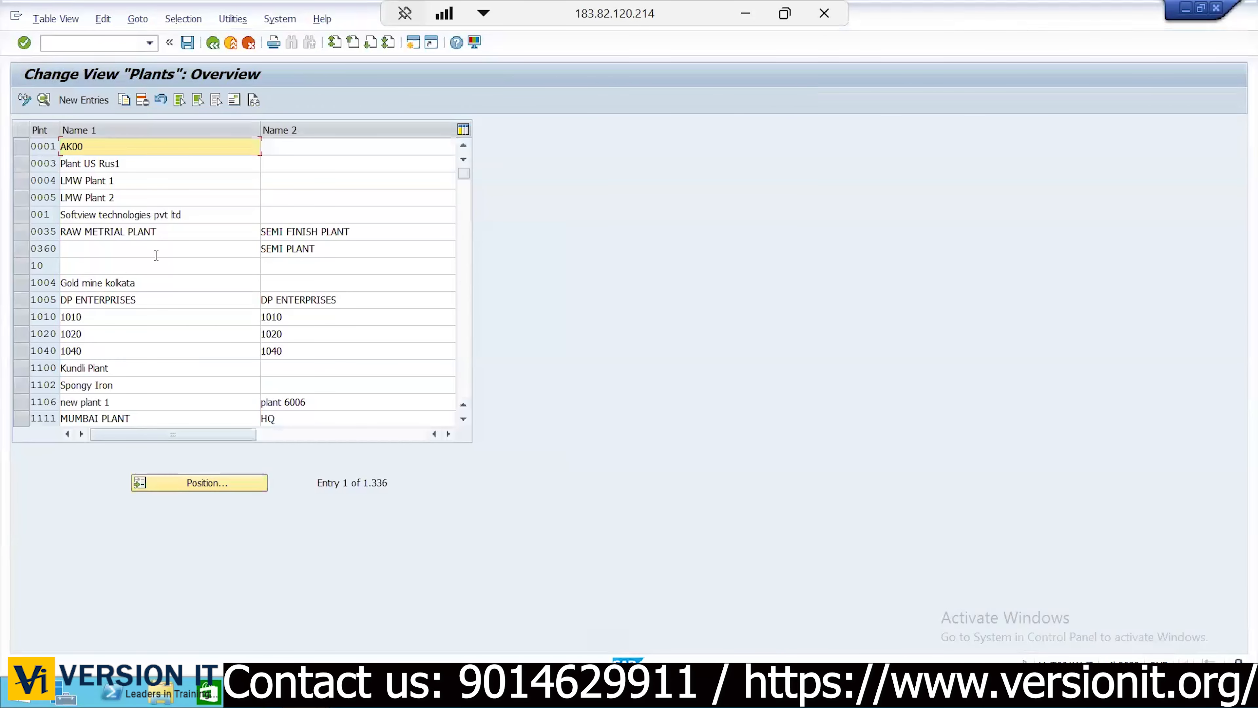
{"action": "left_click_drag", "start_coordinate": [404, 491], "coordinate": [317, 486]}
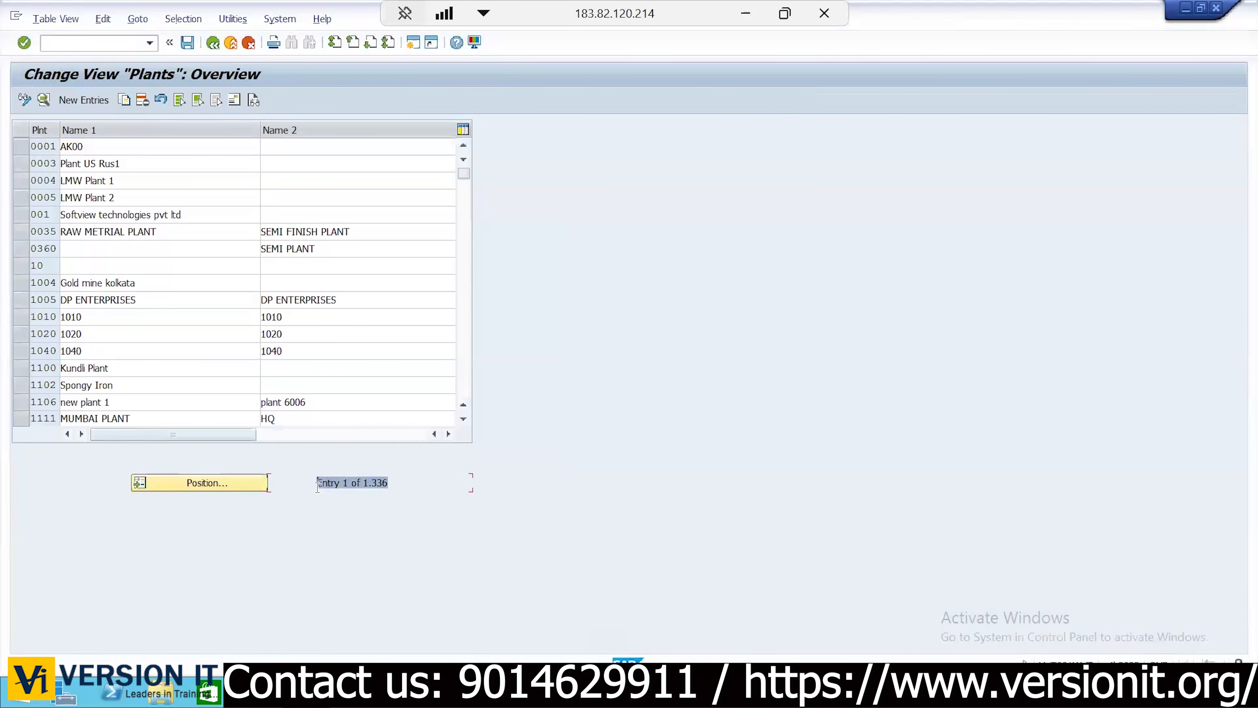
{"action": "left_click", "coordinate": [318, 485]}
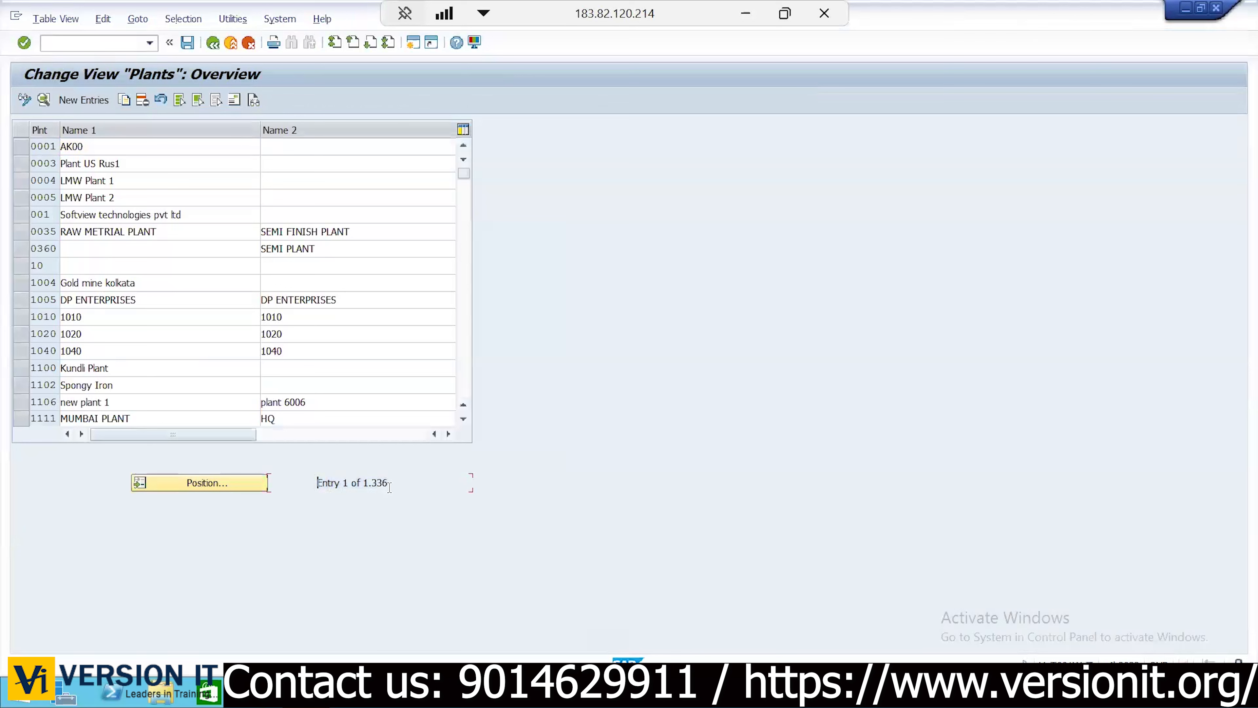
{"action": "left_click", "coordinate": [217, 490]}
{"action": "type", "text": "KIA1"}
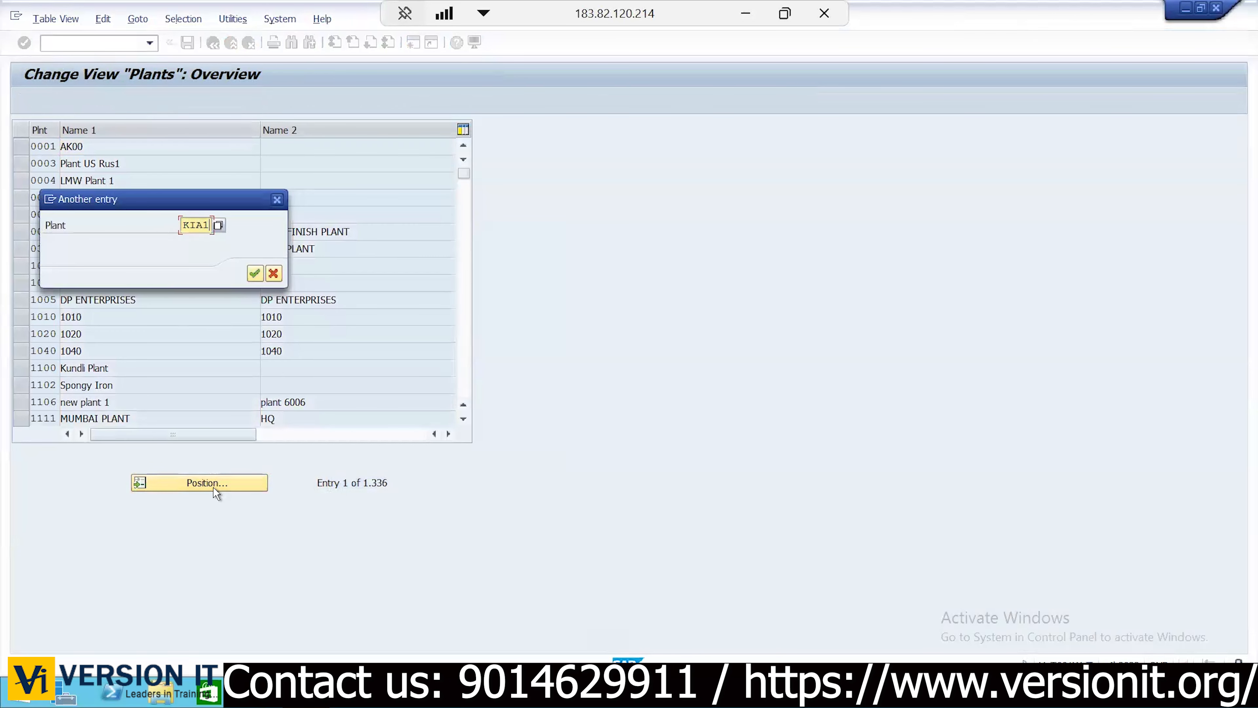
{"action": "key", "text": "Return"}
{"action": "left_click", "coordinate": [22, 146]}
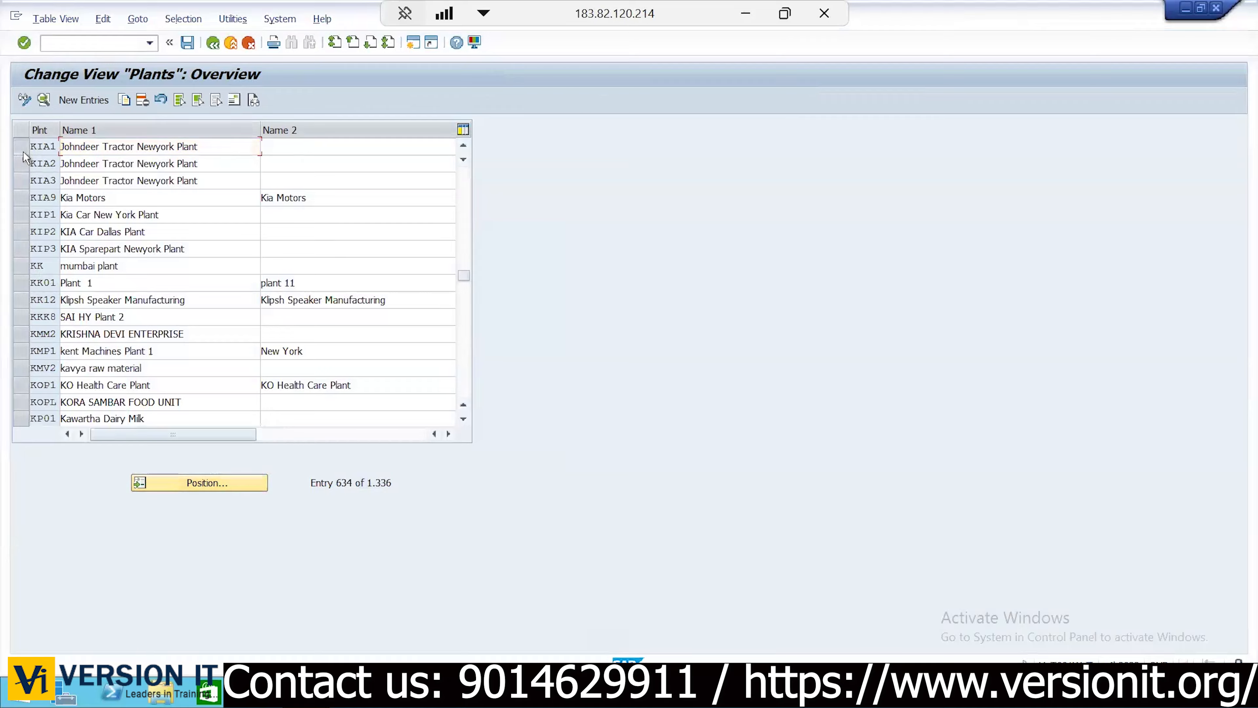
Change plant KIA1's Name 1 to 'KIA Car Manf Newyork Plant' on its details screen
{"action": "left_click", "coordinate": [44, 101]}
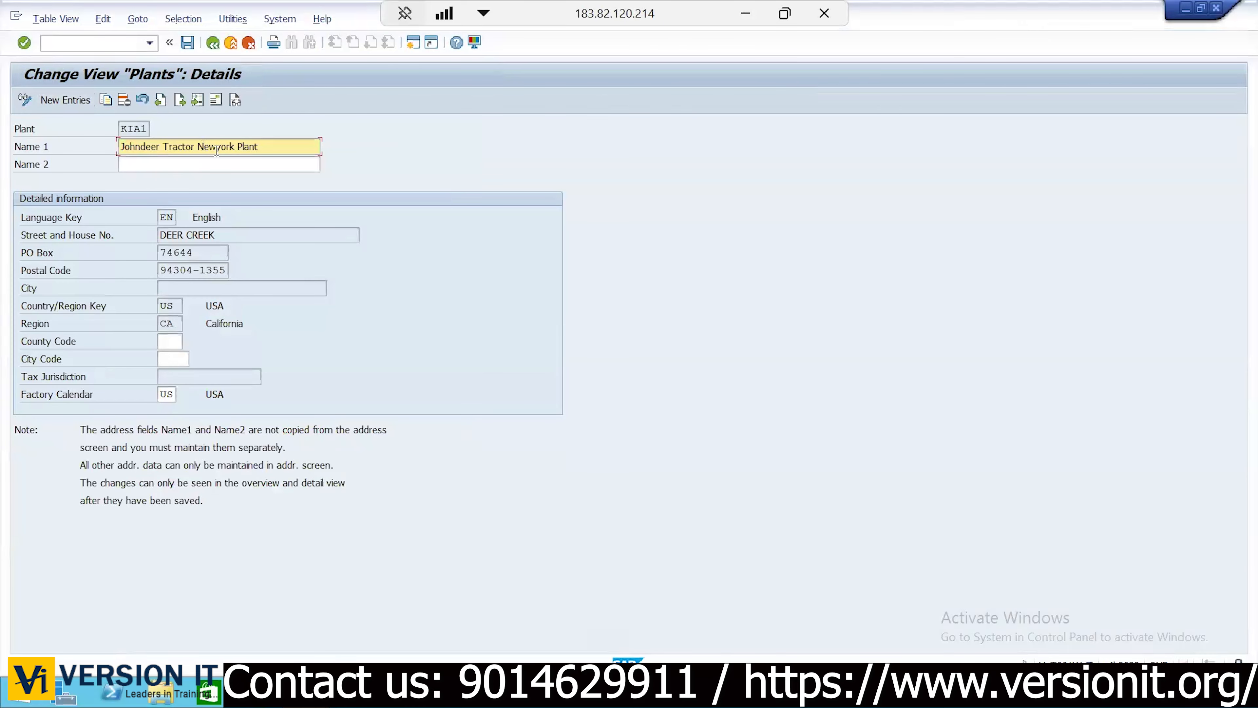
{"action": "triple_click", "coordinate": [217, 147]}
{"action": "type", "text": "Kia Car"}
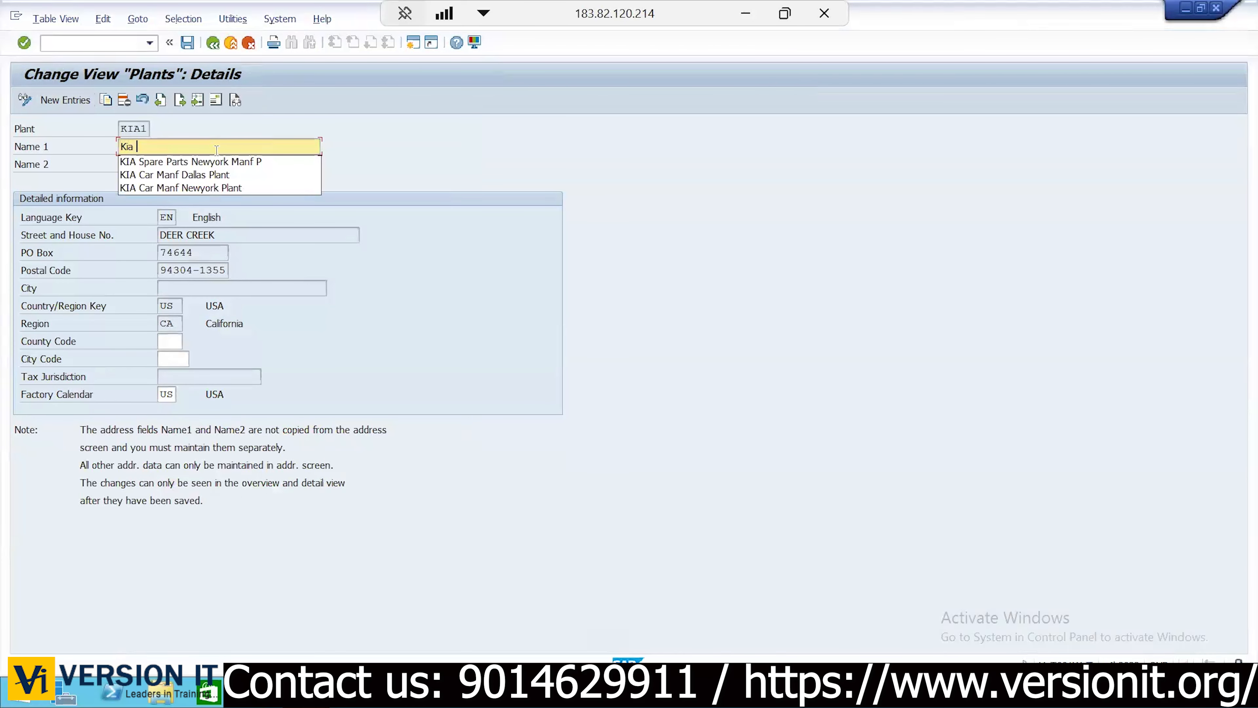
{"action": "key", "text": "Down"}
{"action": "key", "text": "Down"}
{"action": "key", "text": "Return"}
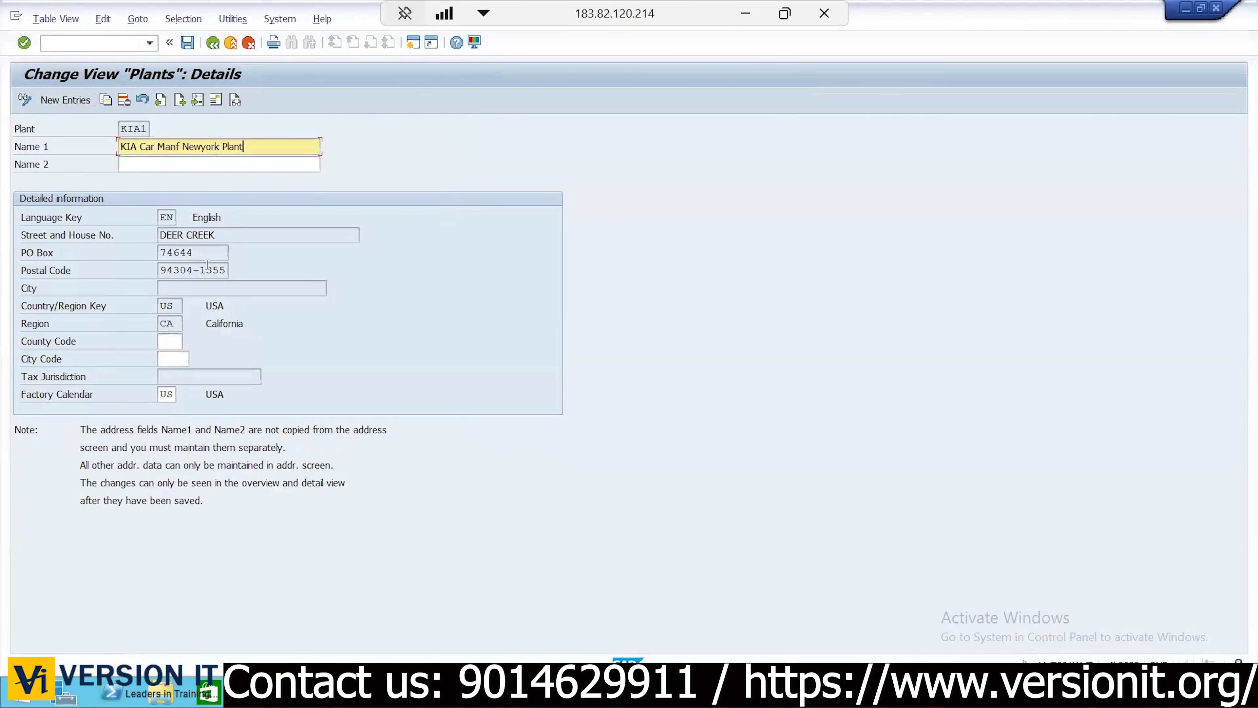
Set KIA1's address name to 'KIA Car Manf Newyork Plant'
{"action": "left_click", "coordinate": [216, 101]}
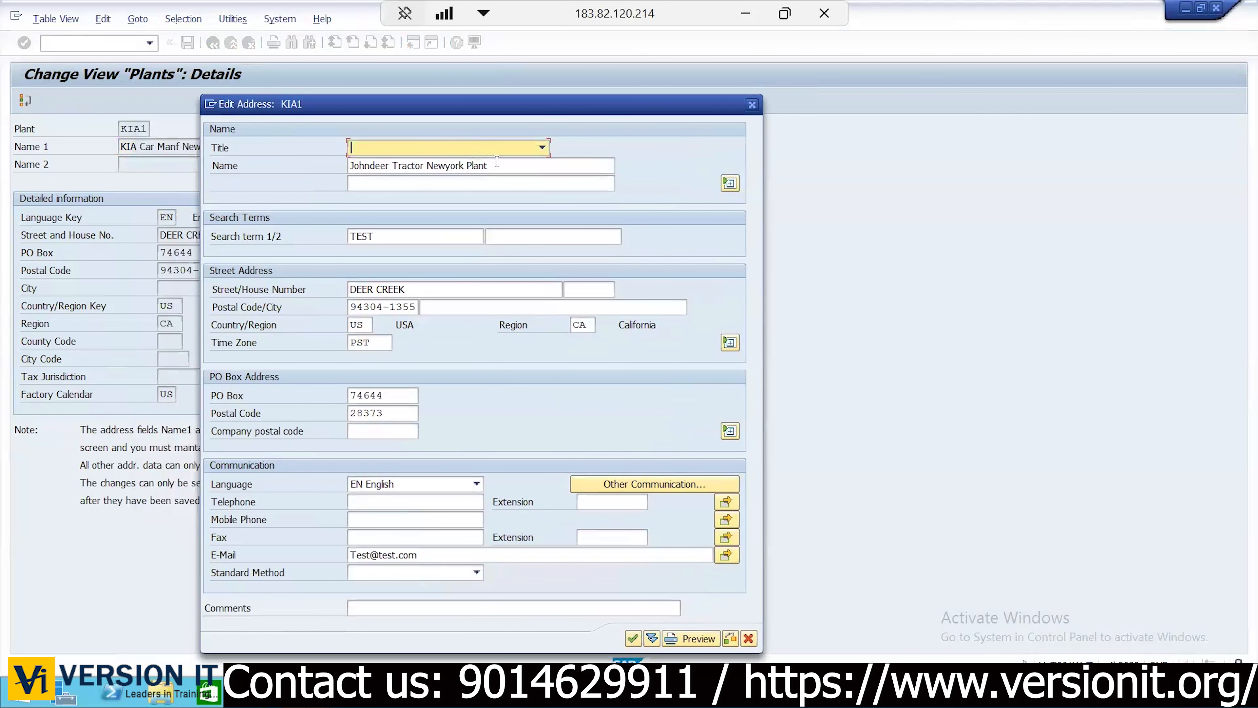
{"action": "triple_click", "coordinate": [497, 161]}
{"action": "type", "text": "KIA"}
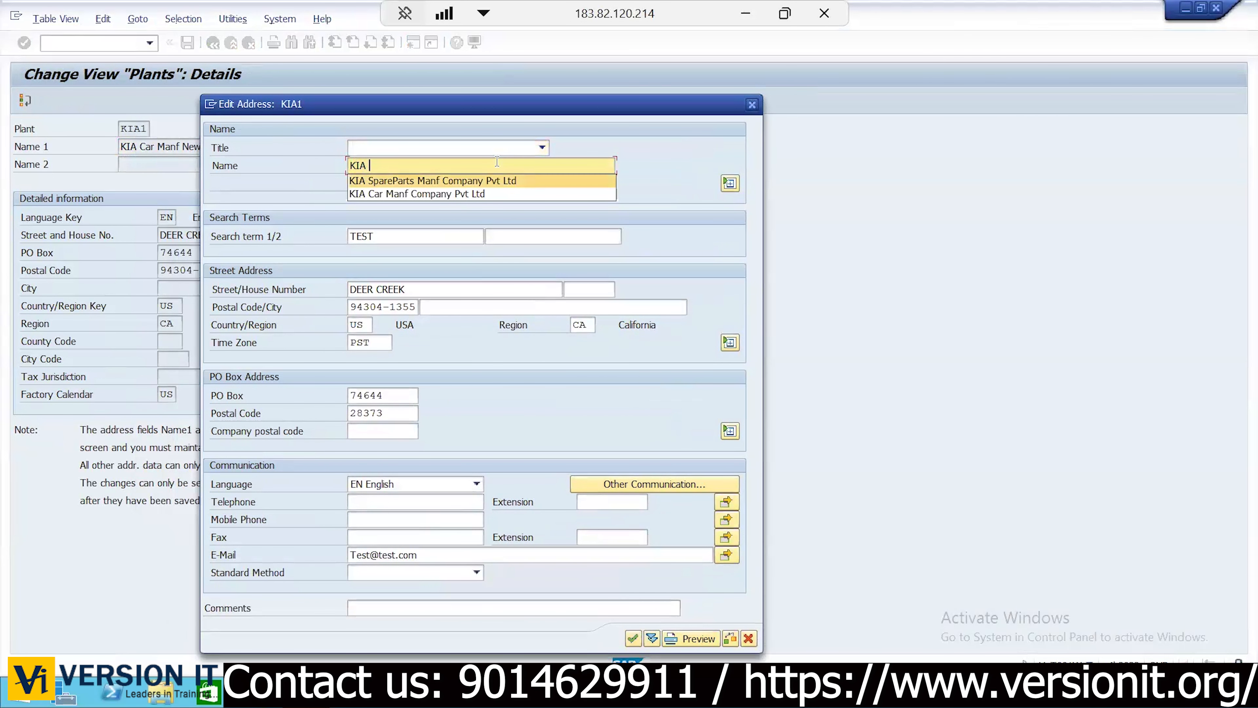
{"action": "key", "text": "Down"}
{"action": "key", "text": "Return"}
{"action": "key", "text": "BackSpace"}
{"action": "key", "text": "BackSpace"}
{"action": "key", "text": "BackSpace"}
{"action": "key", "text": "BackSpace"}
{"action": "key", "text": "BackSpace"}
{"action": "key", "text": "BackSpace"}
{"action": "key", "text": "BackSpace"}
{"action": "key", "text": "BackSpace"}
{"action": "key", "text": "BackSpace"}
{"action": "key", "text": "BackSpace"}
{"action": "key", "text": "BackSpace"}
{"action": "key", "text": "BackSpace"}
{"action": "key", "text": "BackSpace"}
{"action": "key", "text": "BackSpace"}
{"action": "key", "text": "BackSpace"}
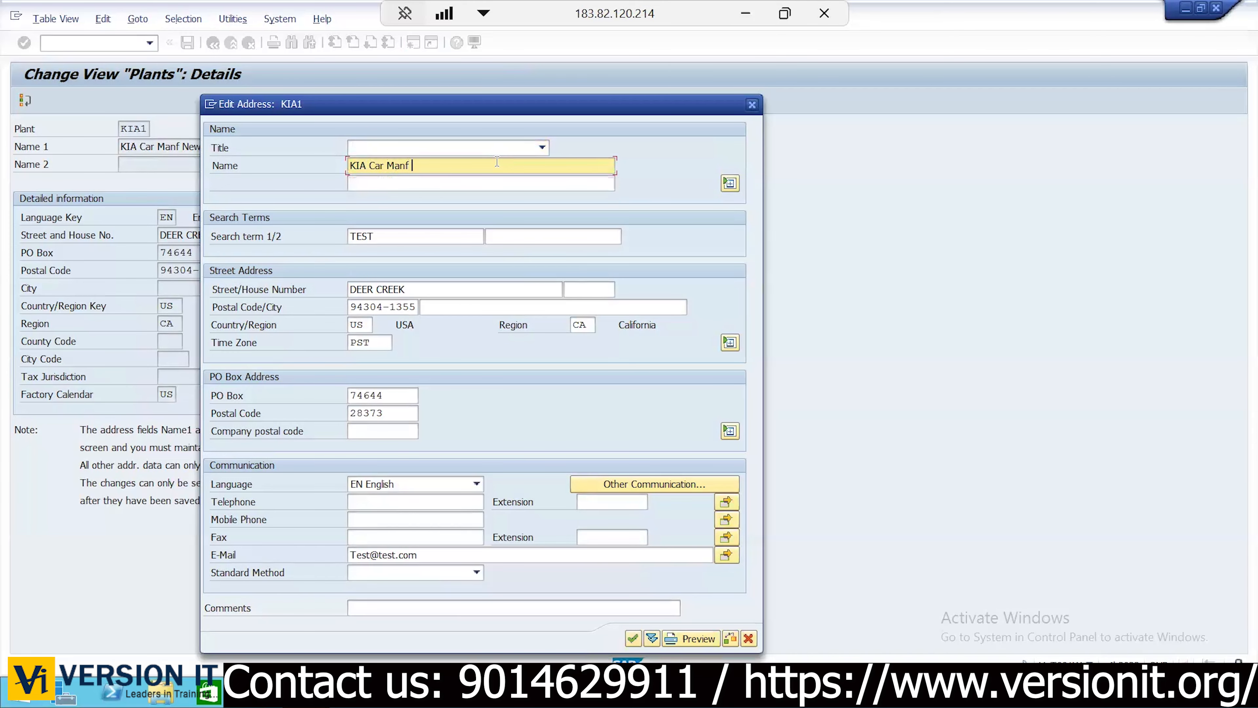
{"action": "type", "text": "Newyork Plant"}
Enter search term KIA1 and house number 546, begin the city, and close the address
{"action": "left_click", "coordinate": [422, 231]}
{"action": "key", "text": "BackSpace"}
{"action": "key", "text": "BackSpace"}
{"action": "key", "text": "BackSpace"}
{"action": "key", "text": "BackSpace"}
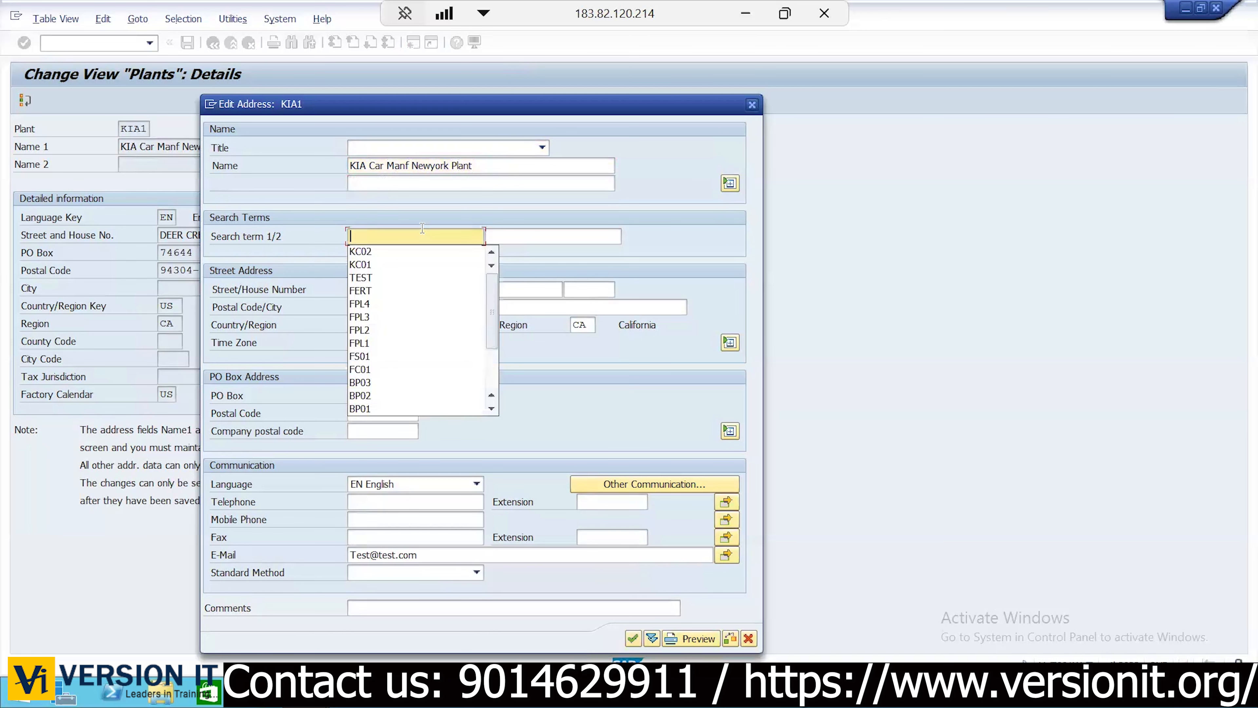
{"action": "type", "text": "KIA1"}
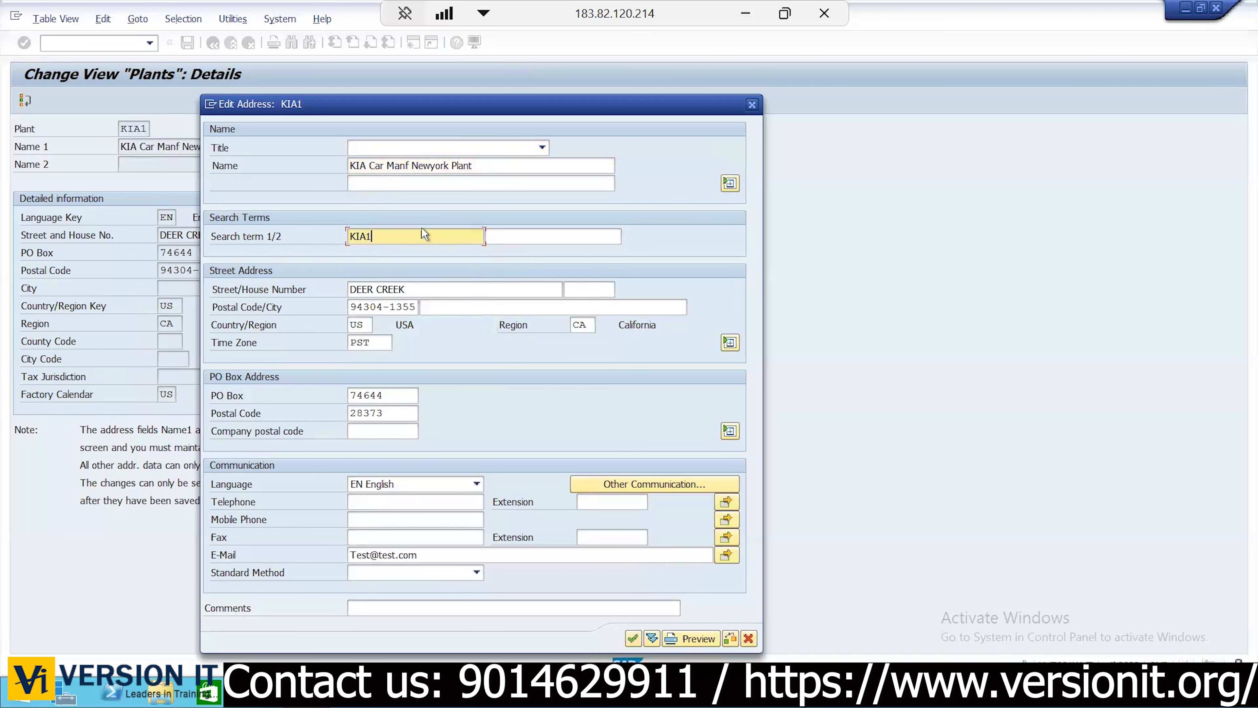
{"action": "left_click", "coordinate": [582, 292]}
{"action": "type", "text": "546"}
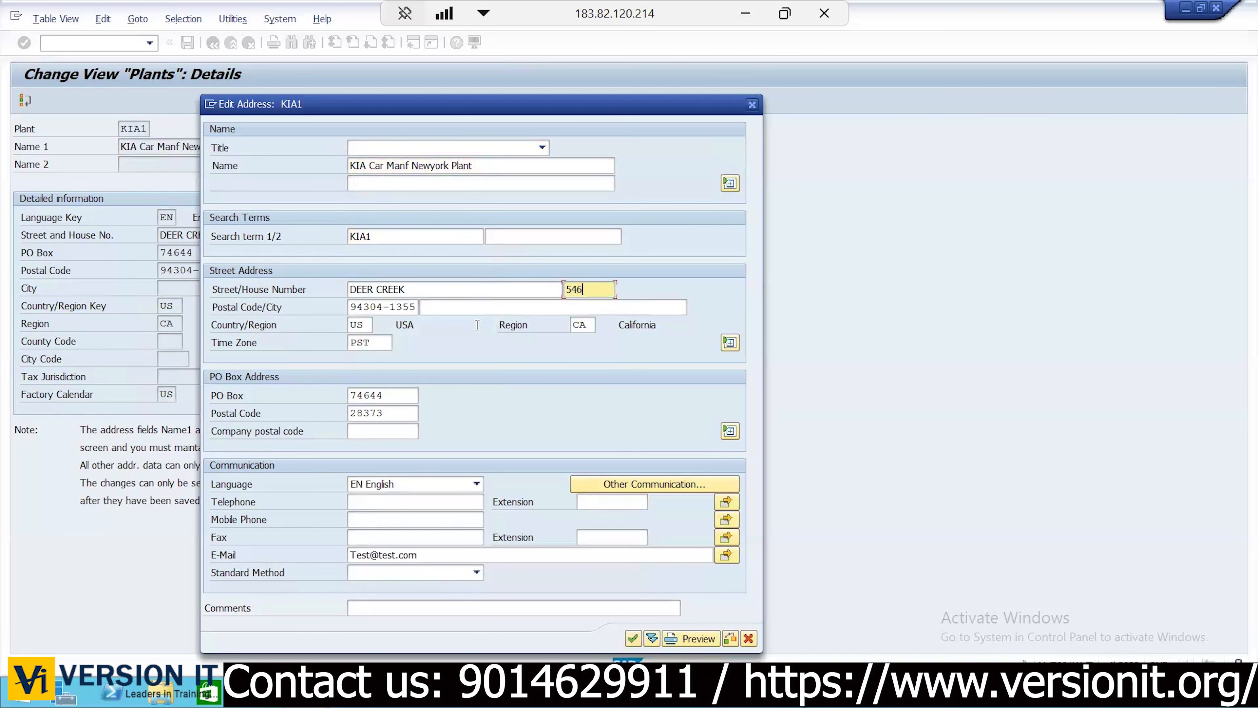
{"action": "left_click", "coordinate": [442, 311]}
{"action": "type", "text": "N"}
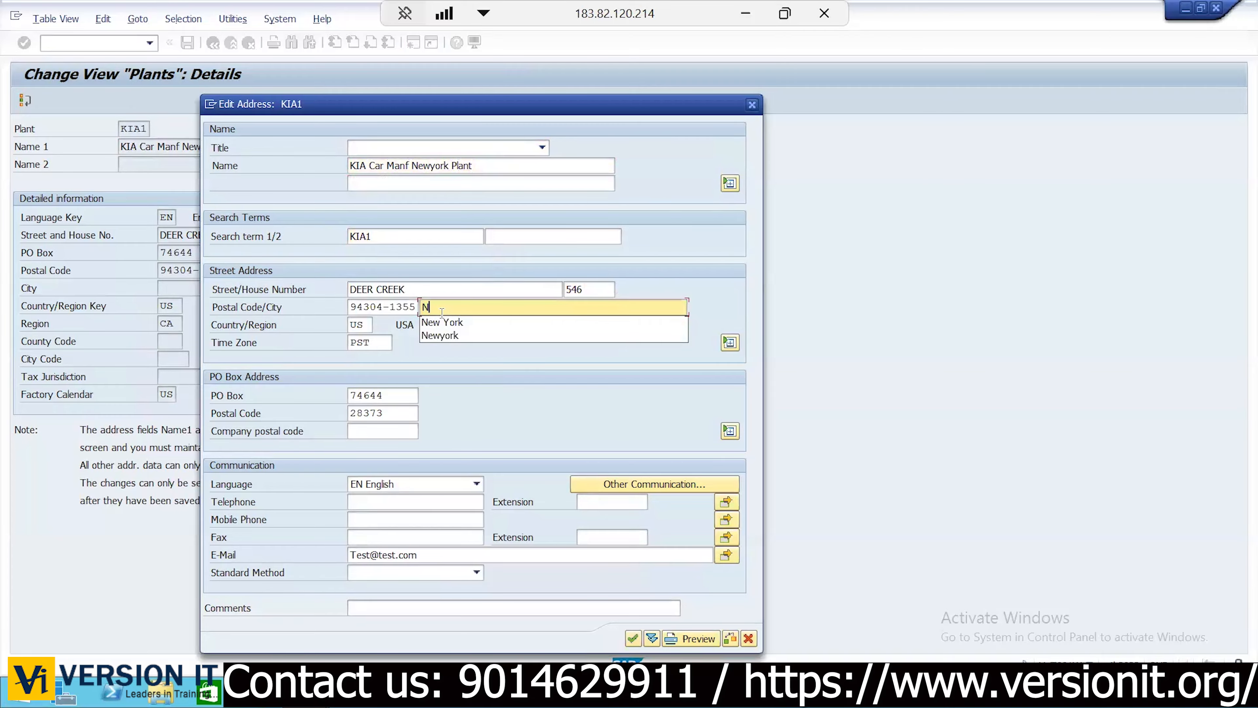
{"action": "key", "text": "Return"}
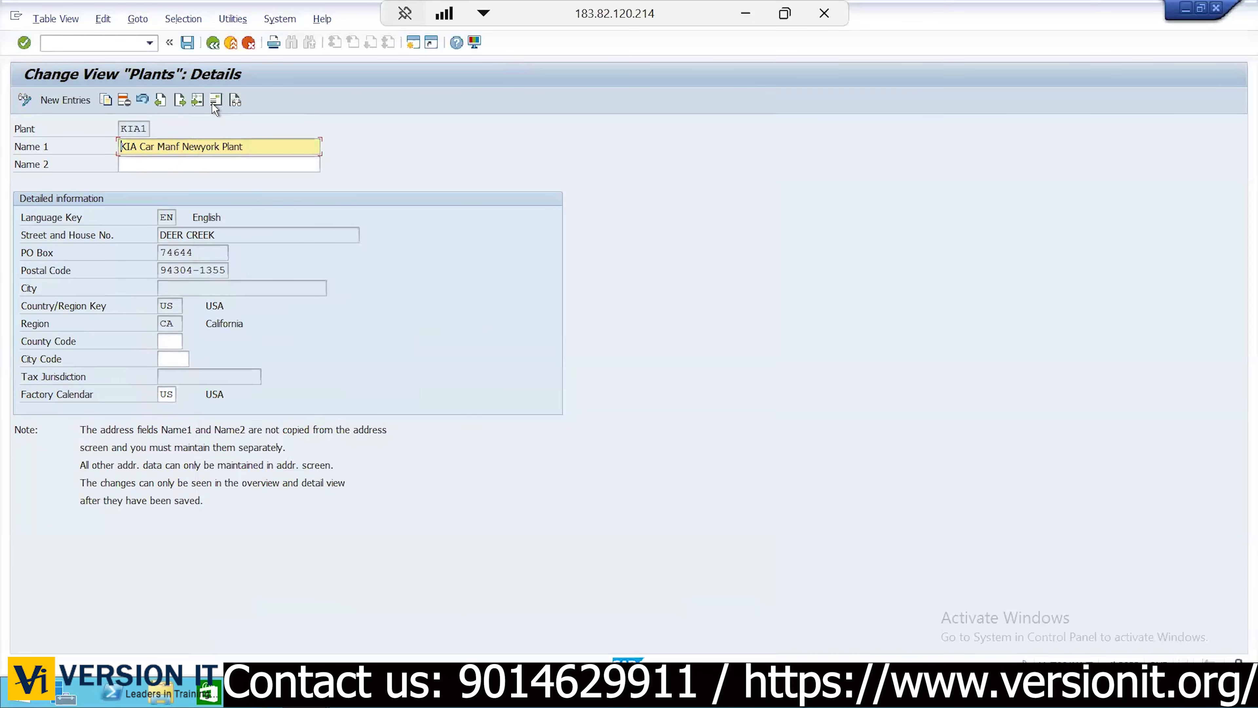
Set KIA1's address city to Newyork and postal code to 94304
{"action": "left_click", "coordinate": [215, 104]}
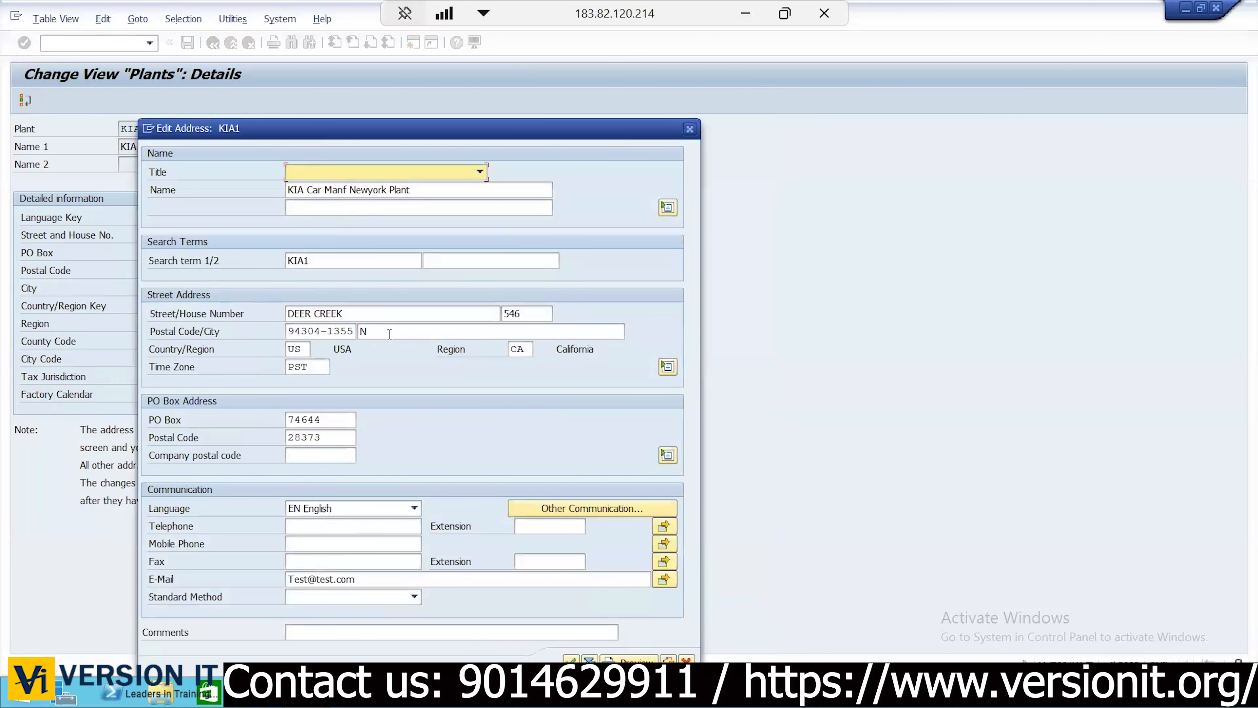
{"action": "left_click", "coordinate": [388, 330]}
{"action": "type", "text": "ewyork"}
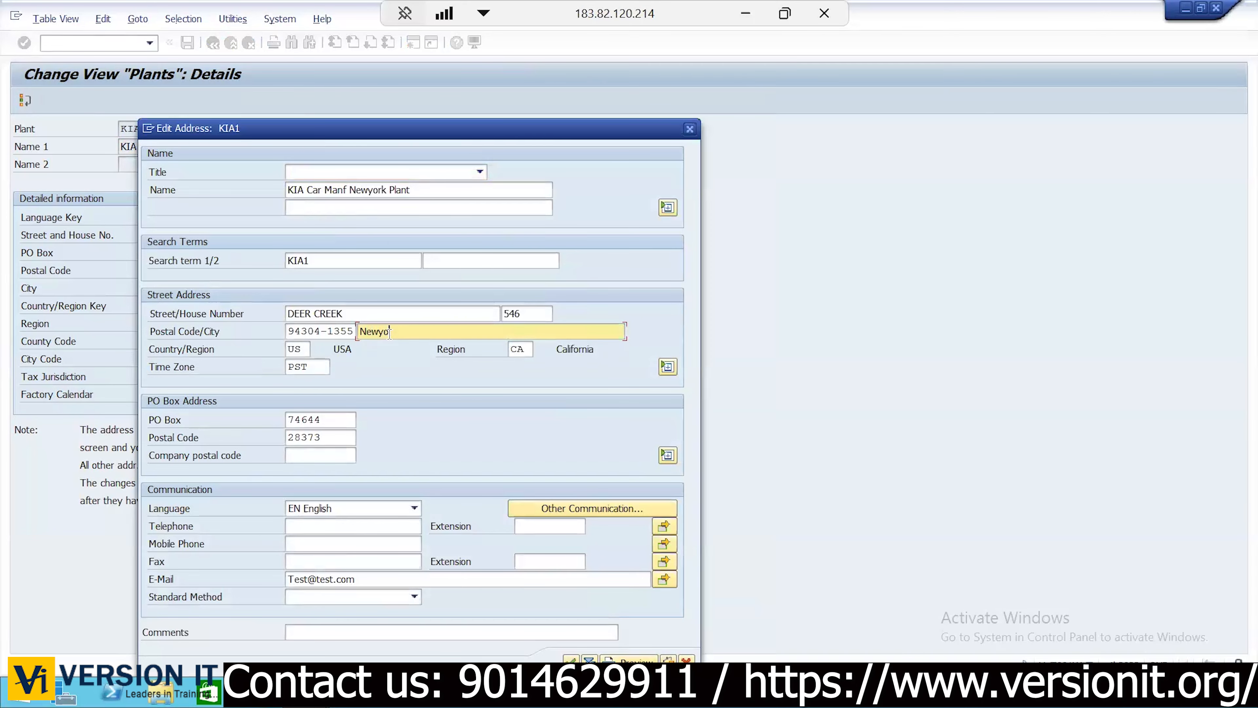
{"action": "left_click", "coordinate": [352, 331]}
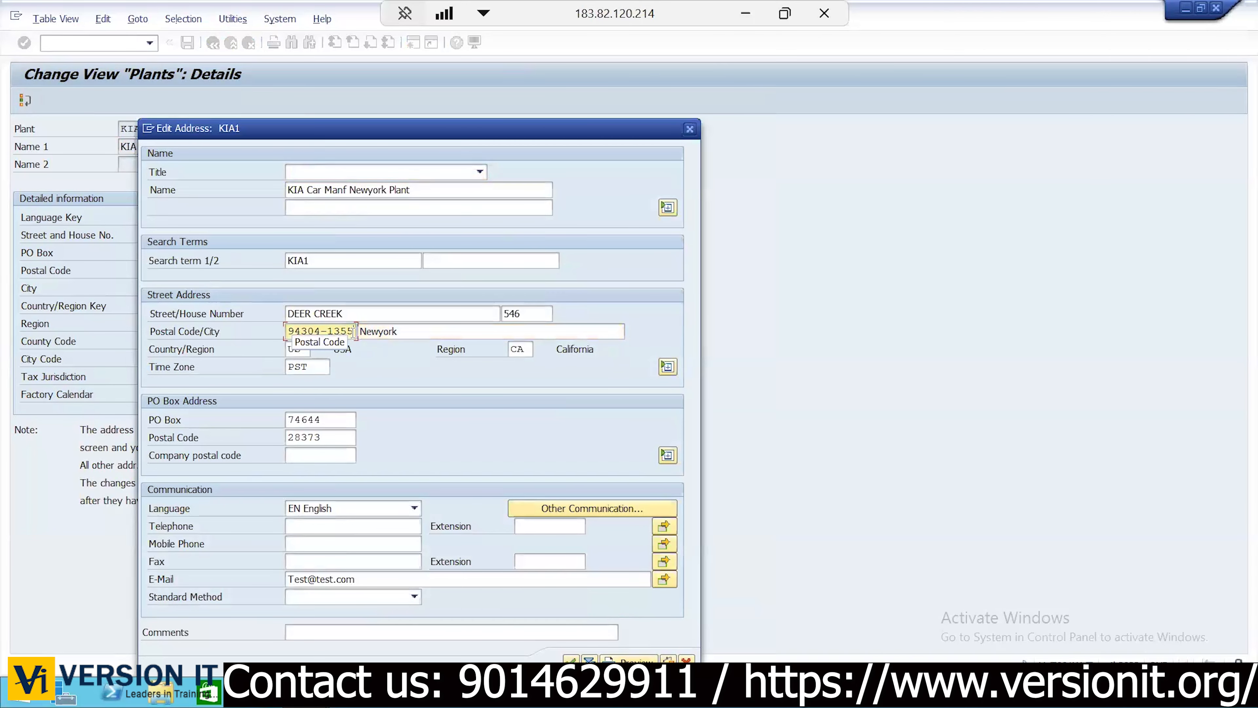
{"action": "key", "text": "BackSpace"}
{"action": "key", "text": "BackSpace"}
{"action": "key", "text": "BackSpace"}
{"action": "key", "text": "BackSpace"}
{"action": "key", "text": "BackSpace"}
{"action": "key", "text": "BackSpace"}
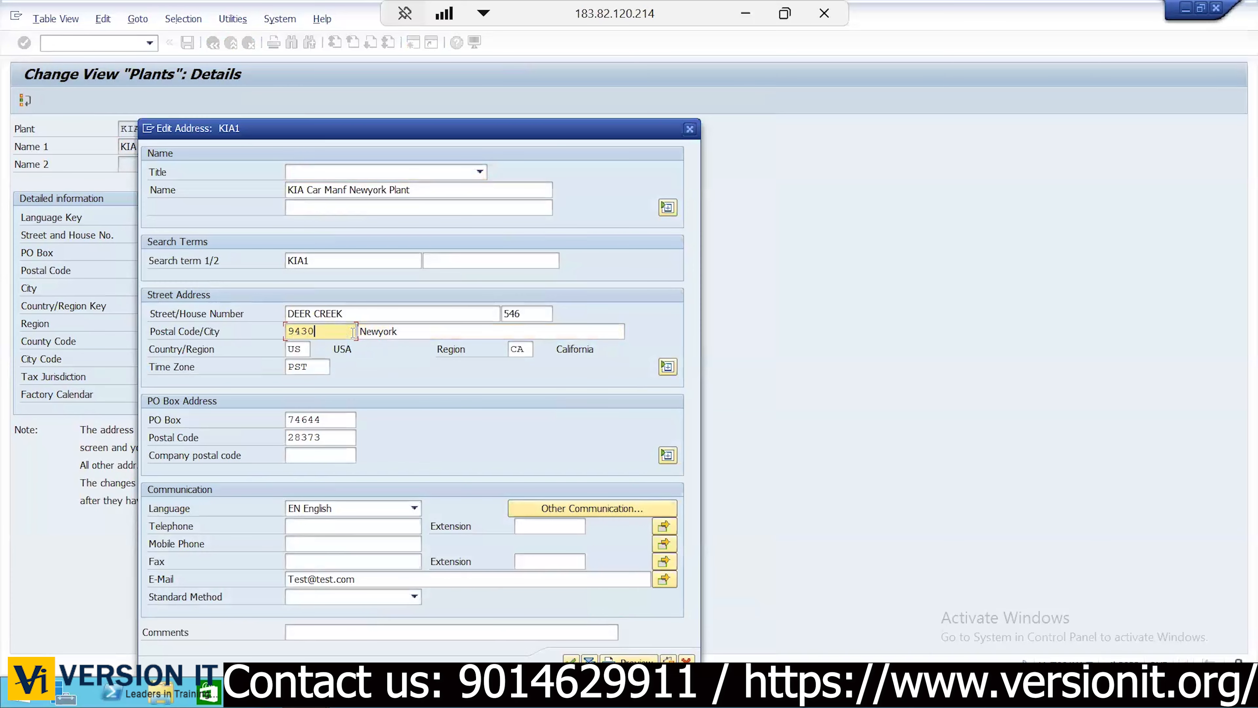
{"action": "type", "text": "4"}
Change the region to NY and time zone to EST, then accept the address
{"action": "left_click", "coordinate": [528, 348]}
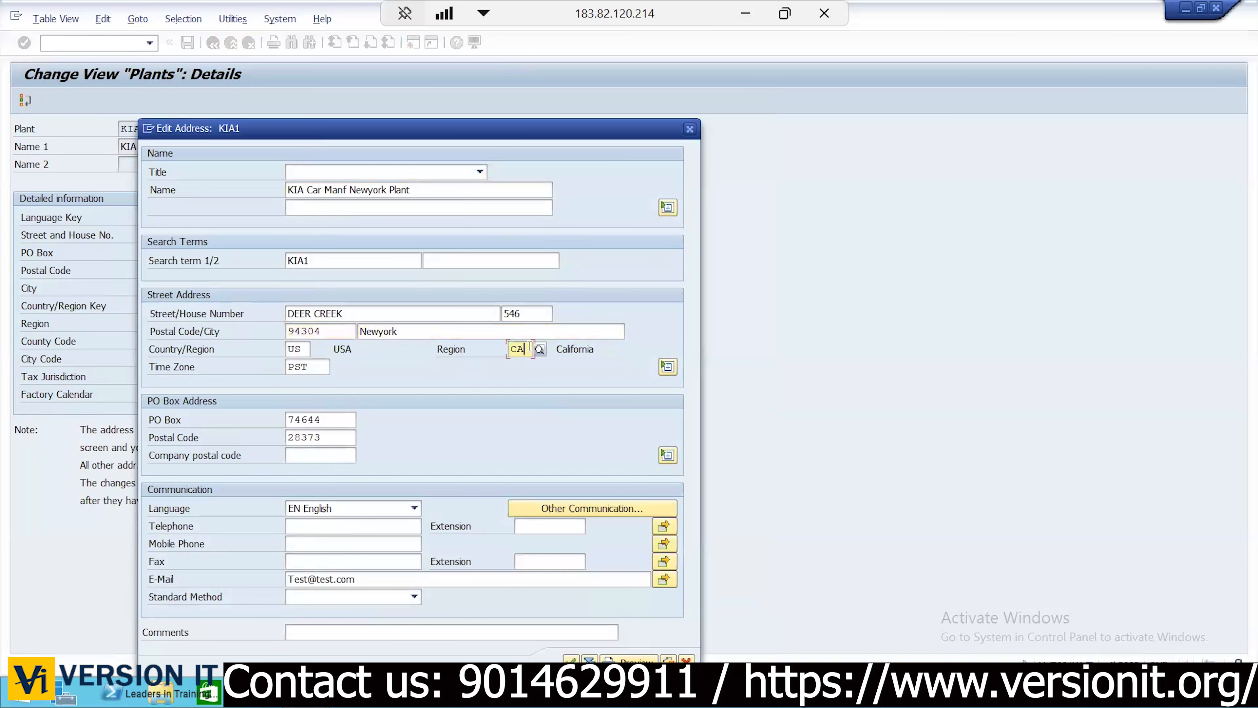
{"action": "key", "text": "BackSpace"}
{"action": "key", "text": "BackSpace"}
{"action": "type", "text": "NY"}
{"action": "left_click", "coordinate": [324, 370]}
{"action": "key", "text": "BackSpace"}
{"action": "key", "text": "BackSpace"}
{"action": "key", "text": "BackSpace"}
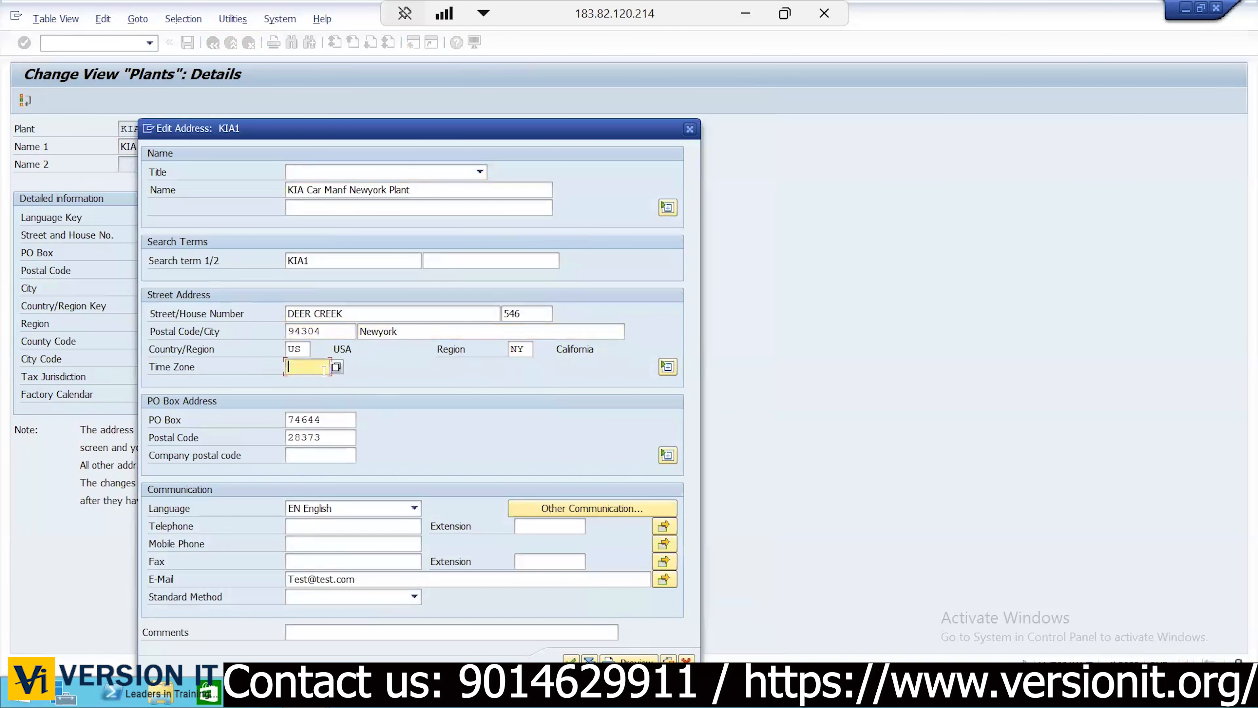
{"action": "type", "text": "EST"}
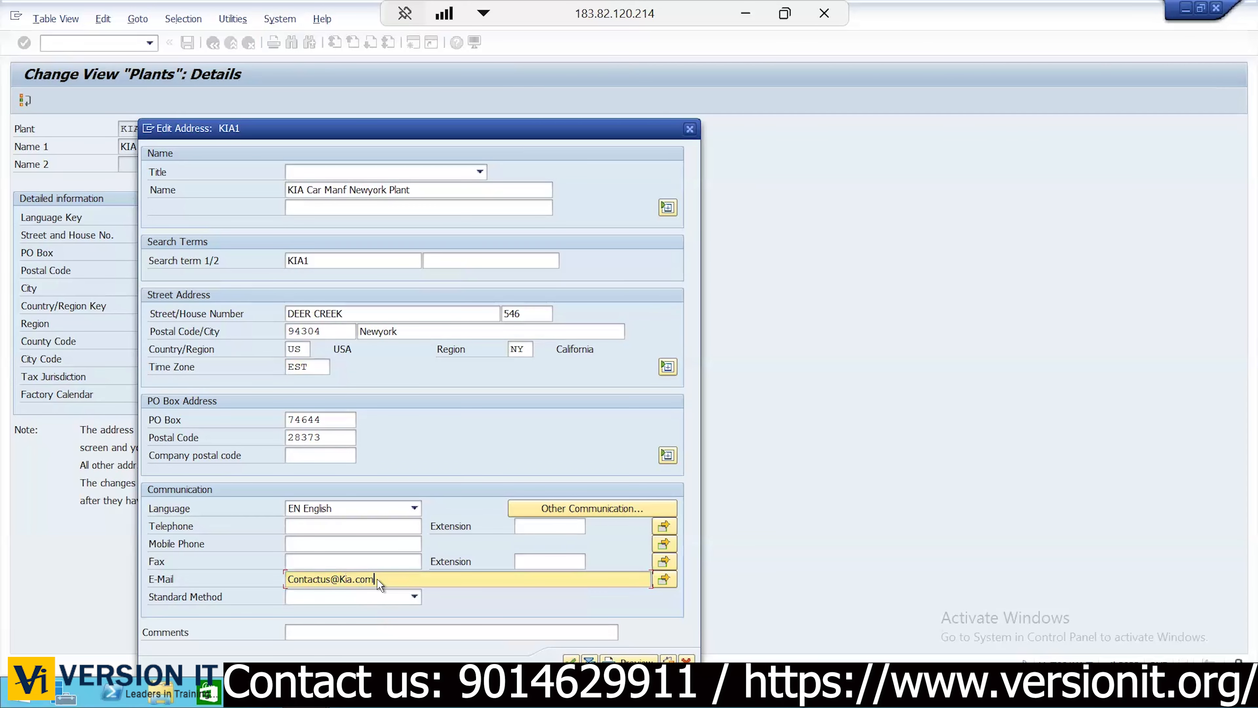
{"action": "key", "text": "Return"}
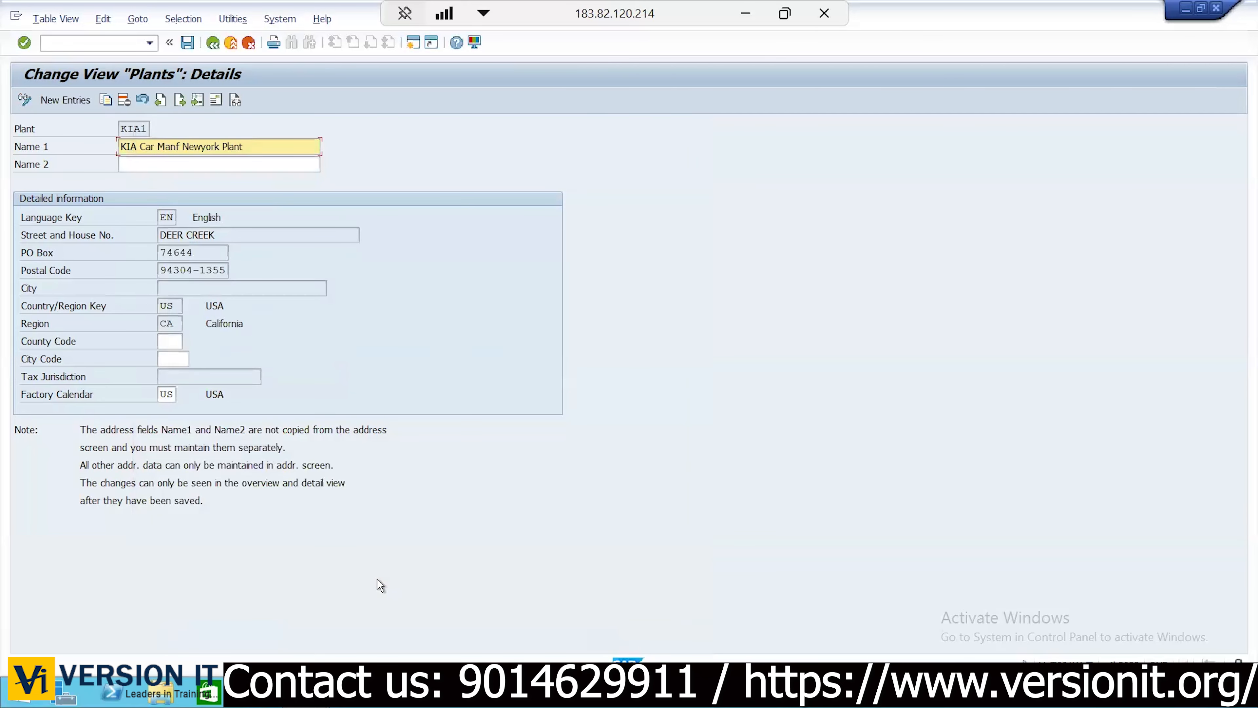
{"action": "left_click", "coordinate": [187, 40]}
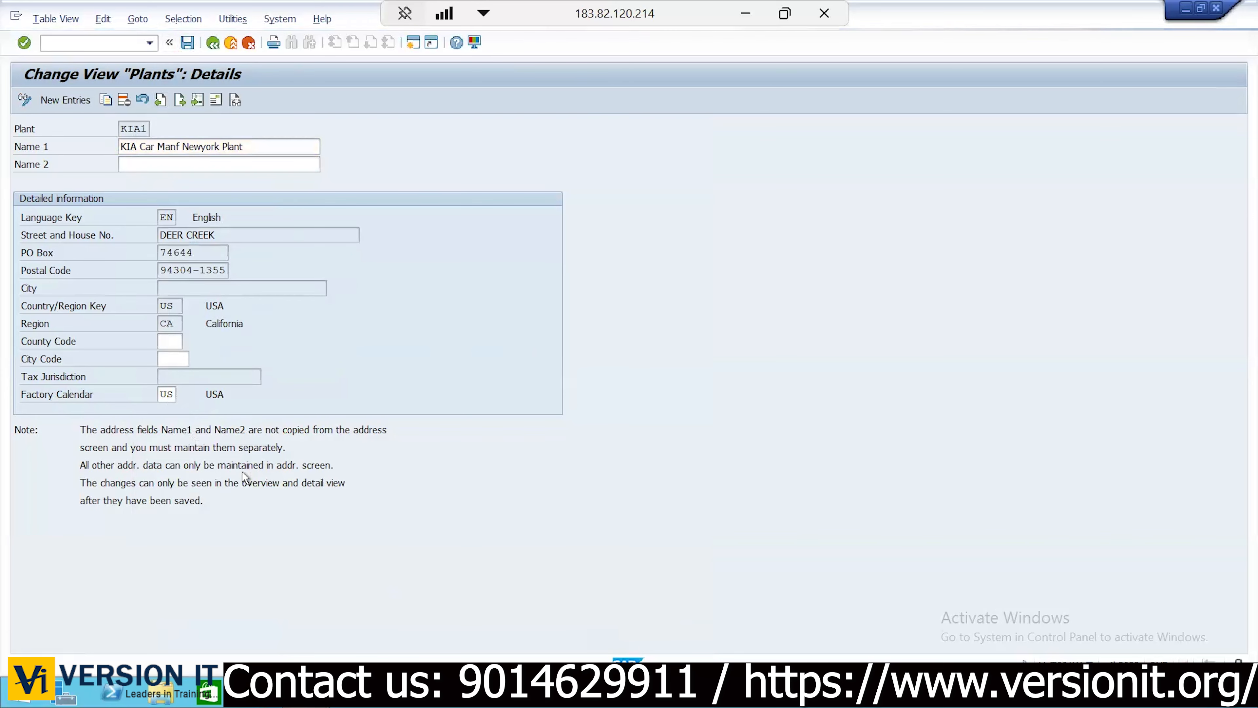
{"action": "left_click", "coordinate": [306, 256]}
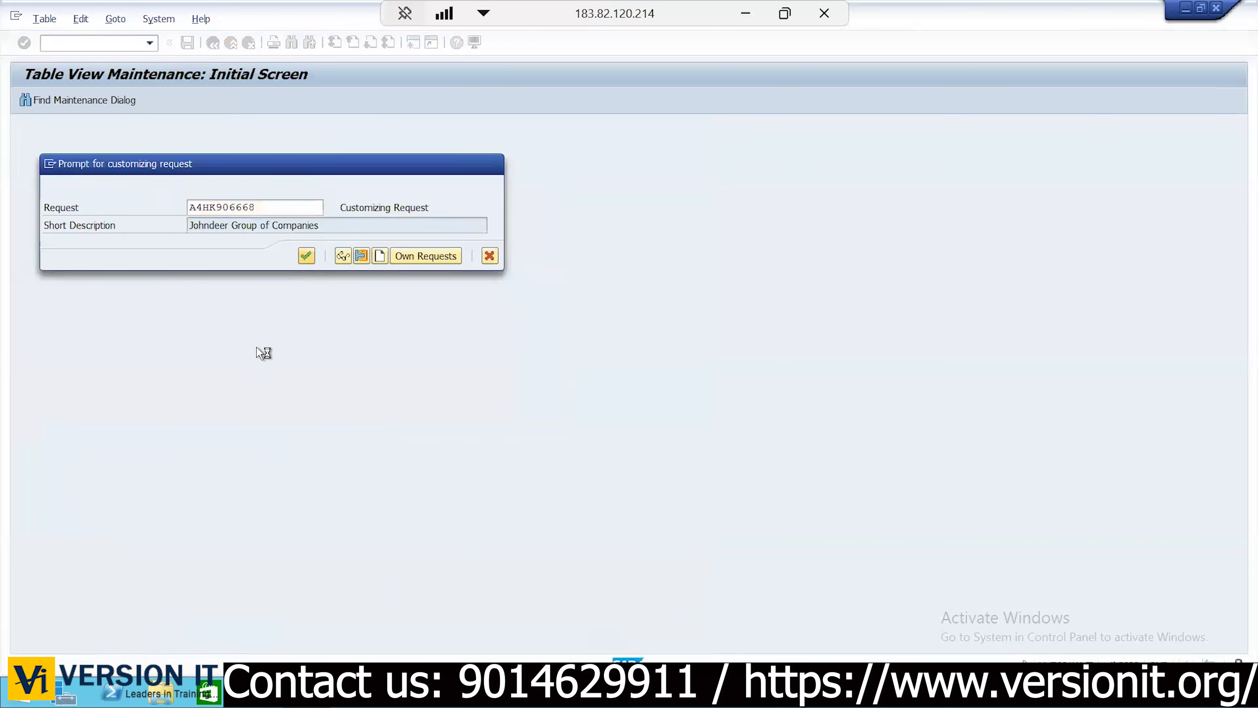
{"action": "left_click", "coordinate": [177, 397]}
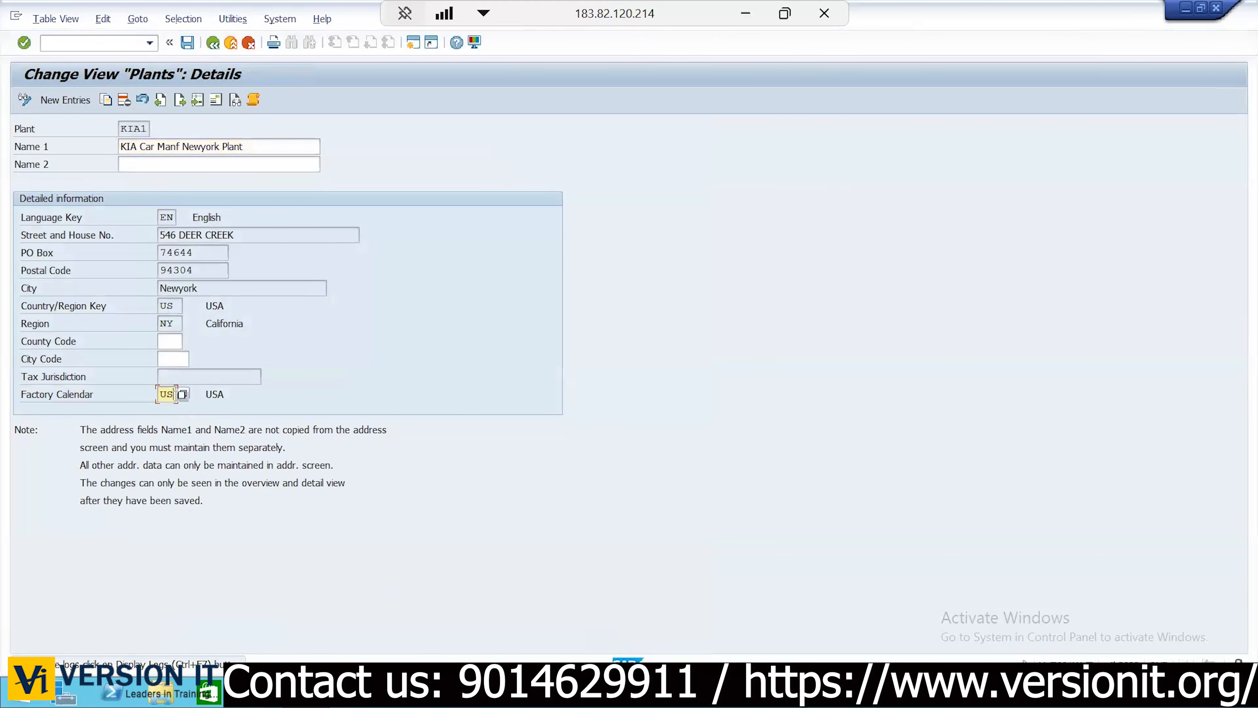
Set plant KIA1's factory calendar to US (USA) from the calendar list
{"action": "left_click", "coordinate": [182, 394]}
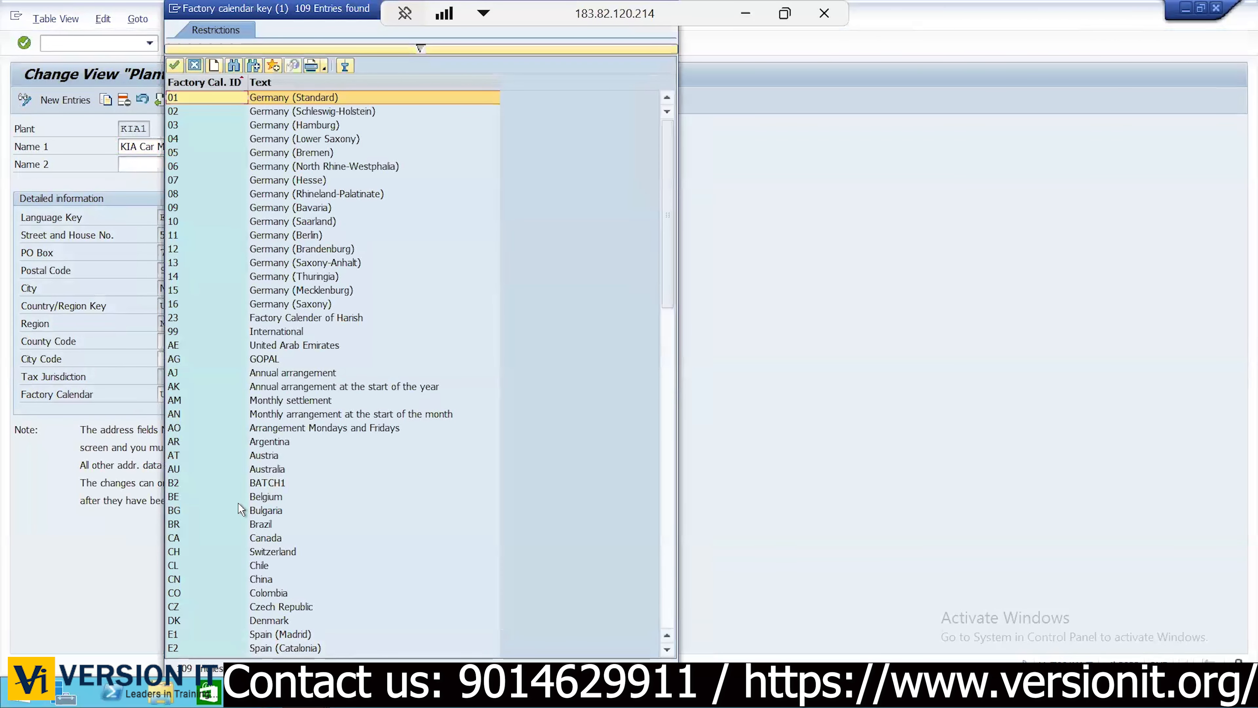
{"action": "left_click", "coordinate": [664, 470]}
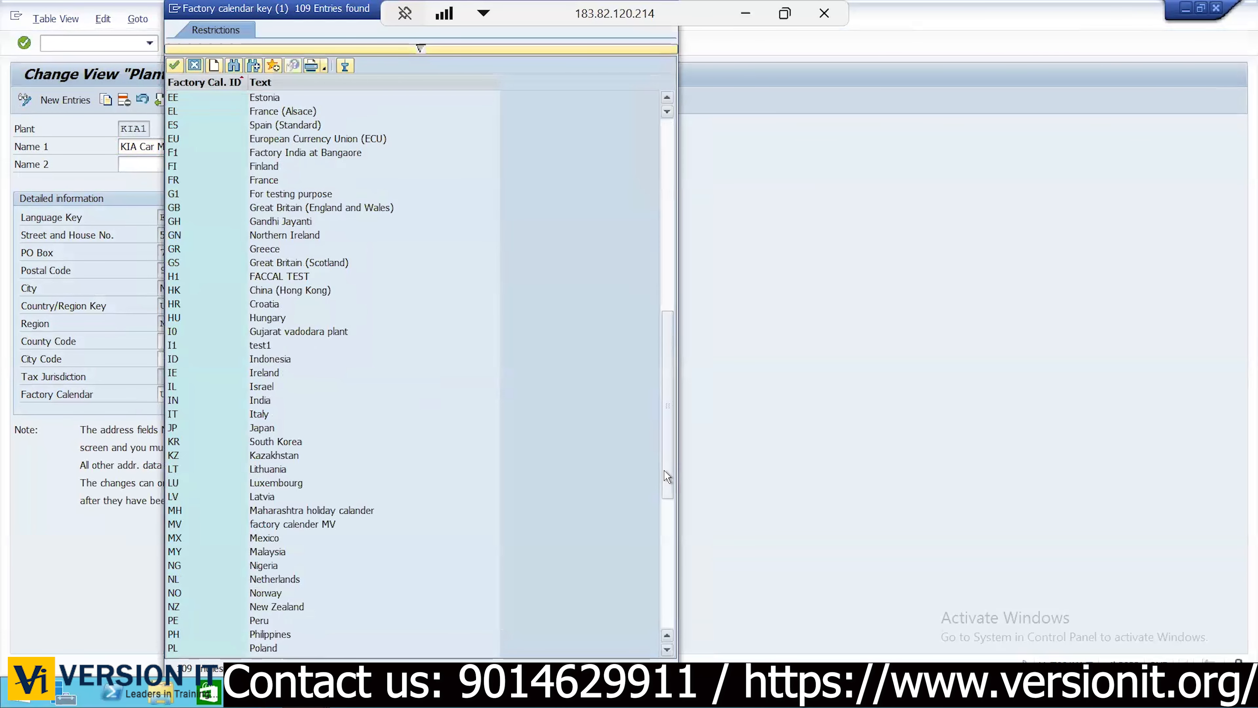
{"action": "left_click", "coordinate": [668, 597]}
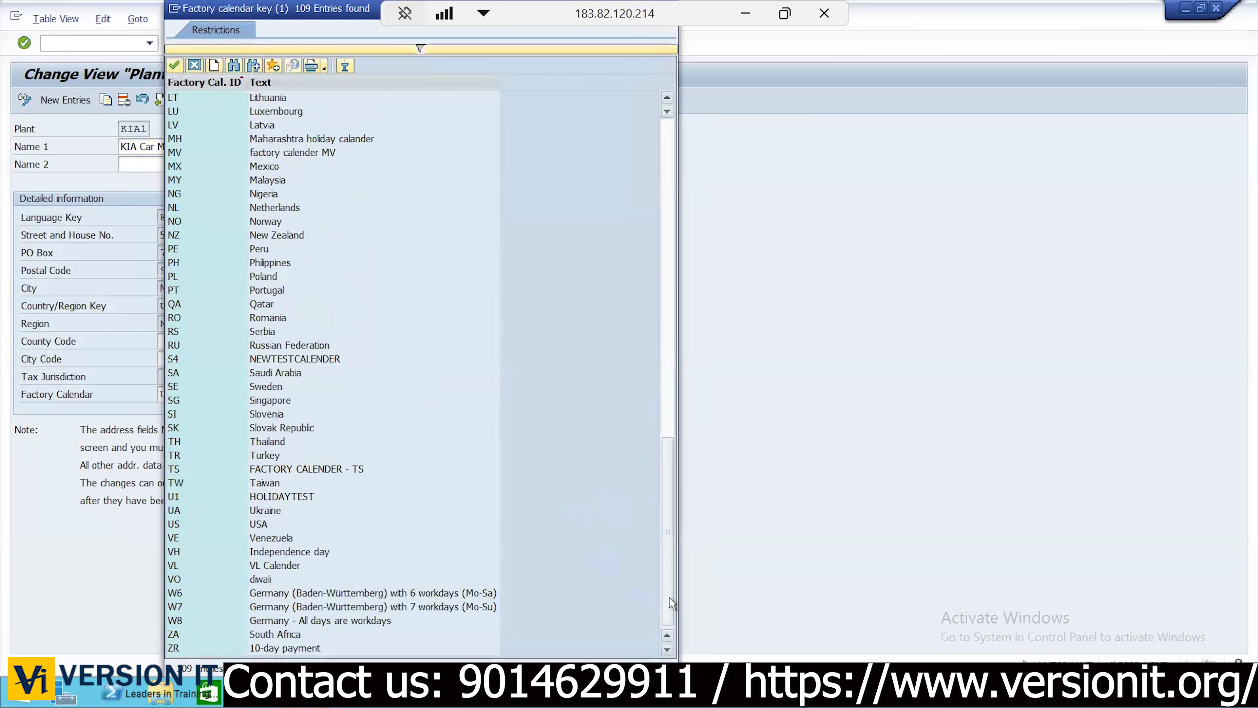
{"action": "double_click", "coordinate": [455, 526]}
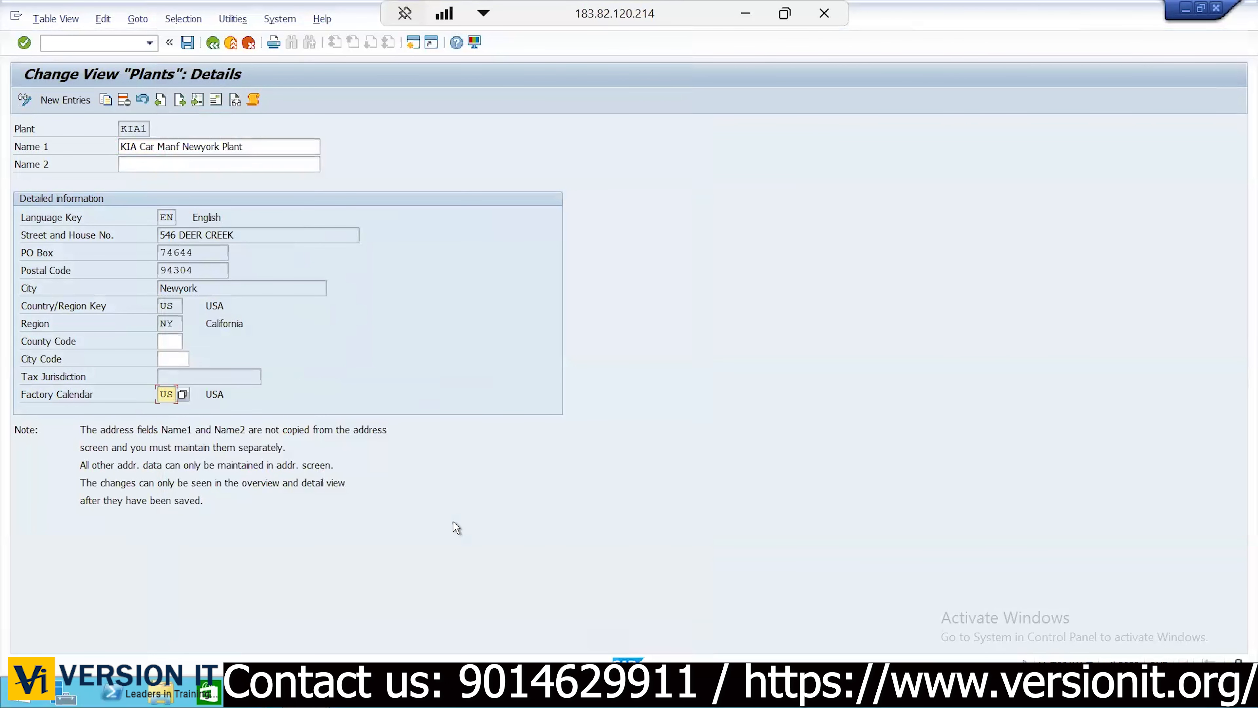
Open the SAP Calendar main menu with transaction /oscal
{"action": "left_click", "coordinate": [112, 45]}
{"action": "type", "text": "/oscal"}
{"action": "key", "text": "Return"}
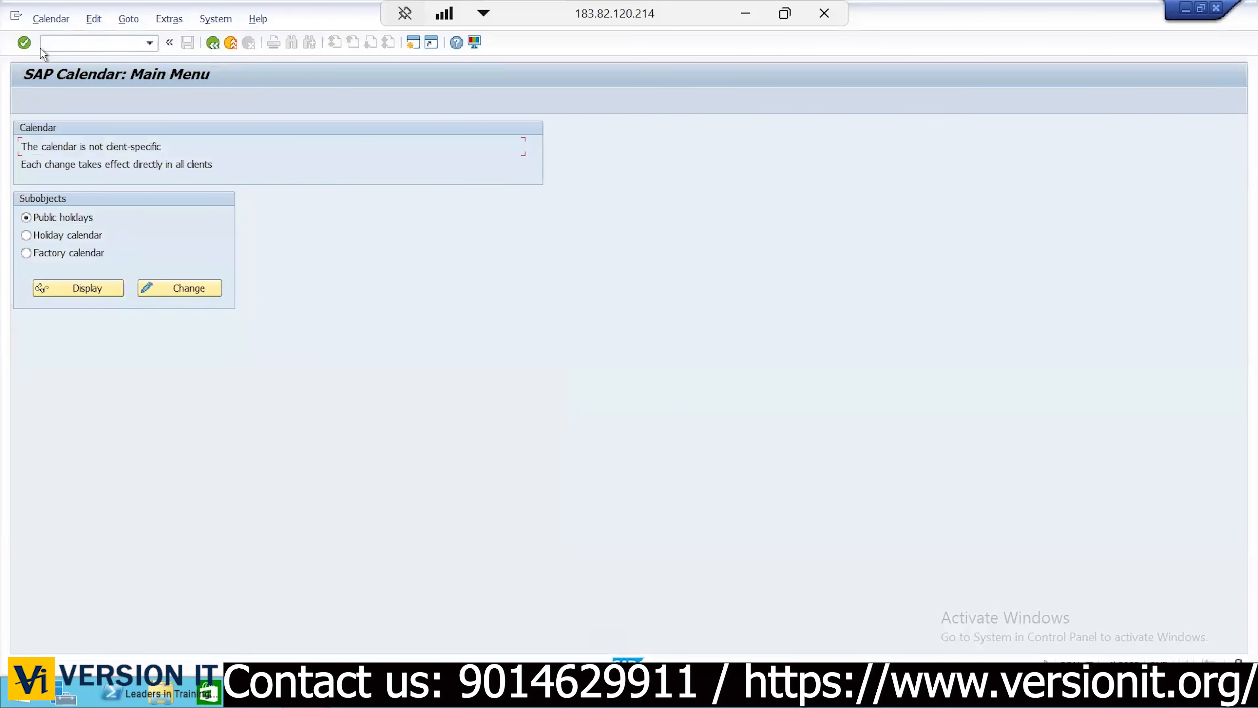
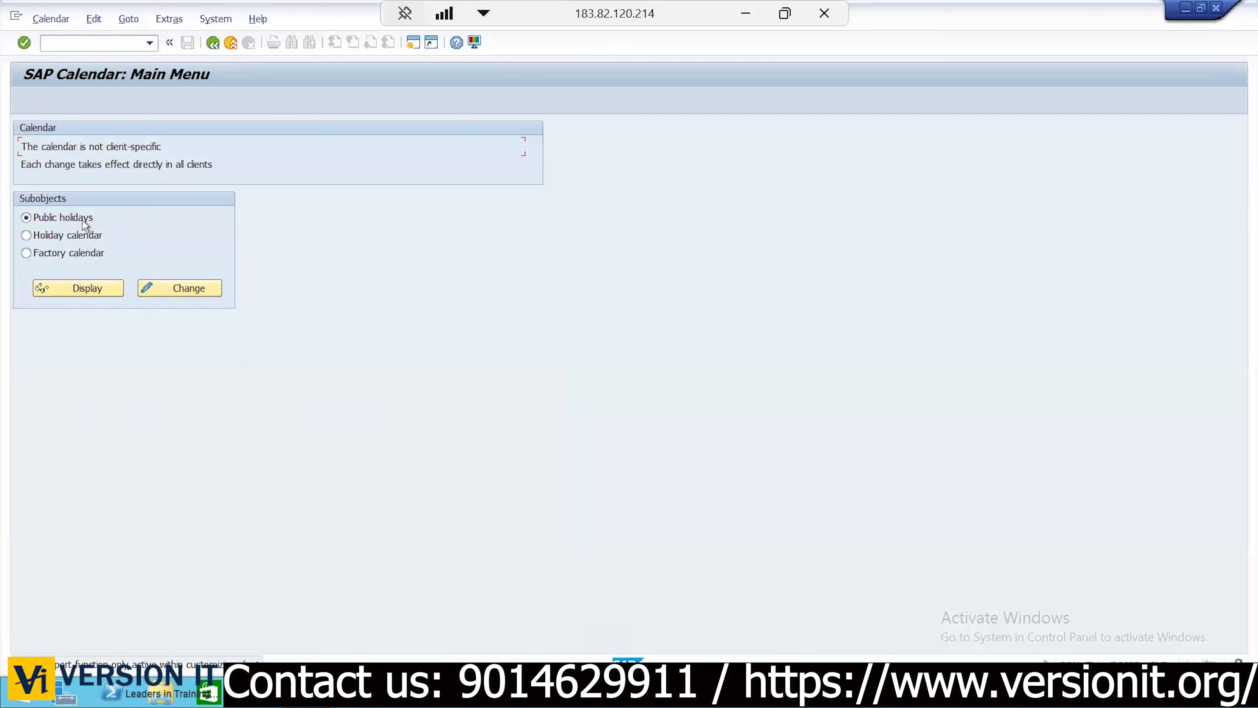
Switch to the factory calendar, then return to plant KIA1's details showing calendar US
{"action": "left_click", "coordinate": [65, 254]}
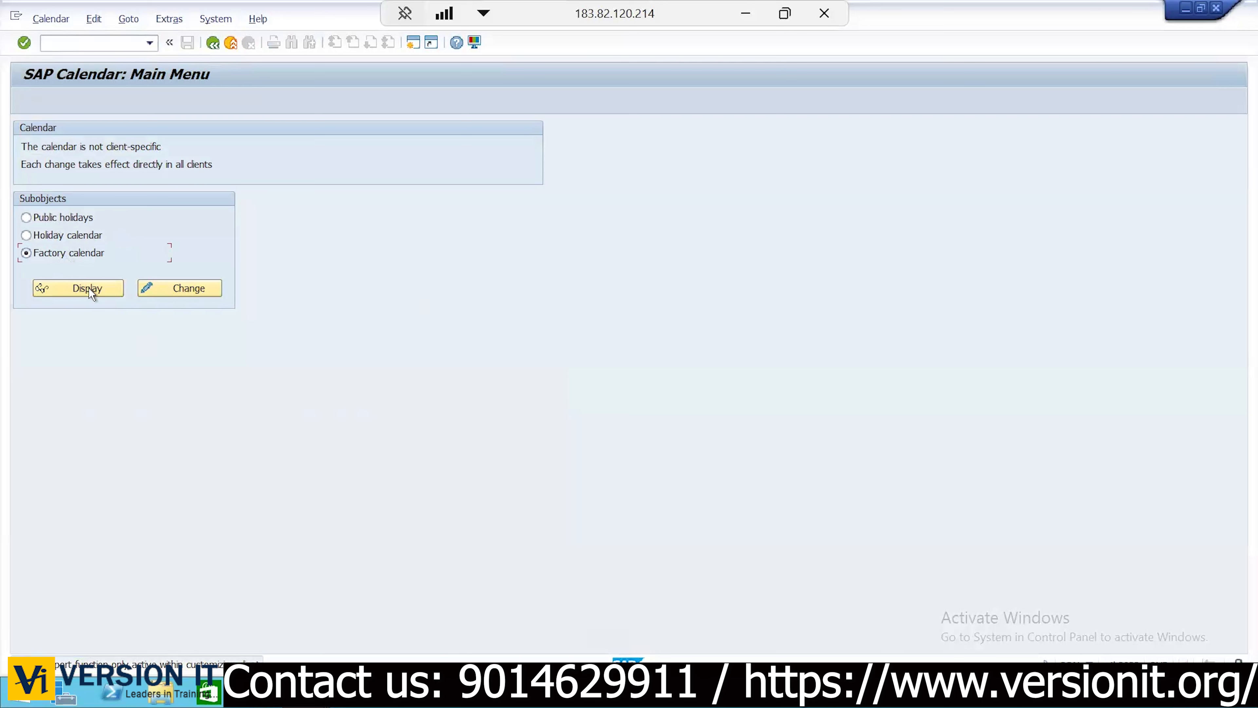
{"action": "left_click", "coordinate": [181, 287]}
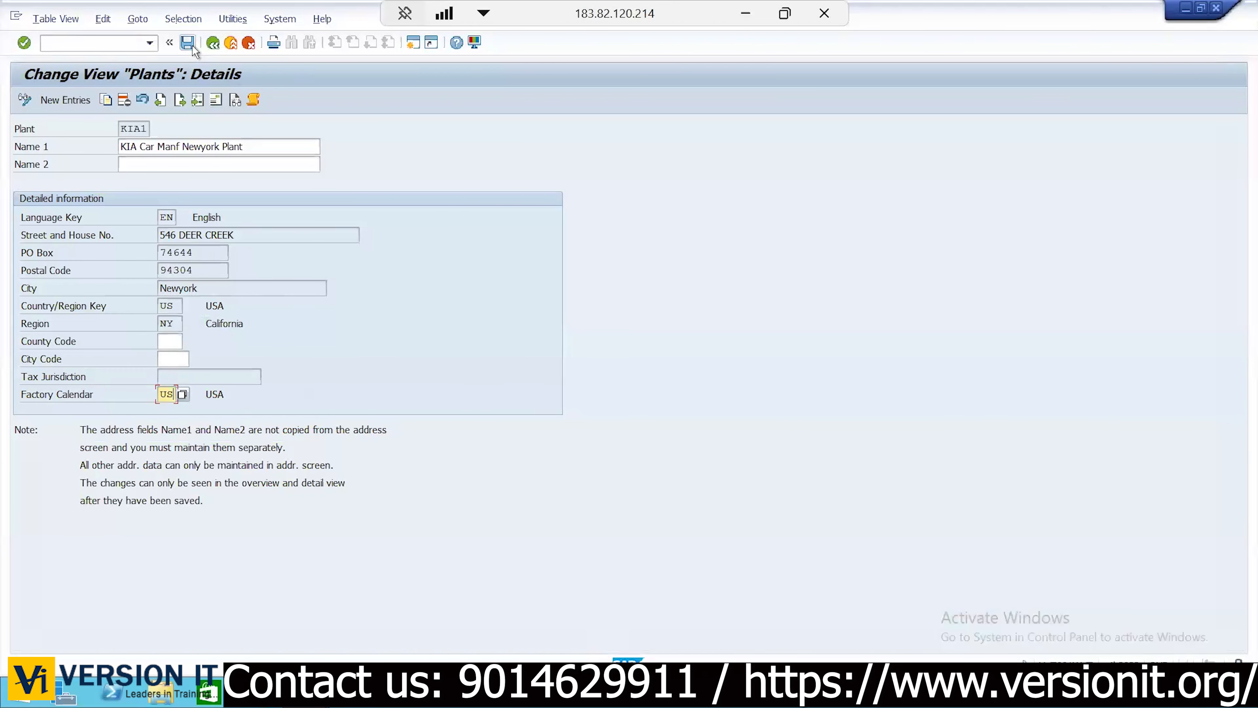
Save plant KIA1 and open plant KIA2's details from the plants overview
{"action": "left_click", "coordinate": [213, 43]}
{"action": "left_click", "coordinate": [213, 44]}
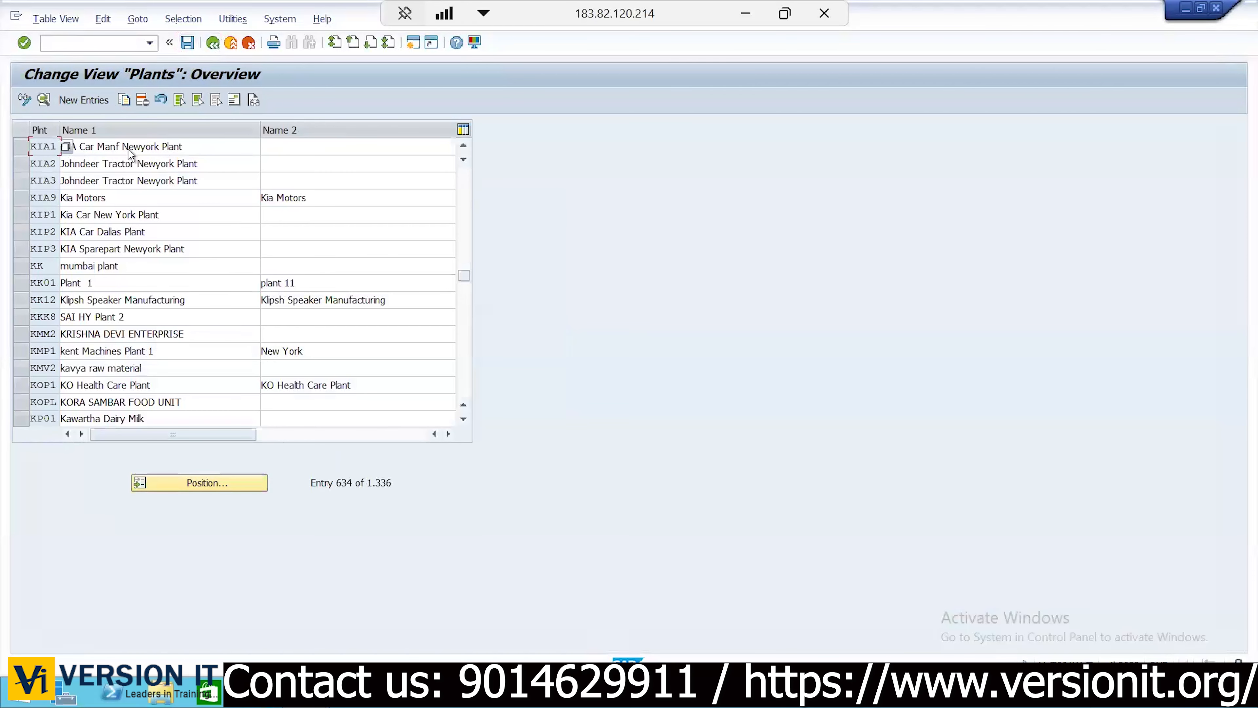
{"action": "left_click", "coordinate": [37, 166]}
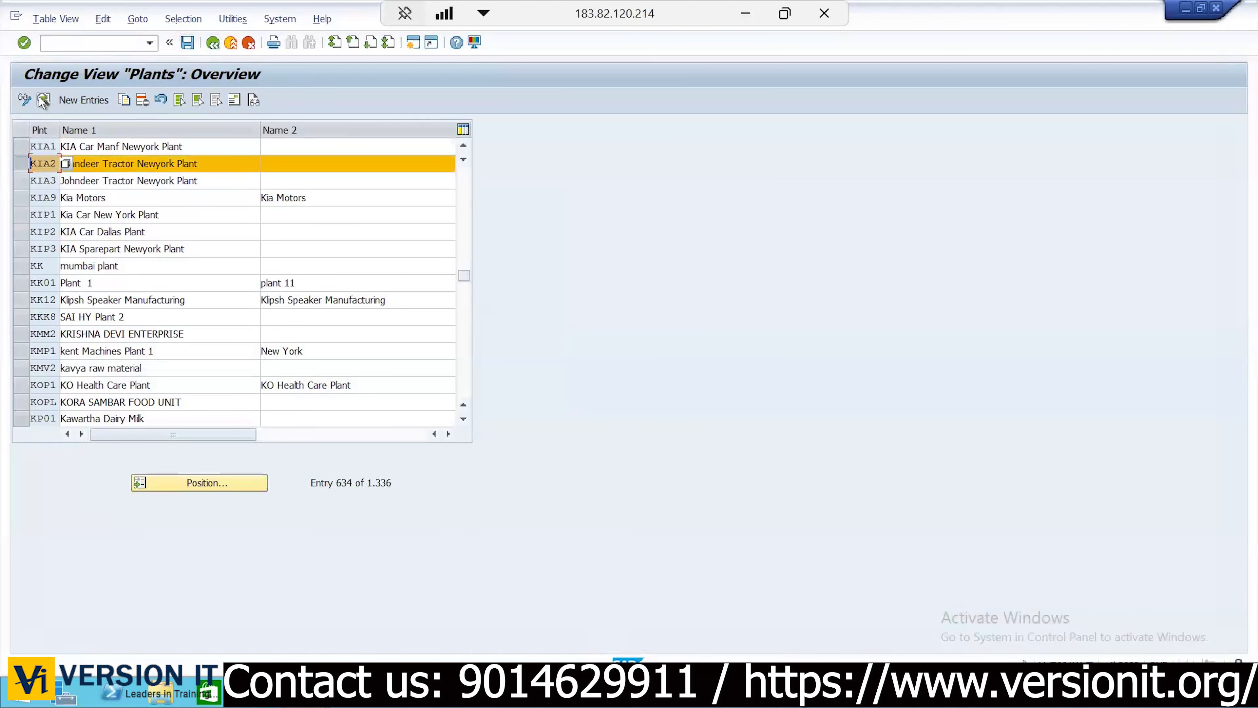
{"action": "left_click", "coordinate": [44, 100]}
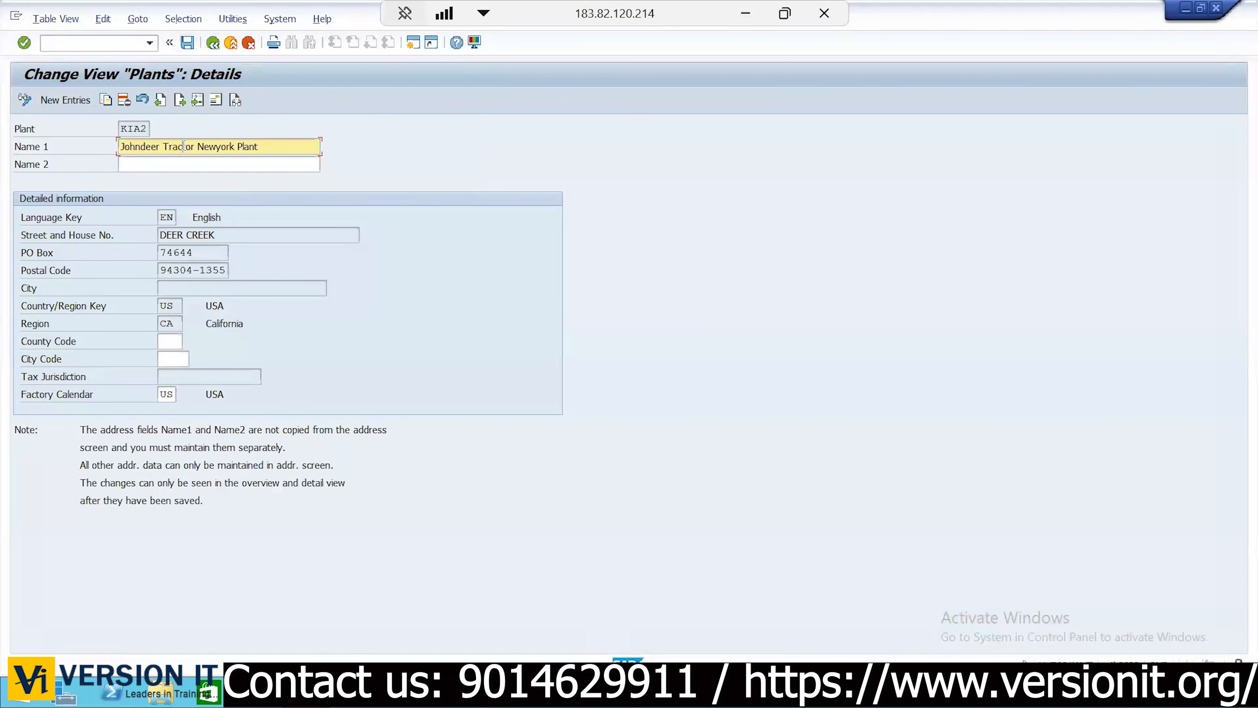
Rename KIA2's Name 1 to 'KIA Car Dallas Plant' and bring up its full address
{"action": "triple_click", "coordinate": [183, 146]}
{"action": "type", "text": "KIA"}
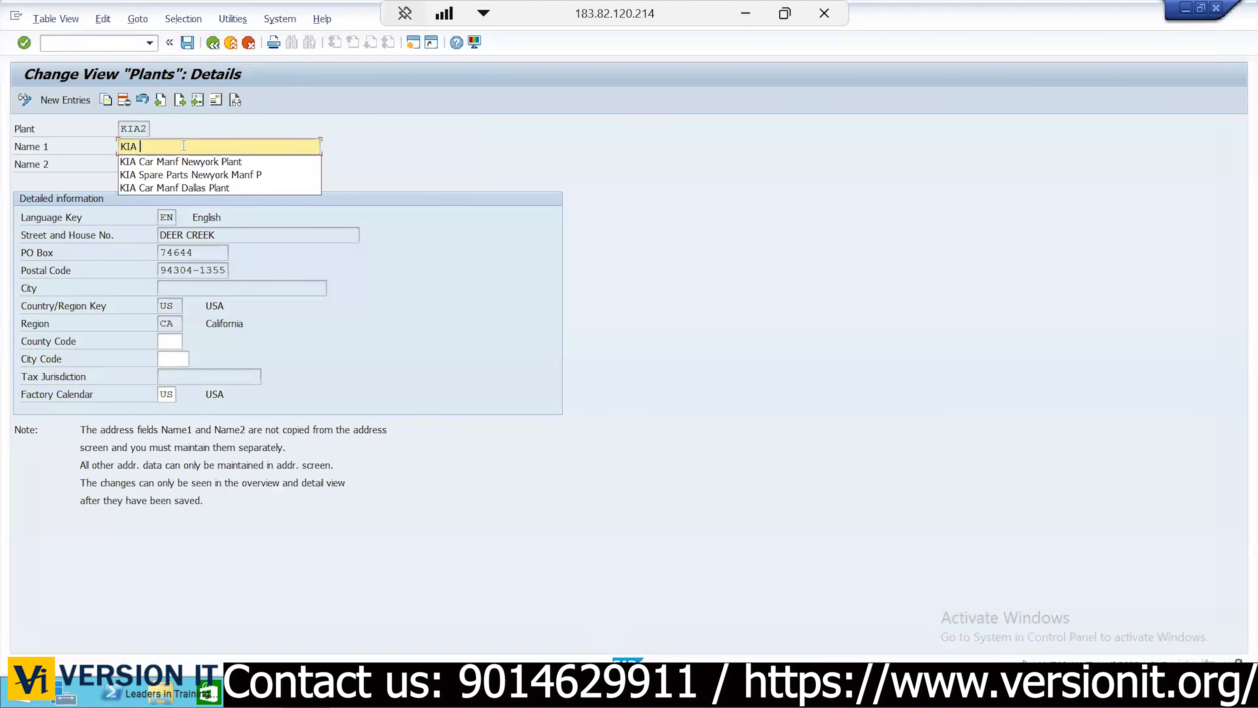
{"action": "type", "text": " Car "}
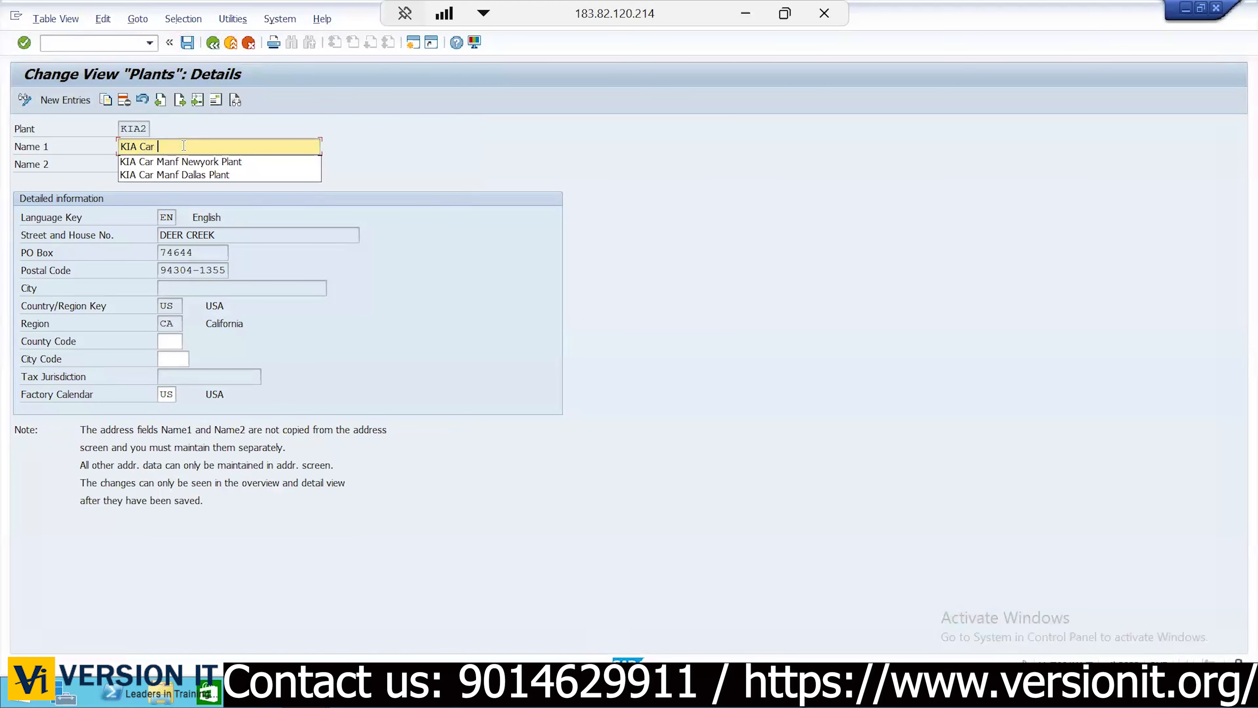
{"action": "type", "text": "Dallas"}
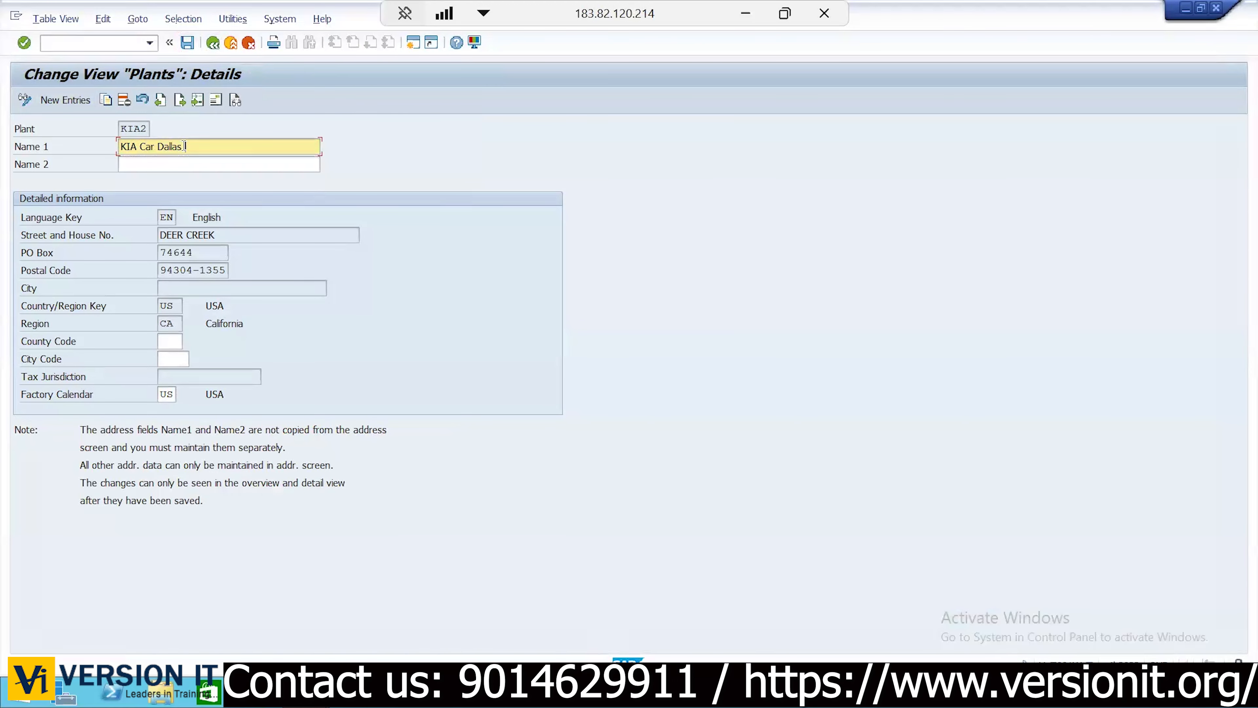
{"action": "type", "text": " Plant"}
{"action": "left_click", "coordinate": [213, 105]}
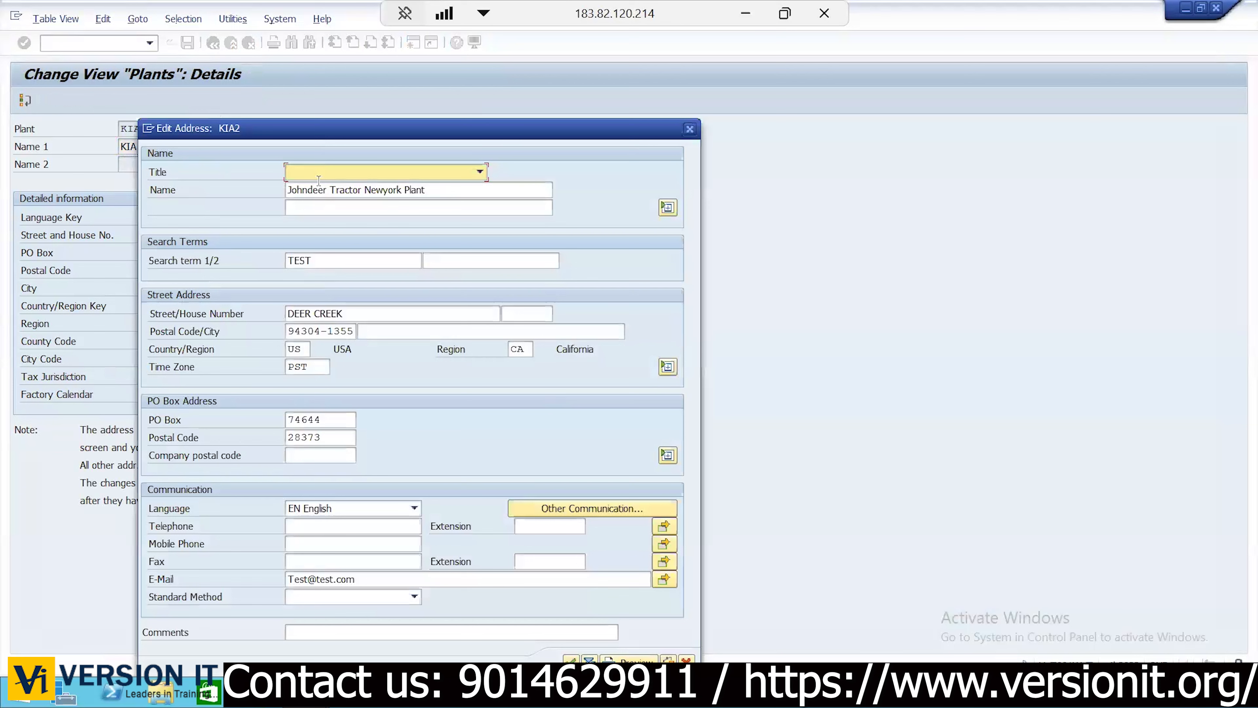
Set the address name to 'KIA Car Manf Dallas Plant', house number 77 and postal code 94304
{"action": "left_click", "coordinate": [319, 182]}
{"action": "key", "text": "ctrl+a"}
{"action": "type", "text": "KI"}
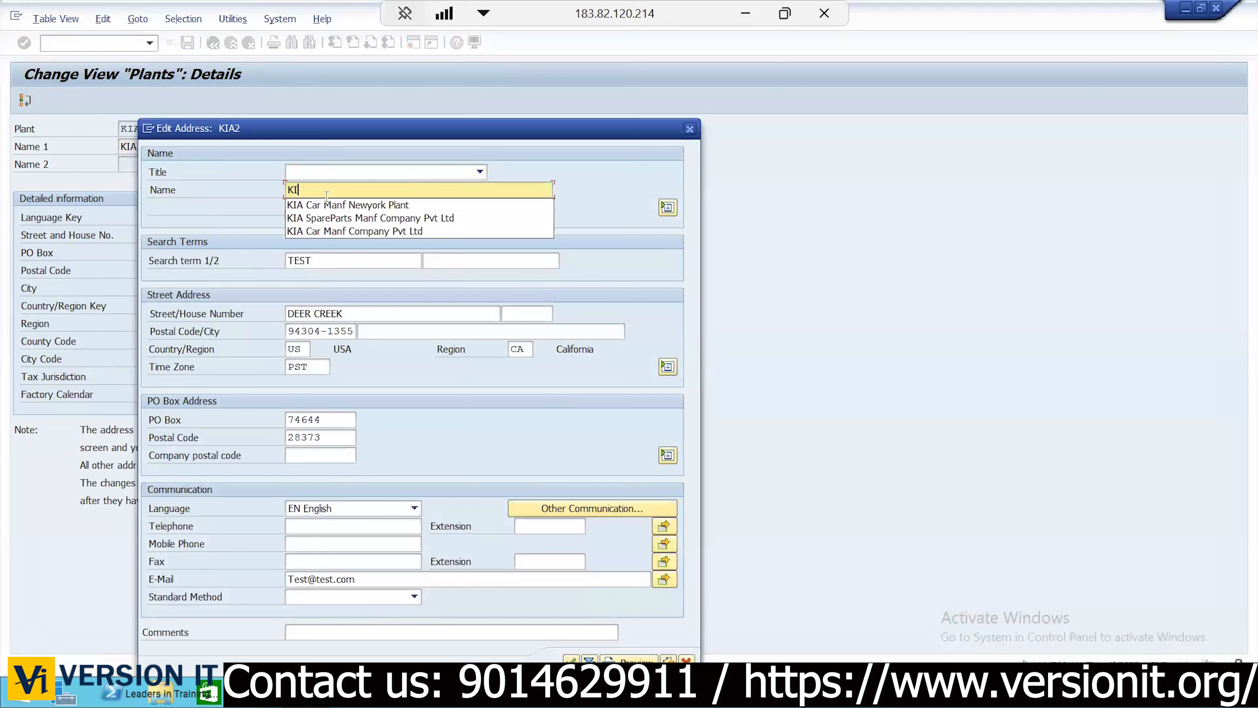
{"action": "type", "text": "A Car M"}
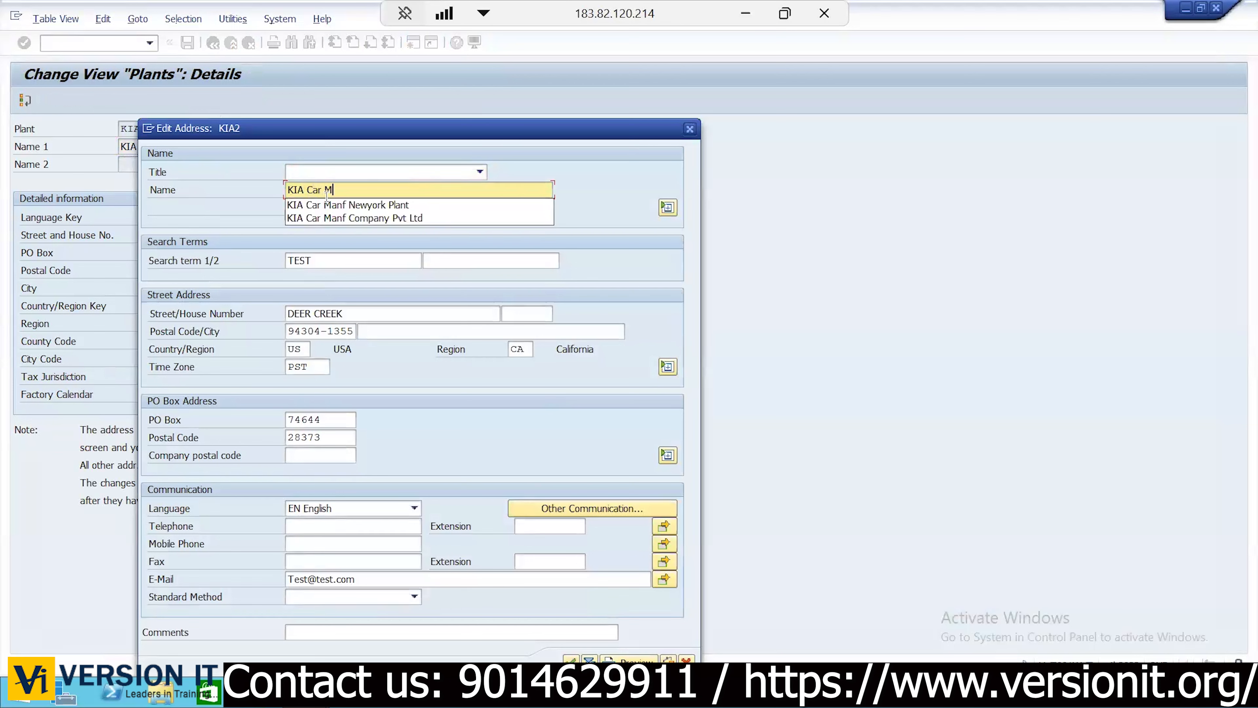
{"action": "type", "text": "anf Dal"}
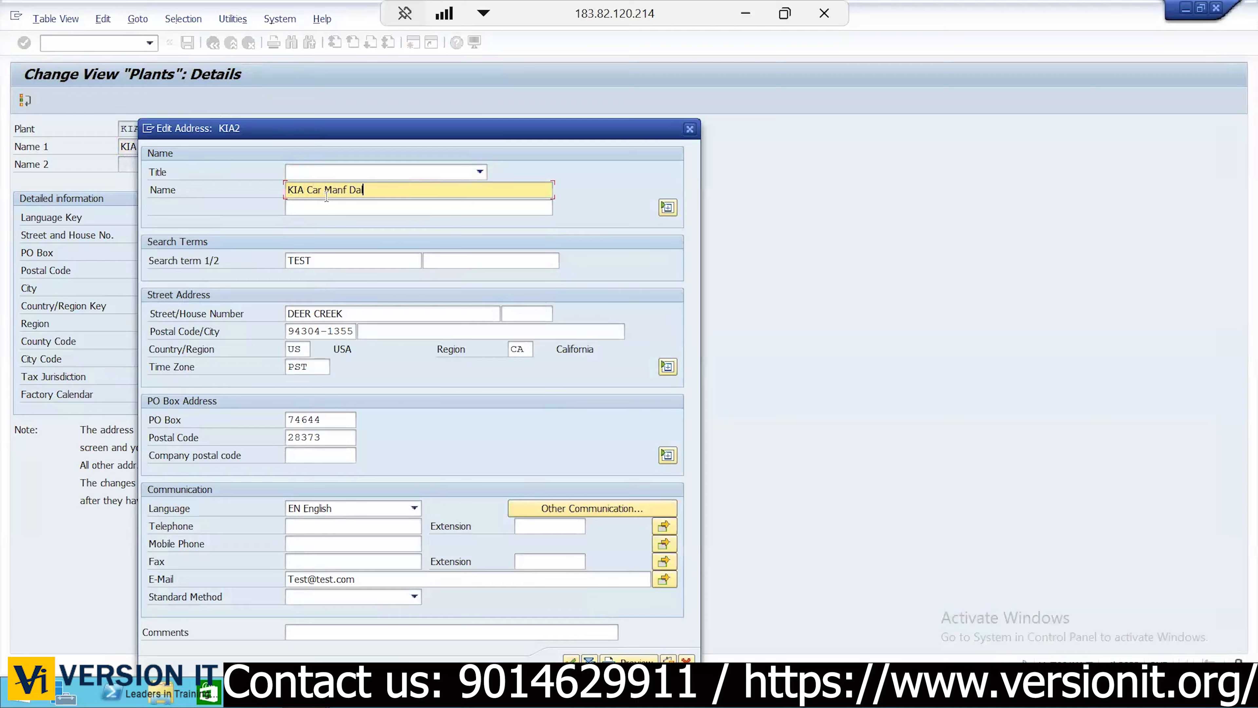
{"action": "type", "text": "las Plant"}
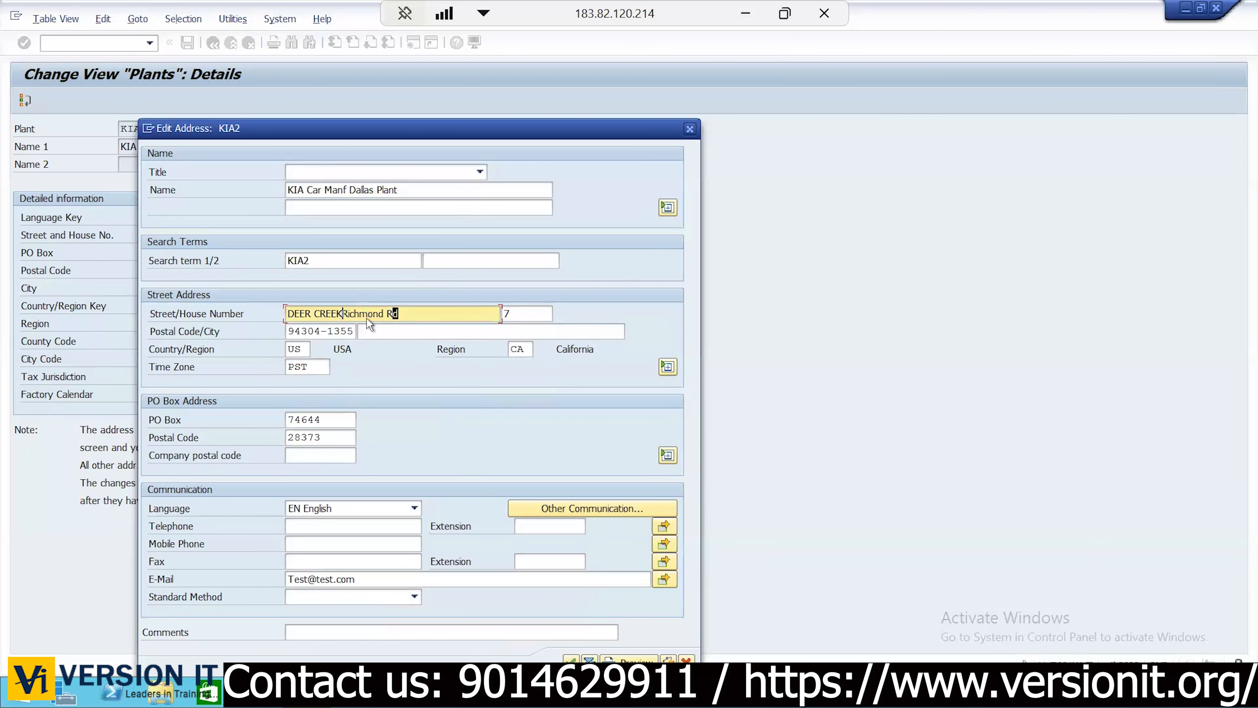
{"action": "key", "text": "BackSpace"}
{"action": "key", "text": "BackSpace"}
{"action": "key", "text": "BackSpace"}
{"action": "key", "text": "BackSpace"}
{"action": "key", "text": "BackSpace"}
{"action": "key", "text": "BackSpace"}
{"action": "key", "text": "BackSpace"}
{"action": "key", "text": "BackSpace"}
{"action": "key", "text": "Tab"}
{"action": "type", "text": "77467"}
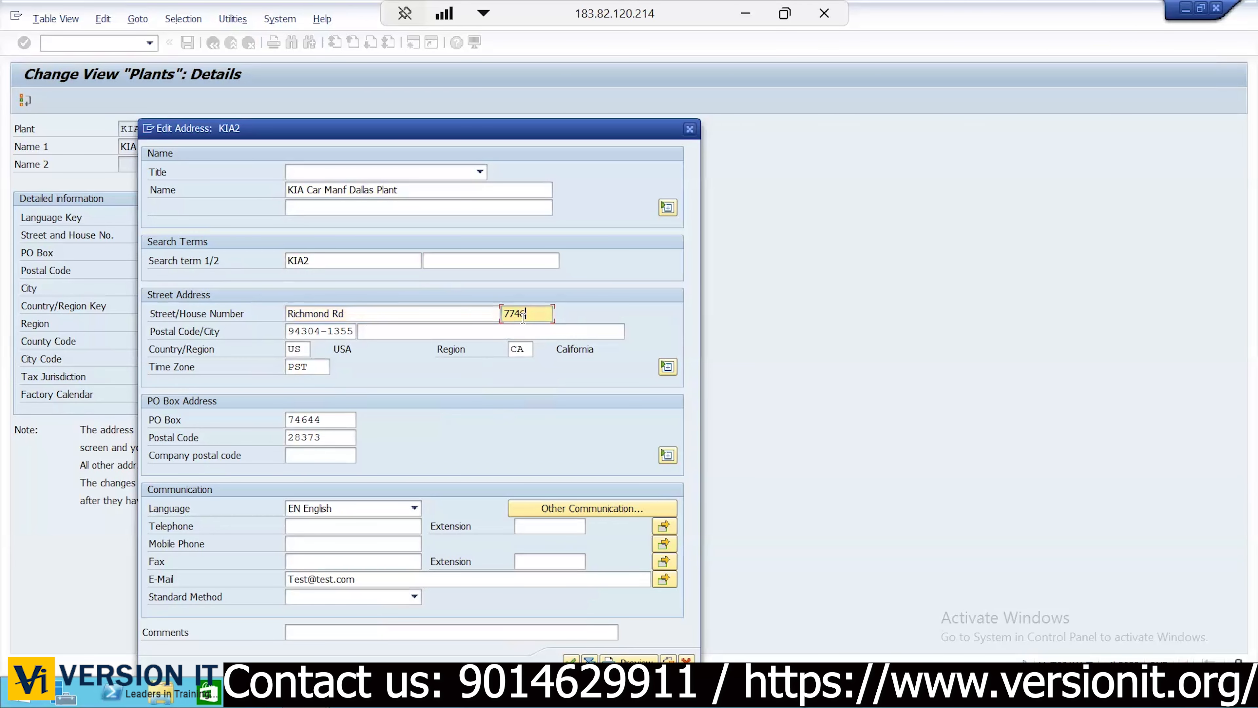
{"action": "key", "text": "BackSpace"}
{"action": "key", "text": "BackSpace"}
{"action": "key", "text": "BackSpace"}
{"action": "key", "text": "Tab"}
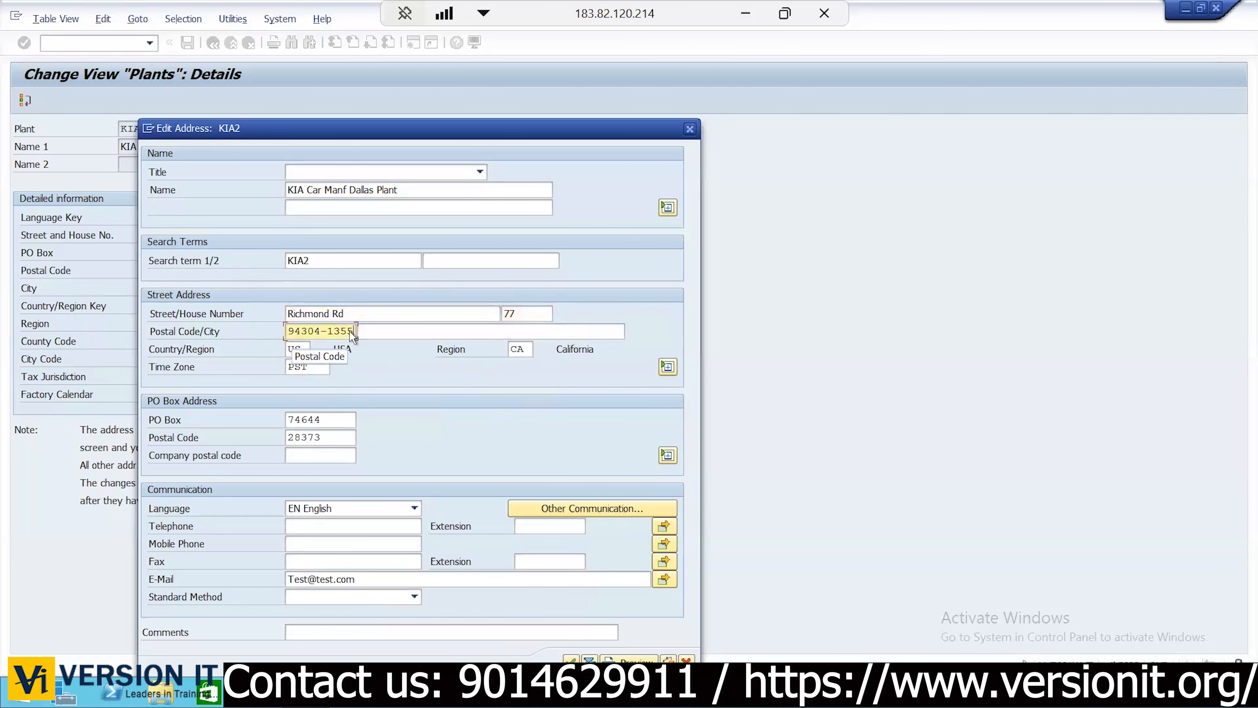
{"action": "key", "text": "End"}
{"action": "key", "text": "BackSpace"}
{"action": "key", "text": "BackSpace"}
{"action": "key", "text": "BackSpace"}
{"action": "key", "text": "BackSpace"}
{"action": "key", "text": "BackSpace"}
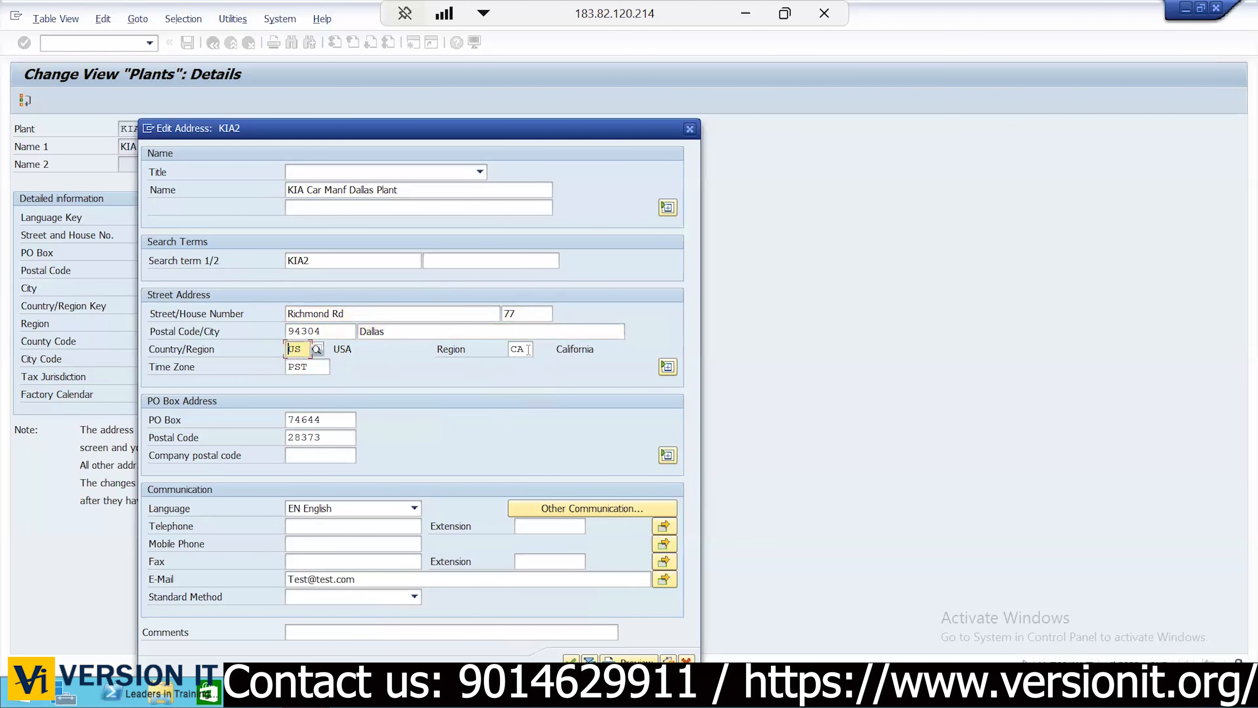
Choose TX (Texas) as the address region from the region list
{"action": "left_click", "coordinate": [529, 350]}
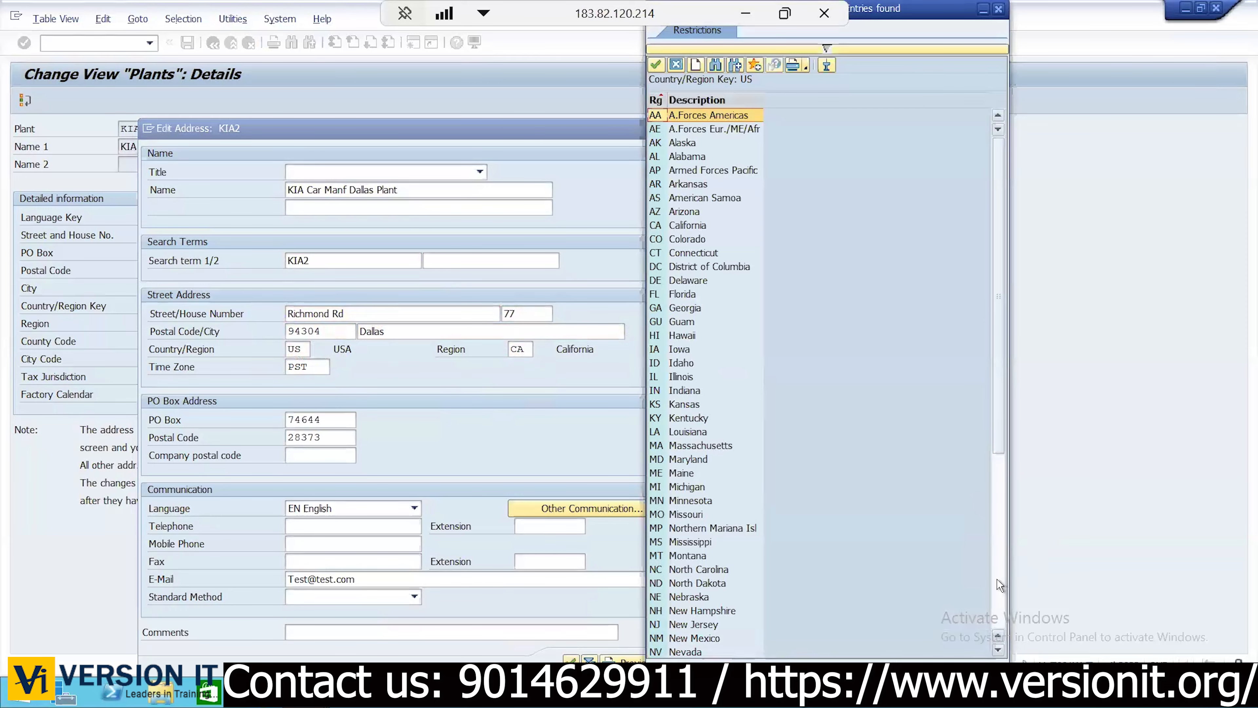
{"action": "left_click", "coordinate": [997, 579]}
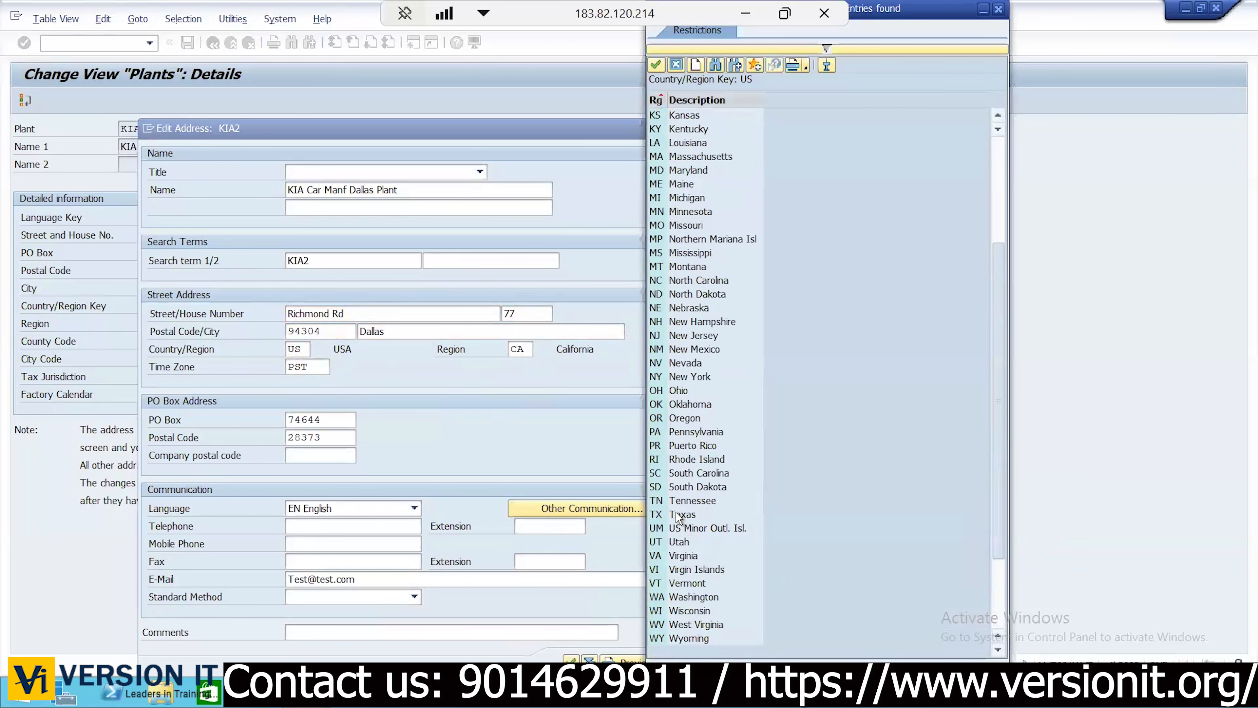
{"action": "scroll", "coordinate": [676, 512], "scroll_direction": "up", "scroll_amount": 3}
{"action": "double_click", "coordinate": [685, 625]}
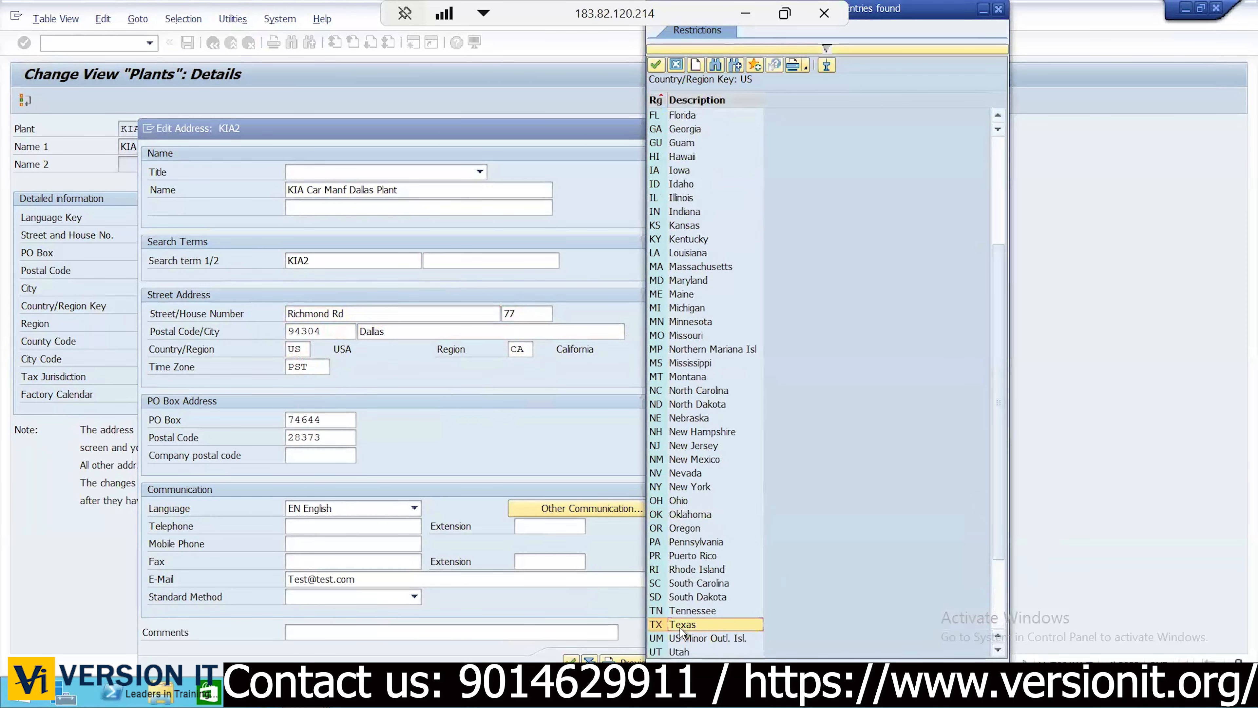
Change the time zone from PST to EST, update the contact e-mail, and accept the address
{"action": "left_click", "coordinate": [320, 372]}
{"action": "key", "text": "BackSpace"}
{"action": "key", "text": "BackSpace"}
{"action": "key", "text": "BackSpace"}
{"action": "type", "text": "EST"}
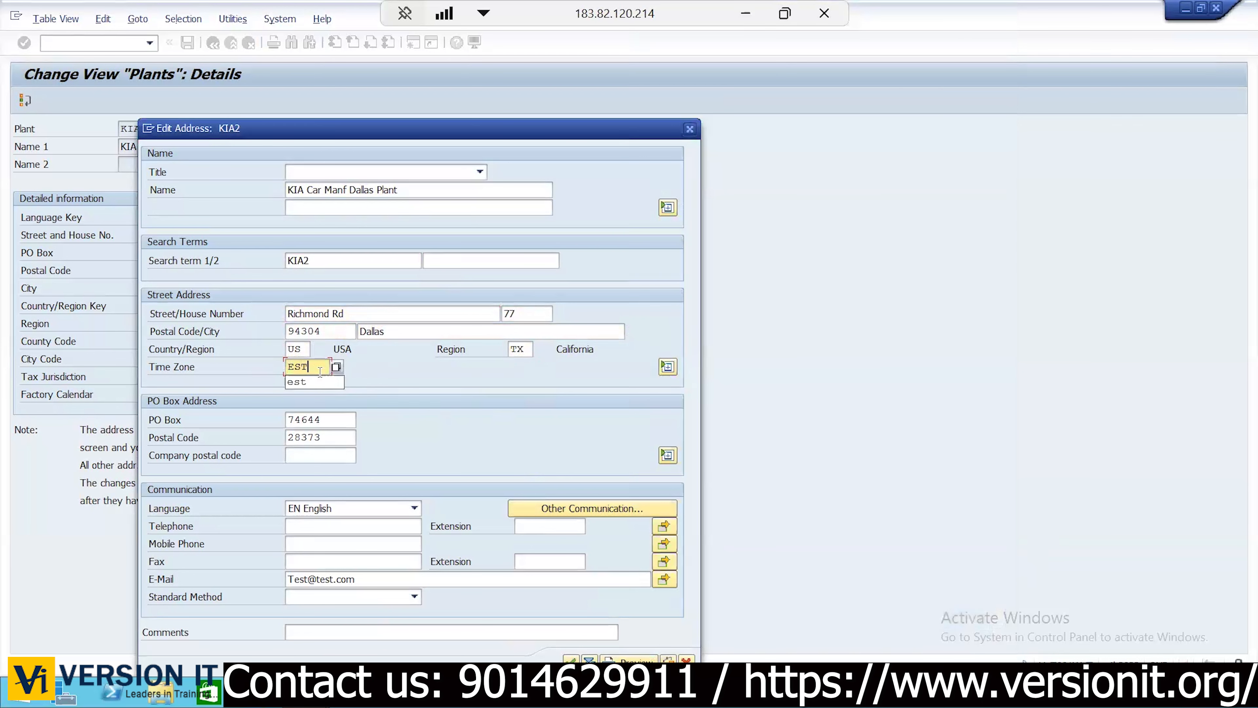
{"action": "double_click", "coordinate": [335, 580]}
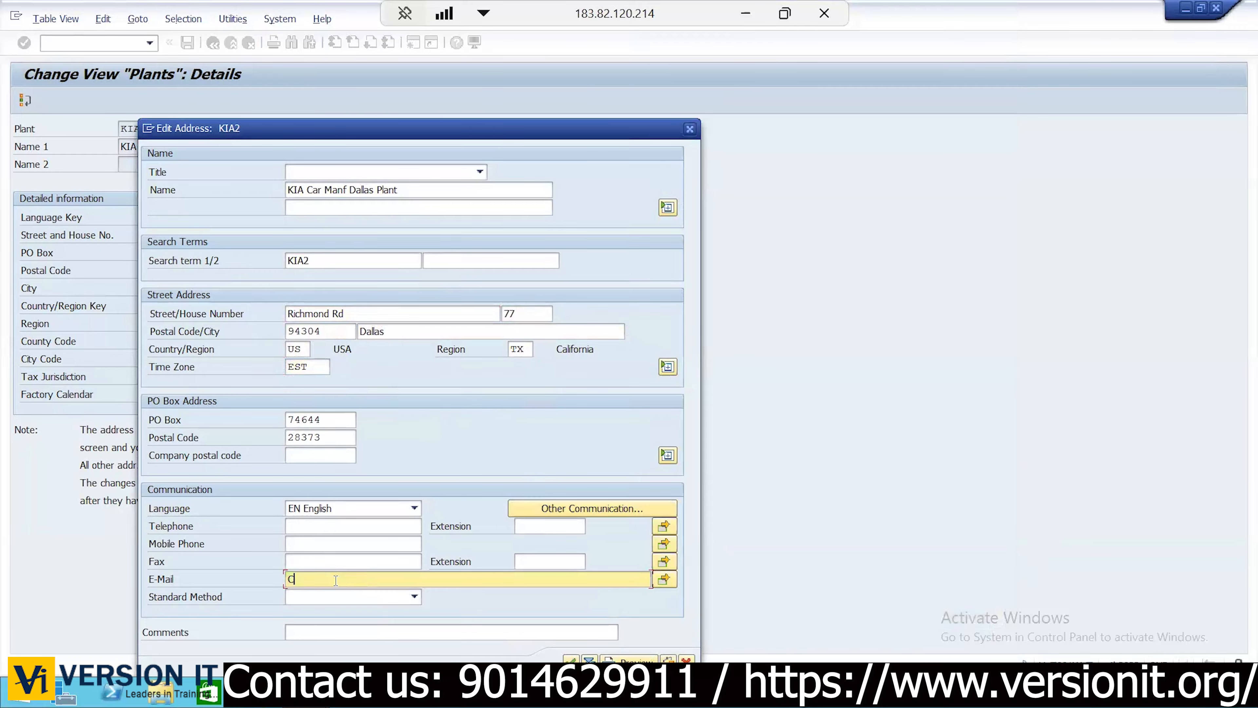
{"action": "key", "text": "Return"}
{"action": "key", "text": "Return"}
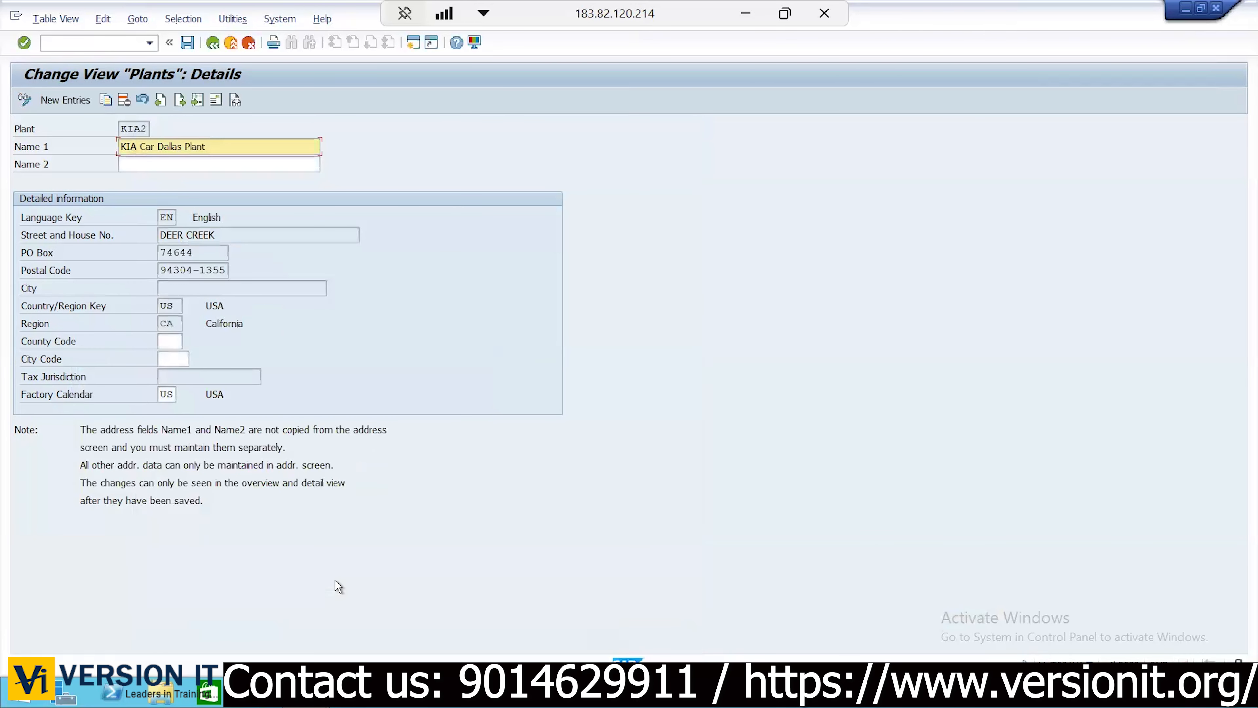
Save KIA2, move to plant KIA3, and rename it 'Kia Spare Parts Newyork Plant'
{"action": "left_click", "coordinate": [187, 47]}
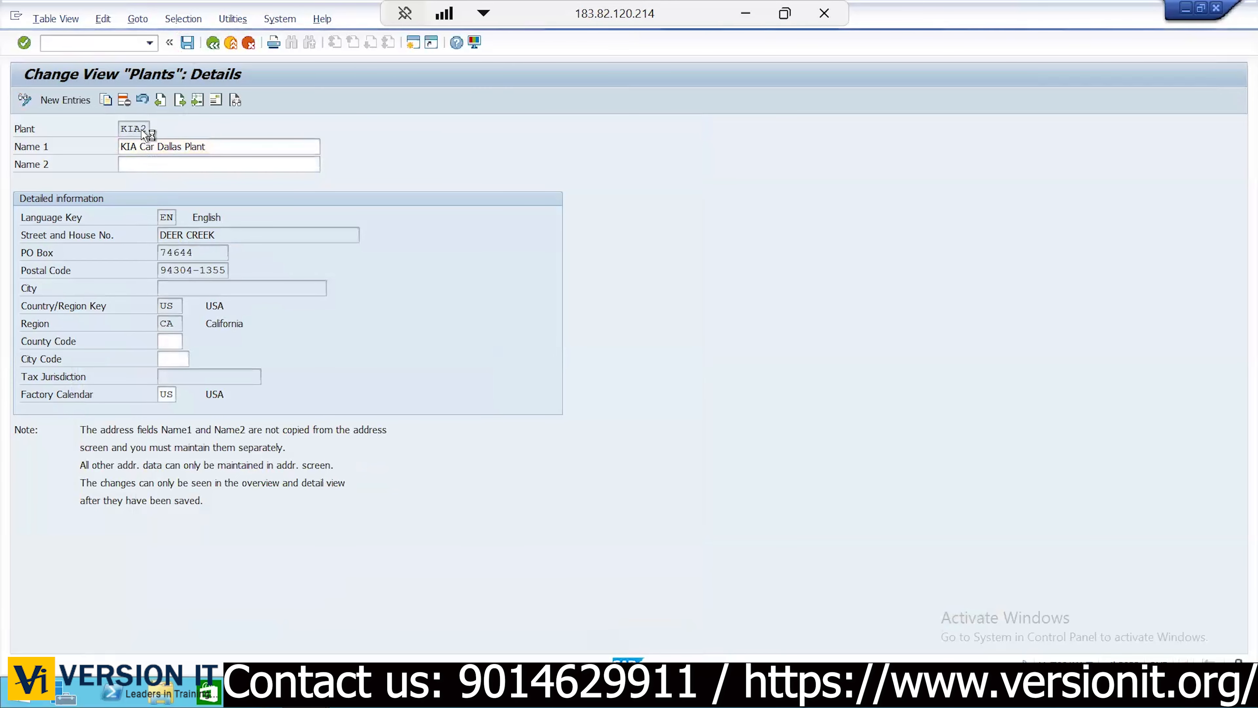
{"action": "left_click", "coordinate": [188, 147]}
{"action": "type", "text": "Kia "}
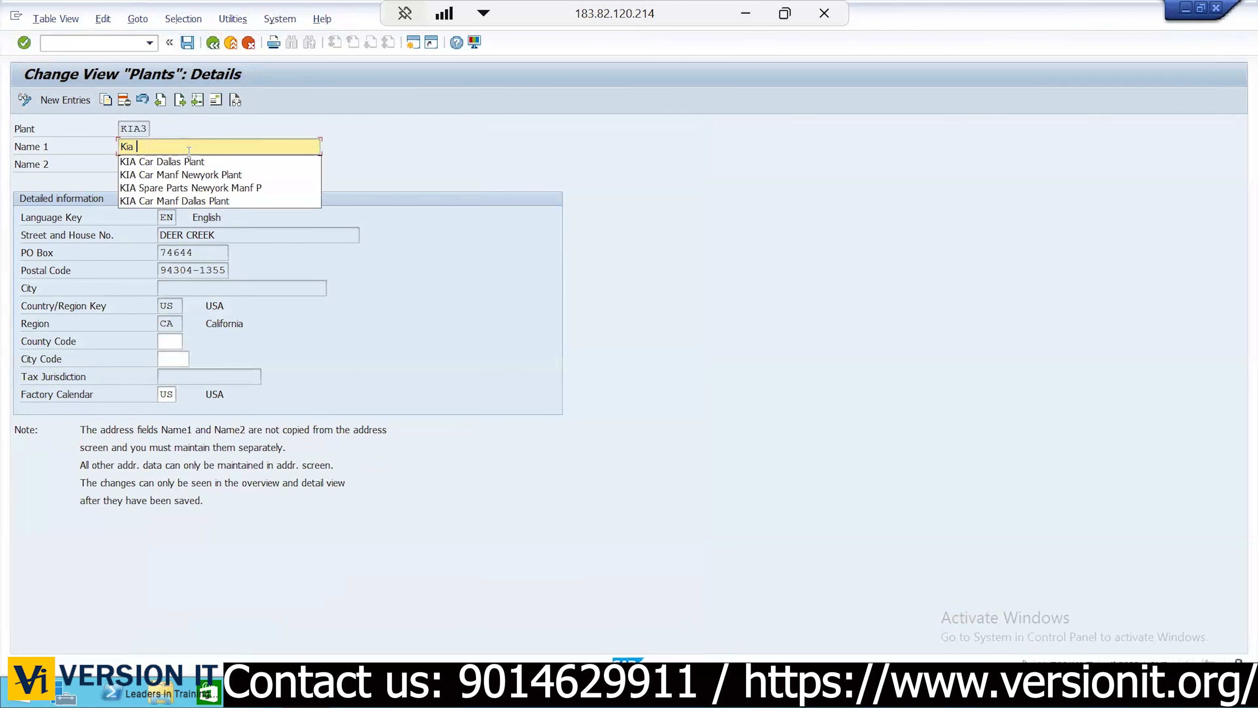
{"action": "type", "text": "Spare Parts New"}
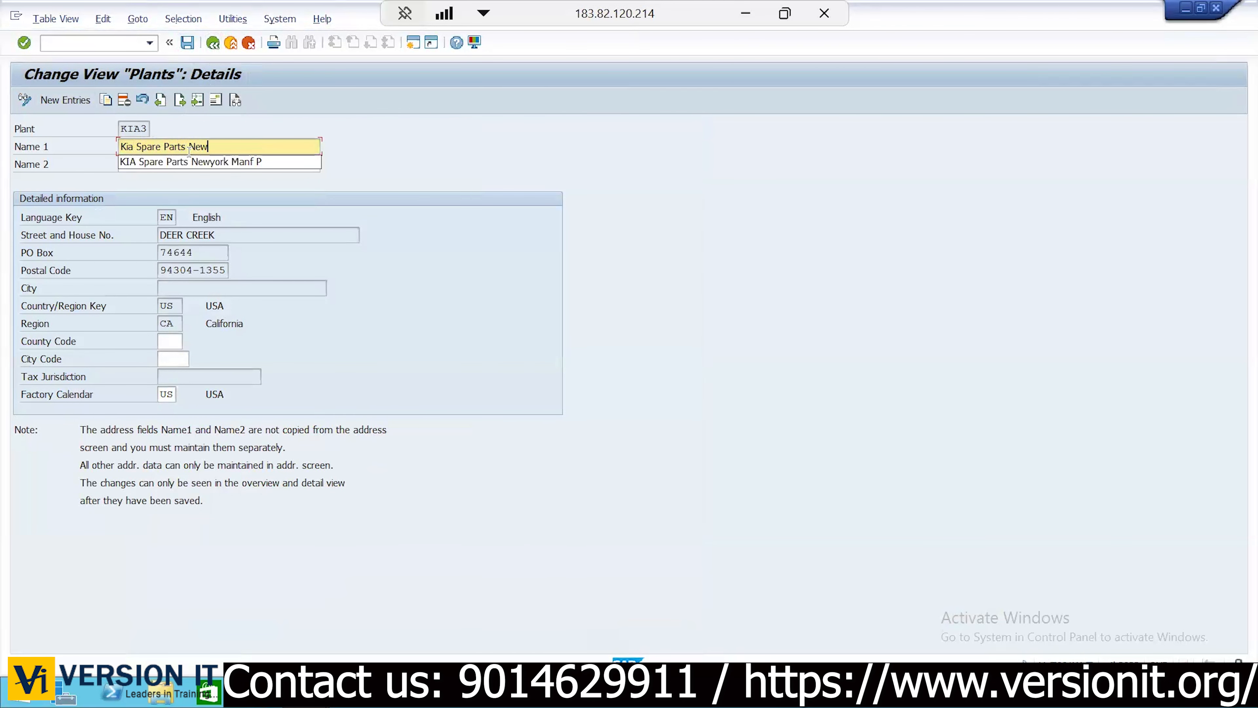
{"action": "type", "text": "york Plant"}
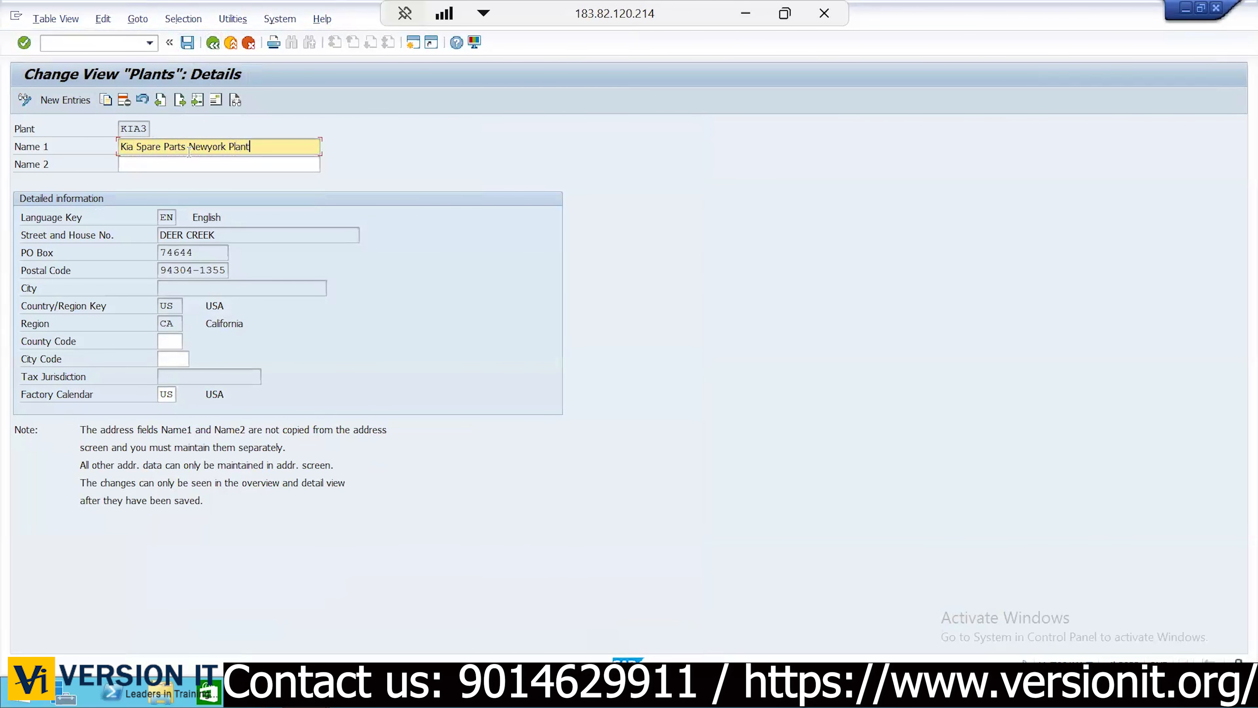
{"action": "key", "text": "Return"}
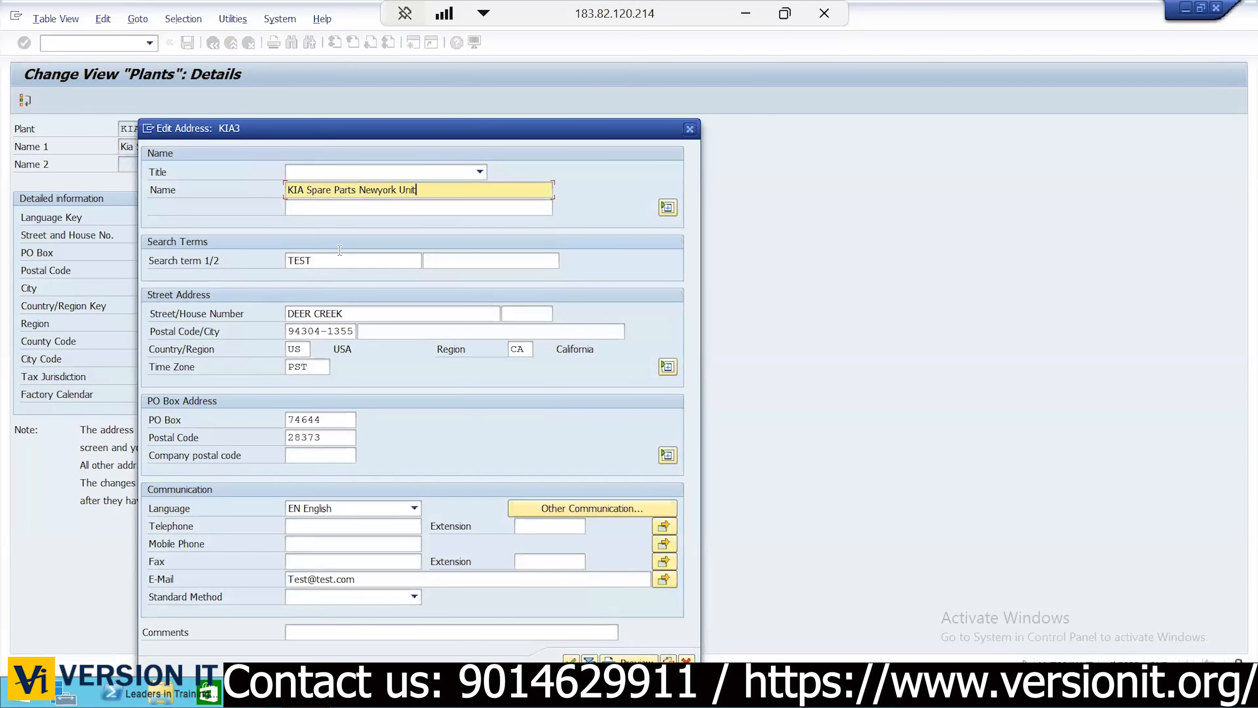
Correct the address name ending to 'Plant' and set the search term to KIA3
{"action": "key", "text": "BackSpace"}
{"action": "key", "text": "BackSpace"}
{"action": "type", "text": "Plant"}
{"action": "double_click", "coordinate": [322, 260]}
{"action": "type", "text": "KIA3"}
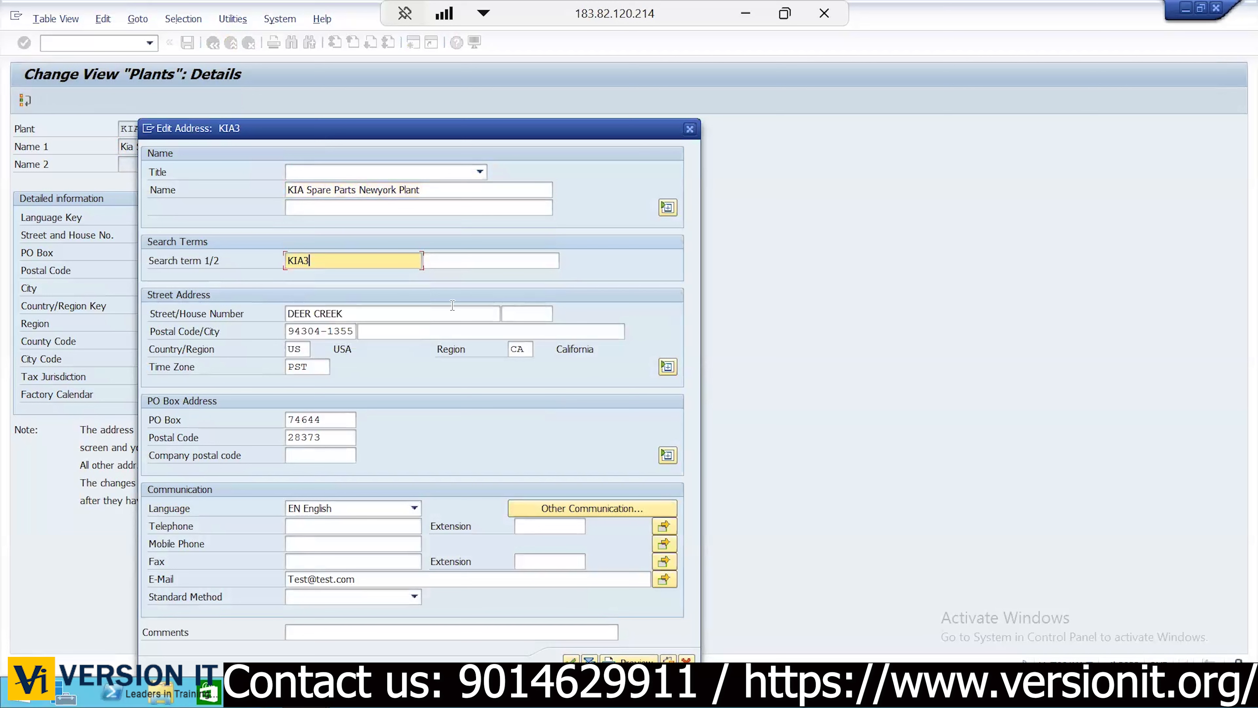
Enter KIA3's house number, postal code 38743, city Newyork and region NY
{"action": "left_click", "coordinate": [517, 311]}
{"action": "type", "text": "4757"}
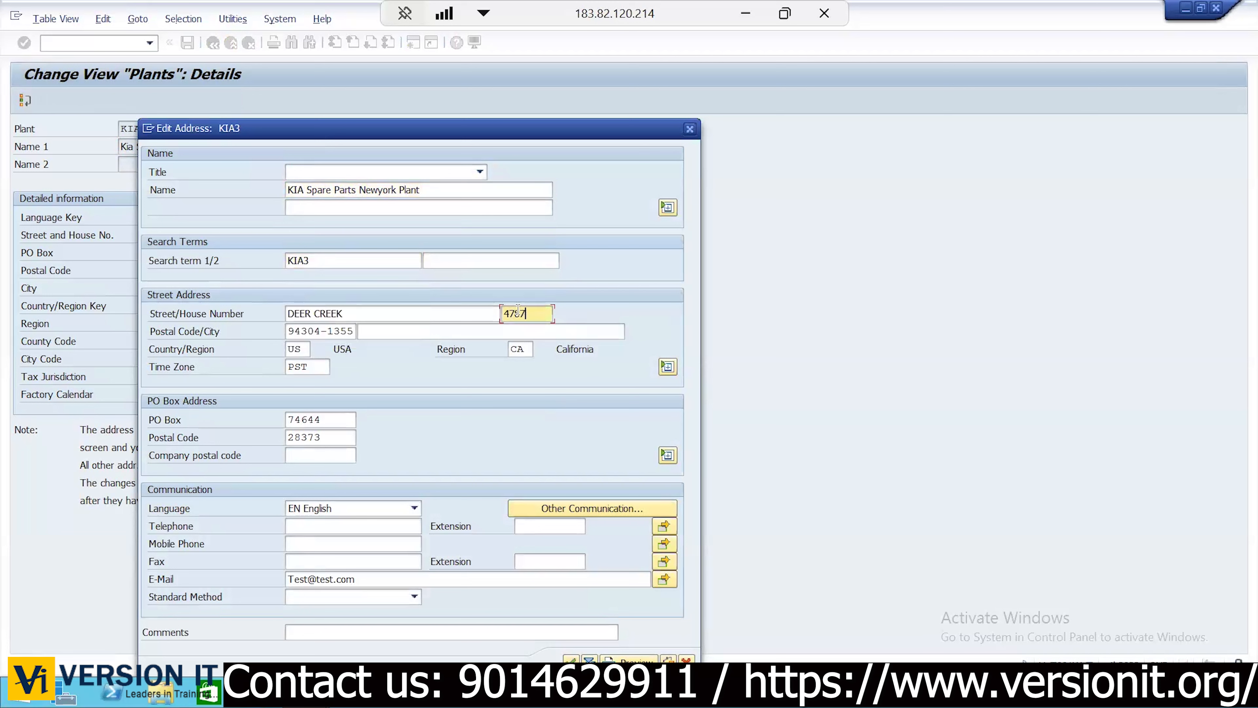
{"action": "key", "text": "Tab"}
{"action": "type", "text": "38743"}
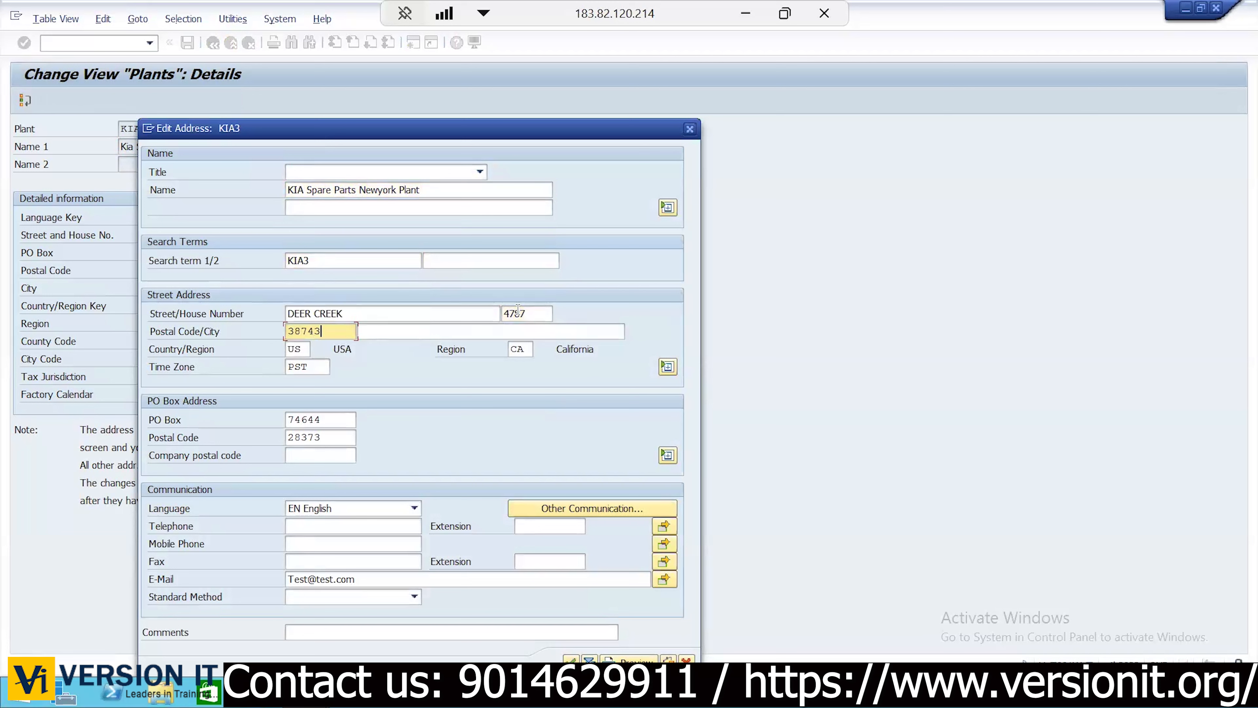
{"action": "key", "text": "Tab"}
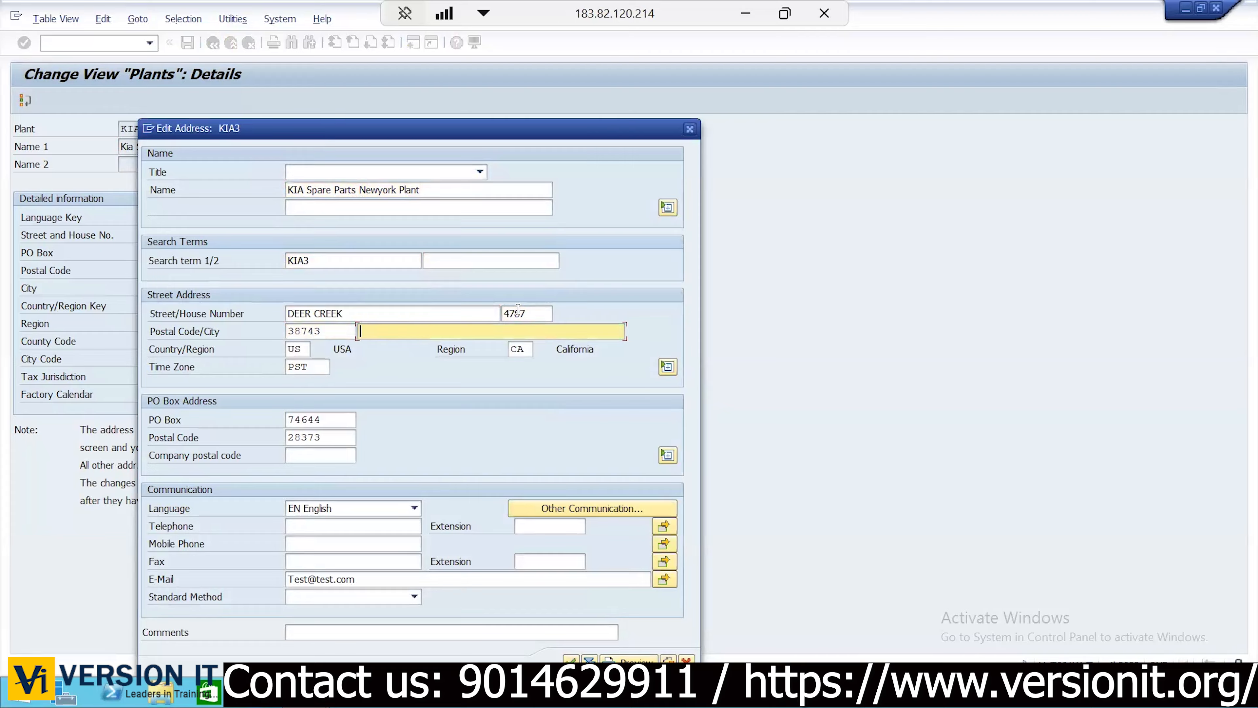
{"action": "type", "text": "Newyork"}
{"action": "key", "text": "Tab"}
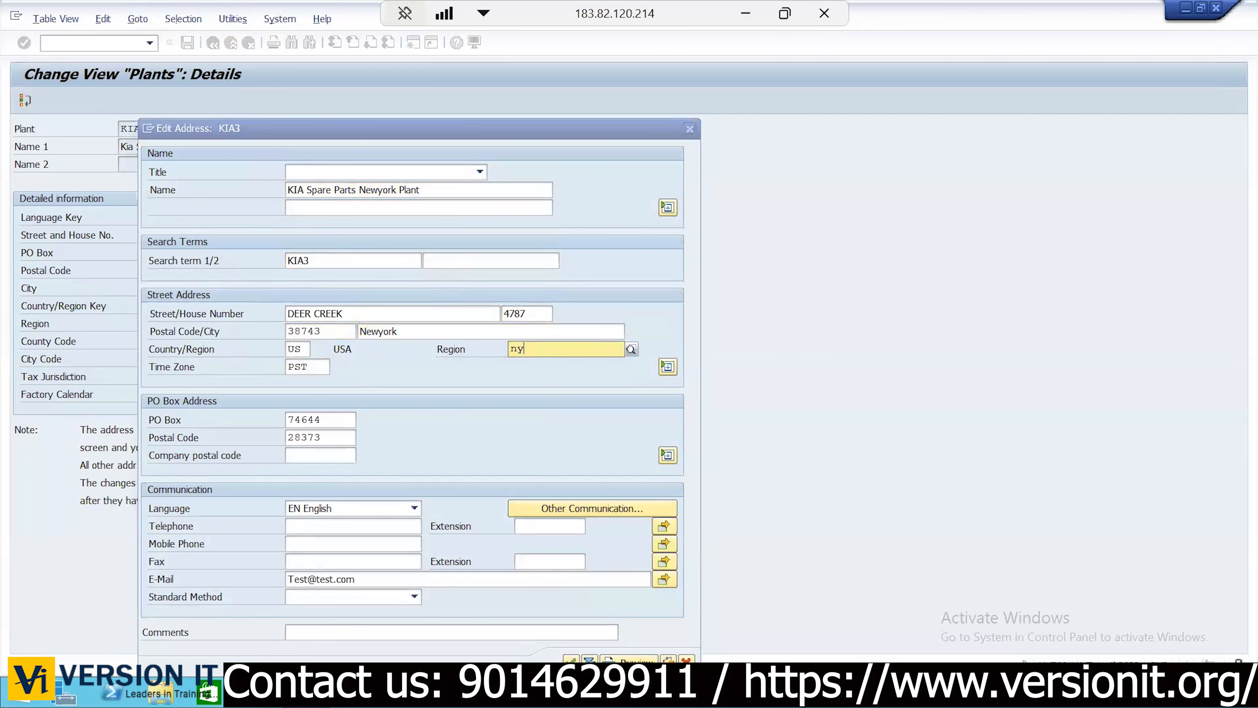
{"action": "type", "text": "ny"}
{"action": "left_click", "coordinate": [548, 383]}
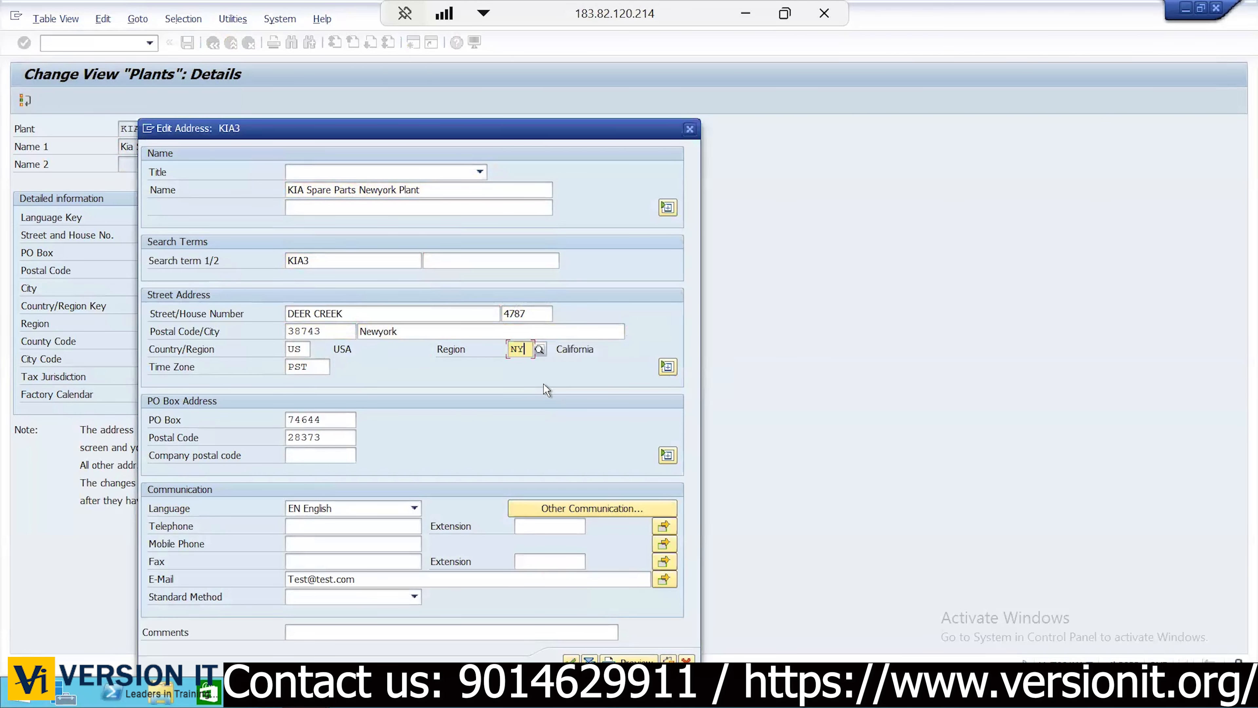
{"action": "left_click", "coordinate": [322, 369]}
Set the time zone to EST, update the contact e-mail, and save plant KIA3
{"action": "key", "text": "BackSpace"}
{"action": "key", "text": "BackSpace"}
{"action": "key", "text": "BackSpace"}
{"action": "type", "text": "est"}
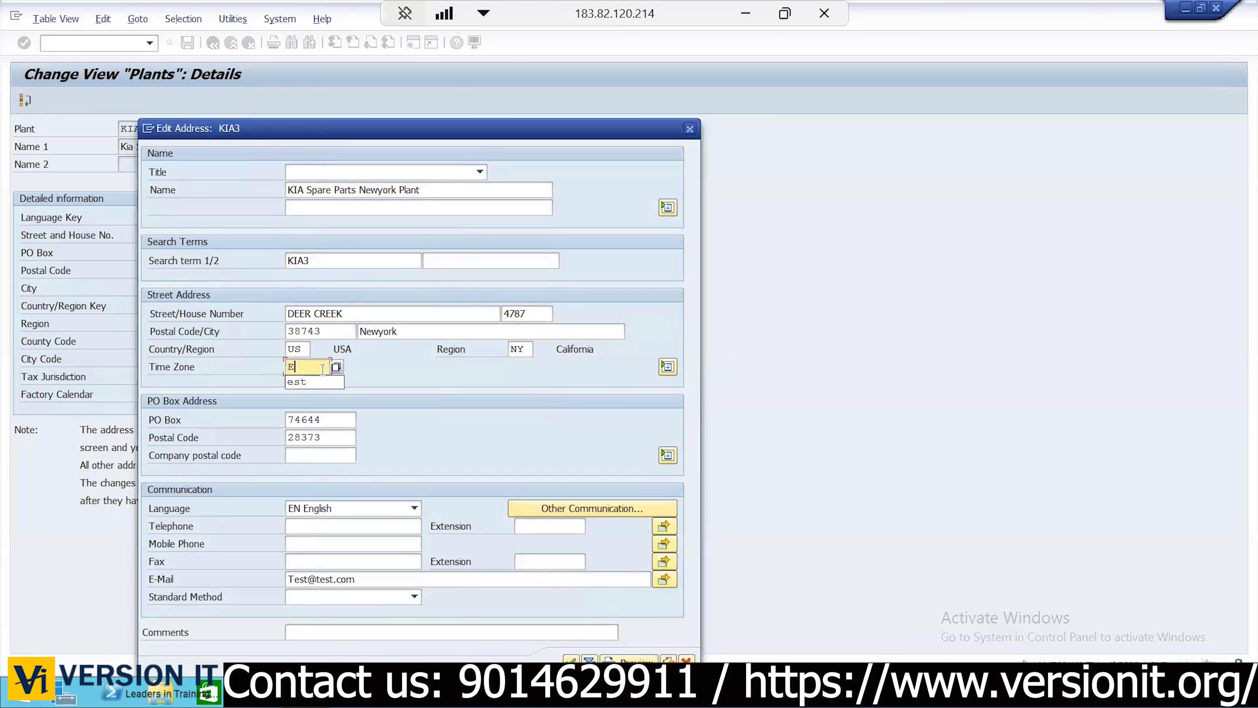
{"action": "left_click", "coordinate": [343, 421]}
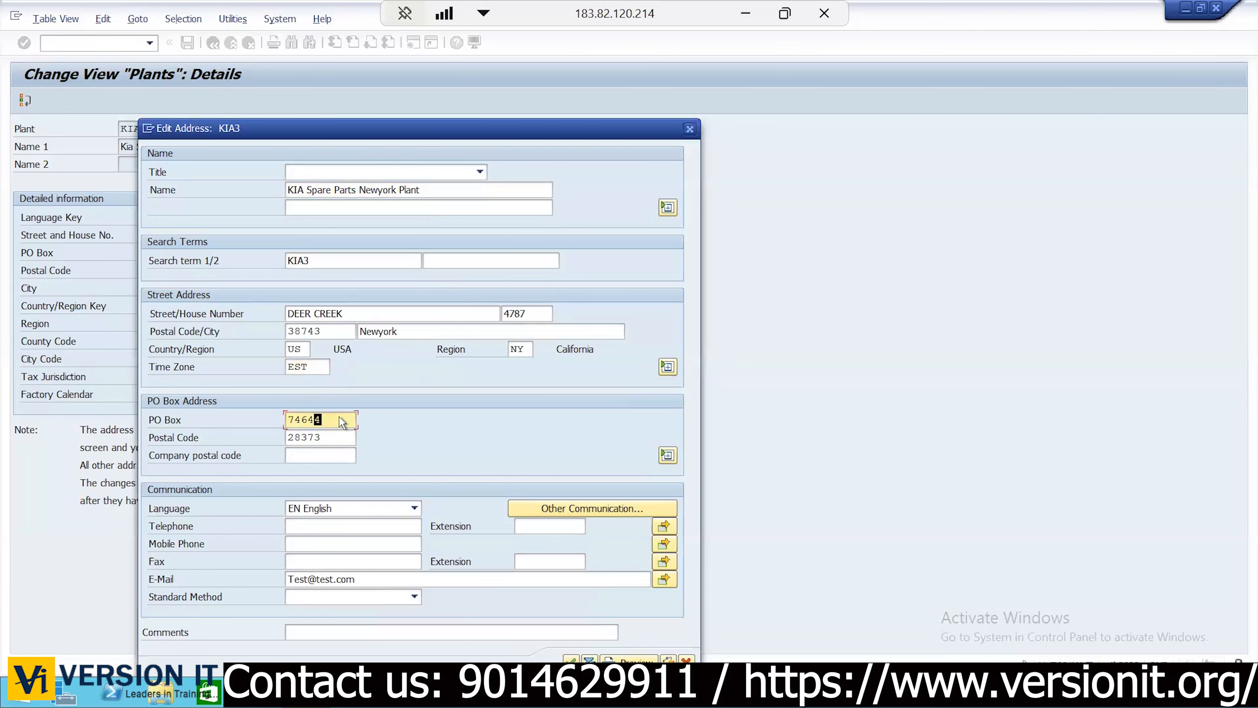
{"action": "type", "text": "o"}
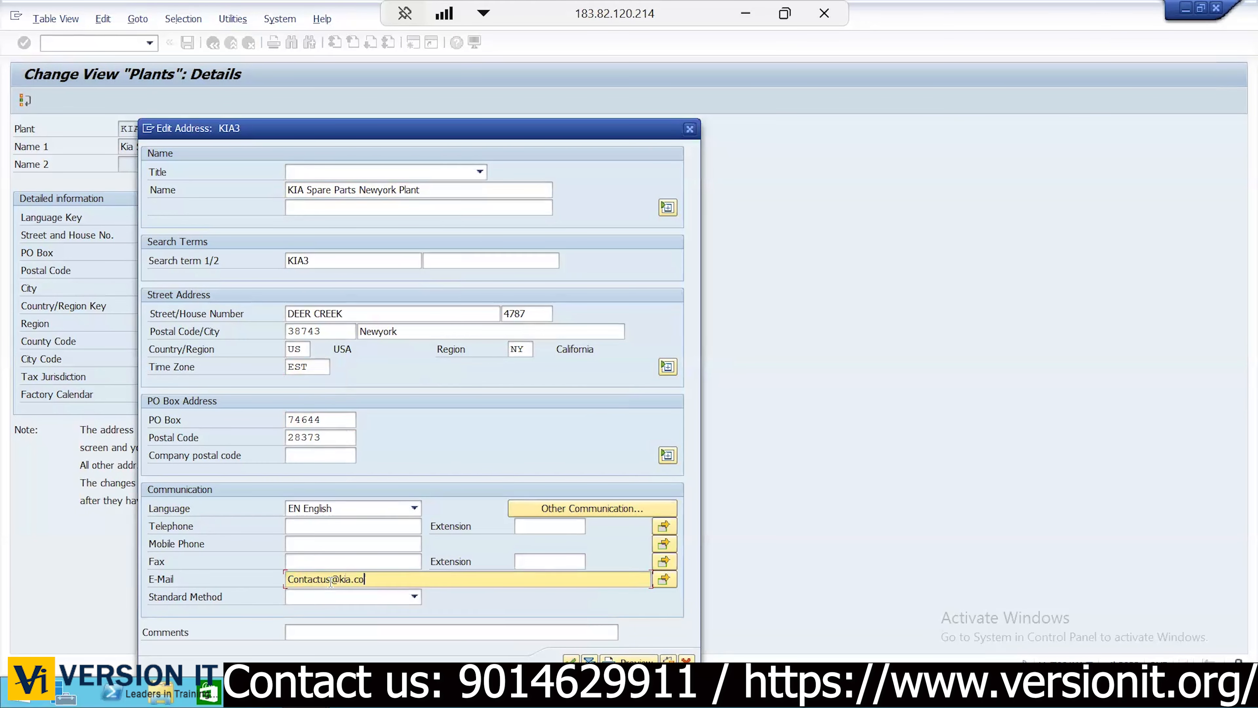
{"action": "type", "text": "m"}
{"action": "key", "text": "Return"}
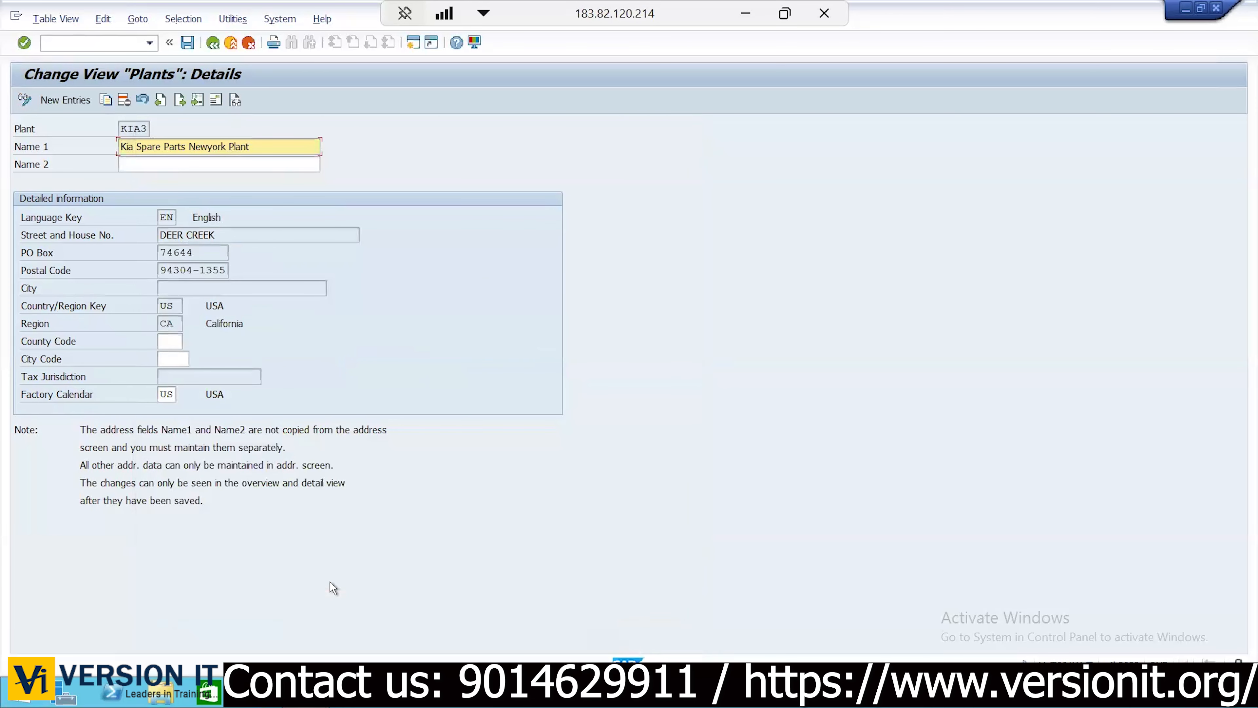
{"action": "left_click", "coordinate": [190, 48]}
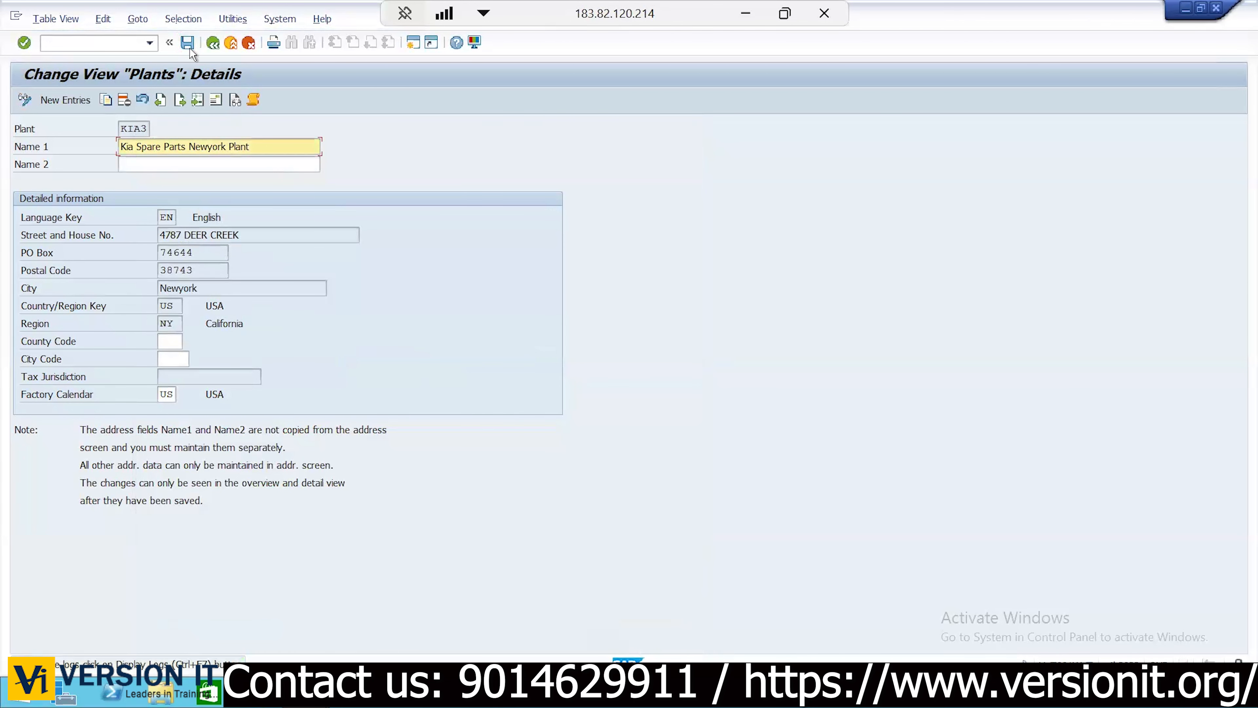
Save the plant details, return to Display IMG, and collapse Enterprise Structure's Definition branch
{"action": "left_click", "coordinate": [190, 48]}
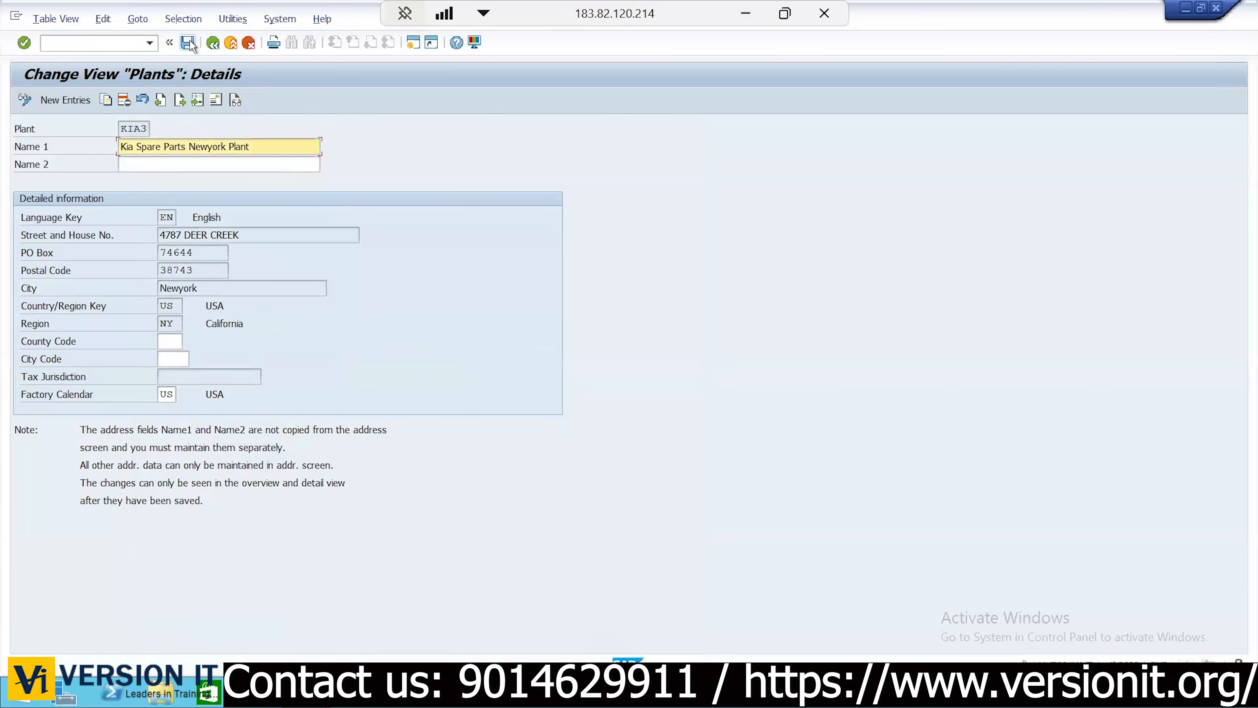
{"action": "left_click", "coordinate": [189, 47]}
{"action": "left_click", "coordinate": [212, 43]}
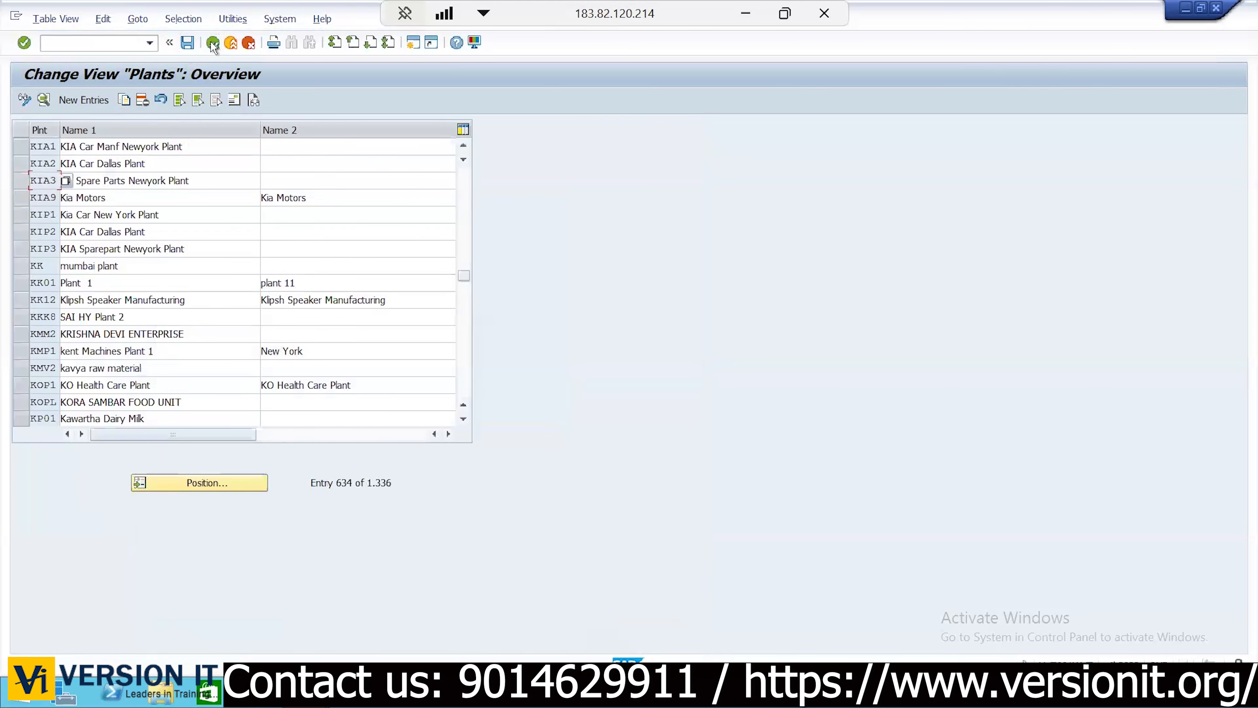
{"action": "left_click", "coordinate": [212, 45]}
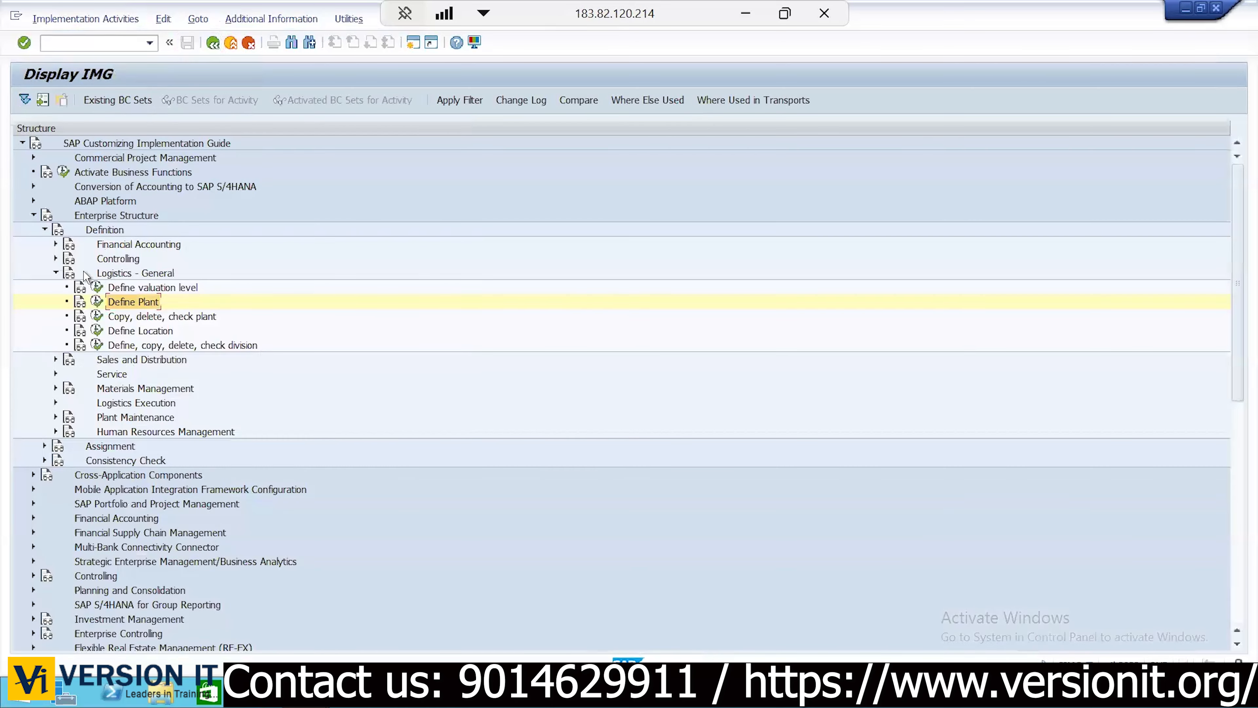
{"action": "left_click", "coordinate": [44, 231]}
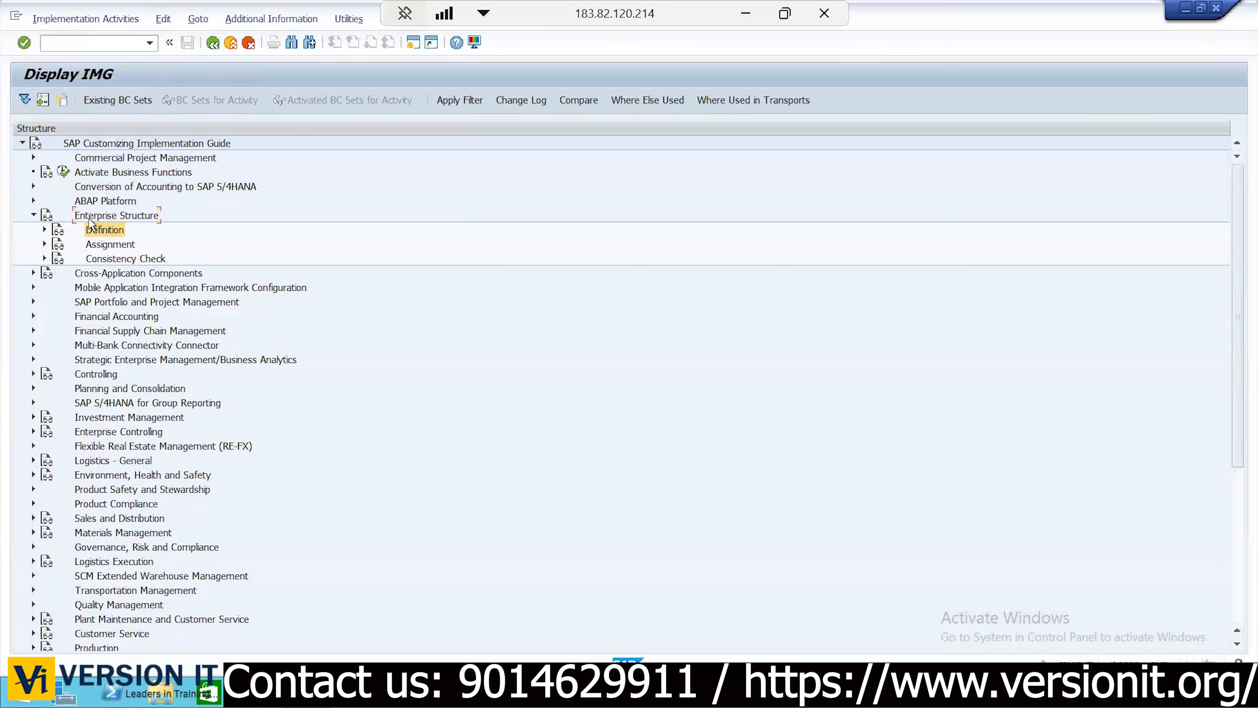
{"action": "left_click", "coordinate": [102, 244]}
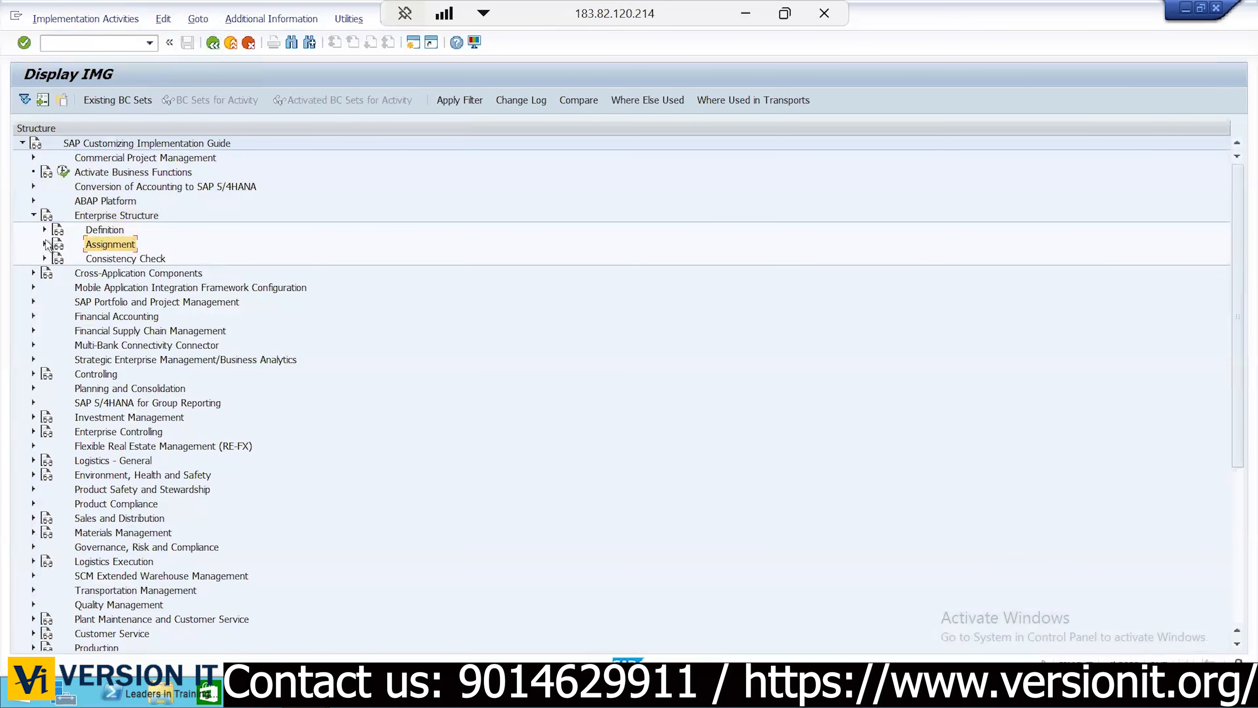
Run Assign plant to company code under Assignment > Logistics - General
{"action": "left_click", "coordinate": [44, 244]}
{"action": "left_click", "coordinate": [55, 259]}
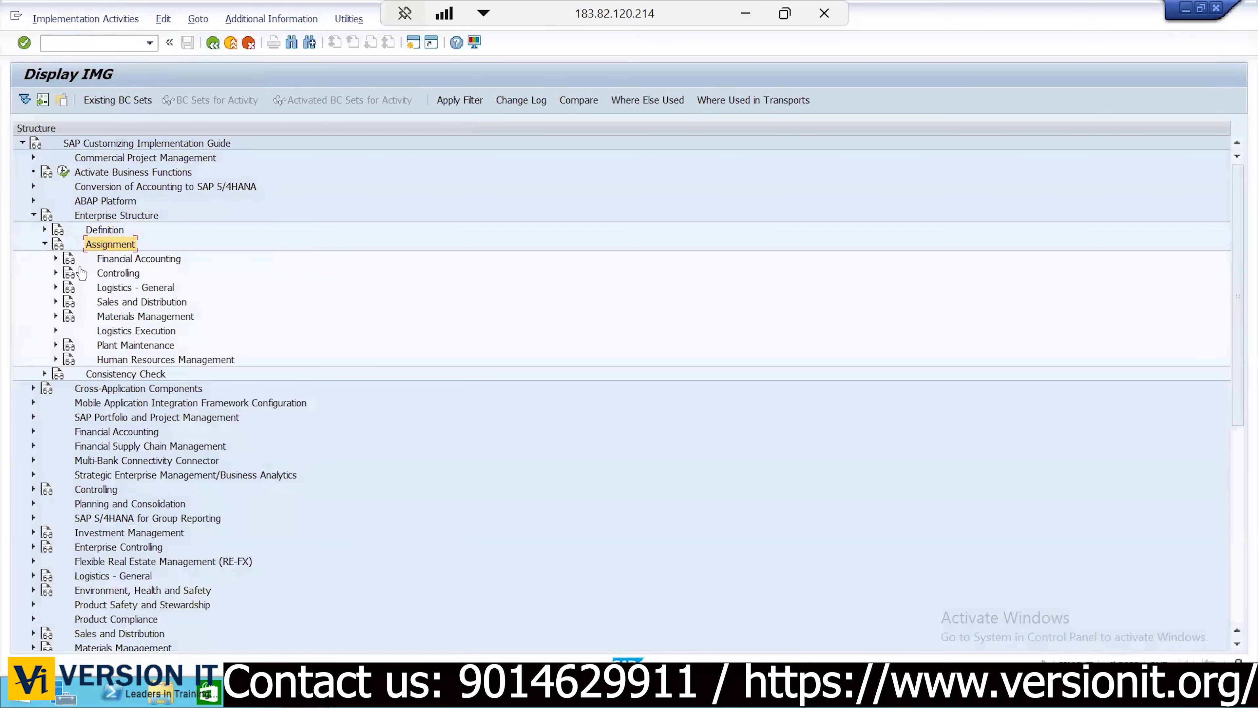
{"action": "left_click", "coordinate": [144, 286]}
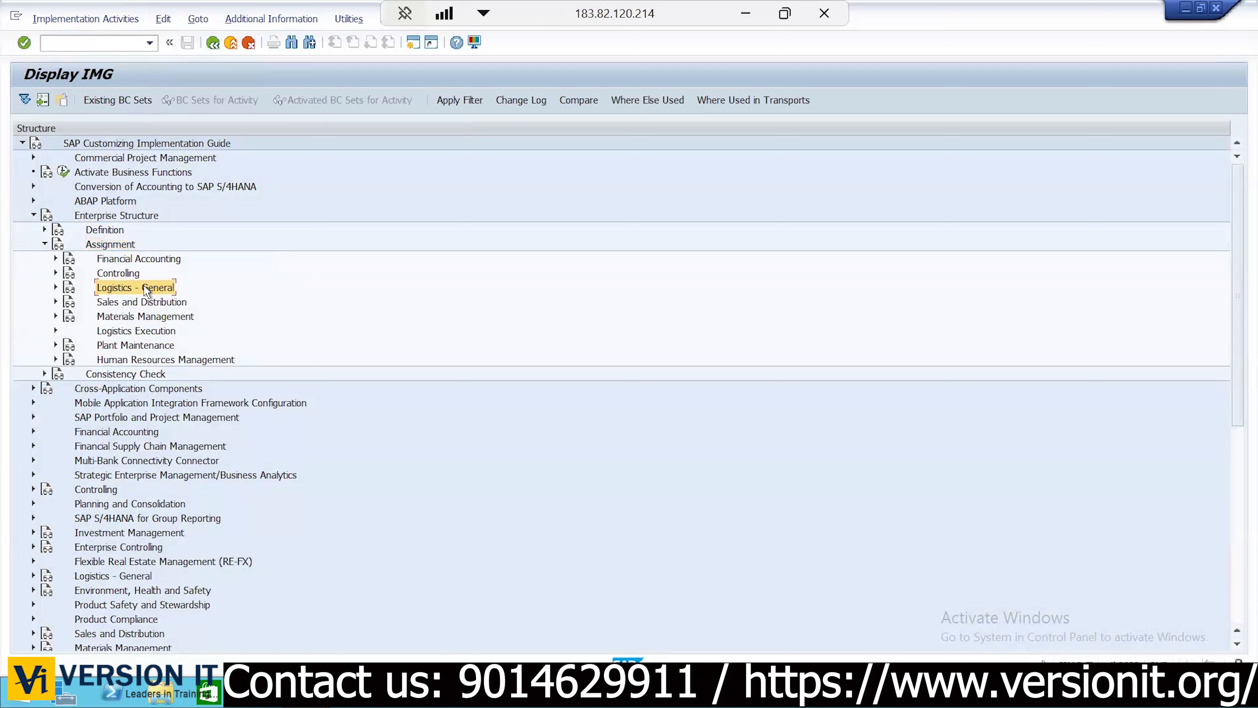
{"action": "left_click", "coordinate": [55, 288]}
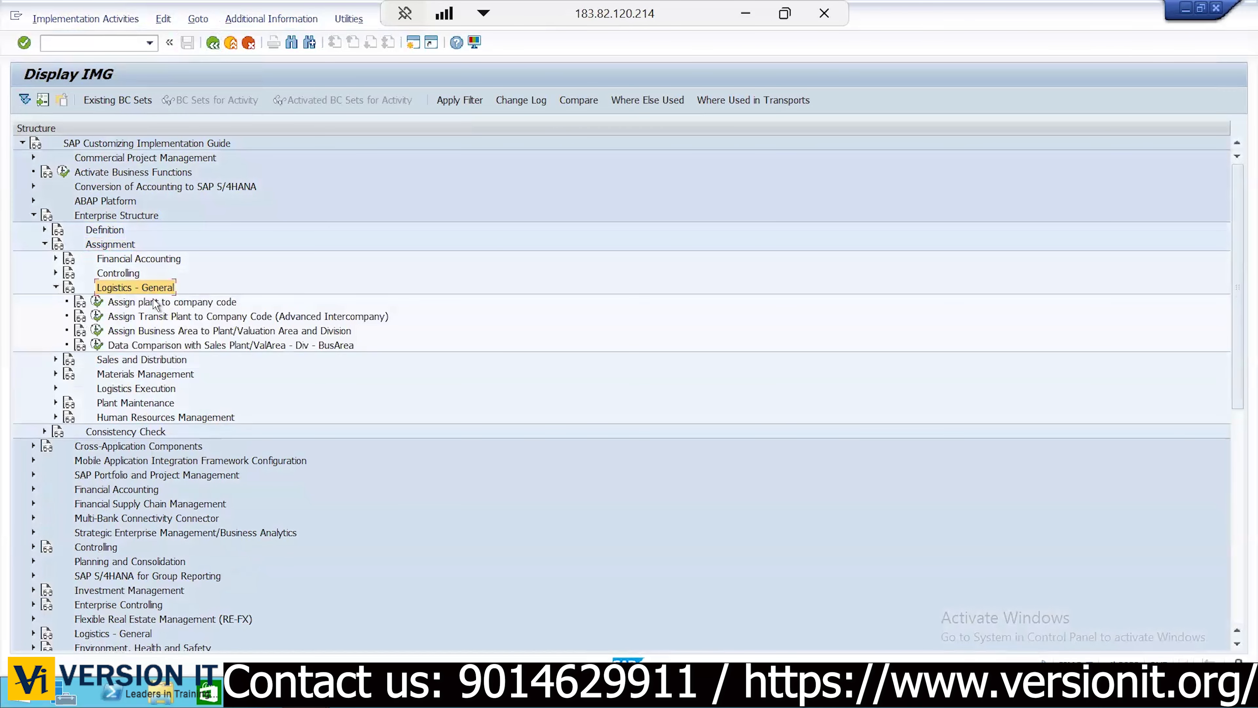
{"action": "left_click", "coordinate": [155, 303]}
{"action": "left_click", "coordinate": [97, 302]}
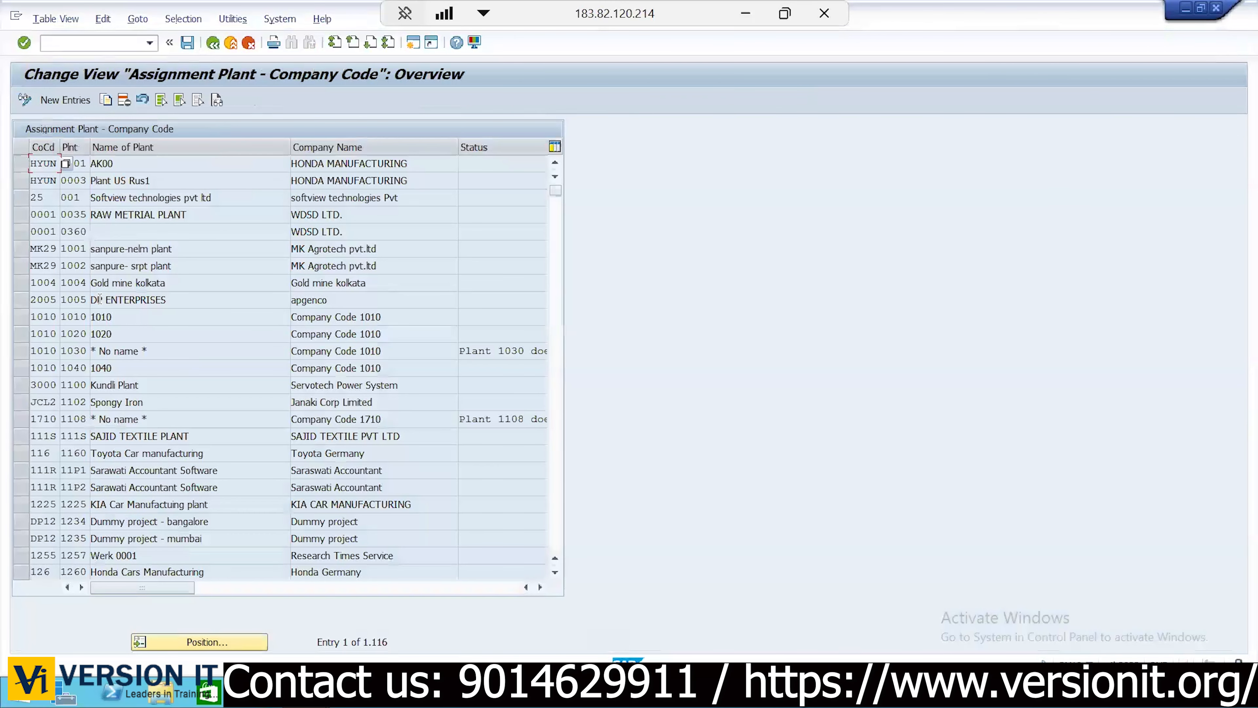
Try assigning KIA1 to company code KC01, read the JC01 conflict error, and discard the entry
{"action": "left_click", "coordinate": [67, 101]}
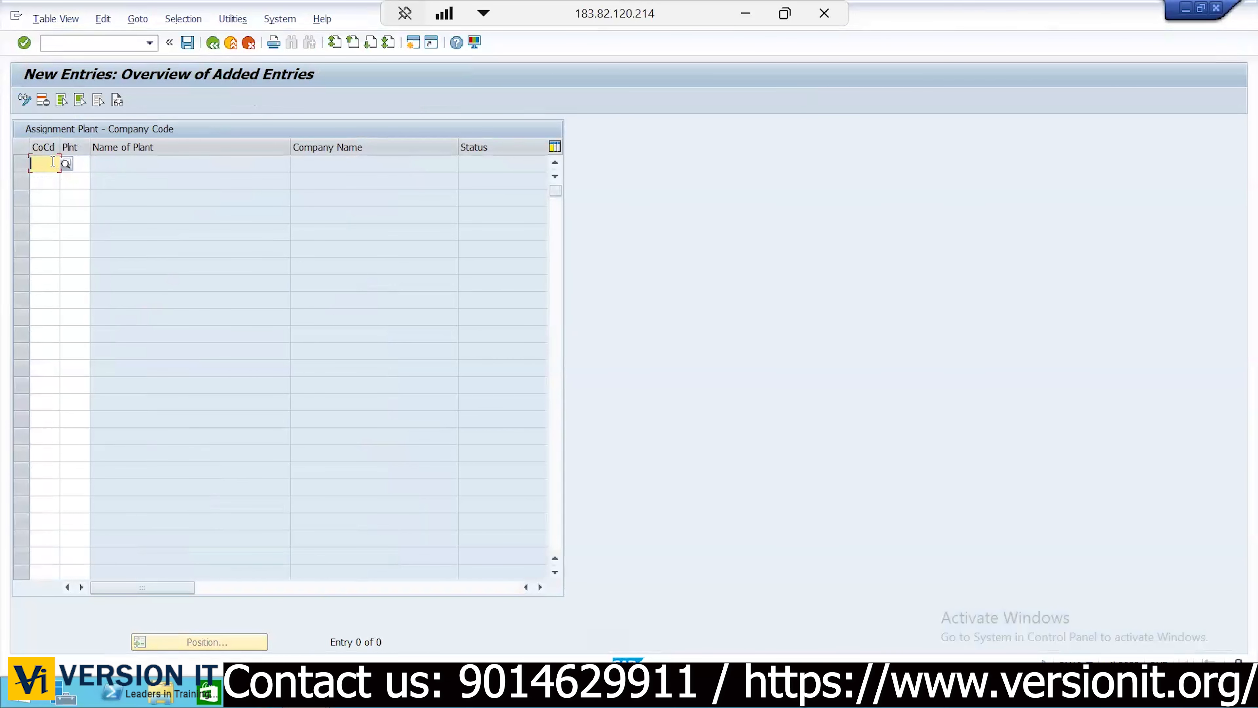
{"action": "type", "text": "KC01"}
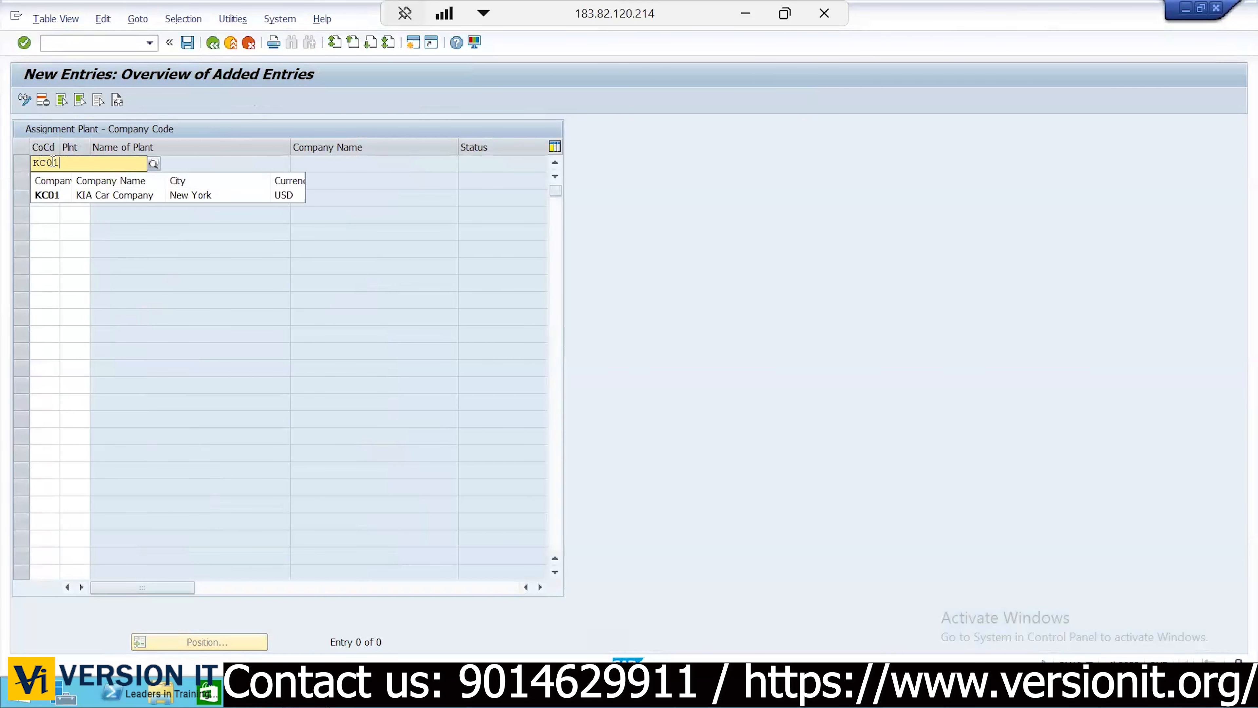
{"action": "key", "text": "Tab"}
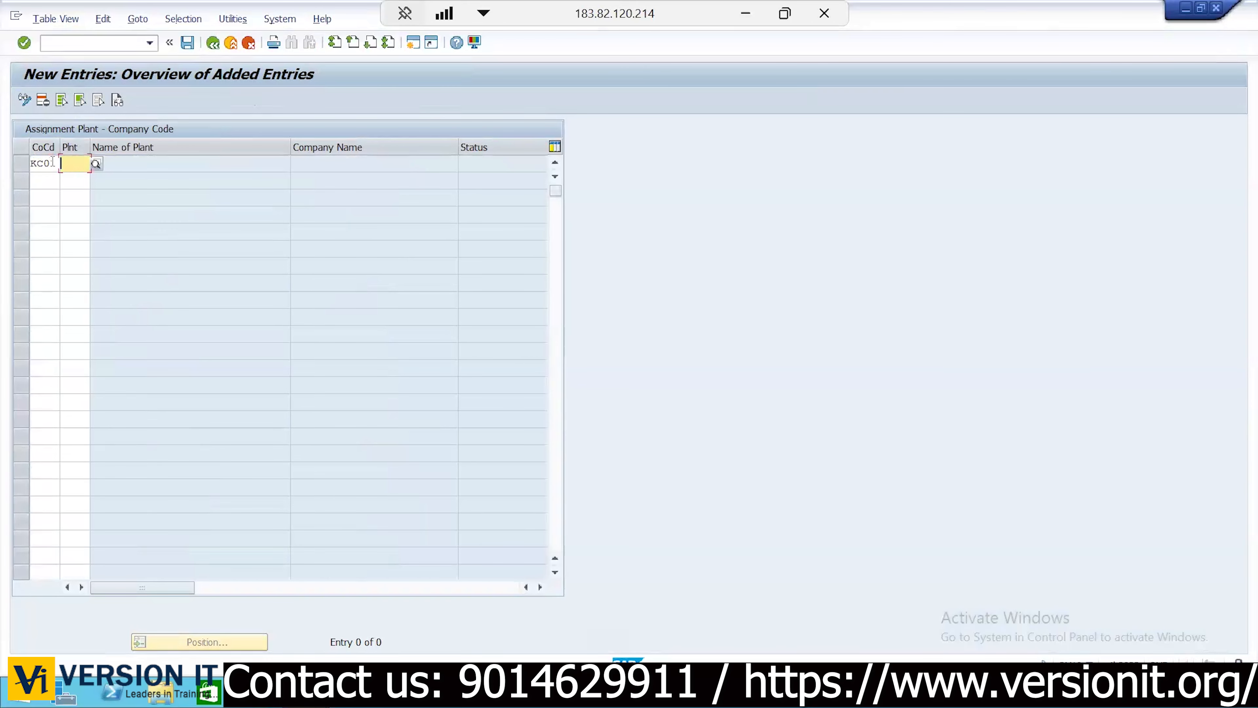
{"action": "type", "text": "KIA1"}
{"action": "key", "text": "Return"}
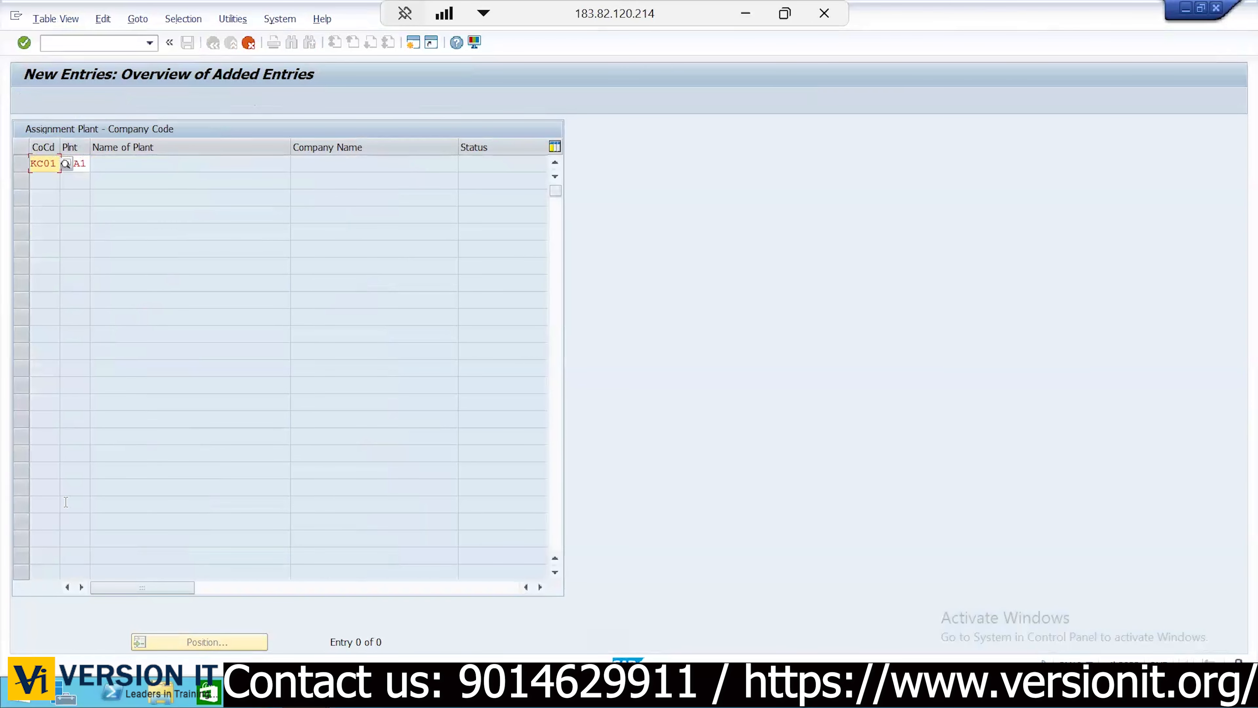
{"action": "double_click", "coordinate": [76, 668]}
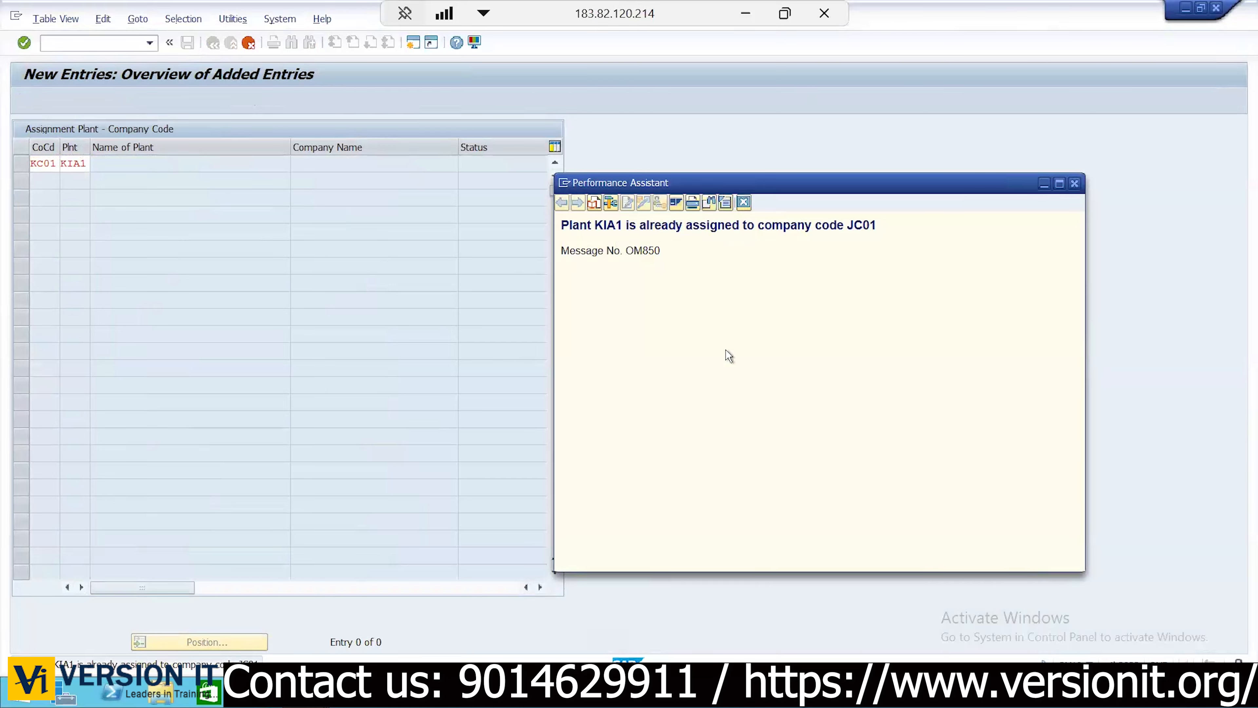
{"action": "left_click", "coordinate": [1074, 183]}
{"action": "left_click", "coordinate": [248, 43]}
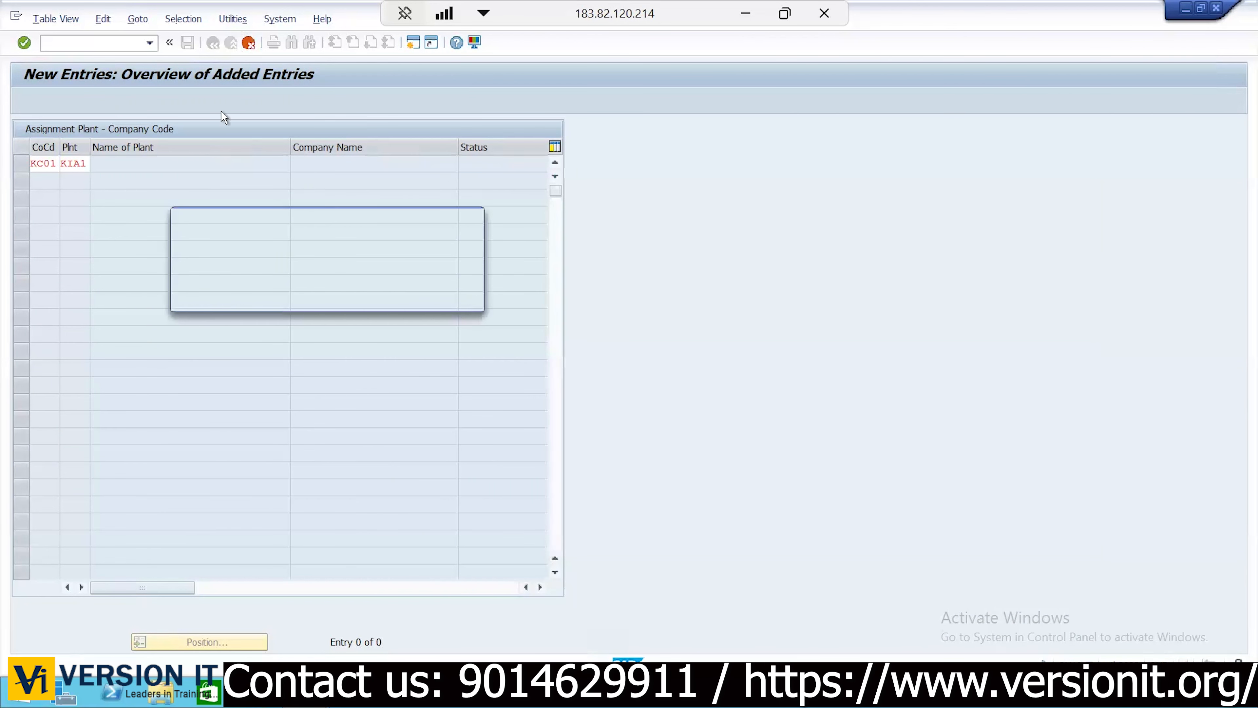
{"action": "left_click", "coordinate": [251, 296]}
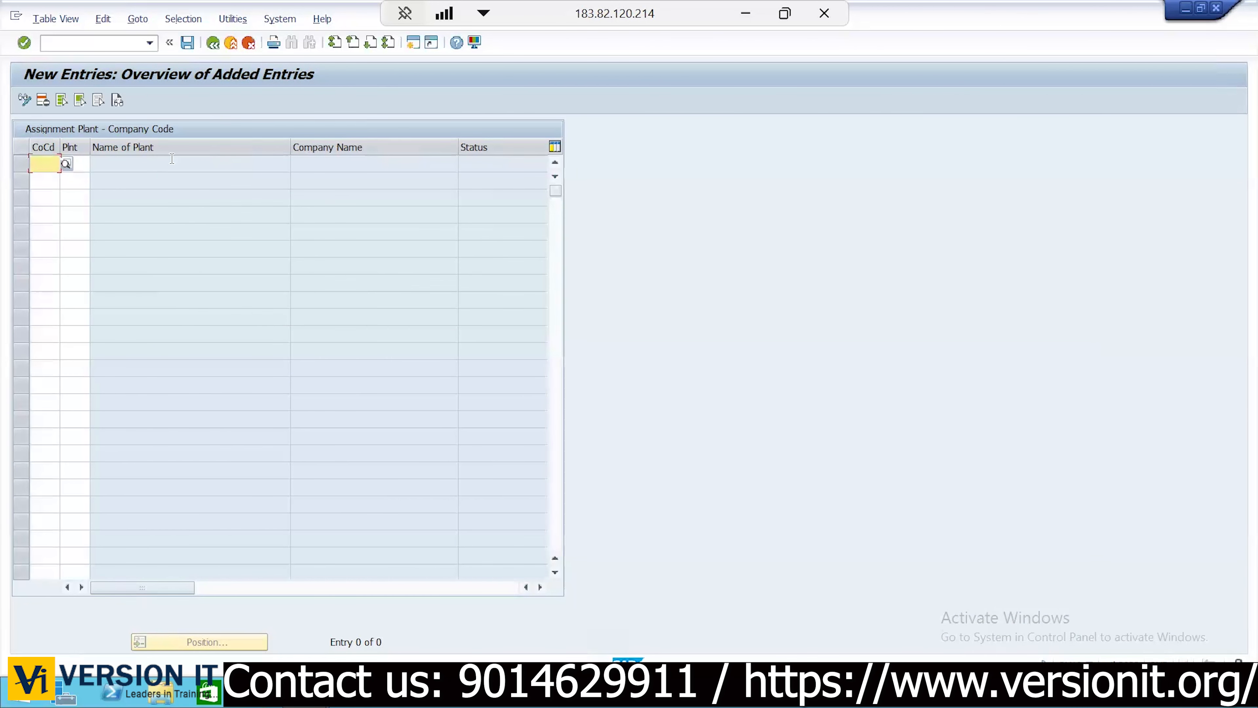
{"action": "left_click", "coordinate": [213, 43]}
Position the assignment list at plant JDP and mark the JDP1 plant code
{"action": "left_click", "coordinate": [225, 643]}
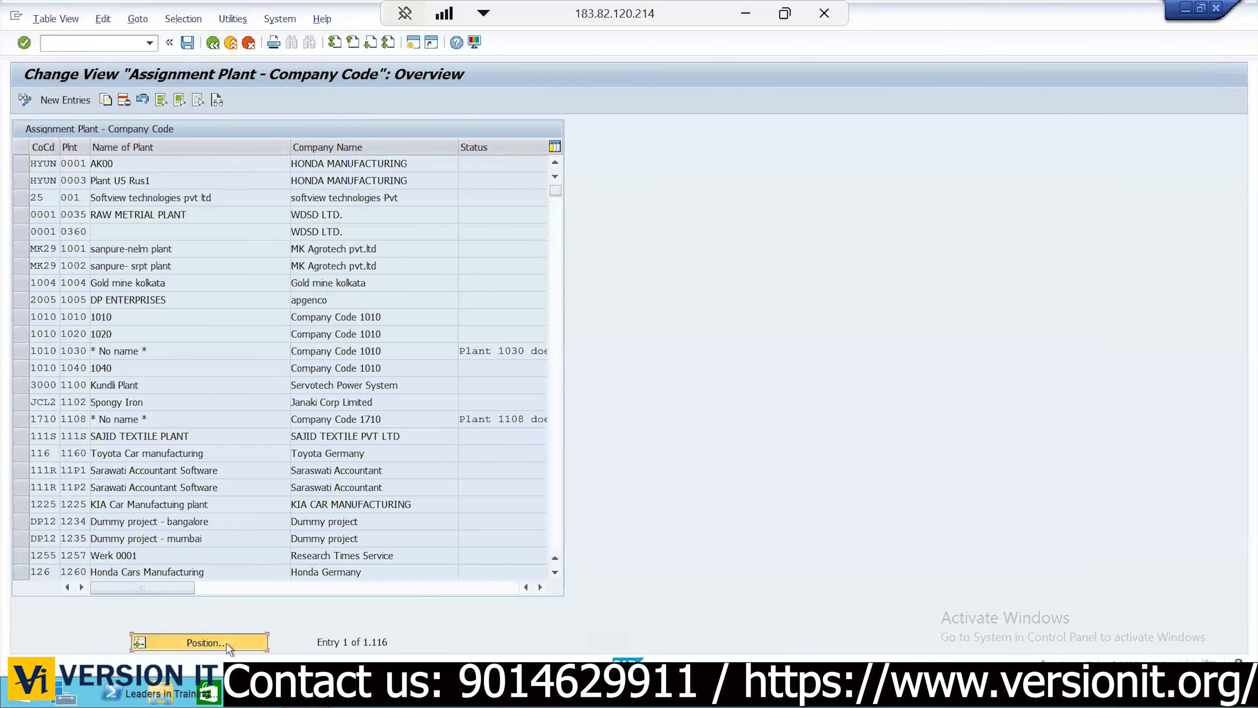
{"action": "type", "text": "JDP"}
{"action": "key", "text": "Return"}
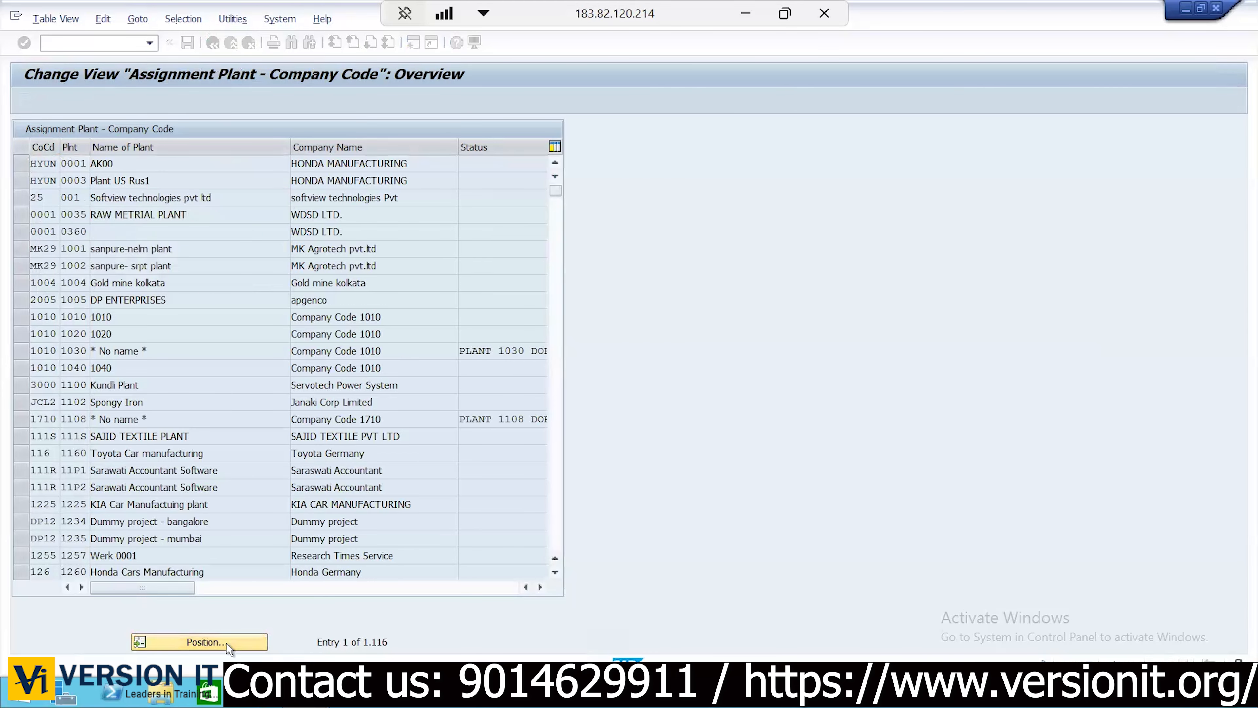
{"action": "left_click", "coordinate": [122, 163]}
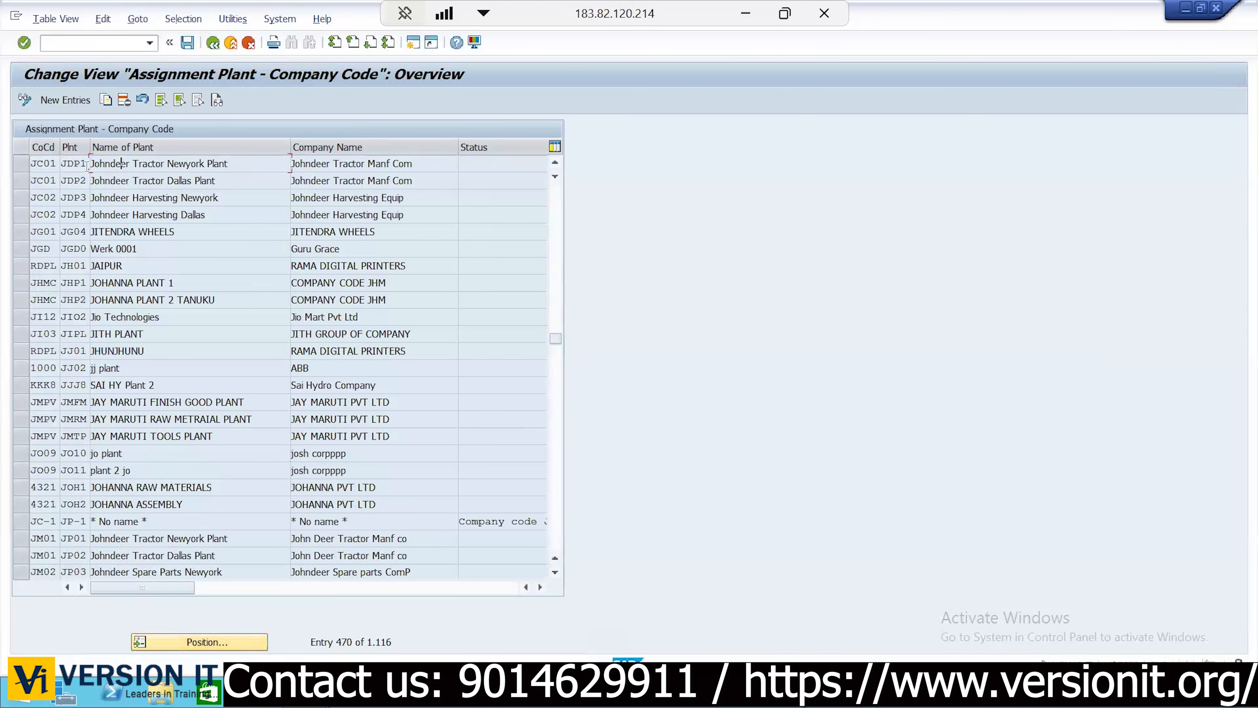
{"action": "left_click_drag", "start_coordinate": [87, 166], "coordinate": [63, 169]}
{"action": "left_click", "coordinate": [63, 168]}
Position to KIA1 and delete the JC01 assignments of plants KIA1, KIA2 and KIA3
{"action": "left_click", "coordinate": [237, 638]}
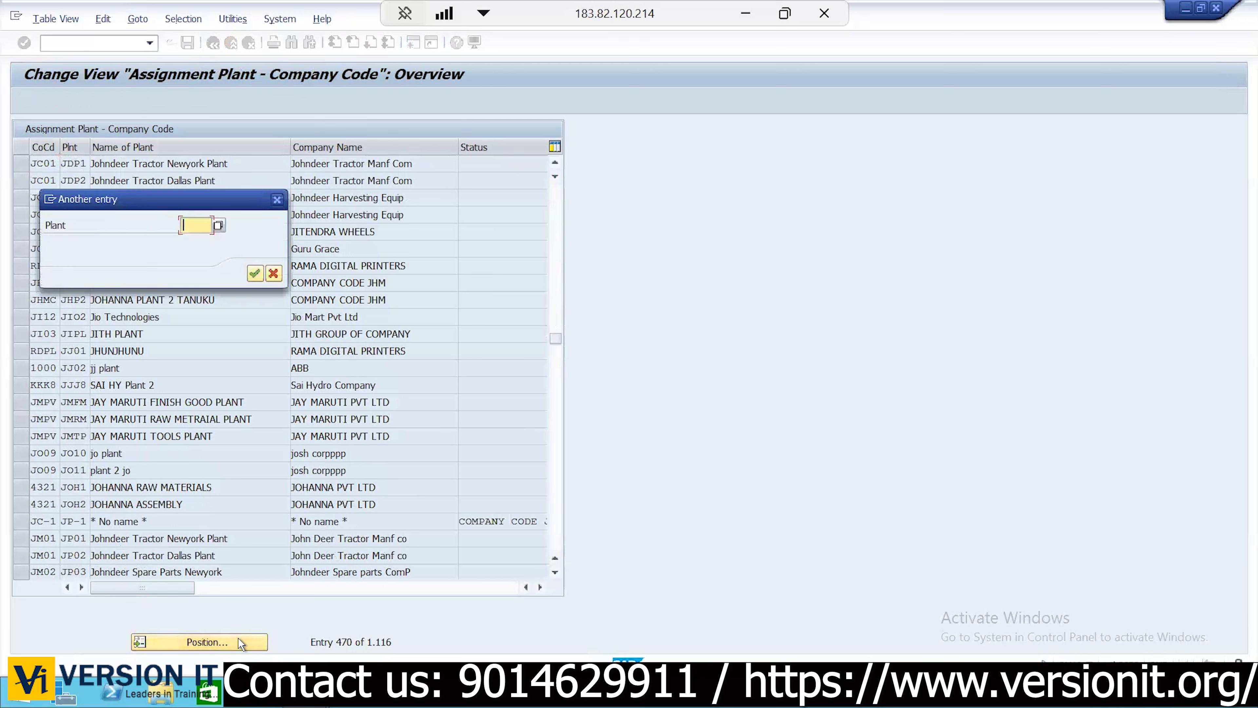
{"action": "type", "text": "KIA1"}
{"action": "key", "text": "Return"}
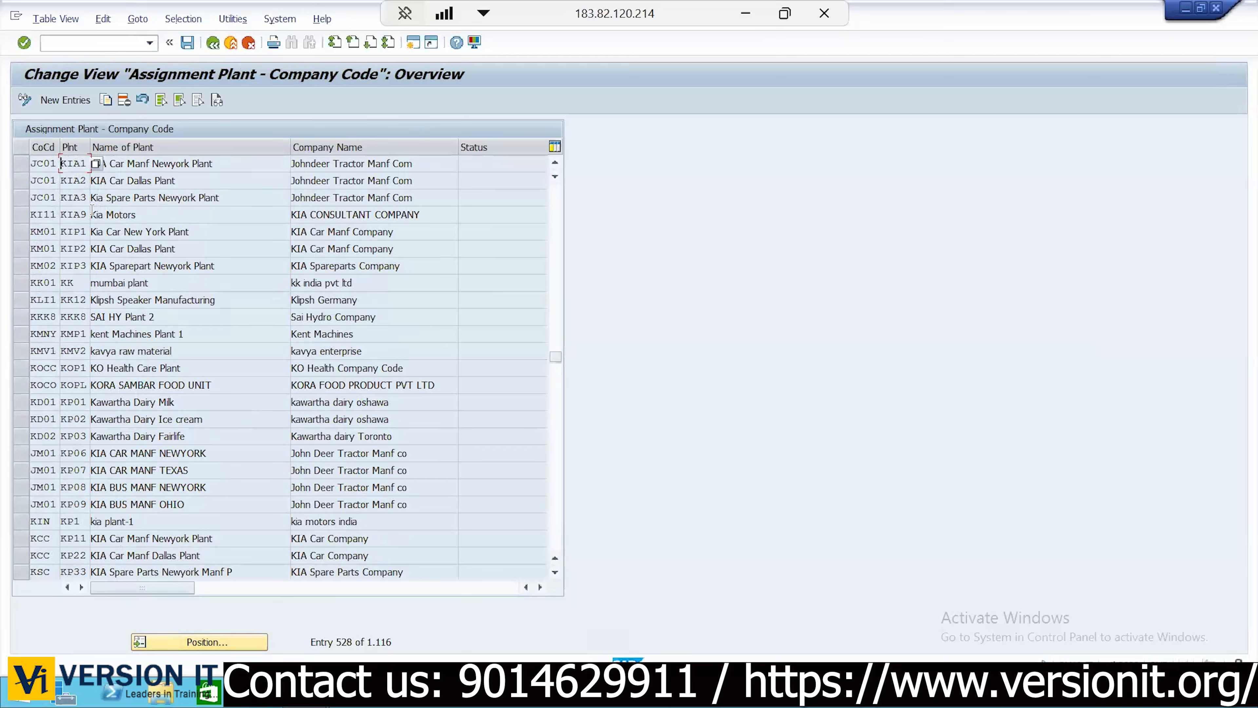
{"action": "left_click", "coordinate": [84, 162]}
{"action": "left_click", "coordinate": [21, 168]}
{"action": "left_click", "coordinate": [21, 183]}
{"action": "left_click", "coordinate": [22, 199]}
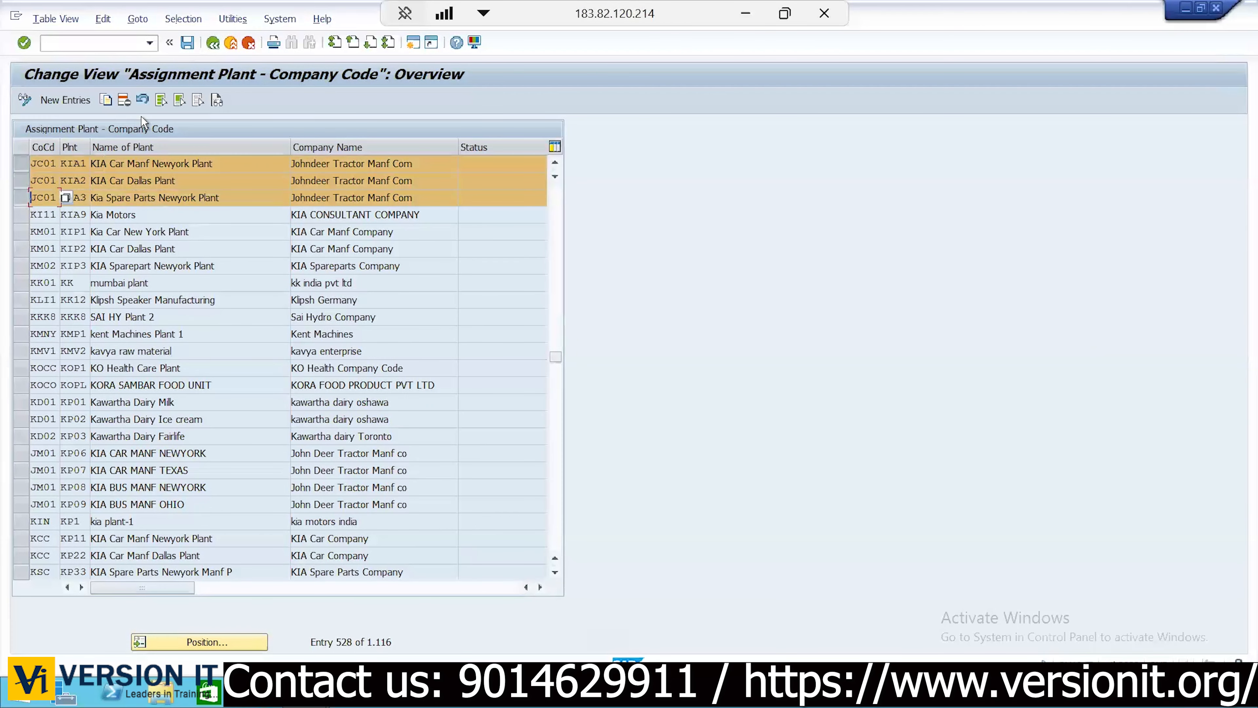
{"action": "left_click", "coordinate": [123, 100]}
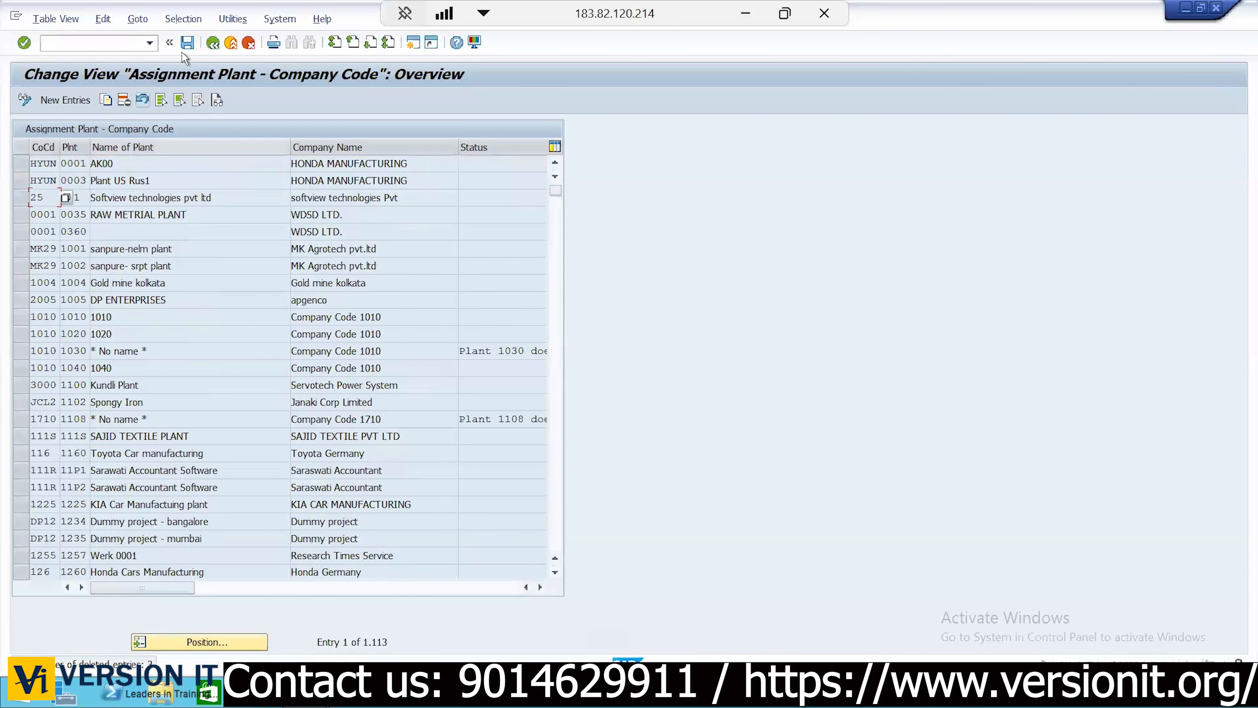
Save the deletions, then add a new entry assigning plant KIA1 to company code KC01
{"action": "left_click", "coordinate": [187, 44]}
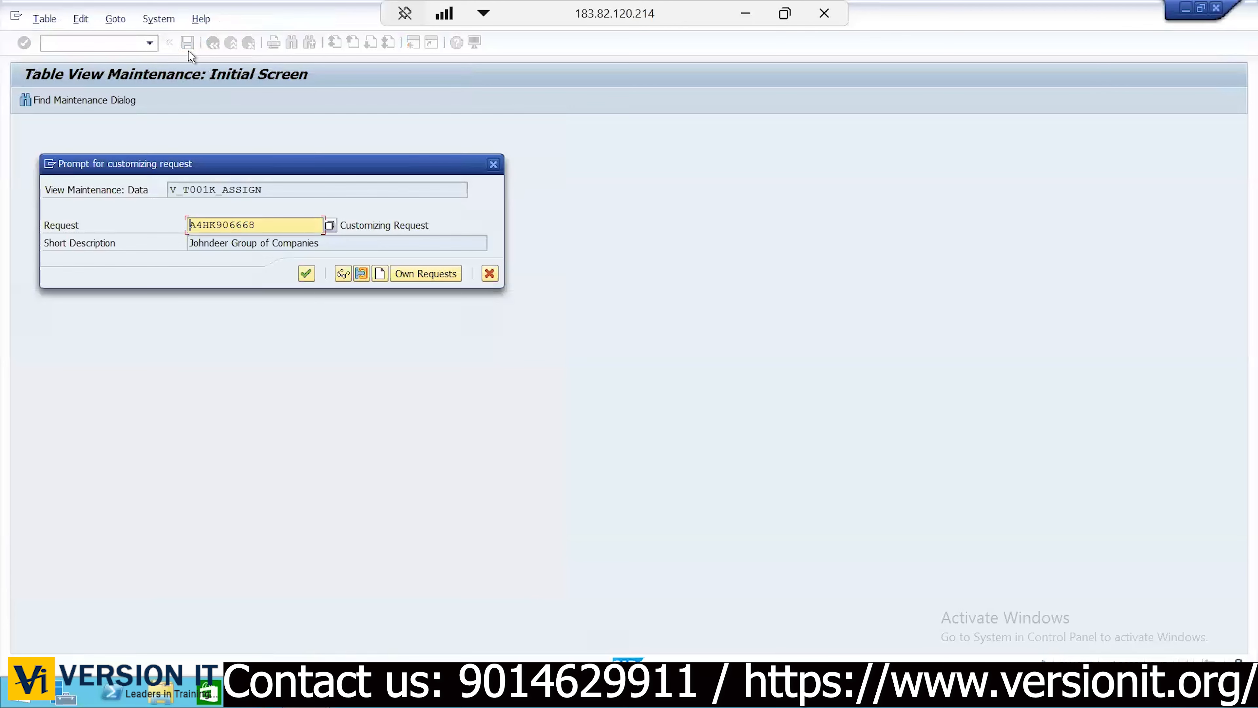
{"action": "key", "text": "Return"}
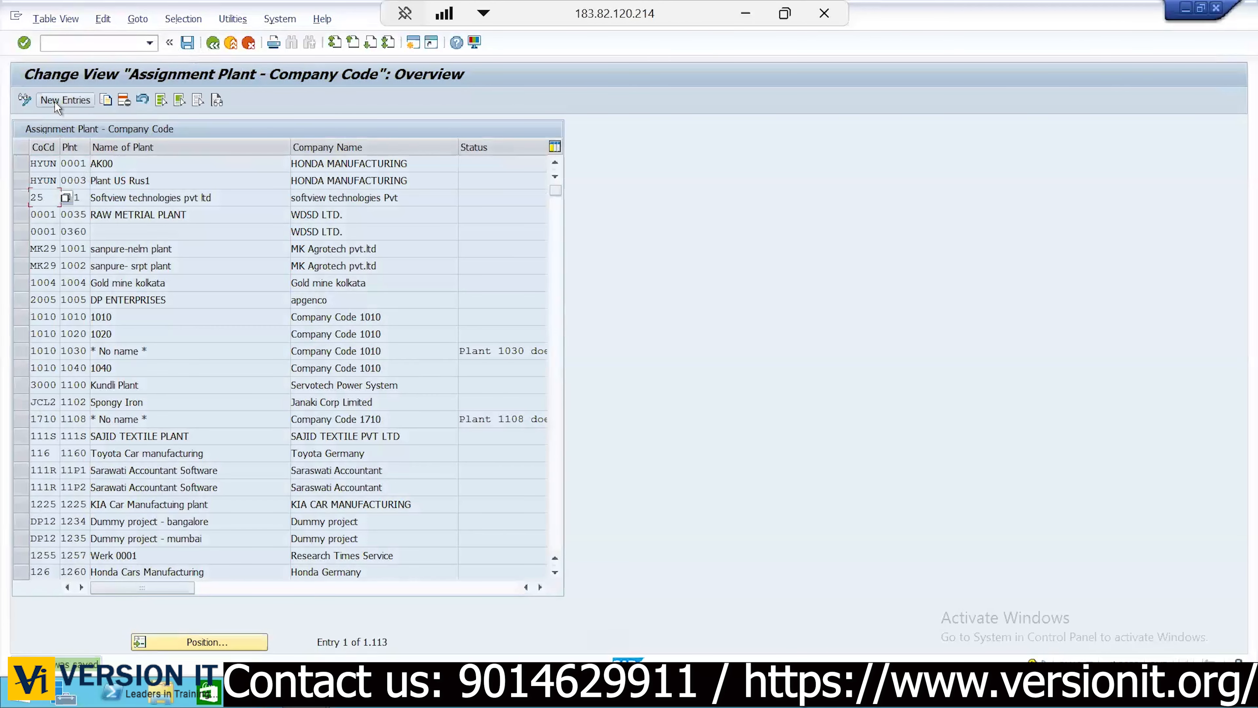
{"action": "left_click", "coordinate": [54, 101]}
{"action": "type", "text": "kc01"}
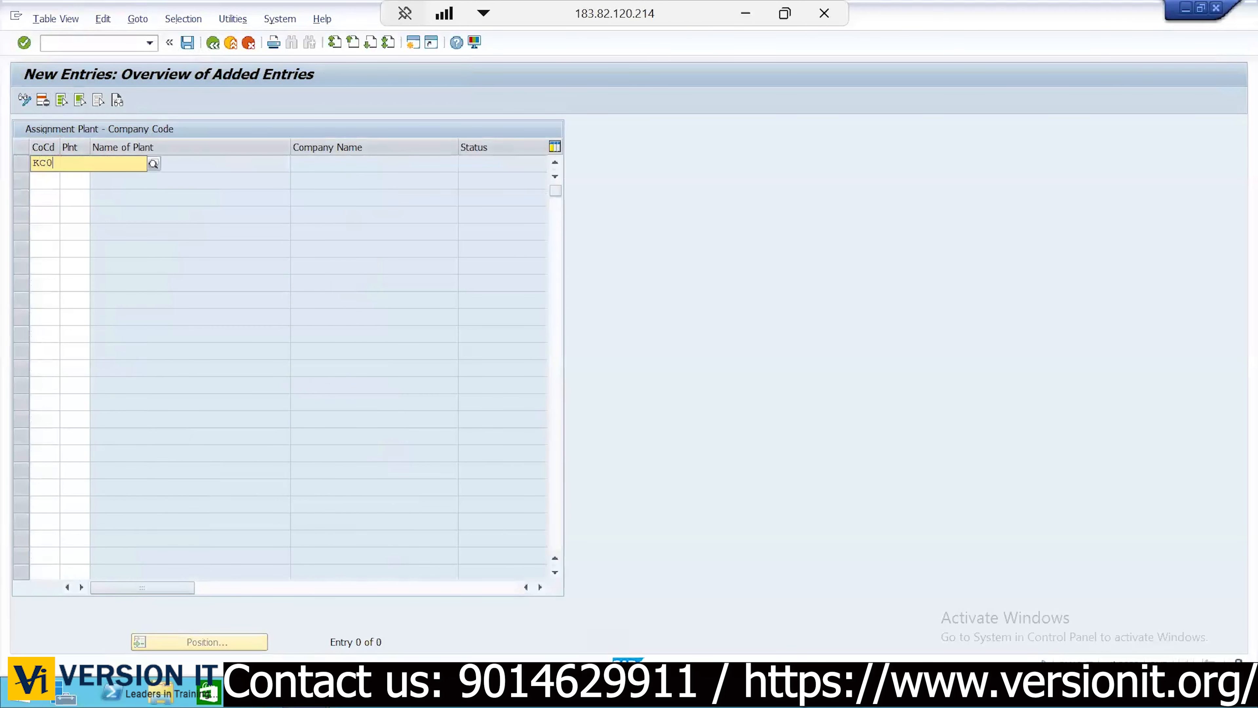
{"action": "key", "text": "Tab"}
{"action": "type", "text": "kia1"}
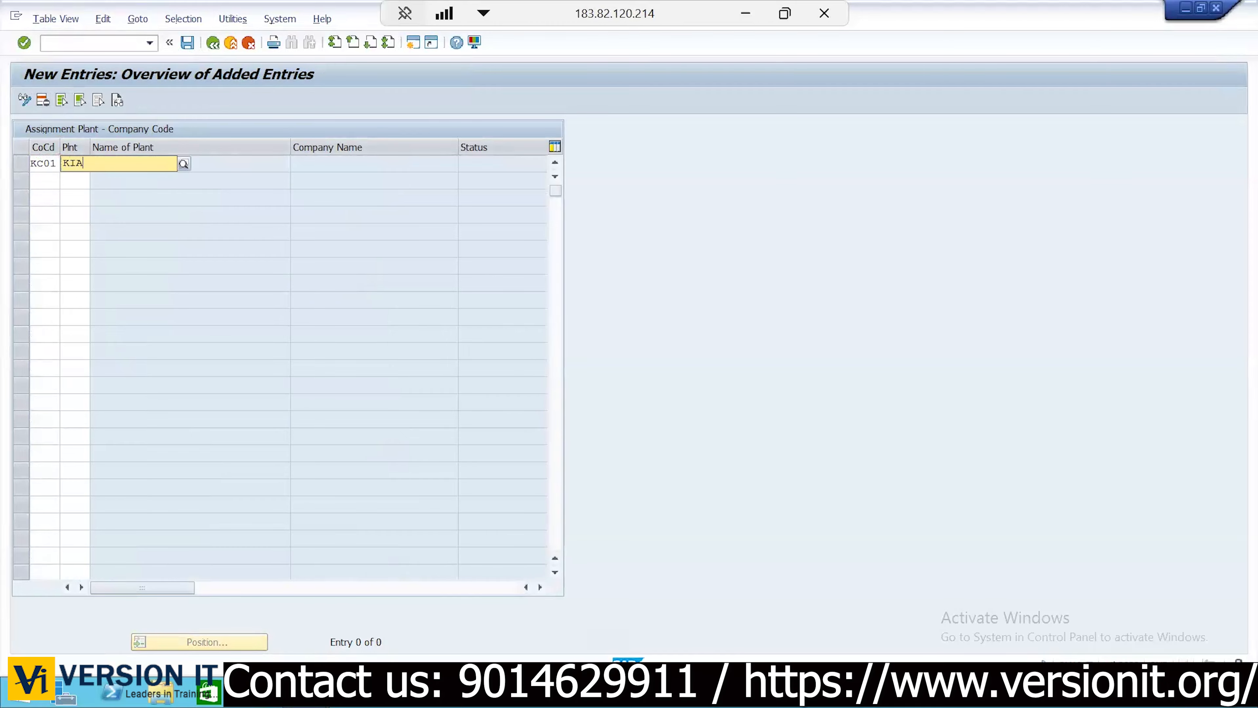
{"action": "key", "text": "Return"}
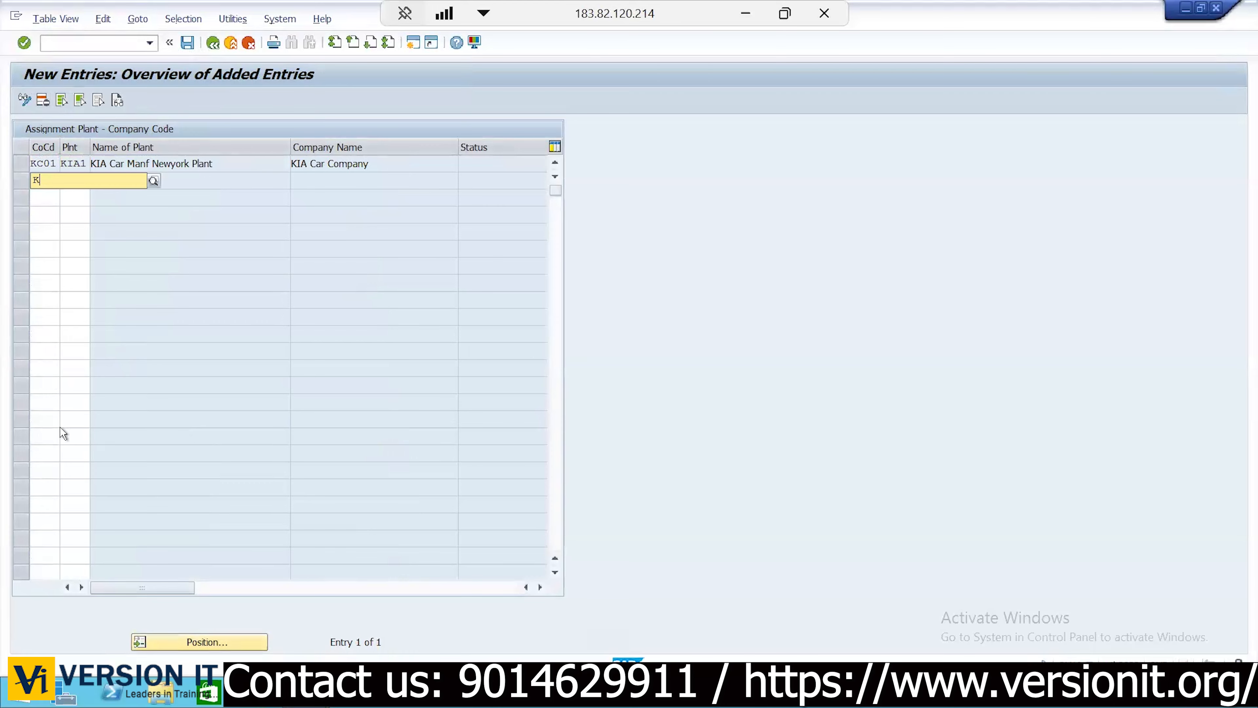
Assign KIA2 to KC01 and KIA3 to KC02, and save the assignments
{"action": "type", "text": "kc01"}
{"action": "key", "text": "Tab"}
{"action": "type", "text": "kia2"}
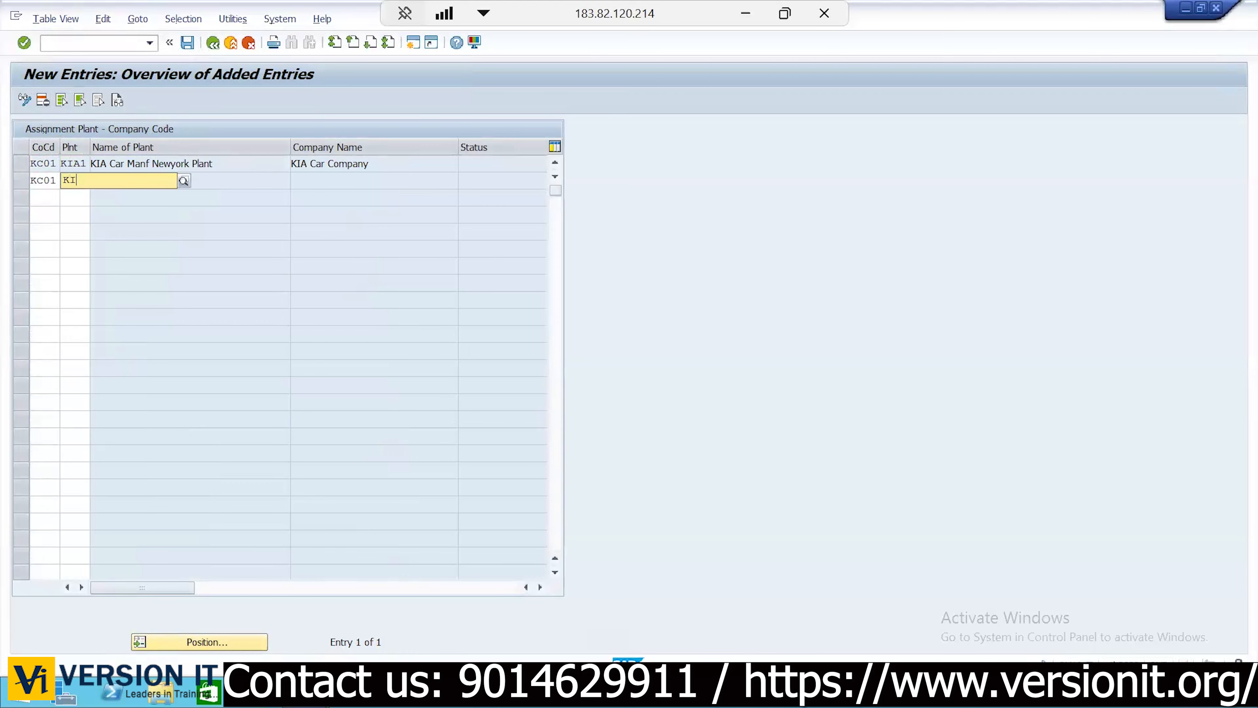
{"action": "key", "text": "Return"}
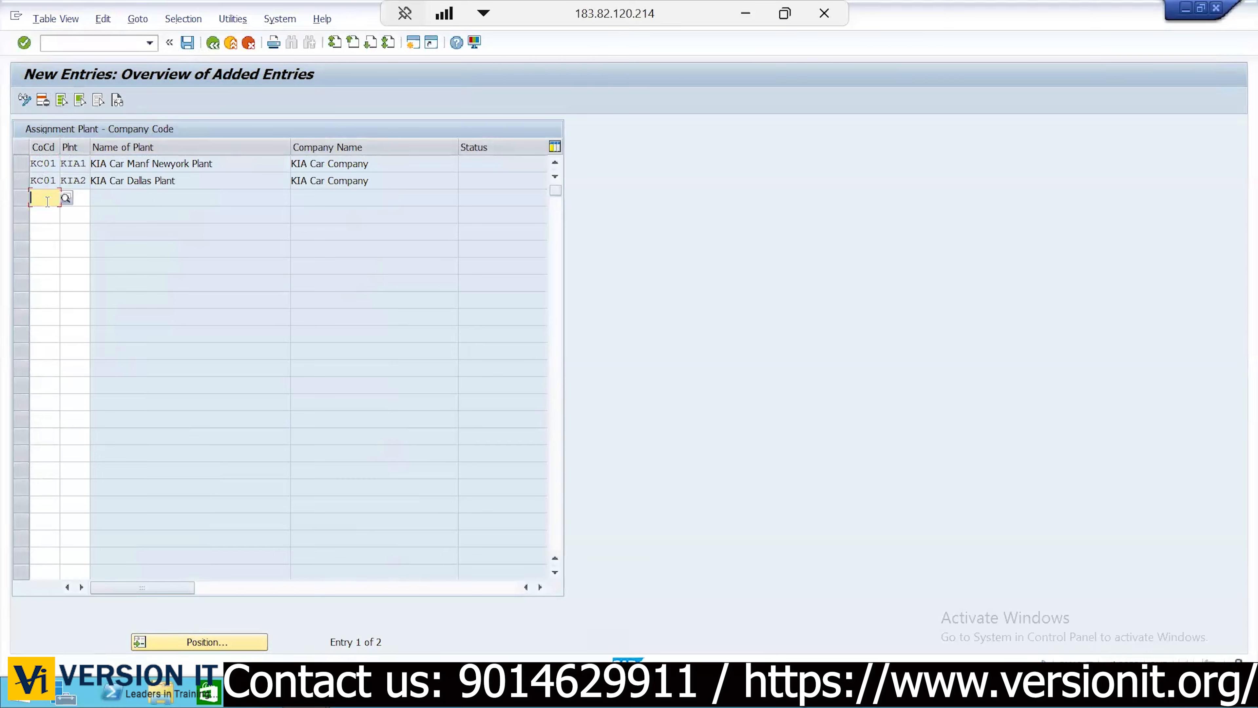
{"action": "type", "text": "kc02"}
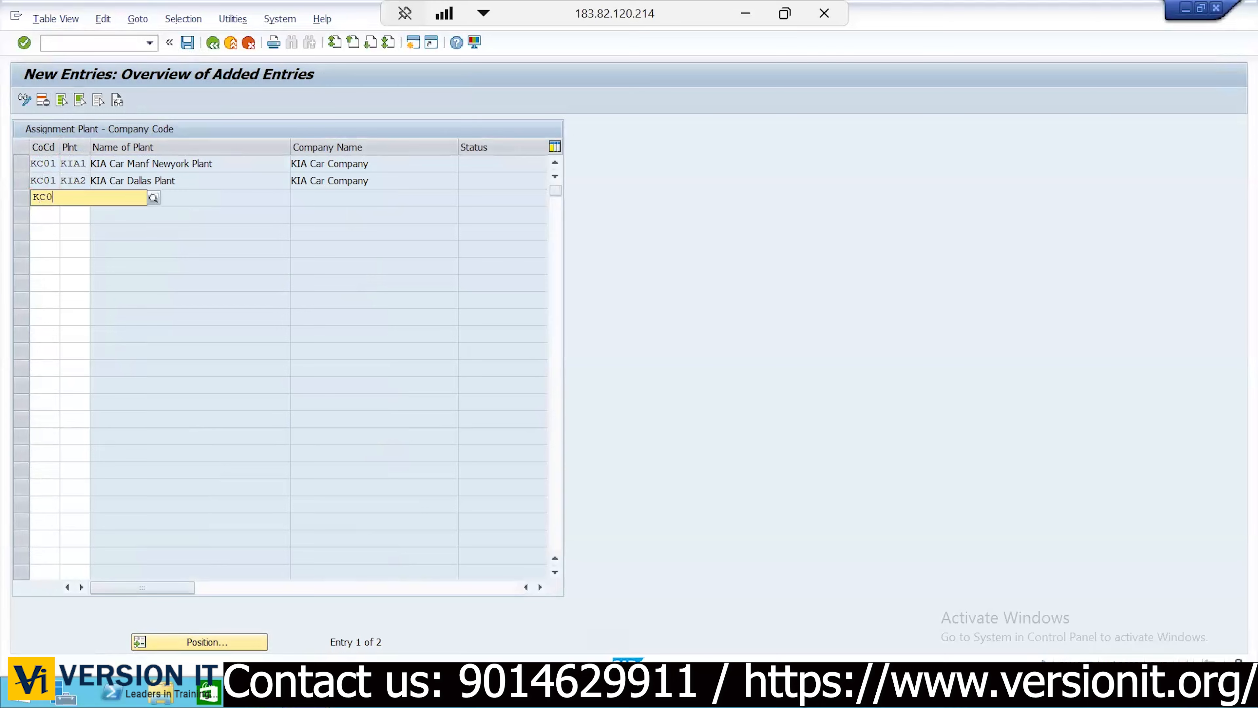
{"action": "key", "text": "Tab"}
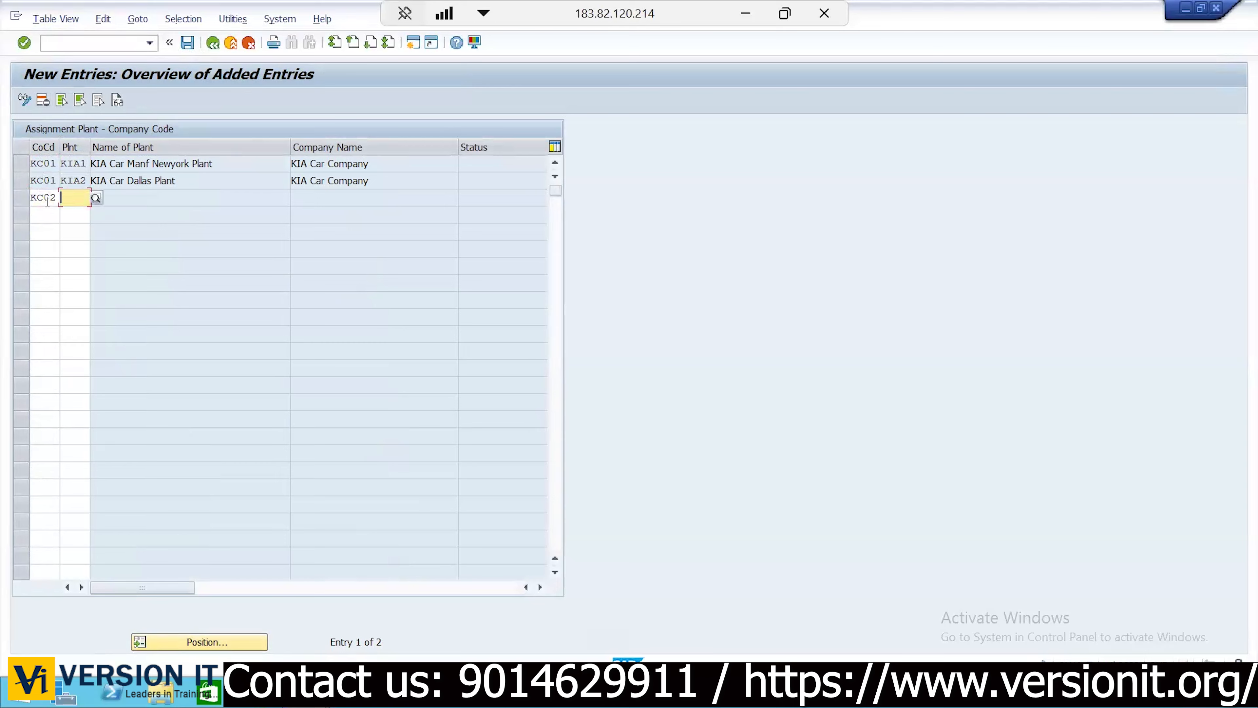
{"action": "type", "text": "kia3"}
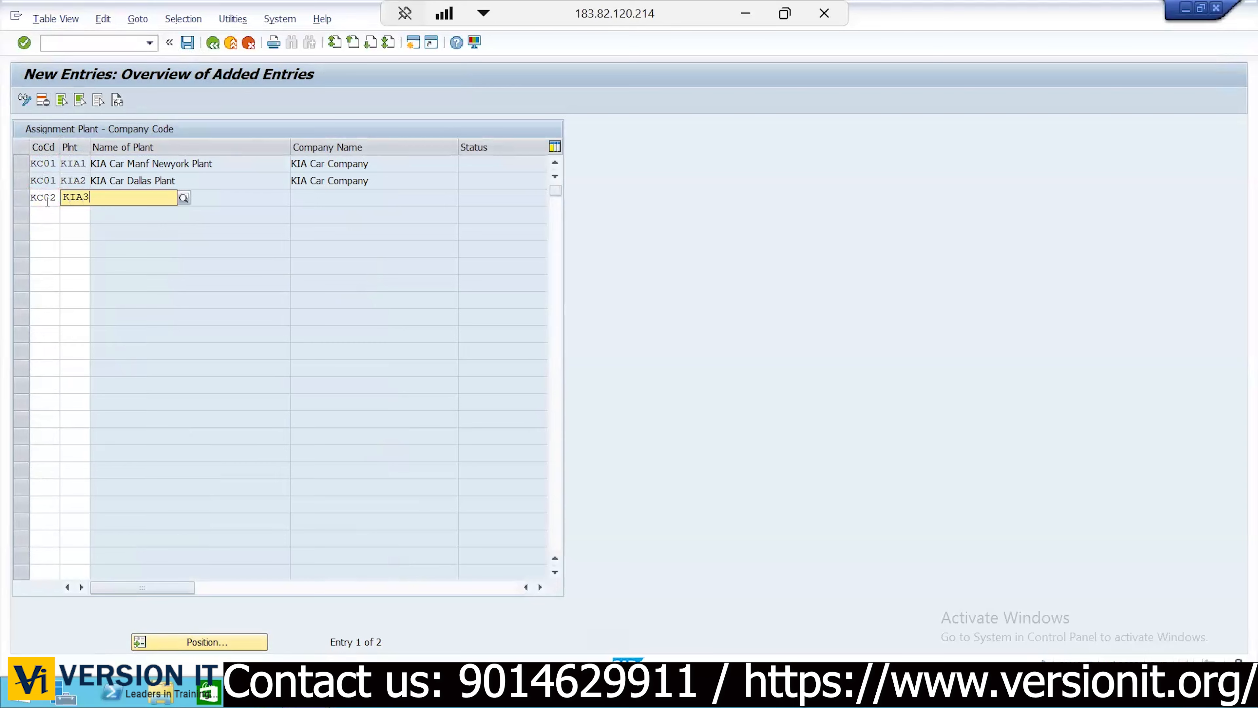
{"action": "key", "text": "Return"}
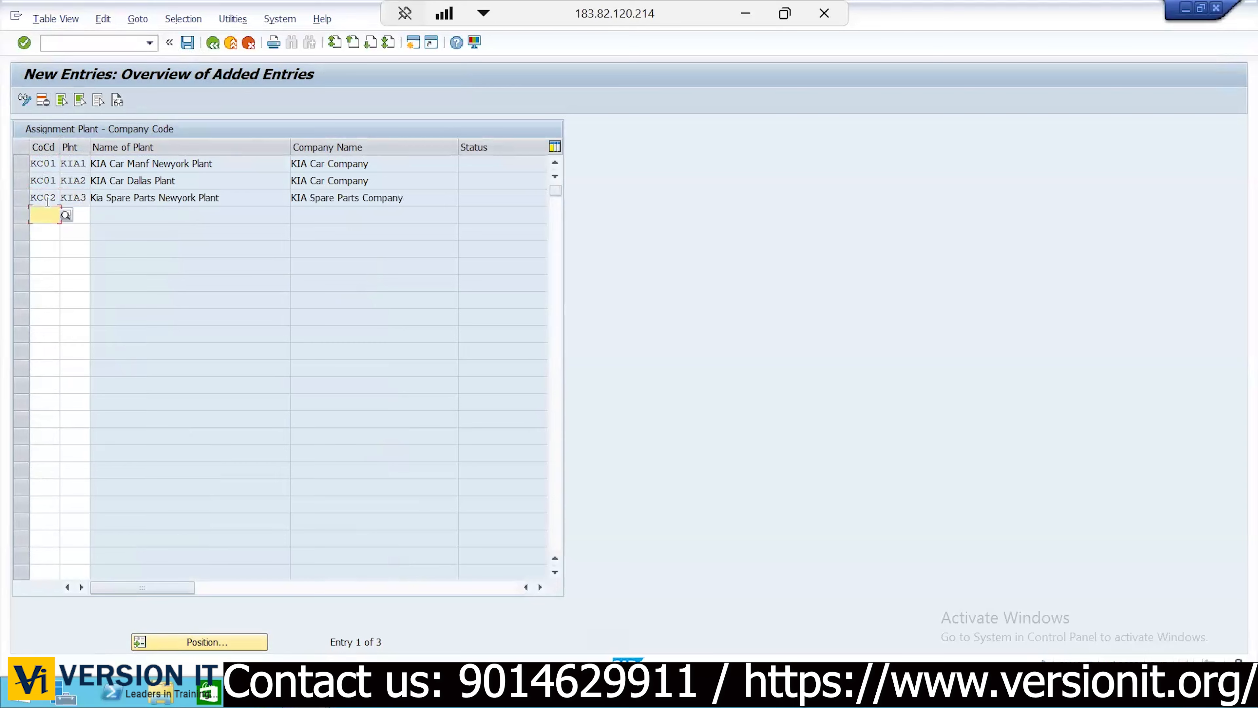
{"action": "left_click", "coordinate": [188, 43]}
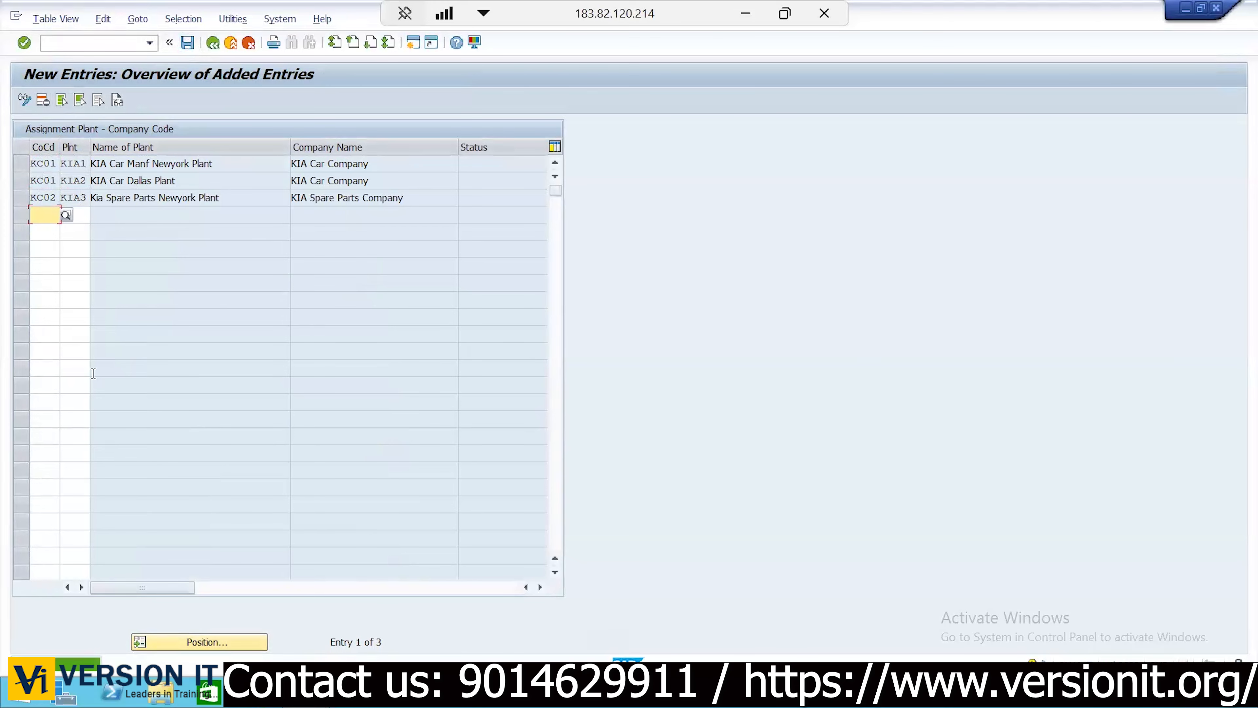
{"action": "key", "text": "F3"}
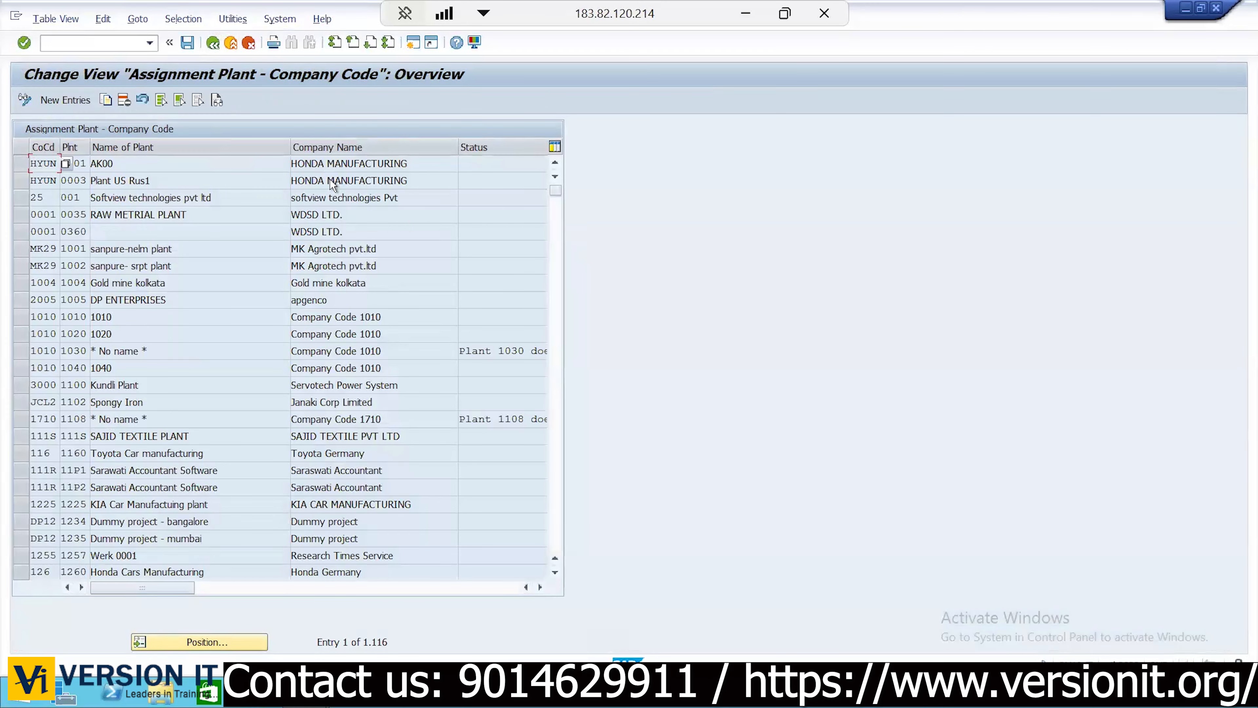
Return to the IMG and open Definition > Materials Management > Maintain storage location
{"action": "left_click", "coordinate": [212, 43]}
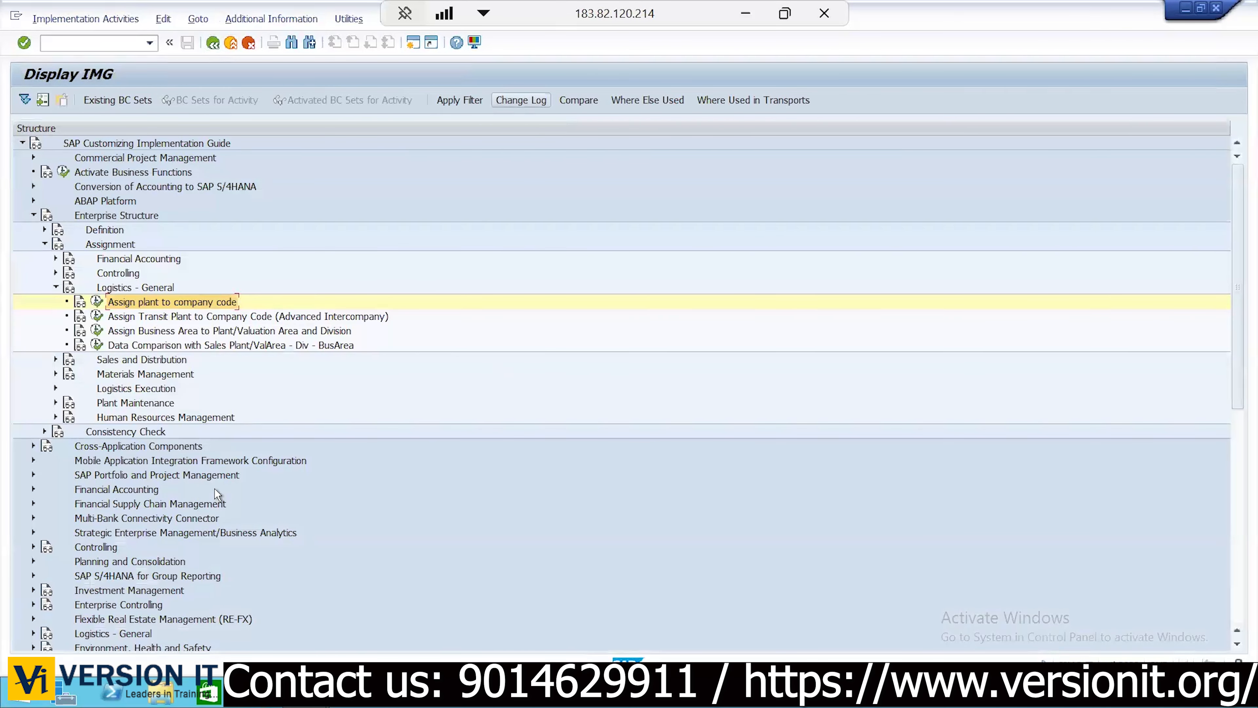
{"action": "left_click", "coordinate": [55, 287]}
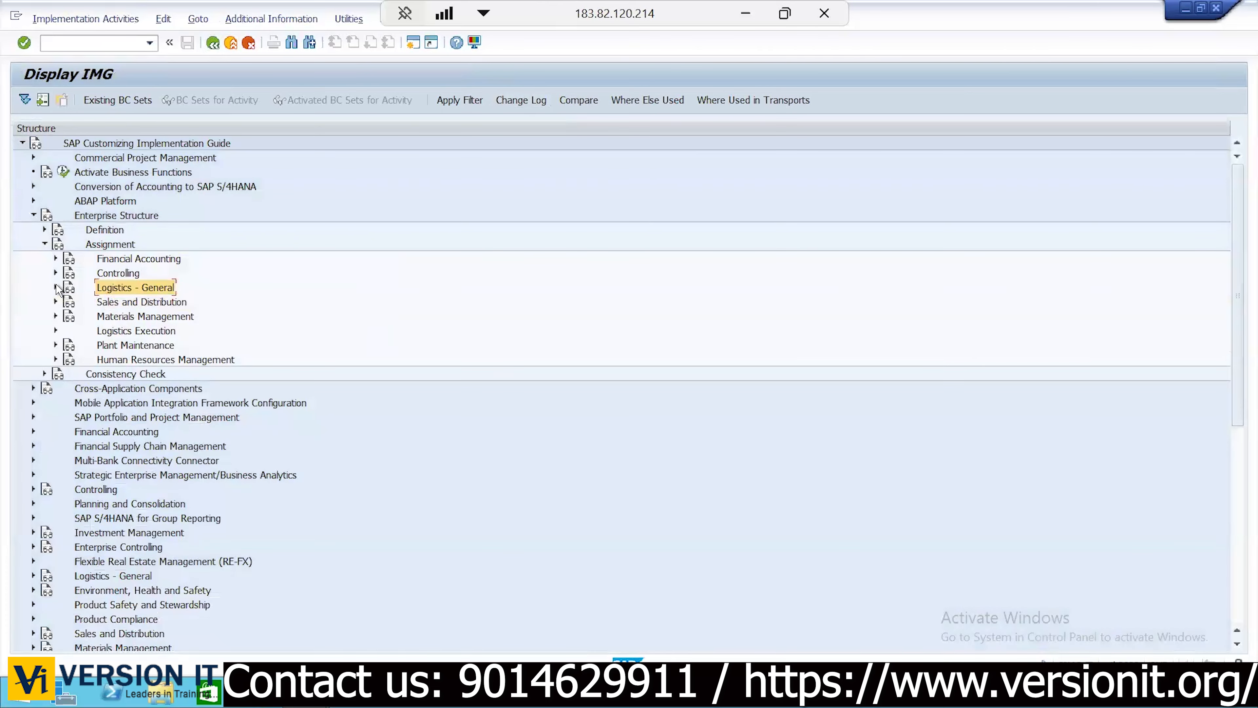
{"action": "left_click", "coordinate": [44, 244]}
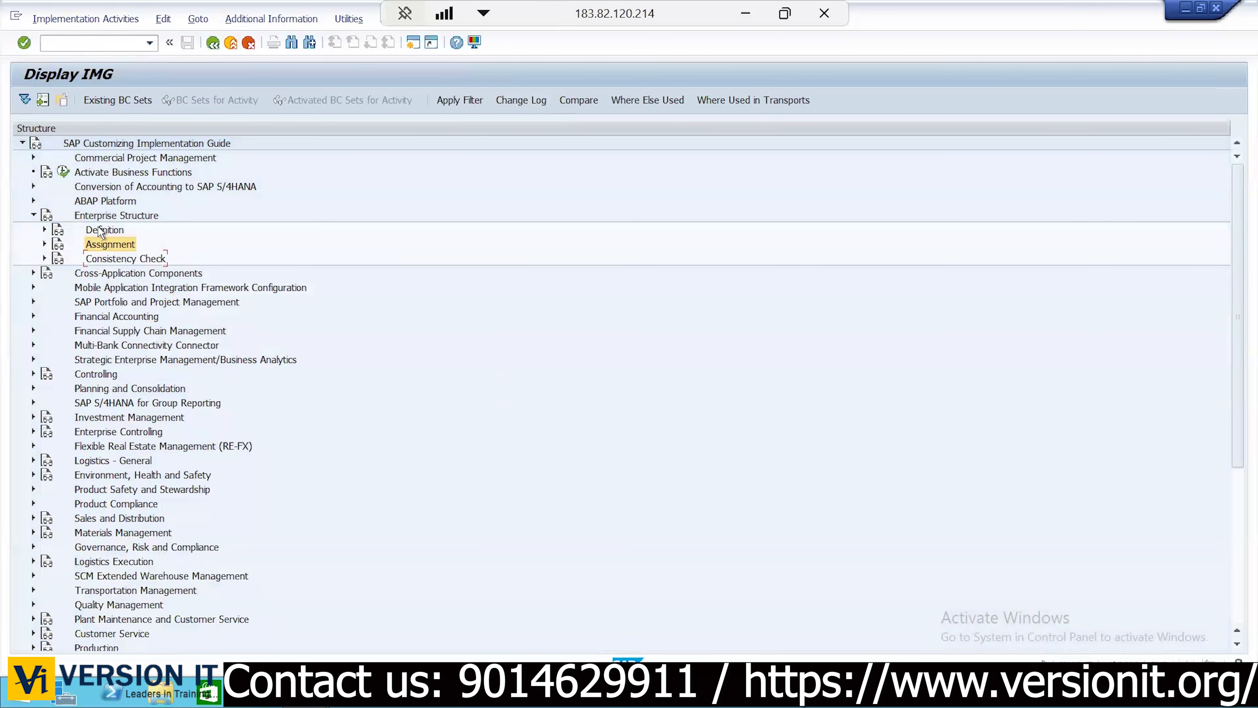
{"action": "left_click", "coordinate": [101, 231]}
{"action": "left_click", "coordinate": [44, 229]}
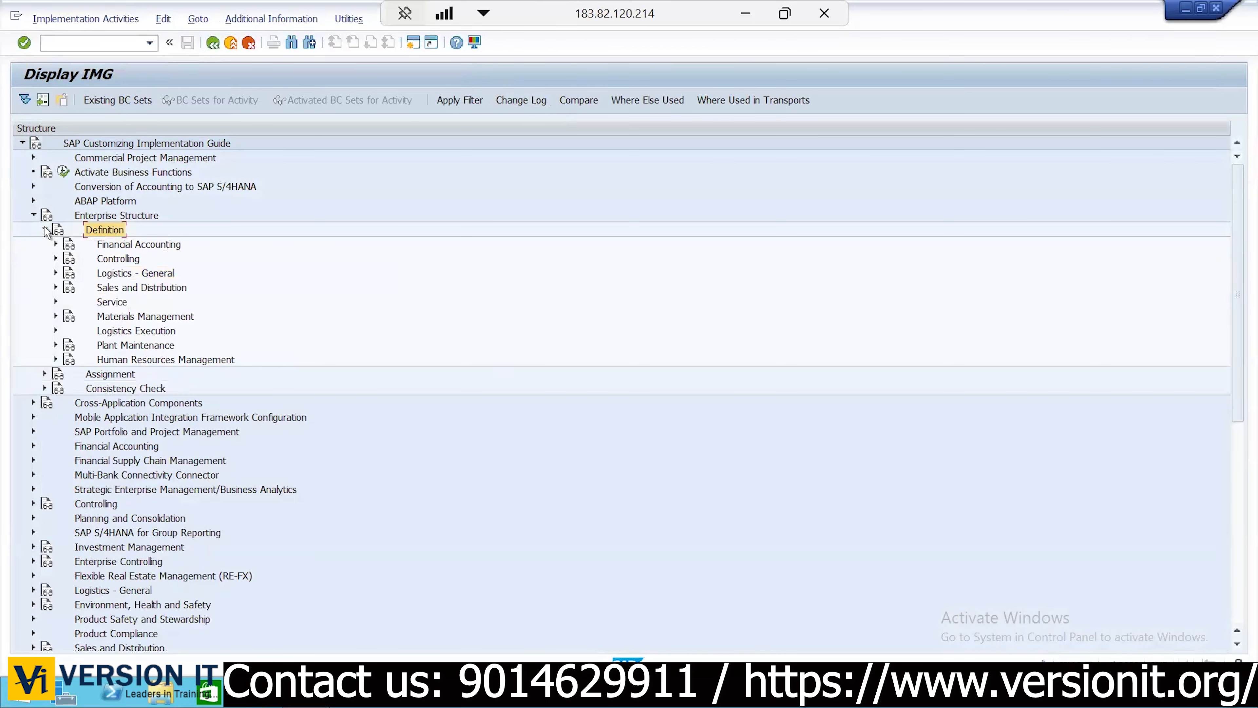
{"action": "left_click", "coordinate": [148, 320]}
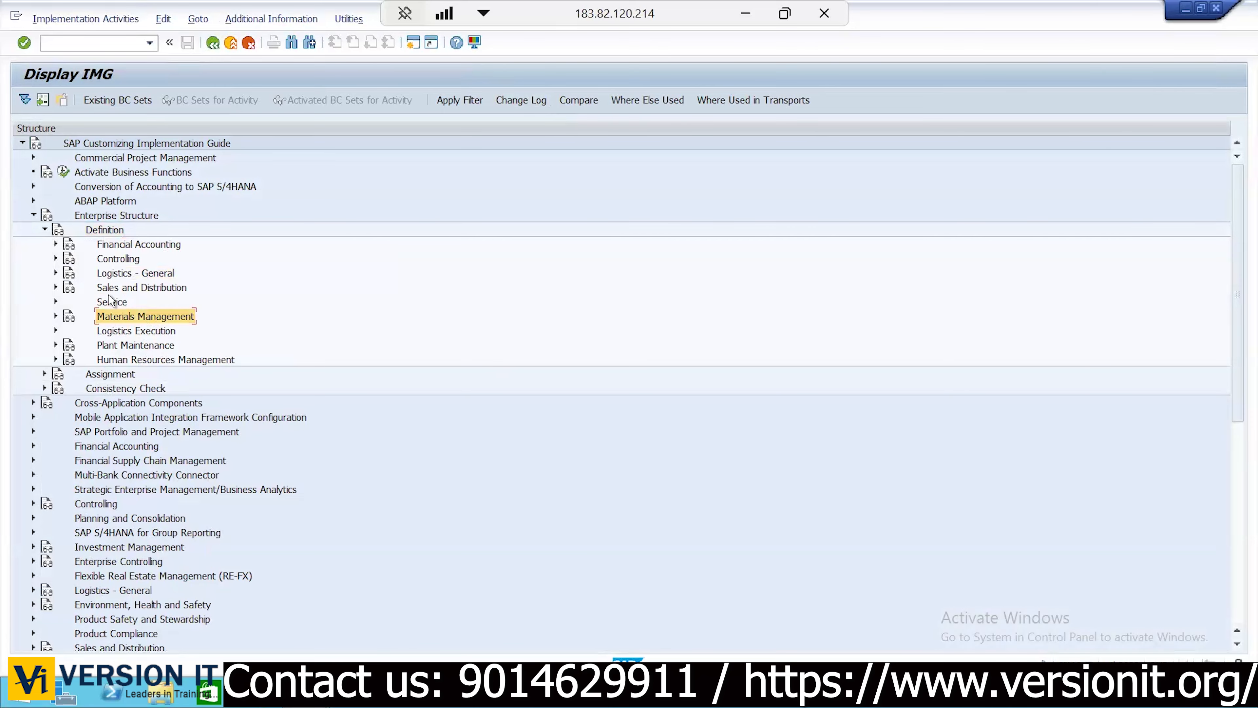
{"action": "left_click", "coordinate": [56, 317]}
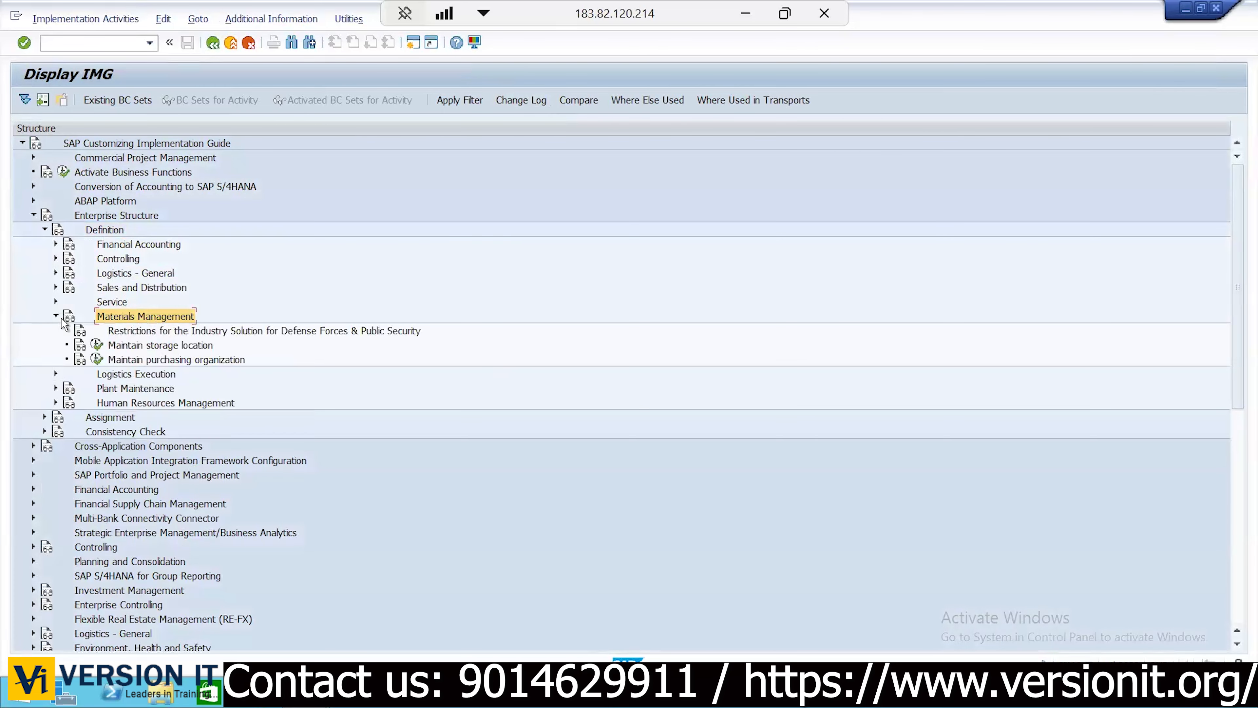
{"action": "left_click", "coordinate": [156, 346]}
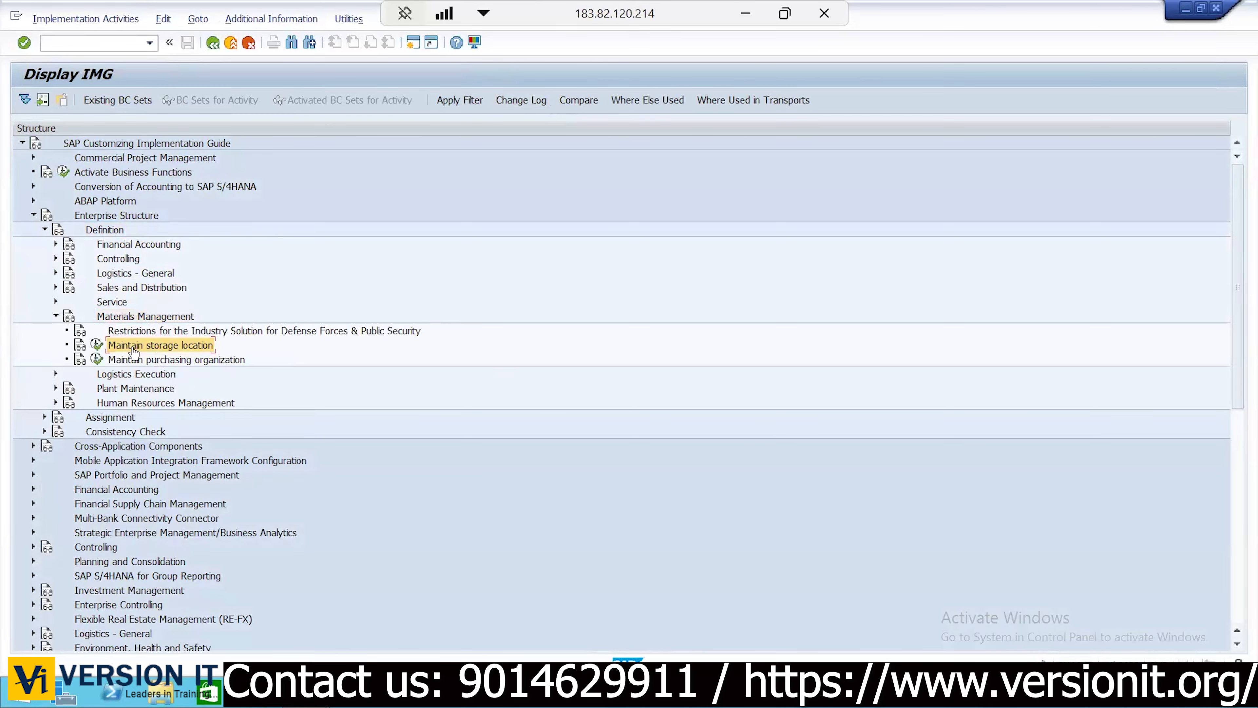
{"action": "left_click", "coordinate": [98, 345]}
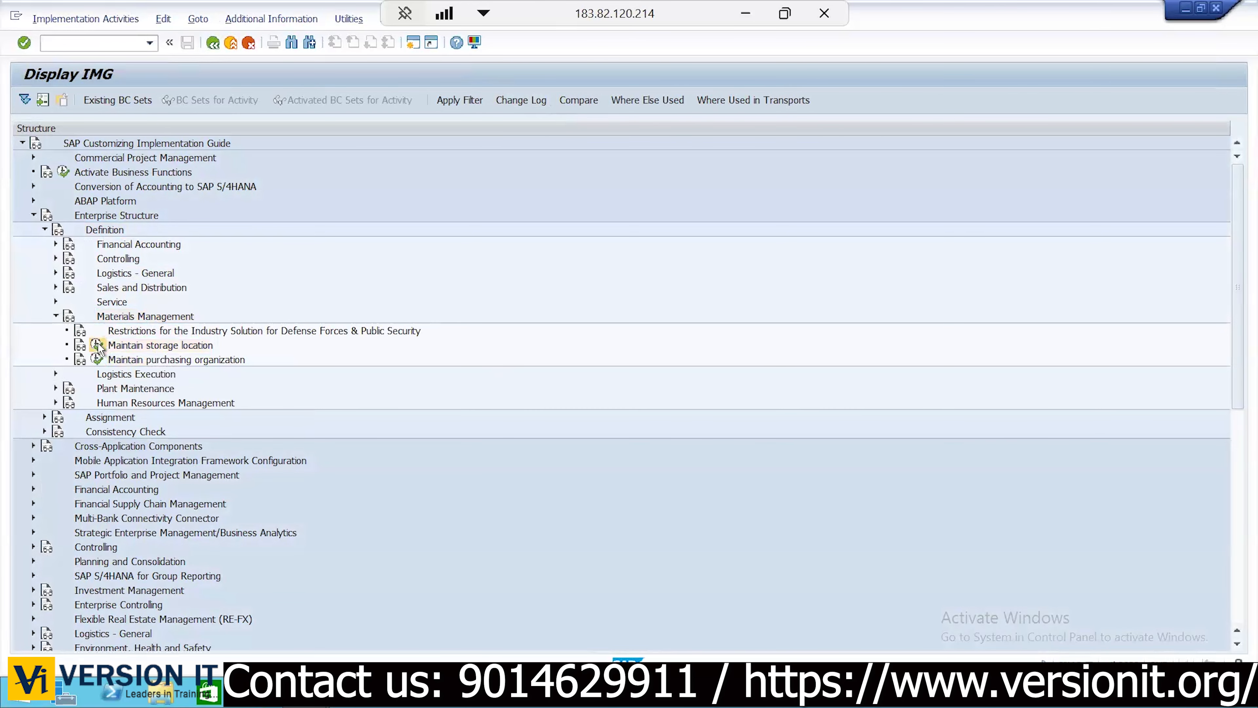
For plant KIA1, delete storage locations AFS and ROD and save the deletions
{"action": "left_click_drag", "start_coordinate": [165, 164], "coordinate": [323, 173]}
{"action": "left_click", "coordinate": [460, 218]}
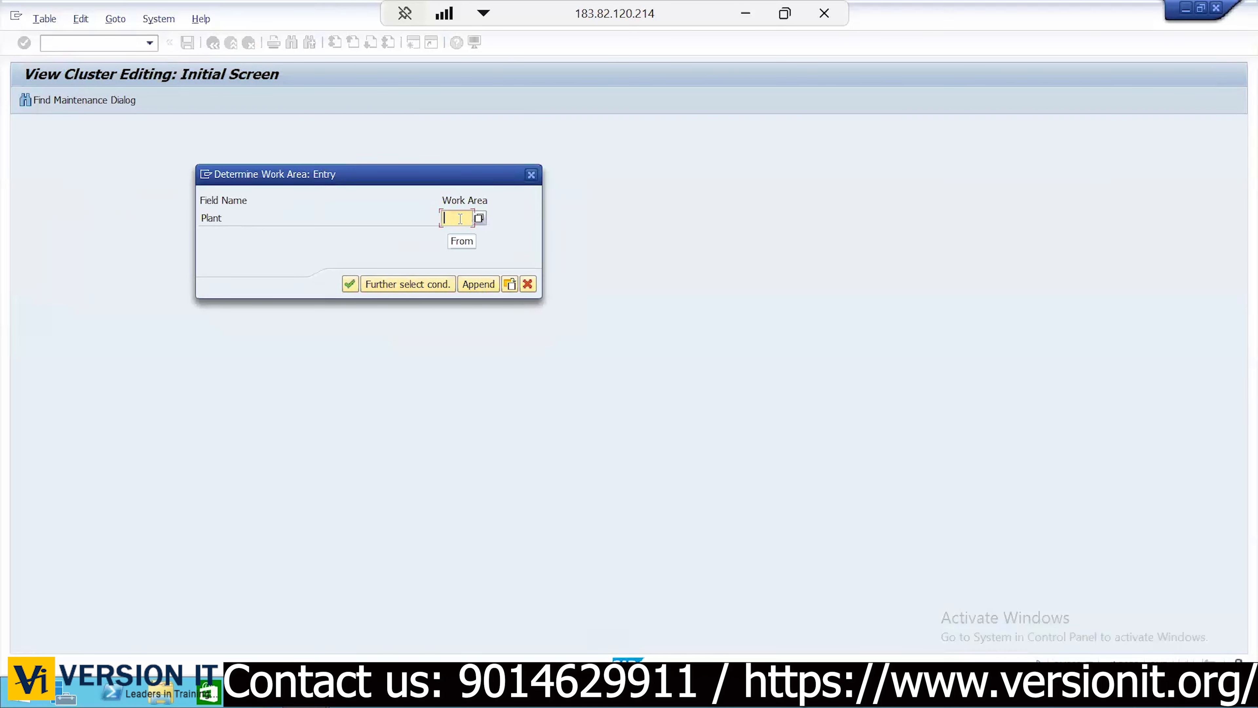
{"action": "type", "text": "KIA1"}
{"action": "left_click", "coordinate": [355, 283]}
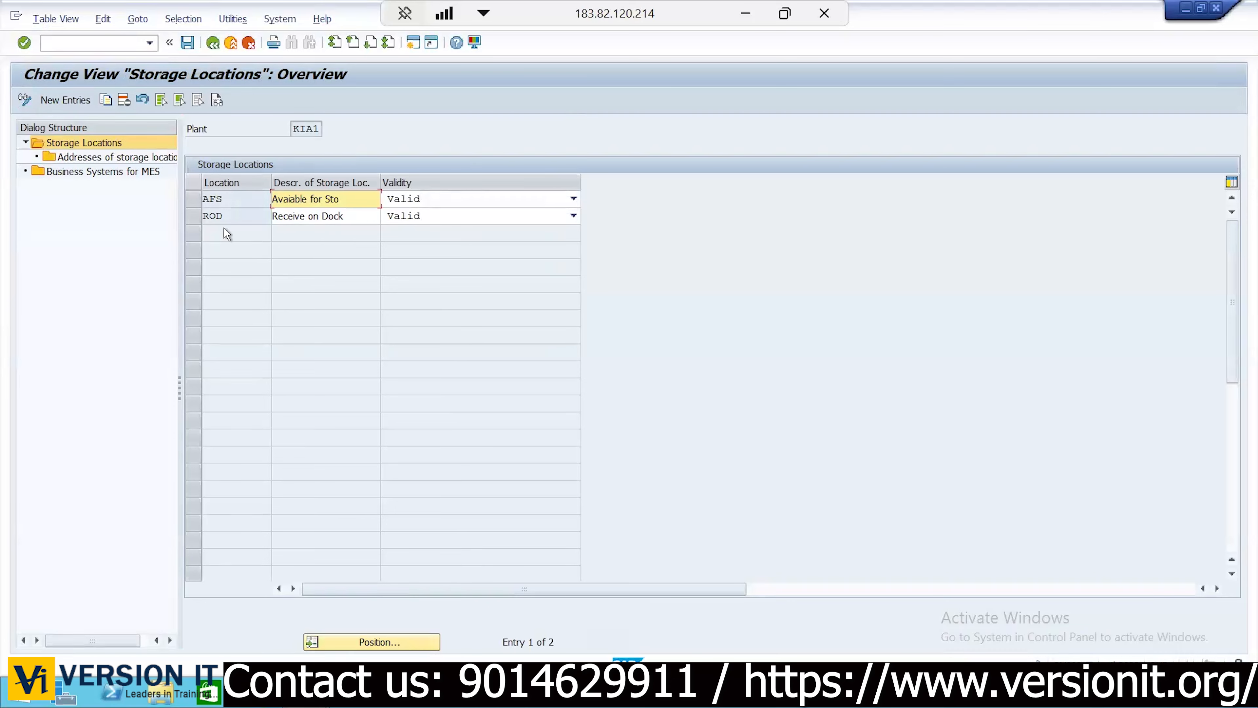
{"action": "left_click", "coordinate": [167, 102]}
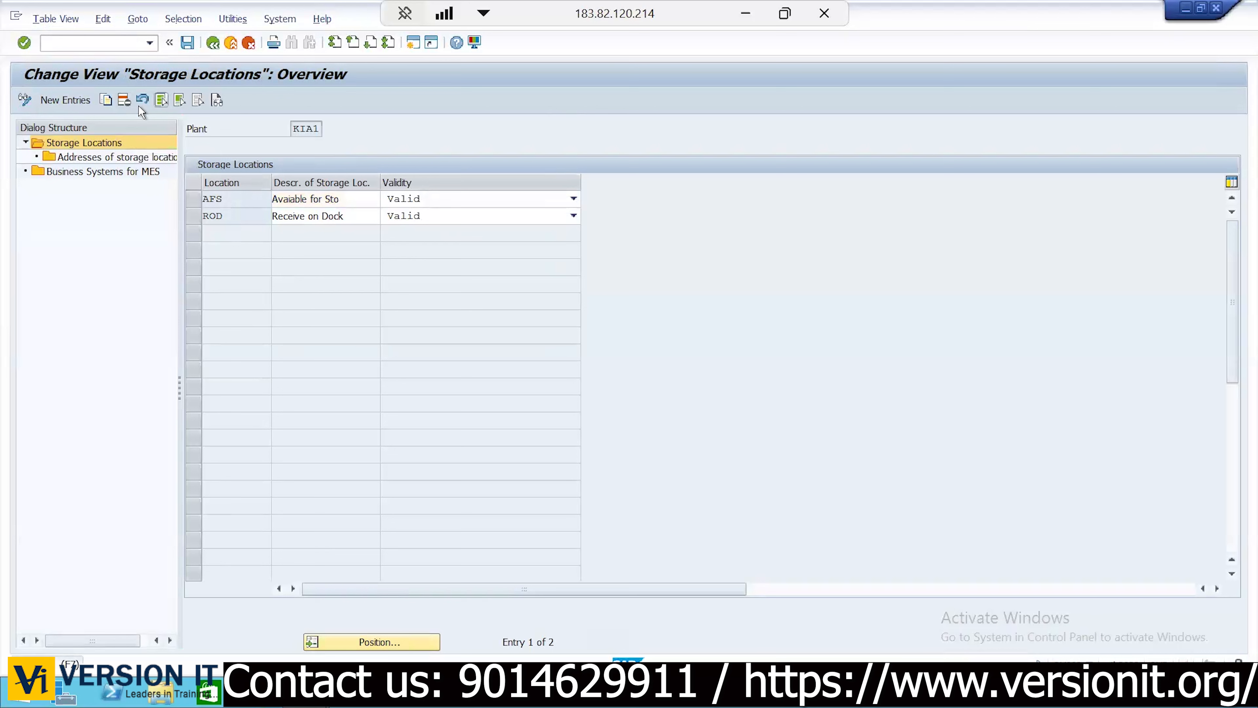
{"action": "left_click", "coordinate": [124, 101]}
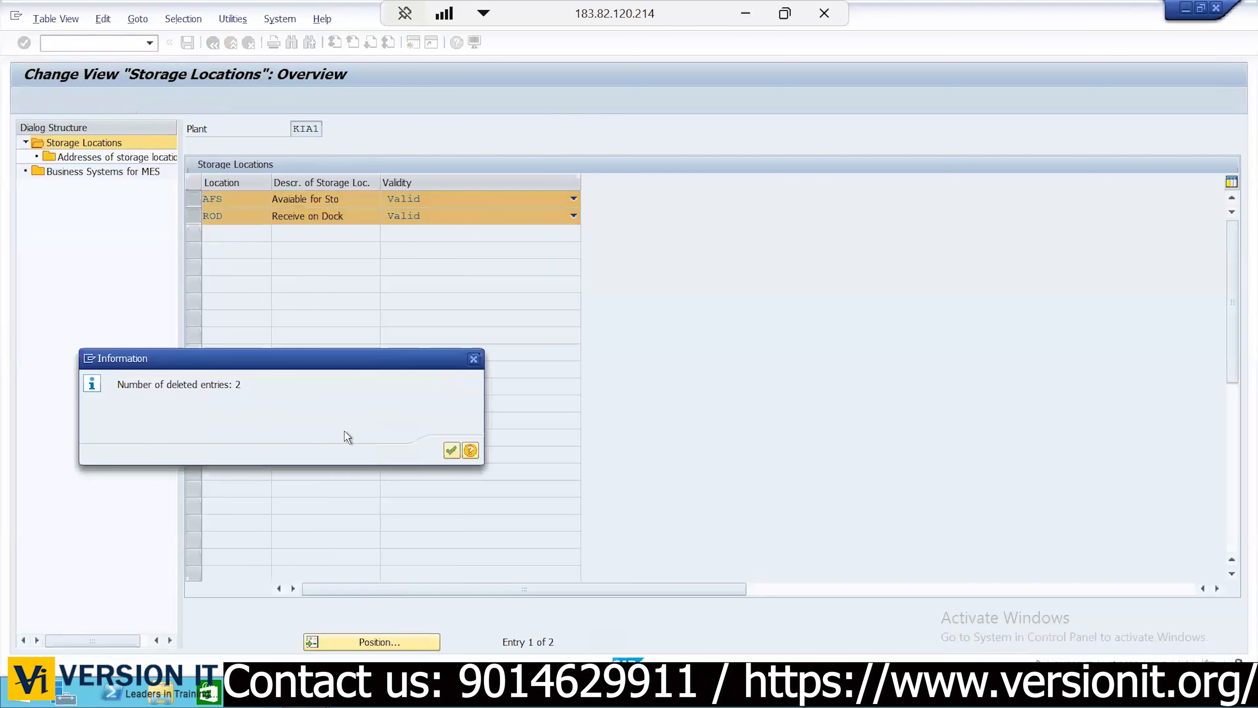
{"action": "key", "text": "Return"}
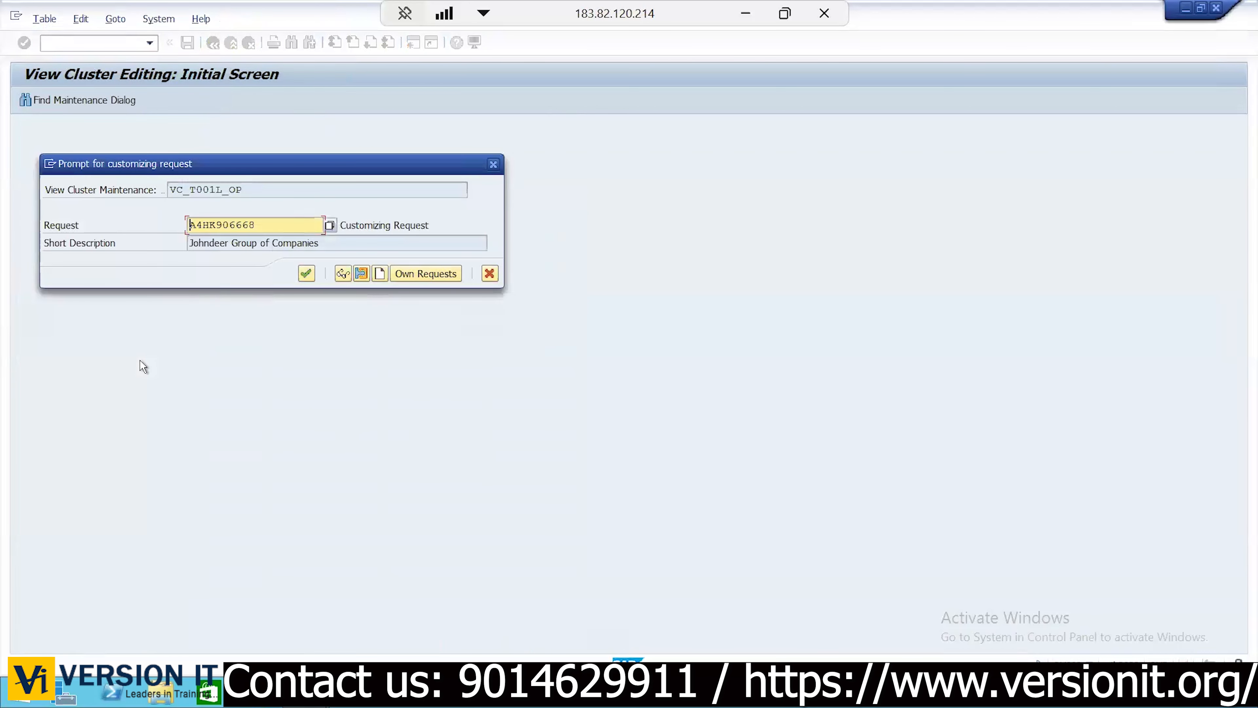
{"action": "key", "text": "Return"}
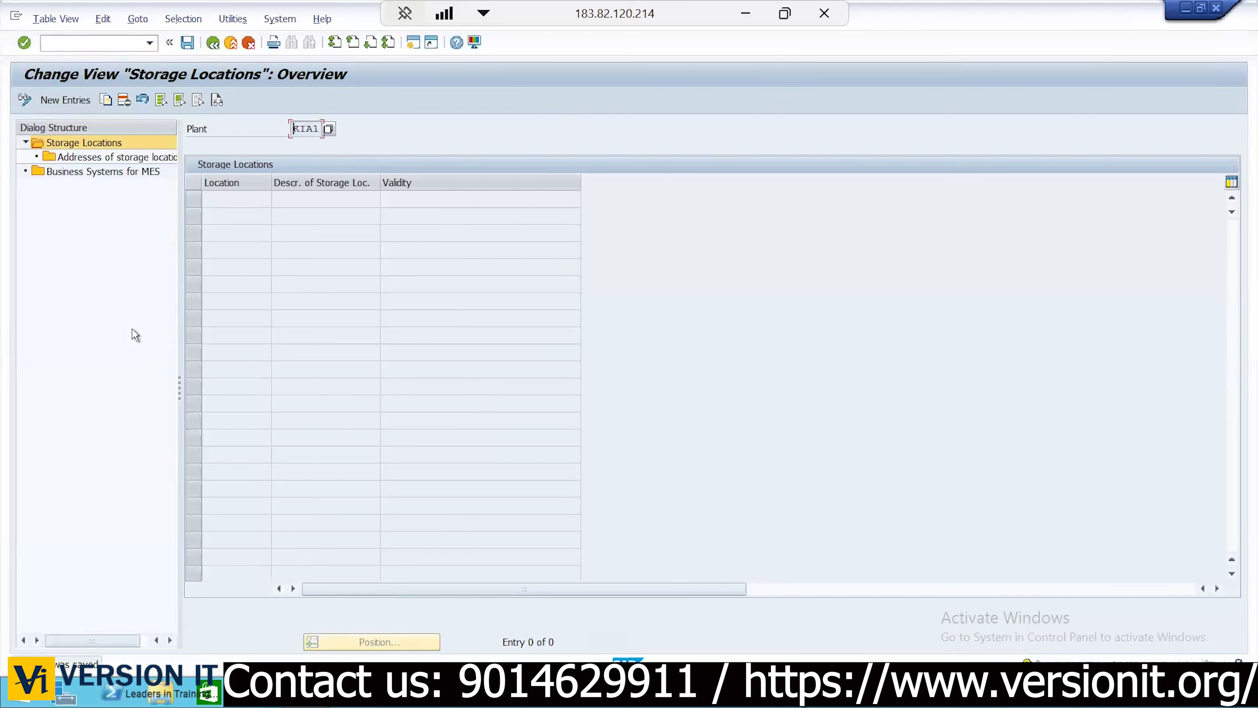
Add new KIA1 storage locations RAW with description Raw Material and ALL
{"action": "left_click", "coordinate": [49, 98]}
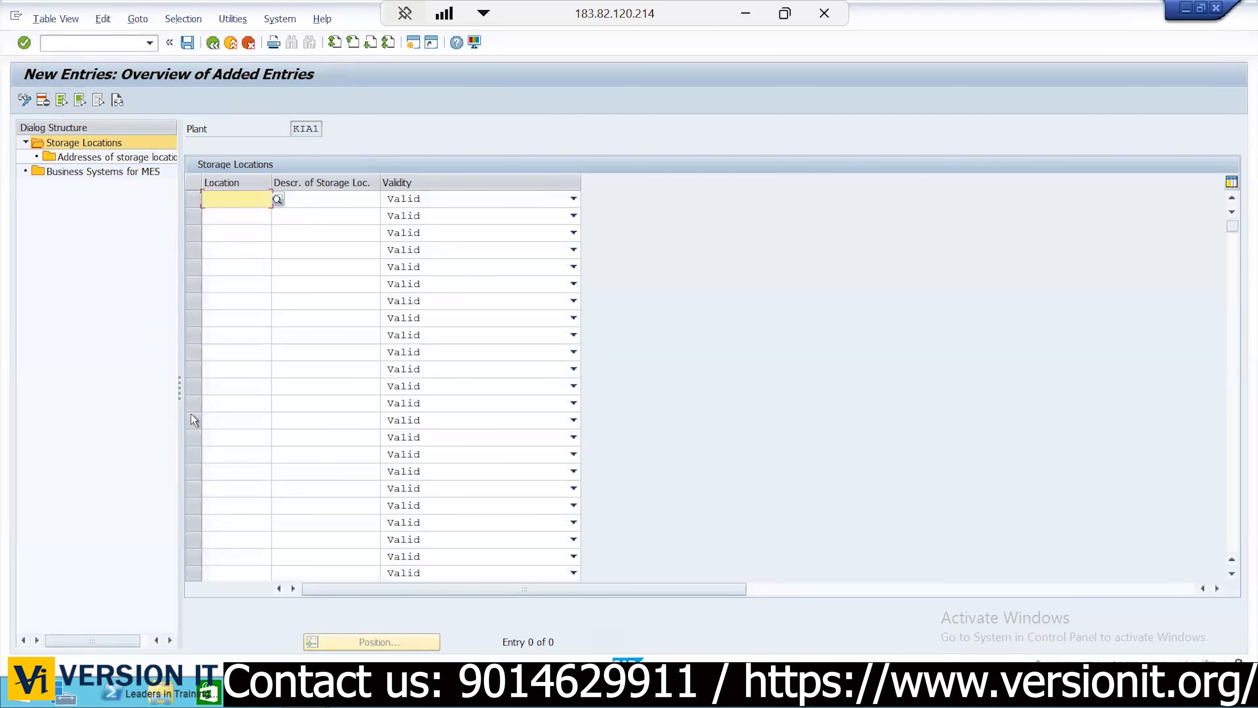
{"action": "type", "text": "RAW"}
{"action": "key", "text": "Tab"}
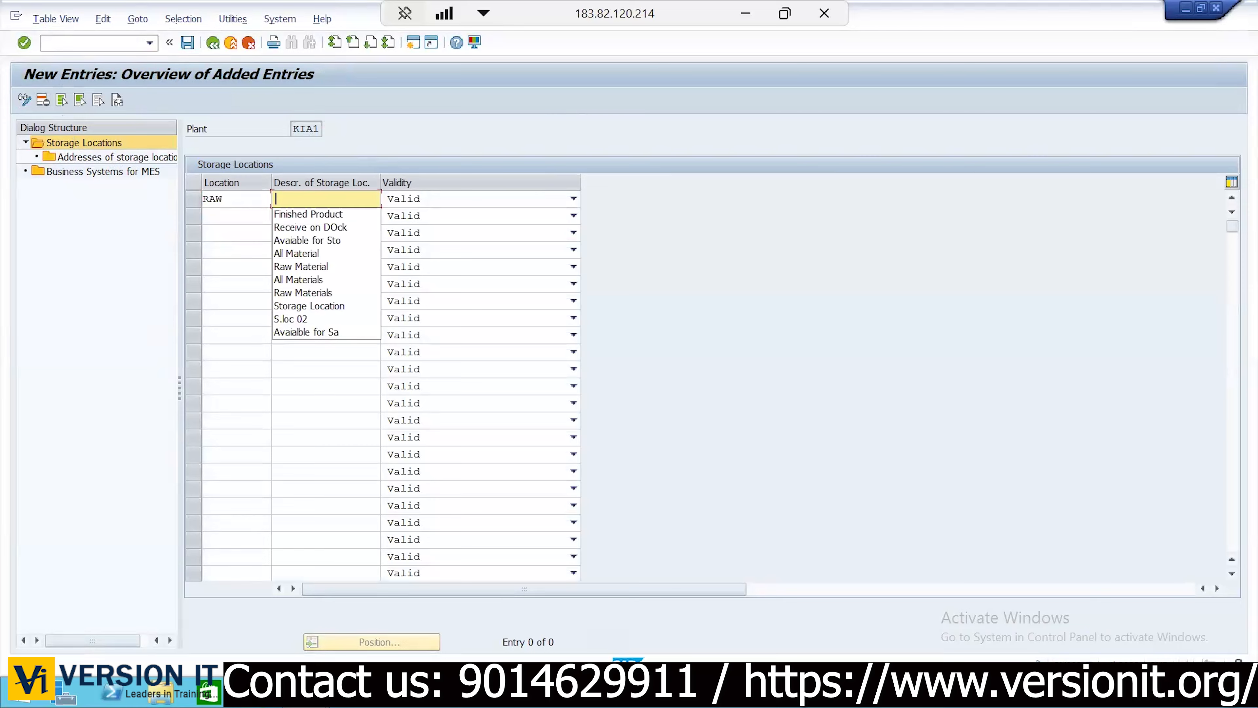
{"action": "key", "text": "Down"}
{"action": "key", "text": "Down"}
{"action": "key", "text": "Down"}
{"action": "key", "text": "Down"}
{"action": "key", "text": "Down"}
{"action": "key", "text": "Return"}
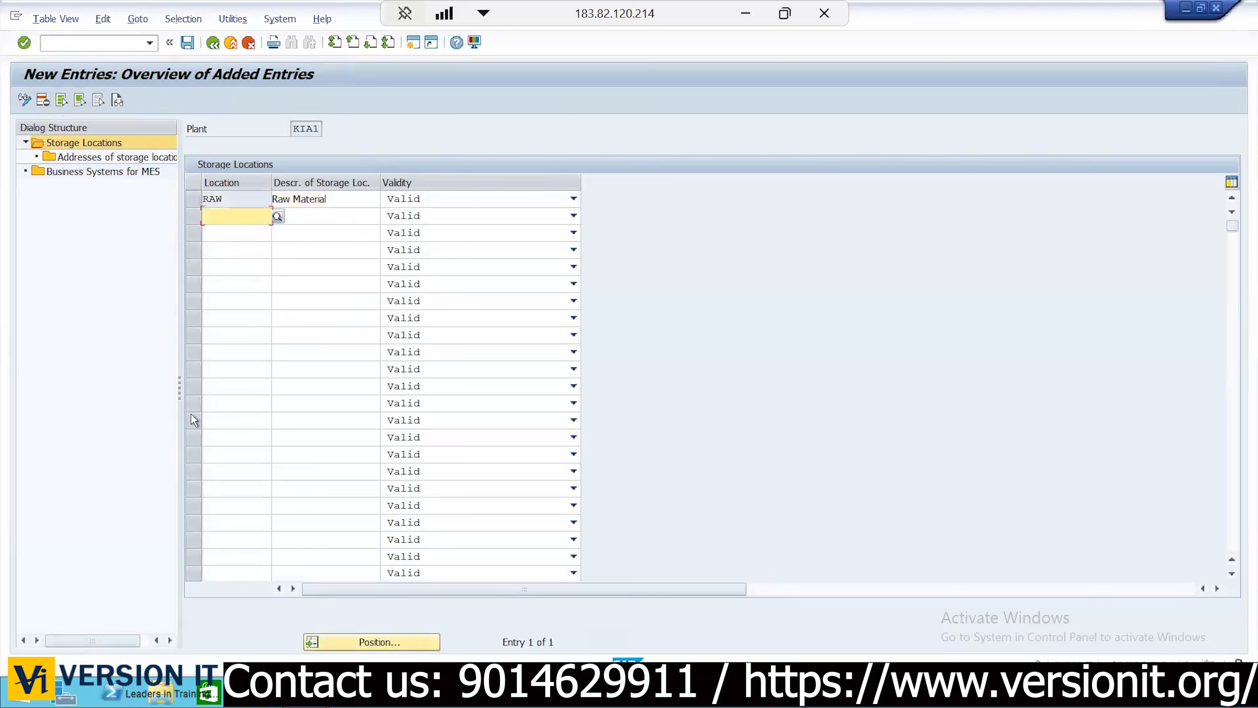
{"action": "type", "text": "ALL"}
{"action": "key", "text": "Tab"}
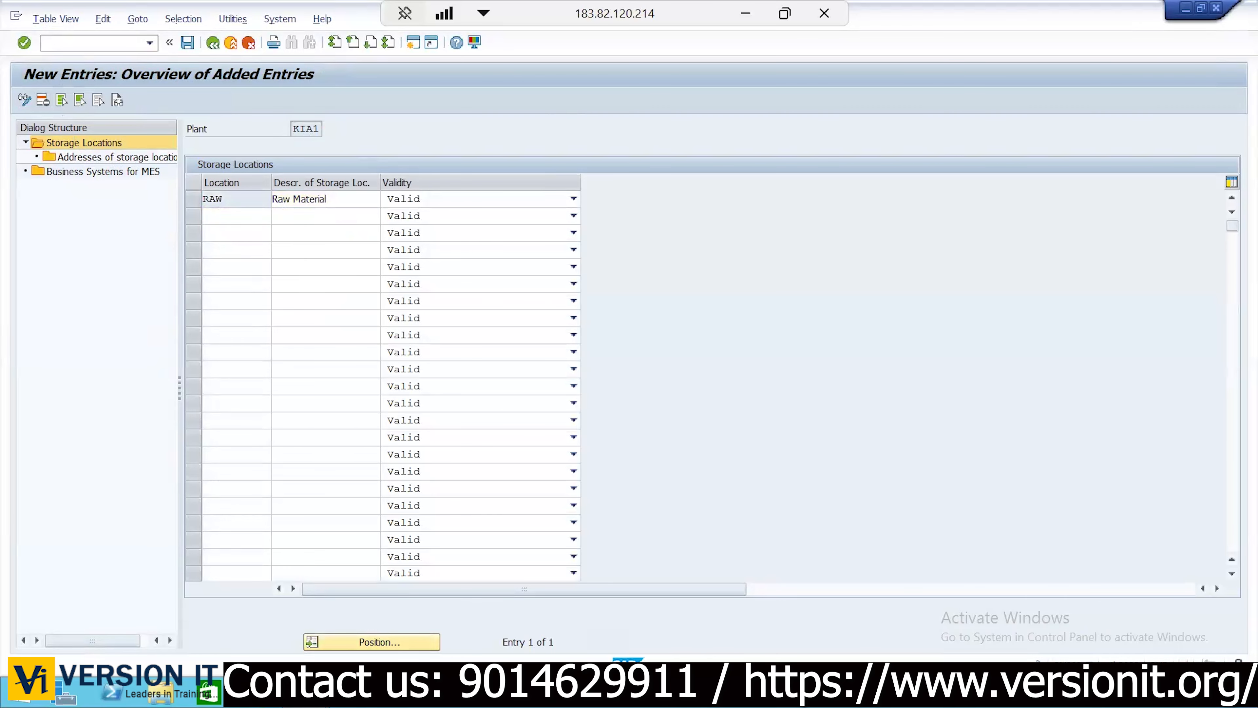
{"action": "key", "text": "shift+Tab"}
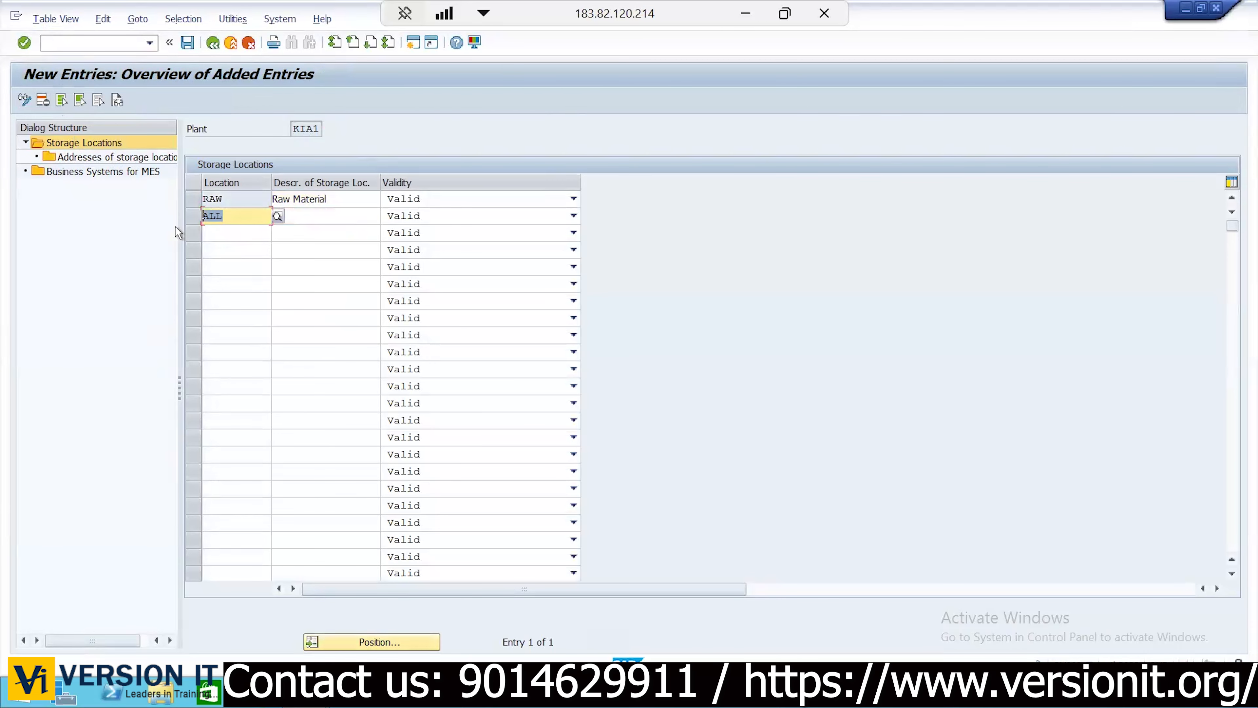
Clear the stray third row and give ALL the description All Material
{"action": "left_click", "coordinate": [249, 228]}
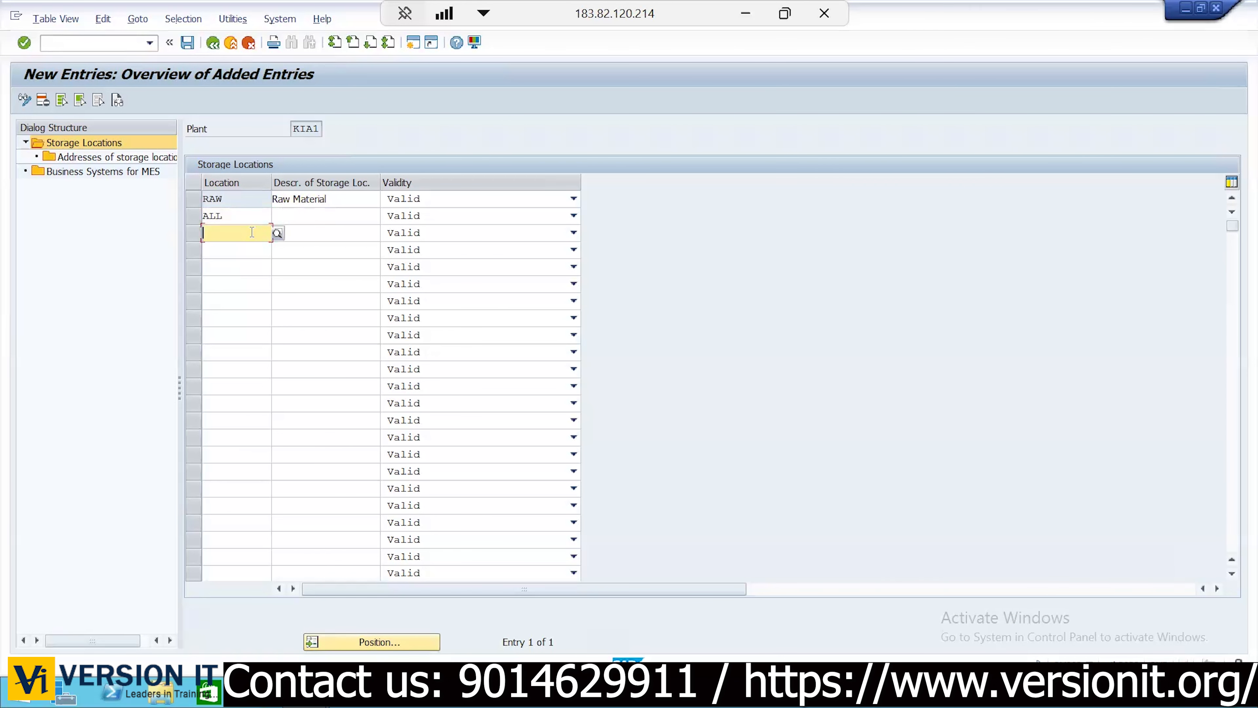
{"action": "type", "text": "1234"}
{"action": "key", "text": "BackSpace"}
{"action": "key", "text": "BackSpace"}
{"action": "key", "text": "BackSpace"}
{"action": "key", "text": "BackSpace"}
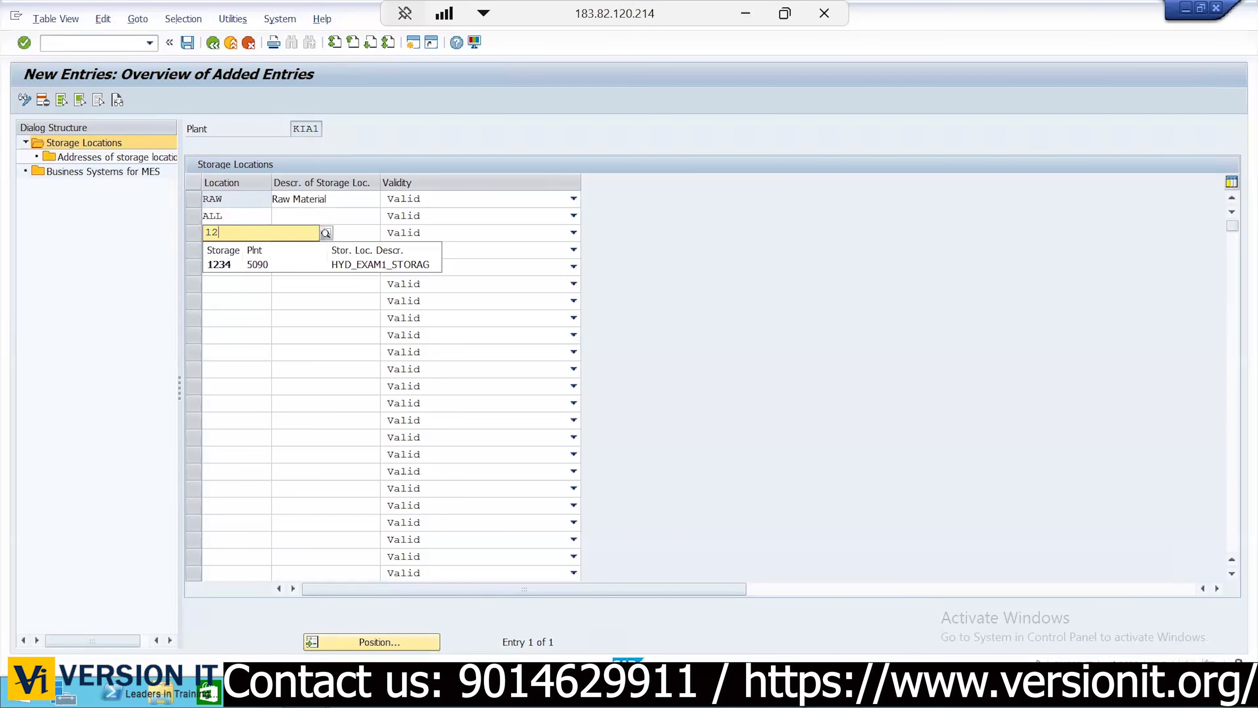
{"action": "type", "text": "ASSY"}
{"action": "key", "text": "BackSpace"}
{"action": "key", "text": "BackSpace"}
{"action": "key", "text": "BackSpace"}
{"action": "key", "text": "BackSpace"}
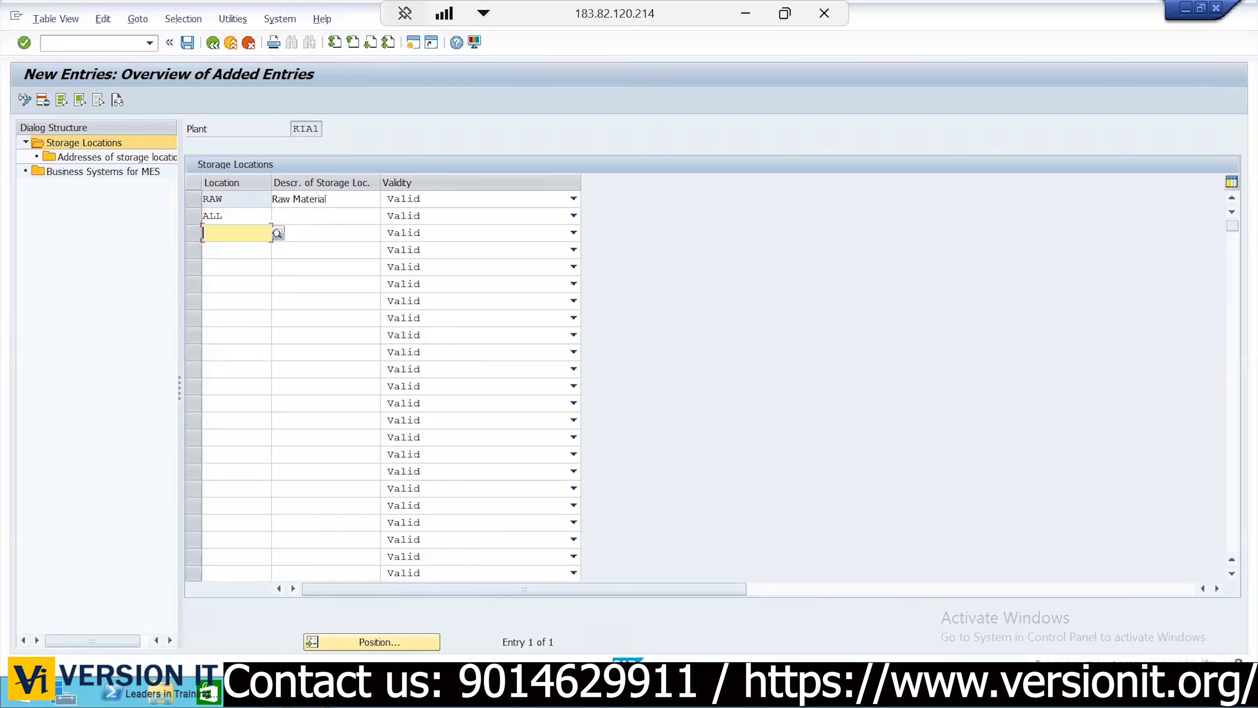
{"action": "left_click", "coordinate": [320, 214]}
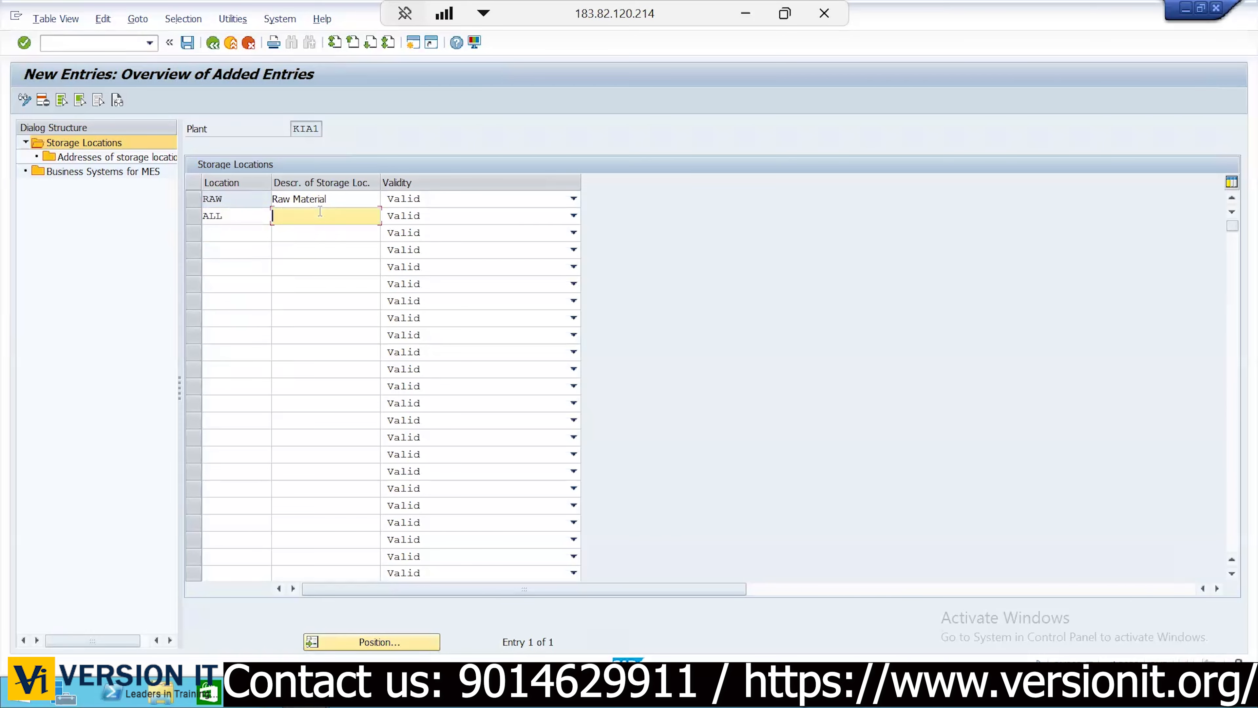
{"action": "type", "text": "ALL"}
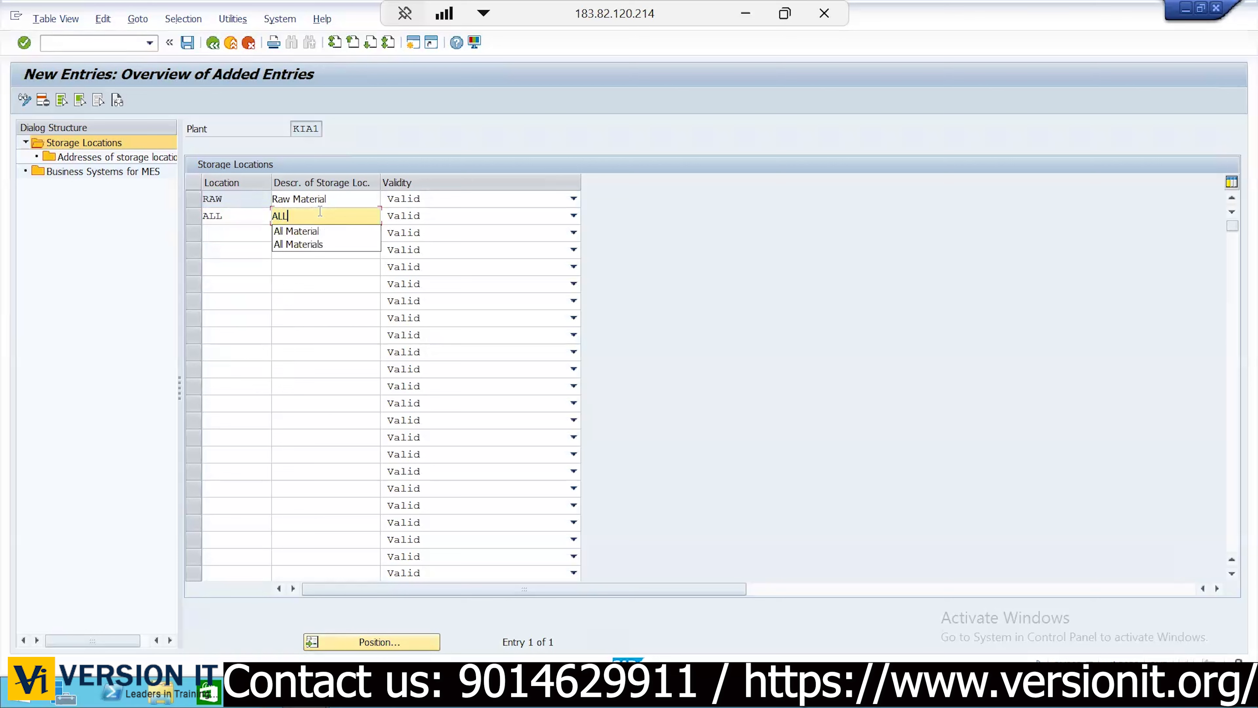
{"action": "type", "text": " M"}
{"action": "key", "text": "Down"}
{"action": "key", "text": "Return"}
{"action": "key", "text": "Return"}
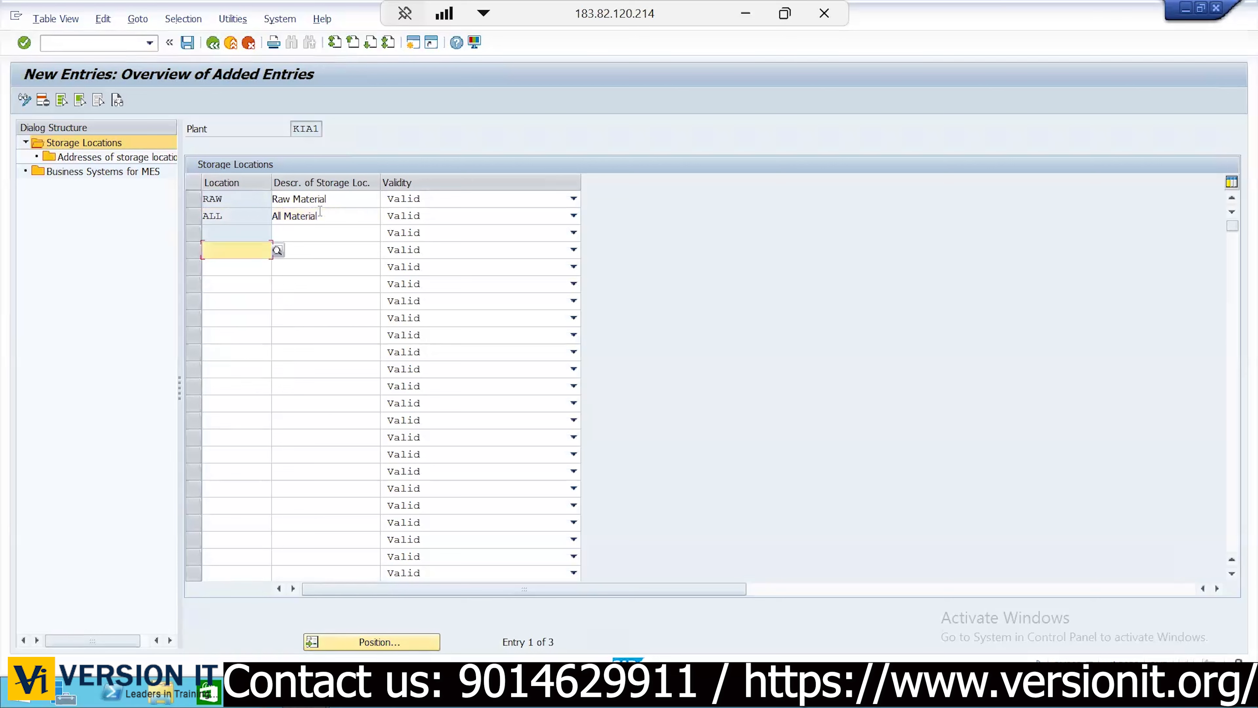
{"action": "key", "text": "Return"}
{"action": "left_click_drag", "start_coordinate": [342, 215], "coordinate": [191, 218]}
Save KIA1's storage locations and go back to the Display IMG tree
{"action": "left_click", "coordinate": [190, 44]}
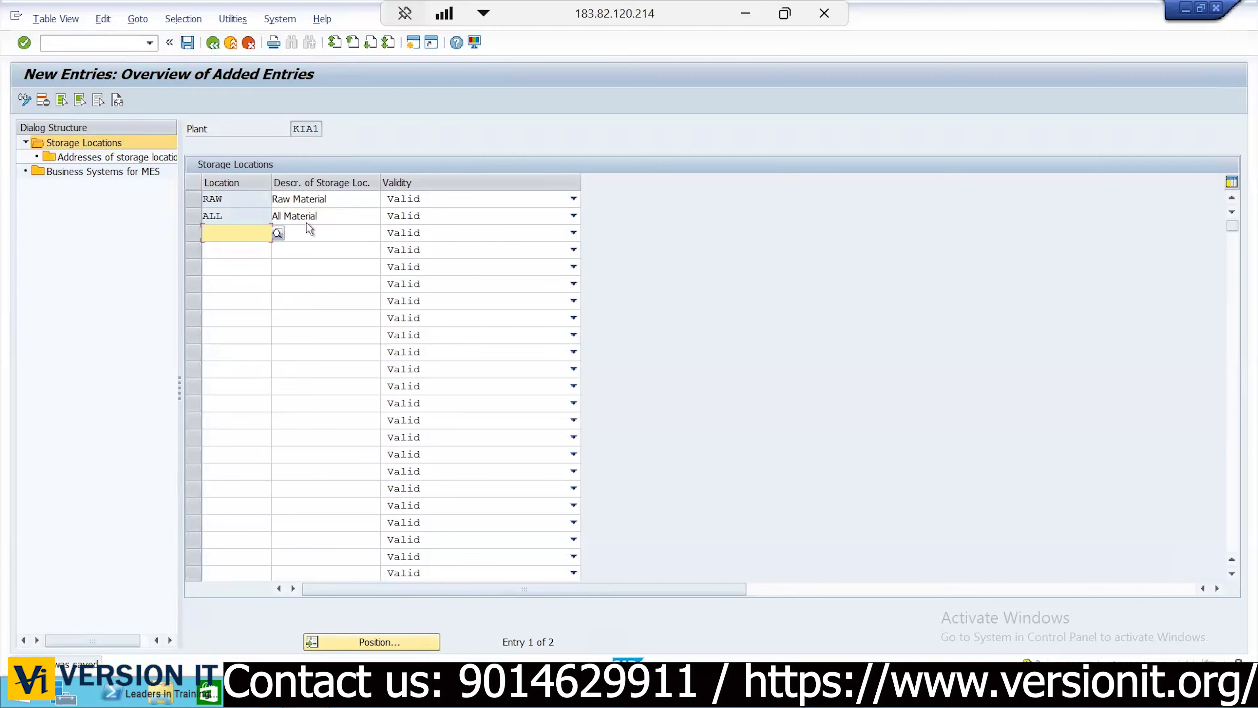
{"action": "left_click", "coordinate": [311, 128]}
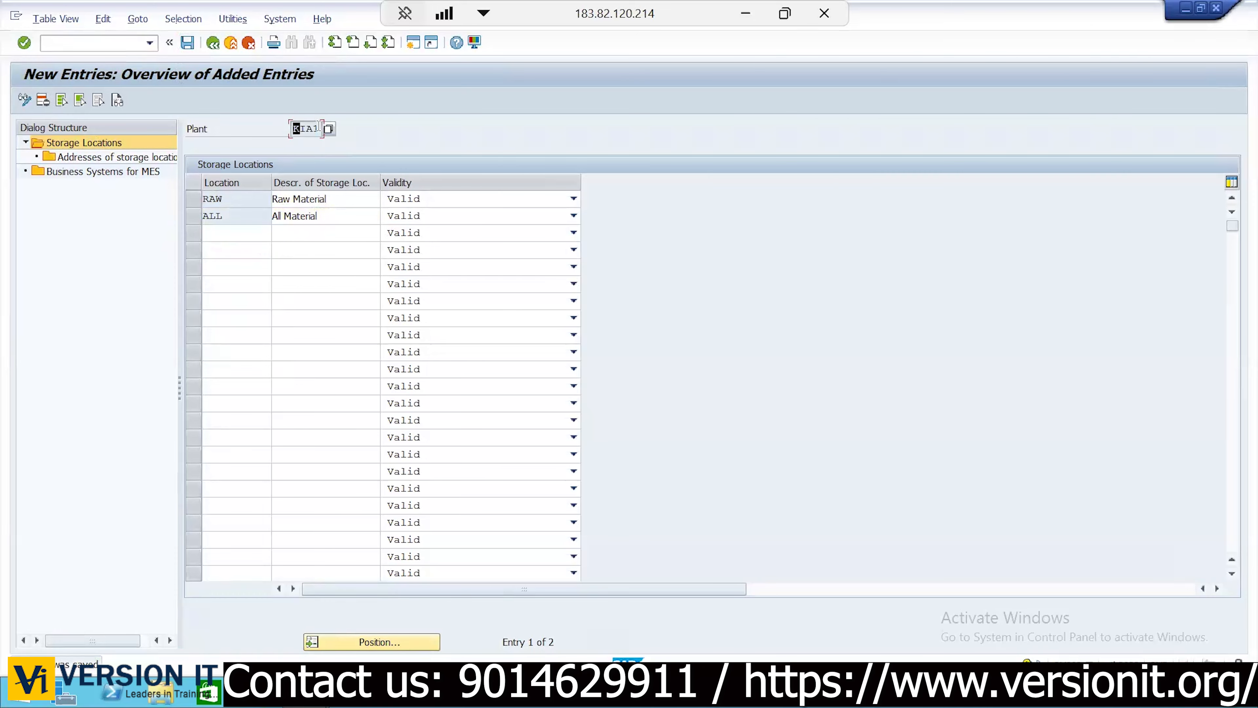
{"action": "left_click", "coordinate": [217, 44]}
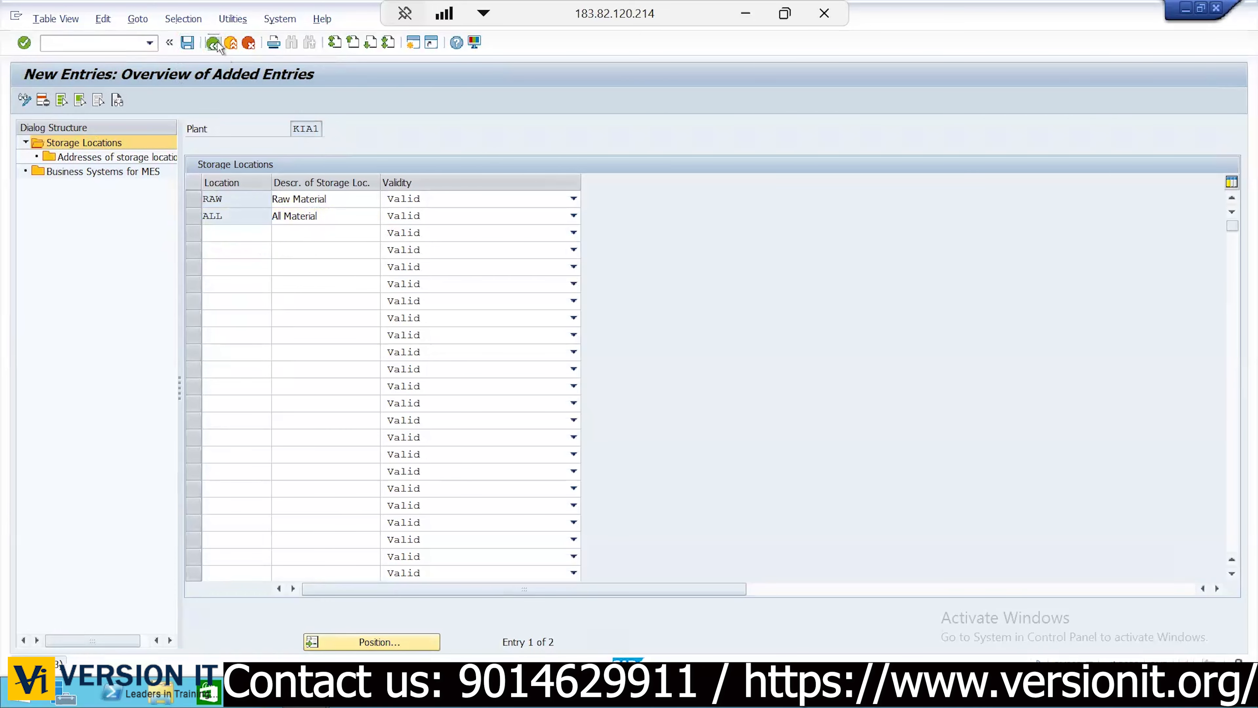
{"action": "left_click", "coordinate": [214, 44]}
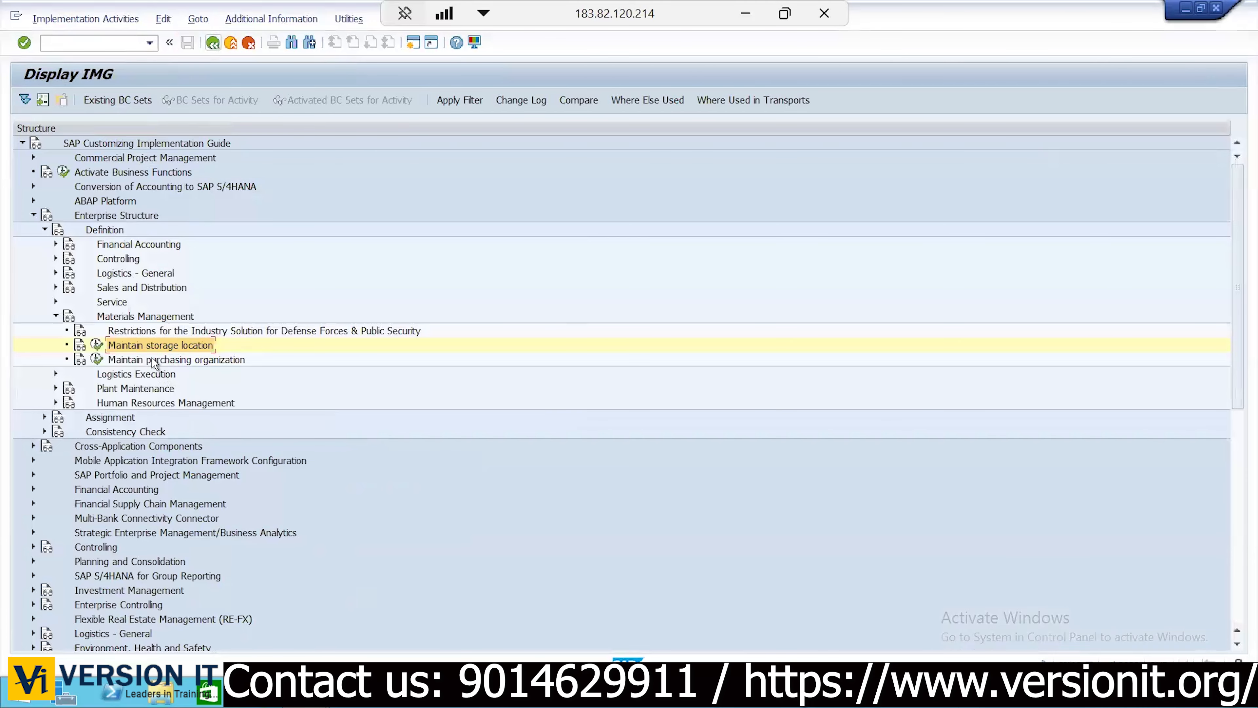
Open Maintain storage location with plant KIA2 as the work area
{"action": "left_click", "coordinate": [97, 345]}
{"action": "left_click", "coordinate": [316, 207]}
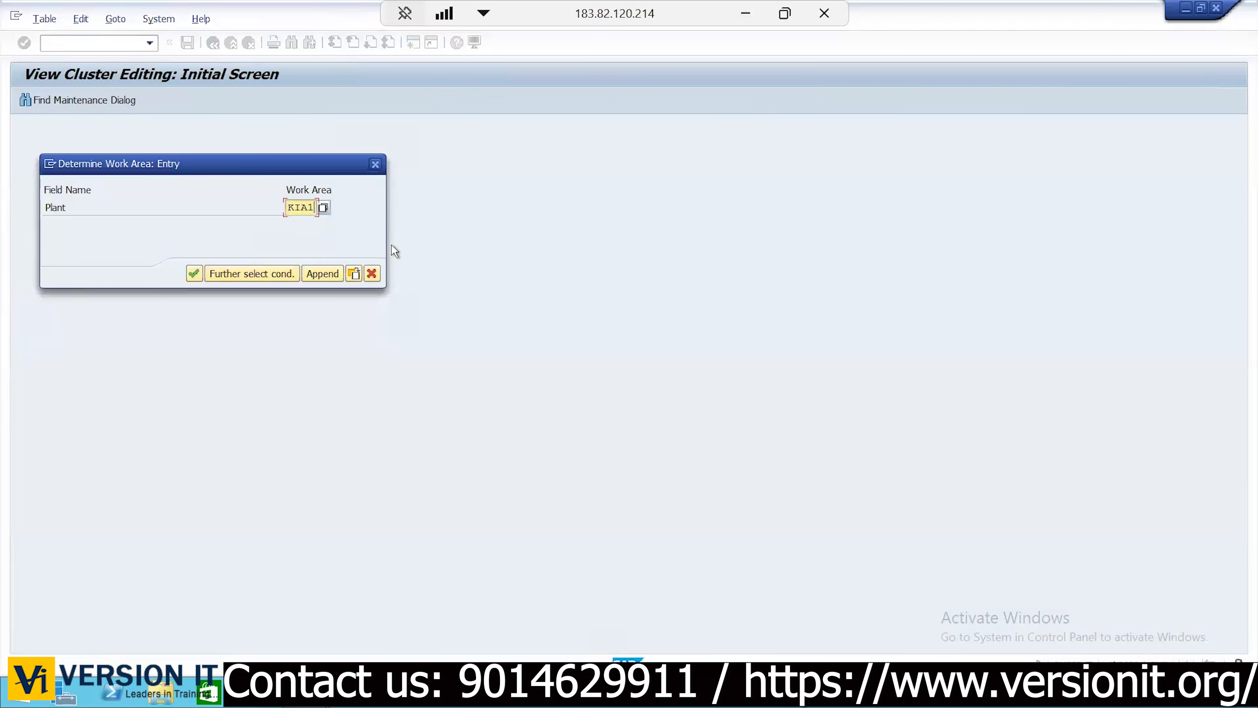
{"action": "key", "text": "BackSpace"}
{"action": "type", "text": "2"}
{"action": "left_click", "coordinate": [193, 274]}
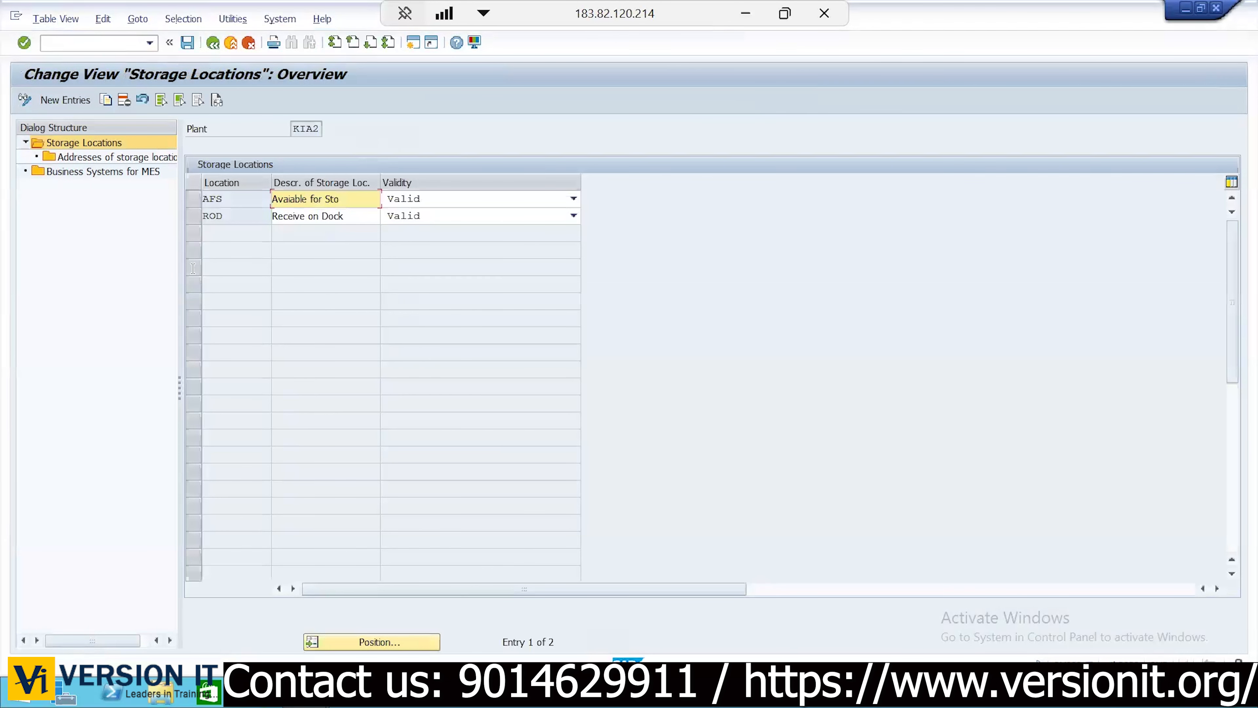
Delete KIA2's AFS and ROD storage locations and save the deletion
{"action": "left_click", "coordinate": [161, 100]}
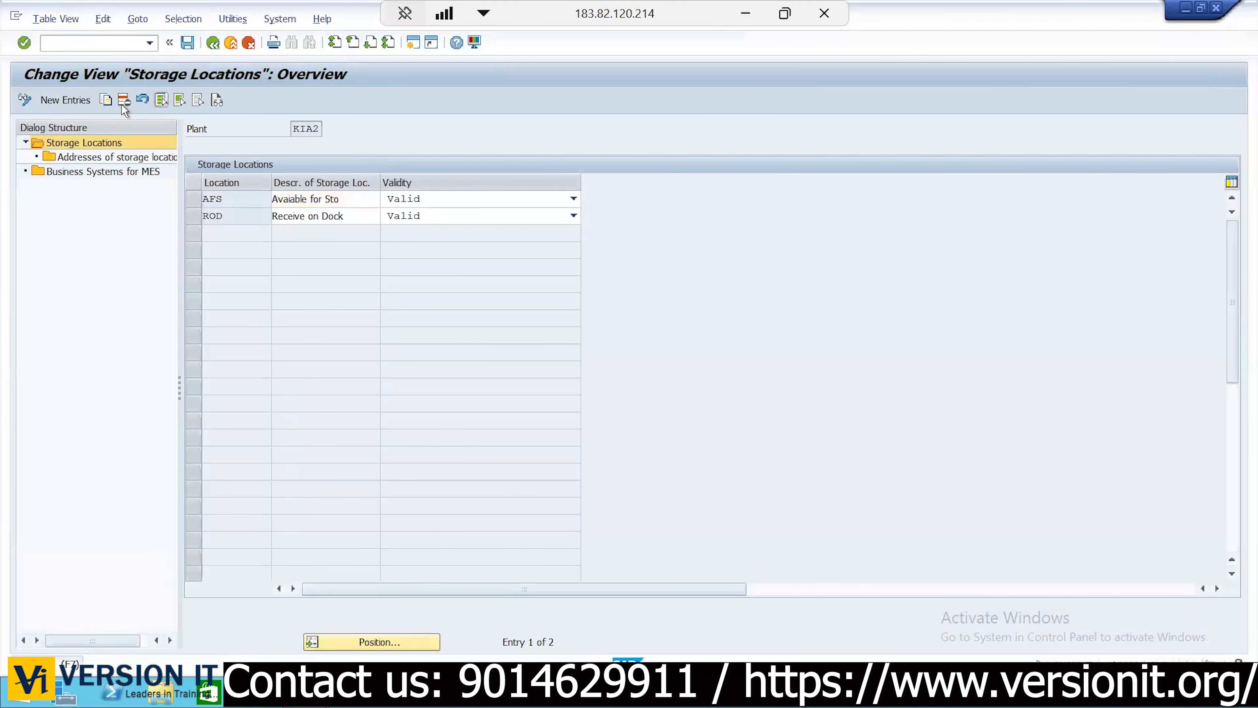
{"action": "left_click", "coordinate": [123, 101]}
{"action": "key", "text": "Return"}
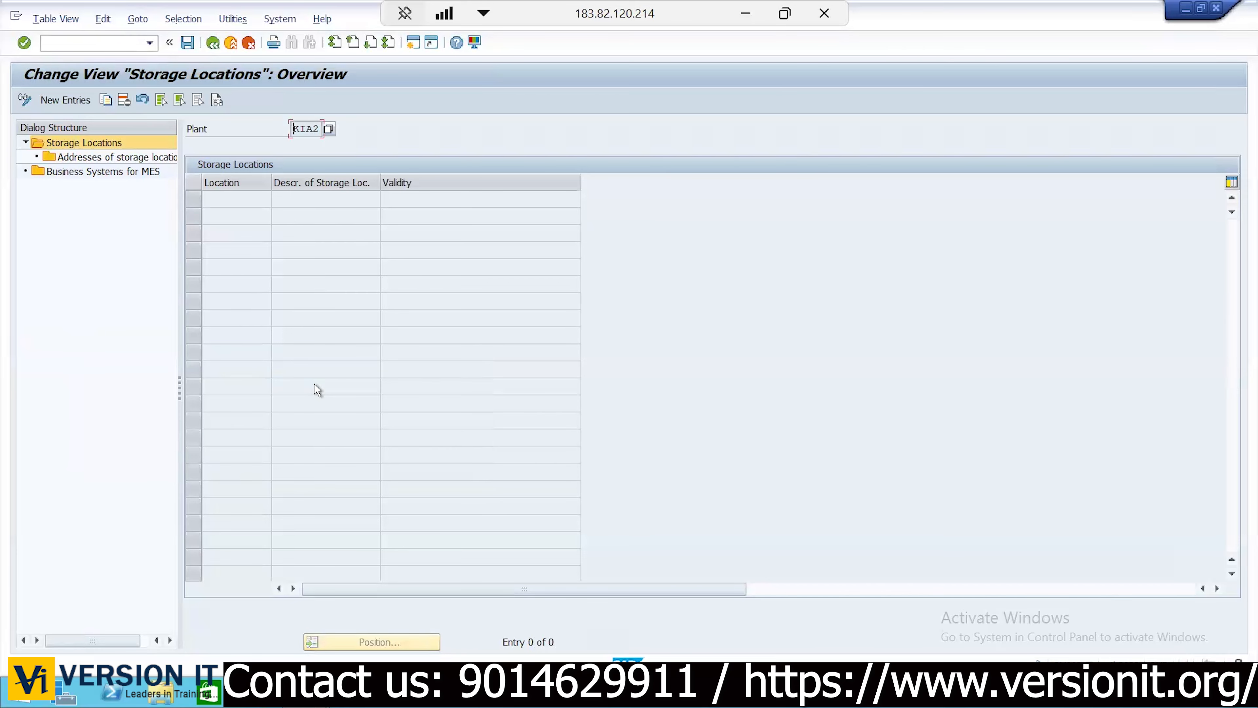
{"action": "key", "text": "ctrl+s"}
{"action": "key", "text": "Return"}
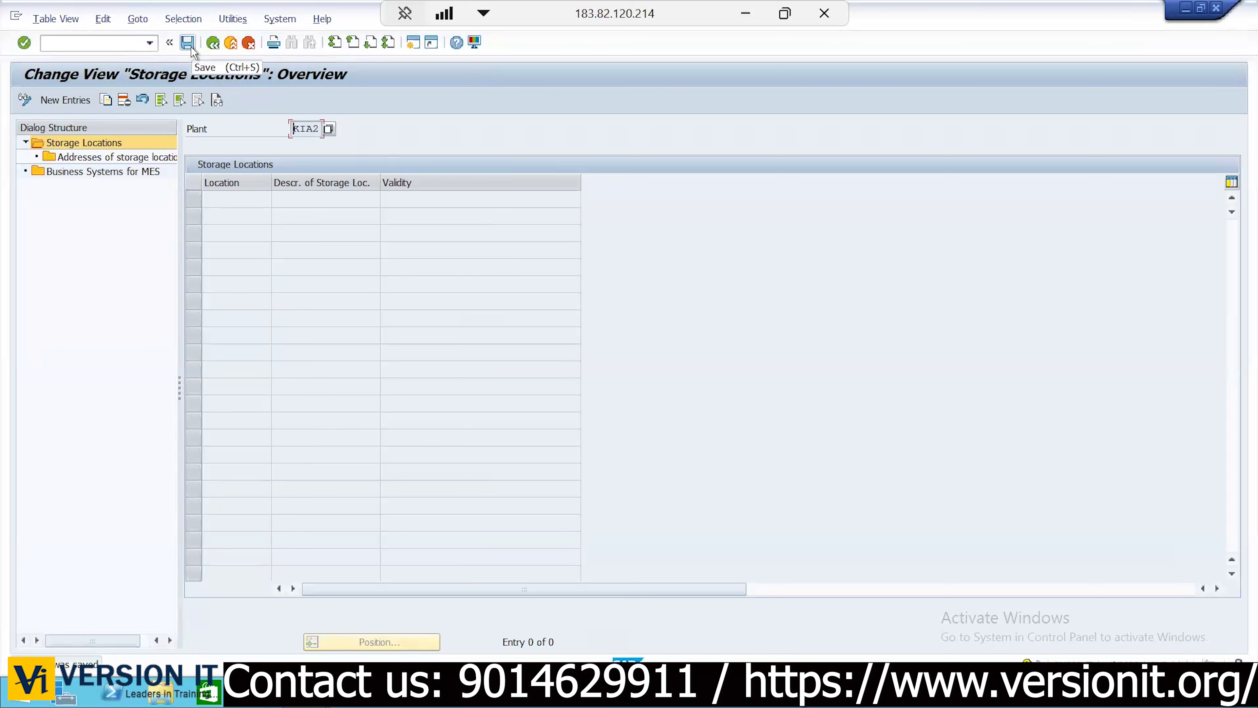
Add storage location RAW with description Raw Material for KIA2
{"action": "left_click", "coordinate": [65, 100]}
{"action": "type", "text": "RAW"}
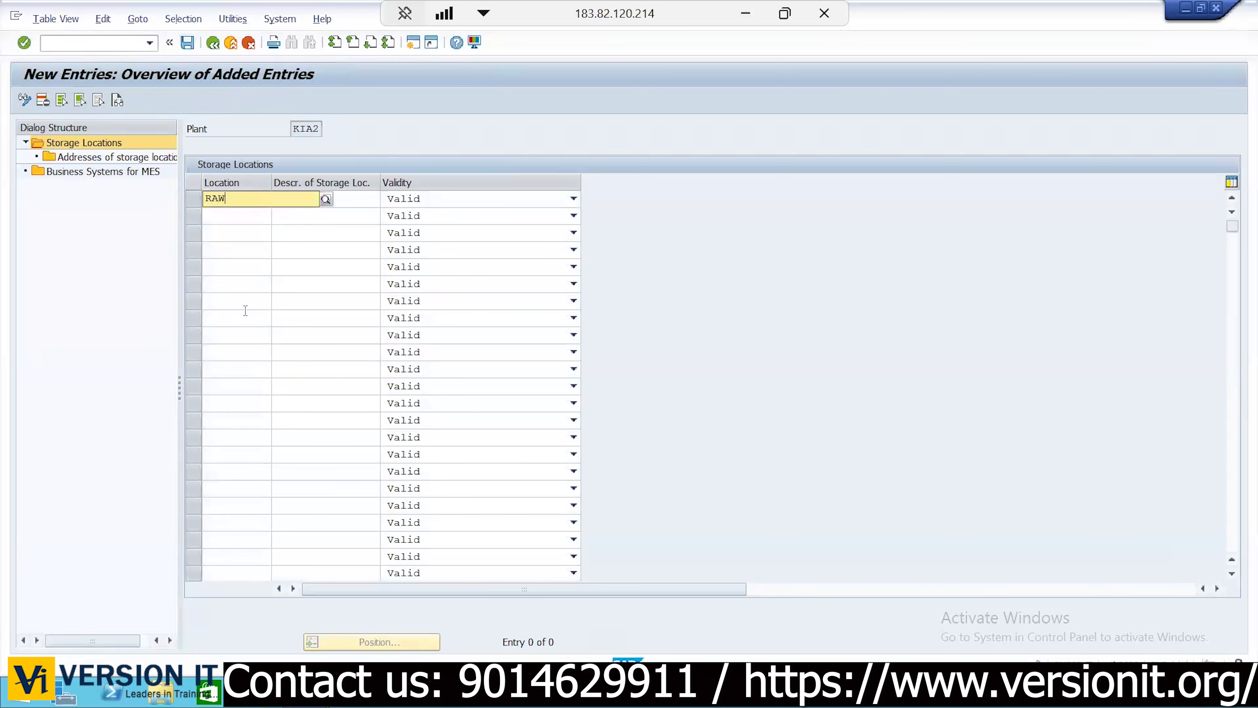
{"action": "key", "text": "Tab"}
{"action": "key", "text": "Down"}
{"action": "key", "text": "Return"}
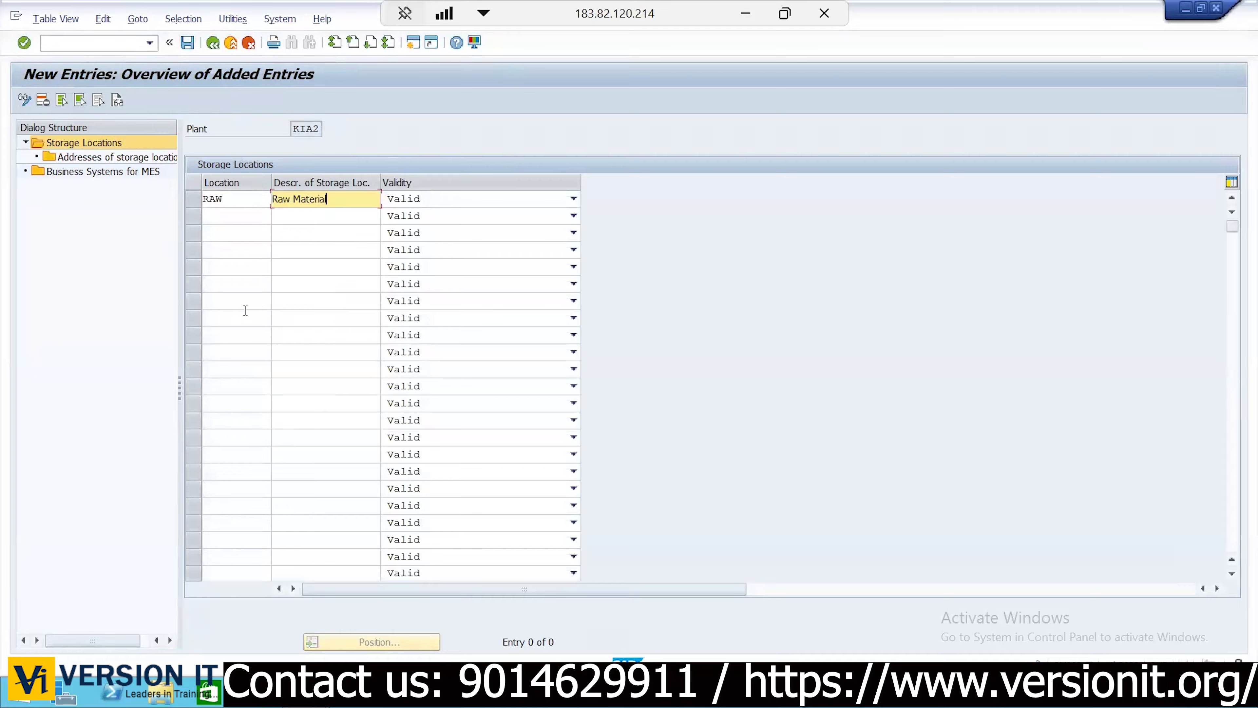
{"action": "key", "text": "Return"}
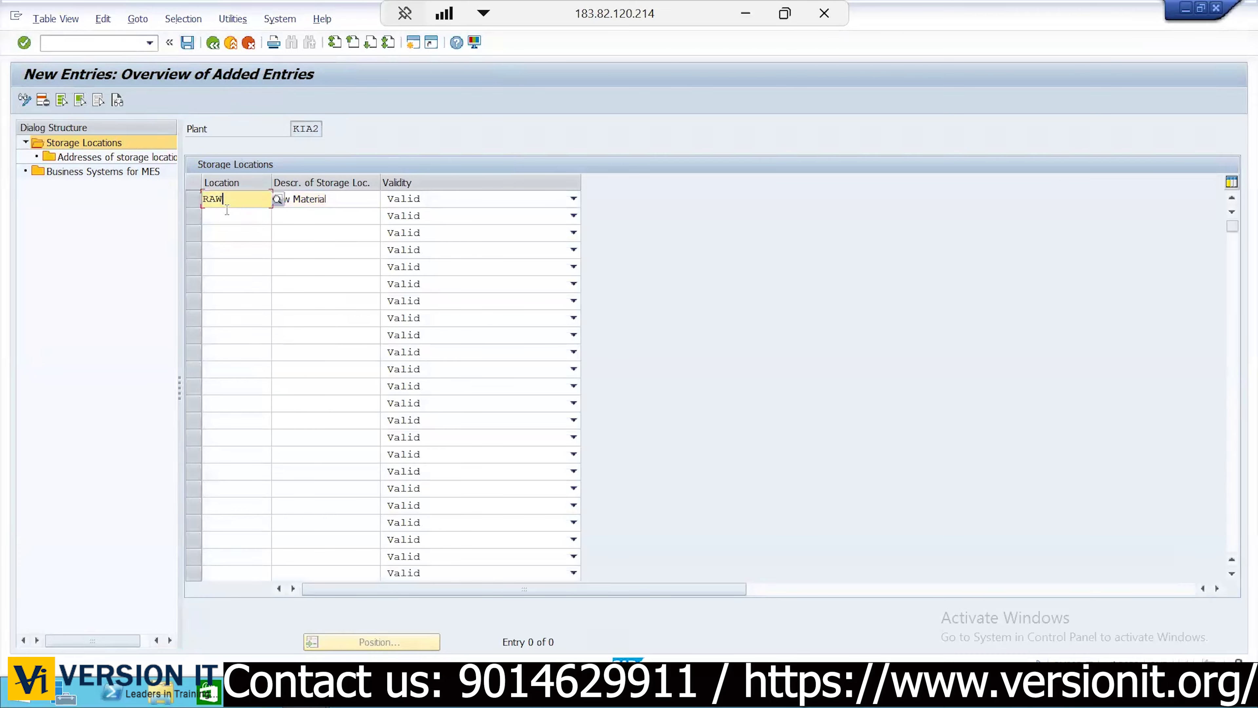
Add storage location ALL (All Material), then return to the customizing tree
{"action": "left_click", "coordinate": [227, 213]}
{"action": "type", "text": "ALL"}
{"action": "key", "text": "Tab"}
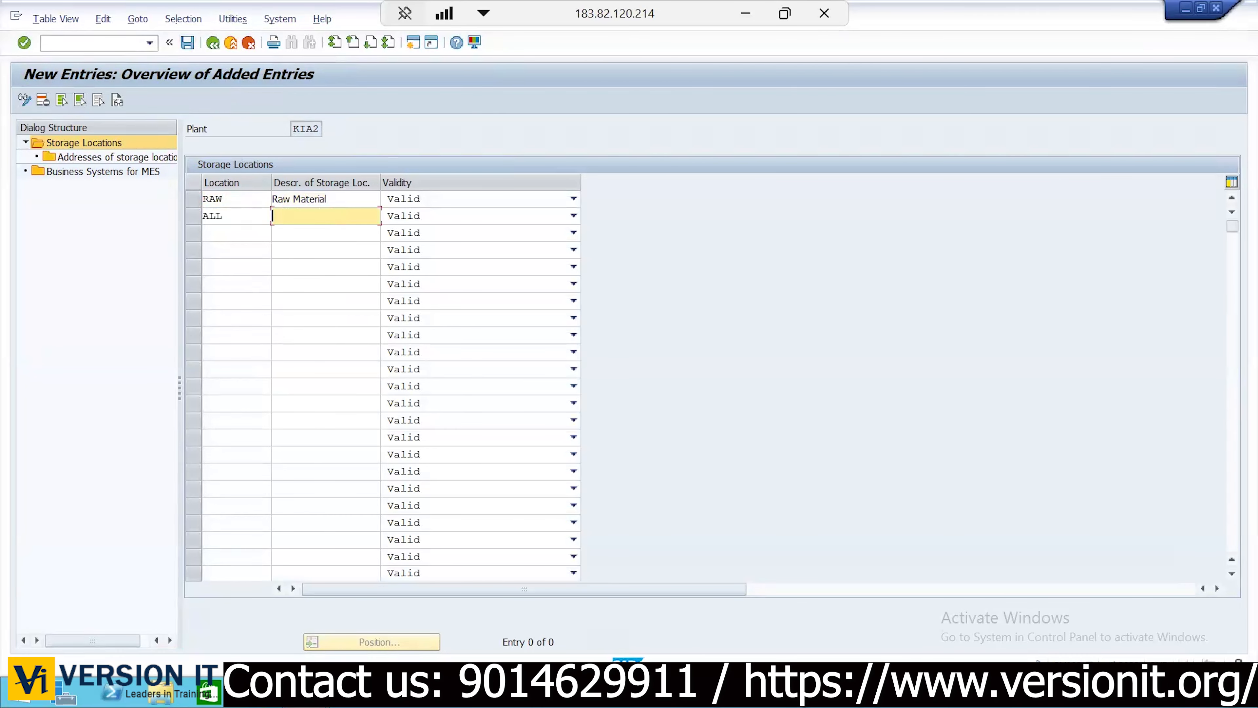
{"action": "type", "text": "ALl"}
{"action": "key", "text": "Down"}
{"action": "key", "text": "Return"}
{"action": "key", "text": "Return"}
{"action": "left_click", "coordinate": [214, 44]}
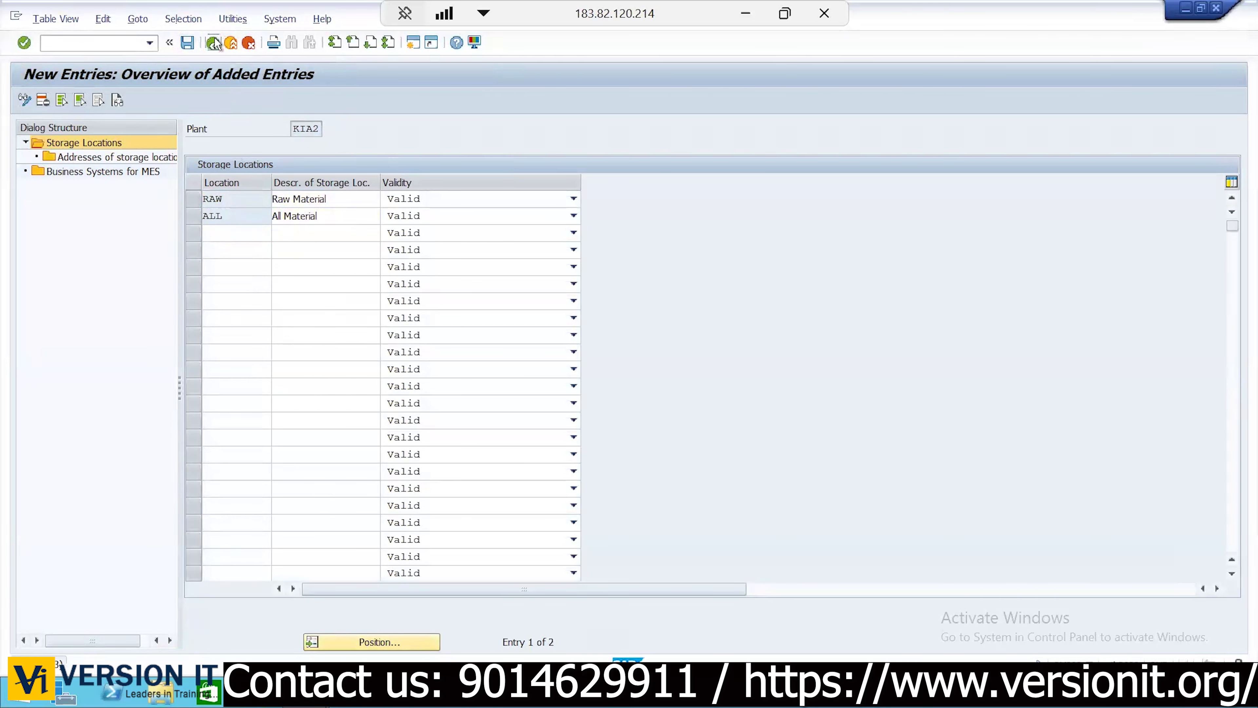
{"action": "left_click", "coordinate": [214, 44]}
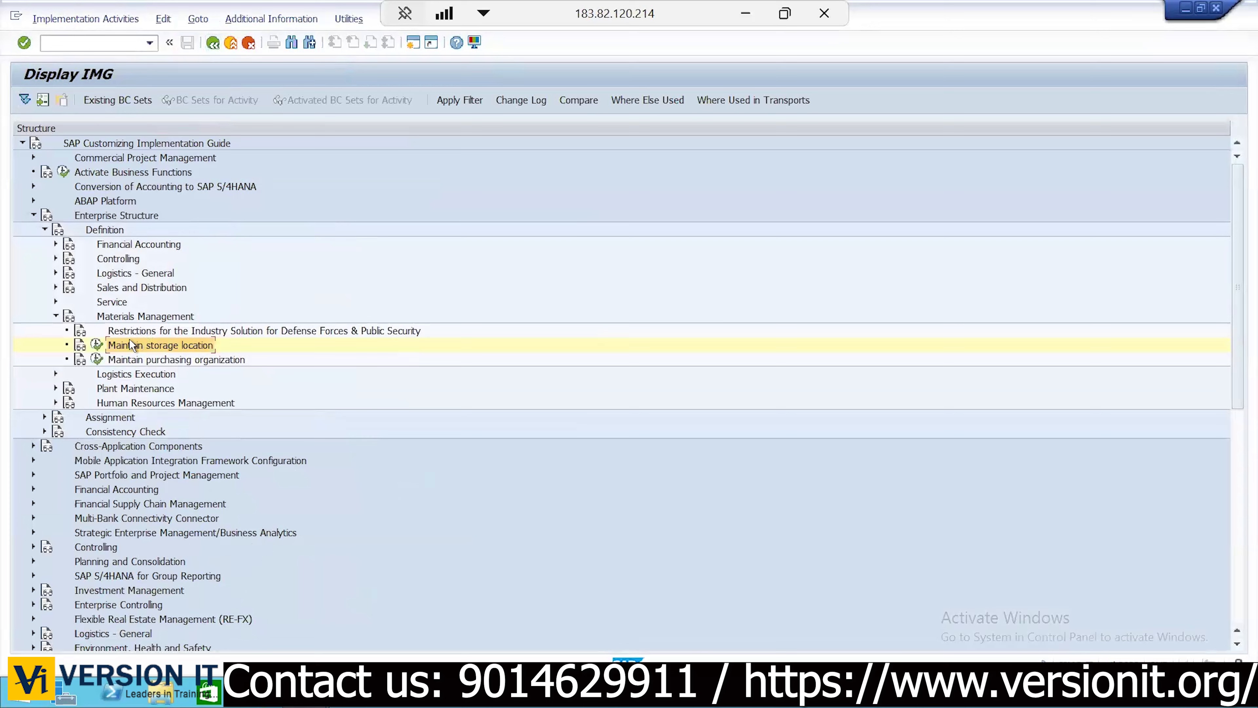
Open Maintain storage location with the work area changed to plant KIA3
{"action": "left_click", "coordinate": [97, 345]}
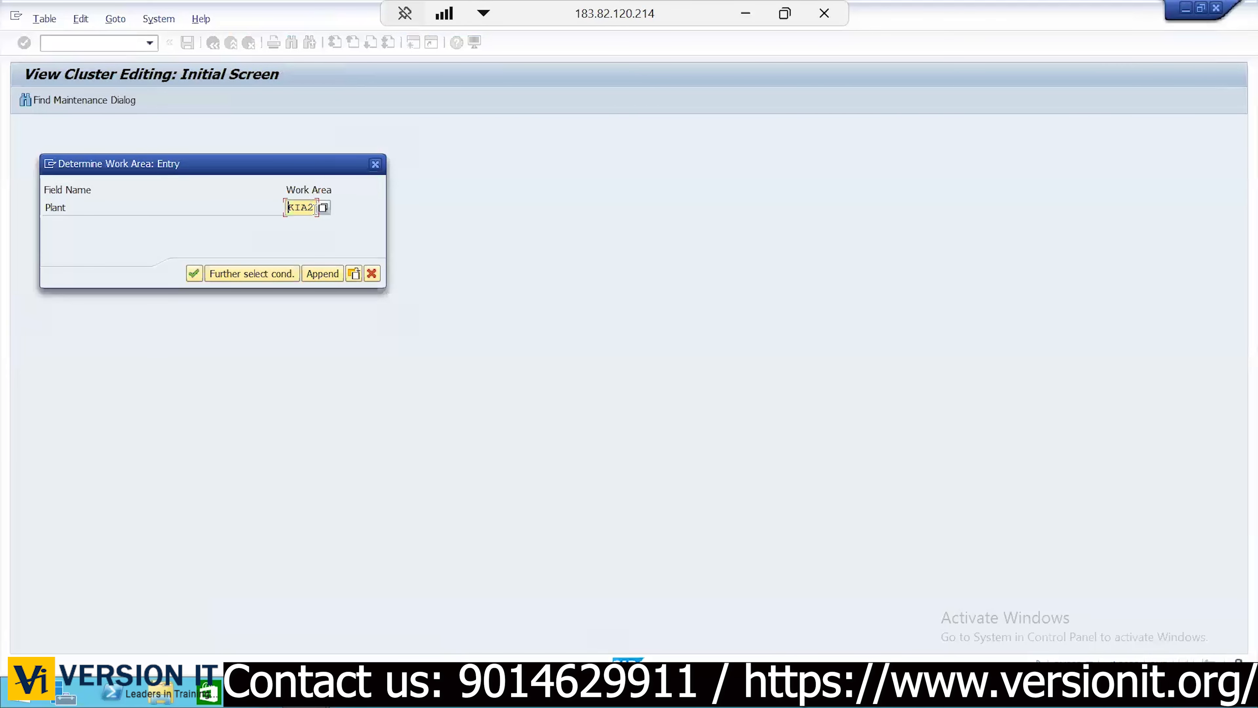
{"action": "left_click", "coordinate": [316, 207]}
{"action": "key", "text": "BackSpace"}
{"action": "type", "text": "3"}
{"action": "key", "text": "Return"}
Enter storage location RAW with description Raw Material from input history
{"action": "key", "text": "BackSpace"}
{"action": "key", "text": "Down"}
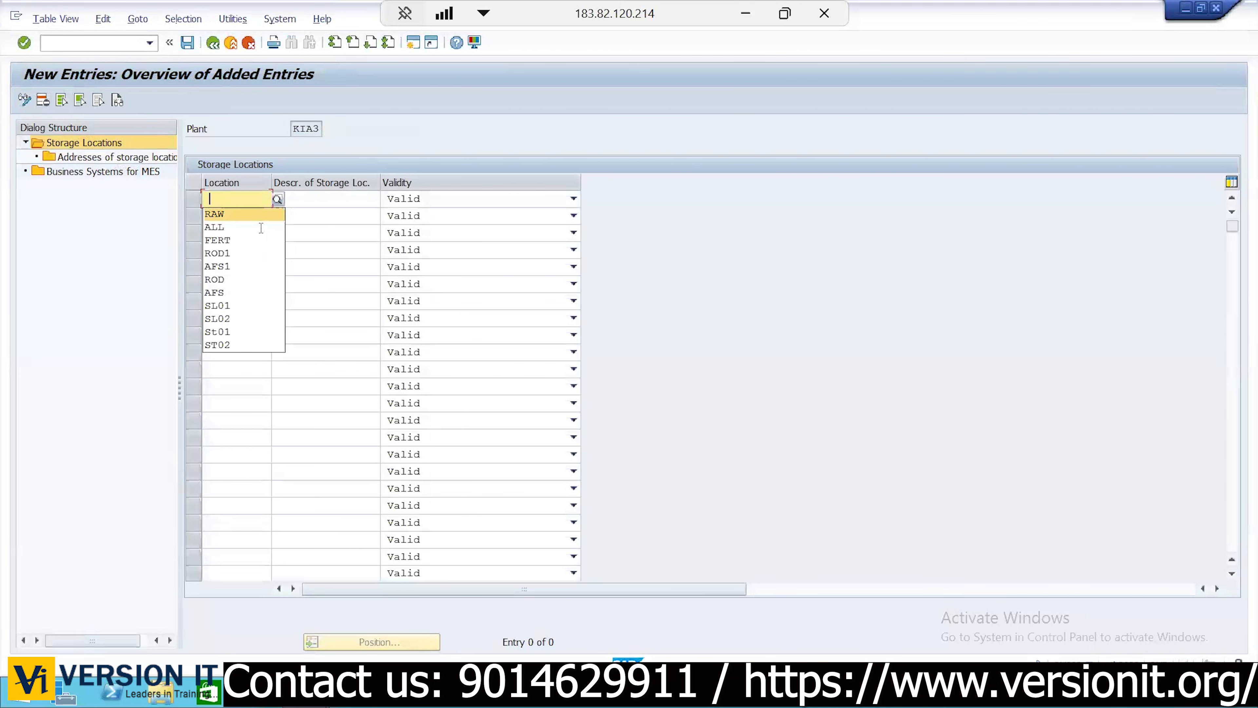
{"action": "key", "text": "Tab"}
{"action": "key", "text": "BackSpace"}
{"action": "key", "text": "Down"}
{"action": "key", "text": "Return"}
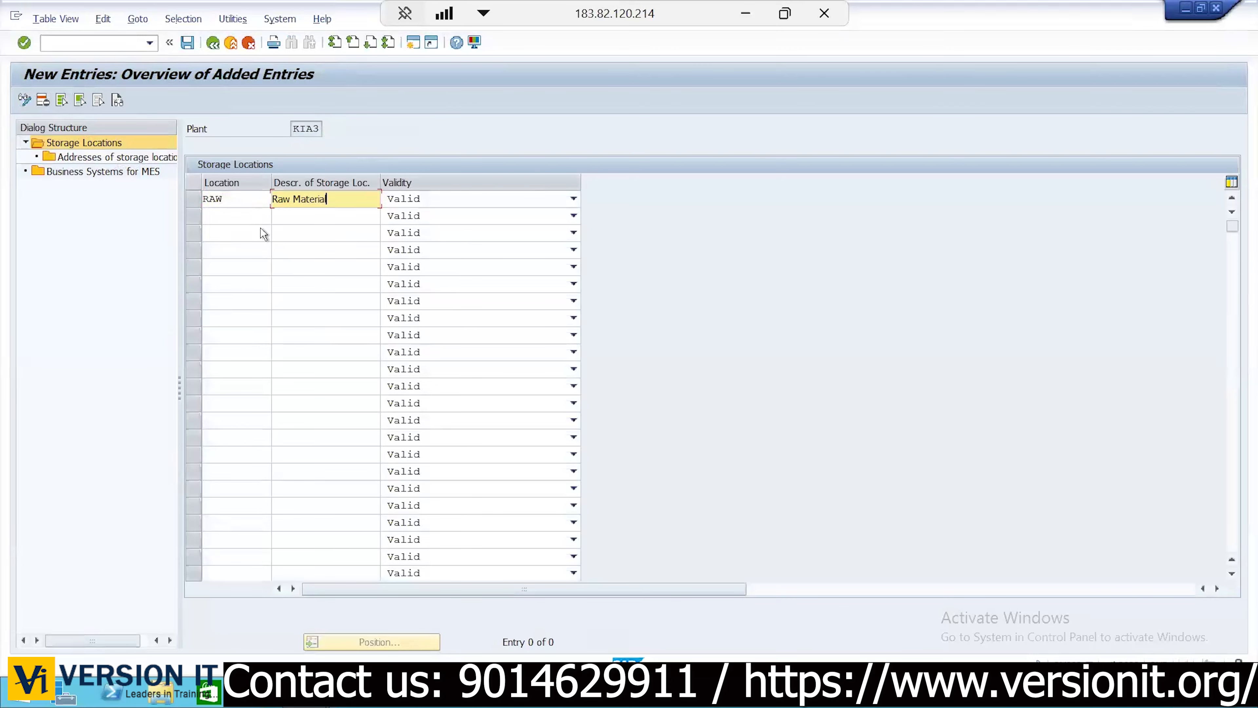
Enter storage location ALL with description All Material from input history
{"action": "left_click", "coordinate": [251, 215]}
{"action": "key", "text": "BackSpace"}
{"action": "key", "text": "Down"}
{"action": "key", "text": "Down"}
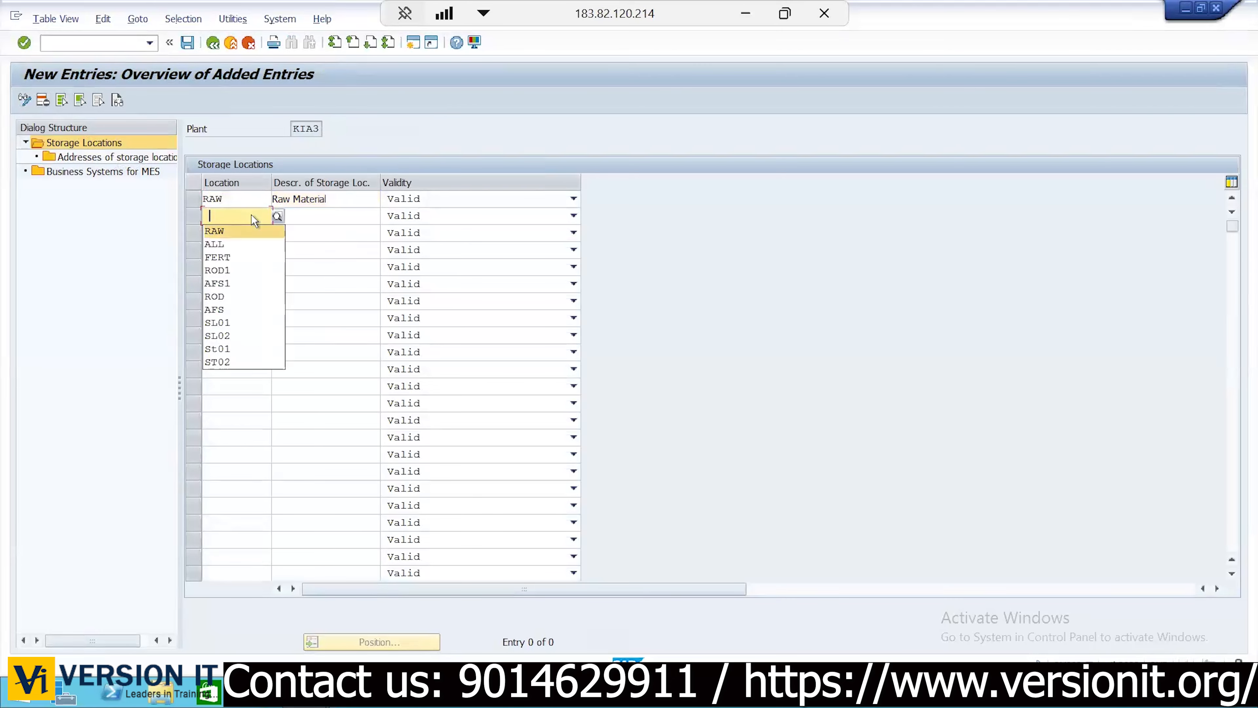
{"action": "key", "text": "Tab"}
{"action": "key", "text": "BackSpace"}
{"action": "key", "text": "Down"}
{"action": "key", "text": "Down"}
{"action": "key", "text": "Return"}
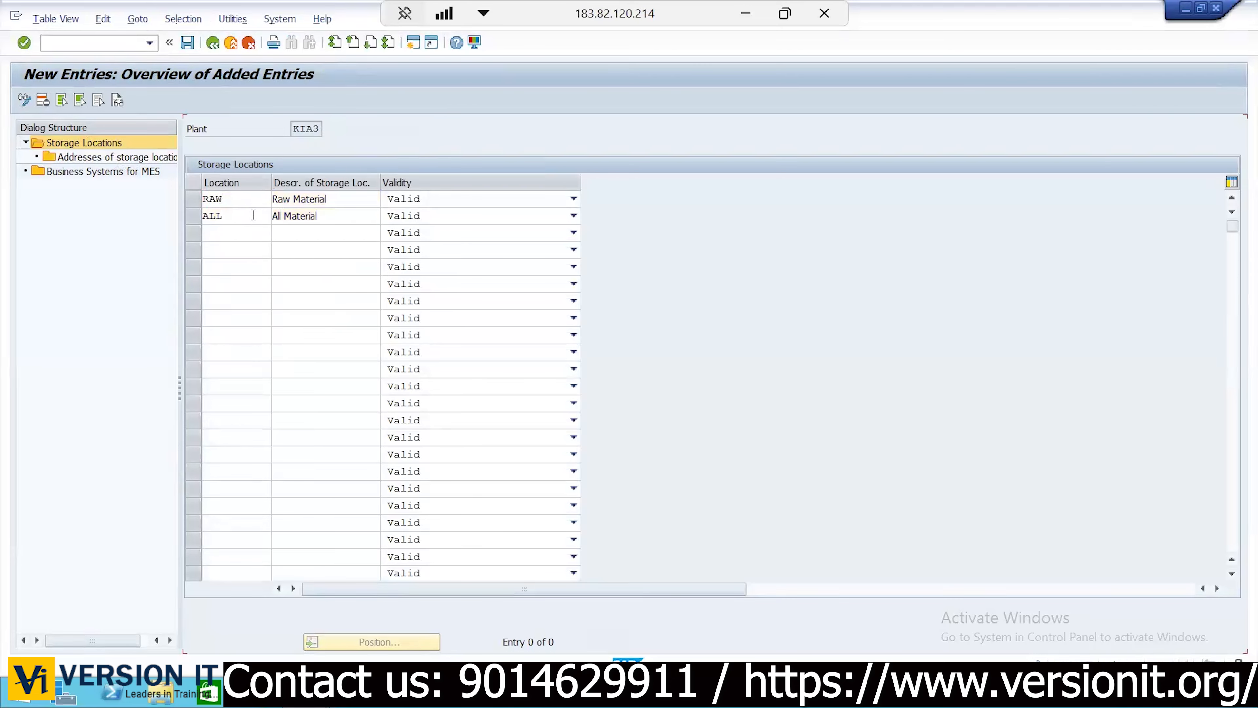
{"action": "key", "text": "Return"}
Save KIA3's storage locations and return to the Display IMG tree
{"action": "left_click", "coordinate": [182, 48]}
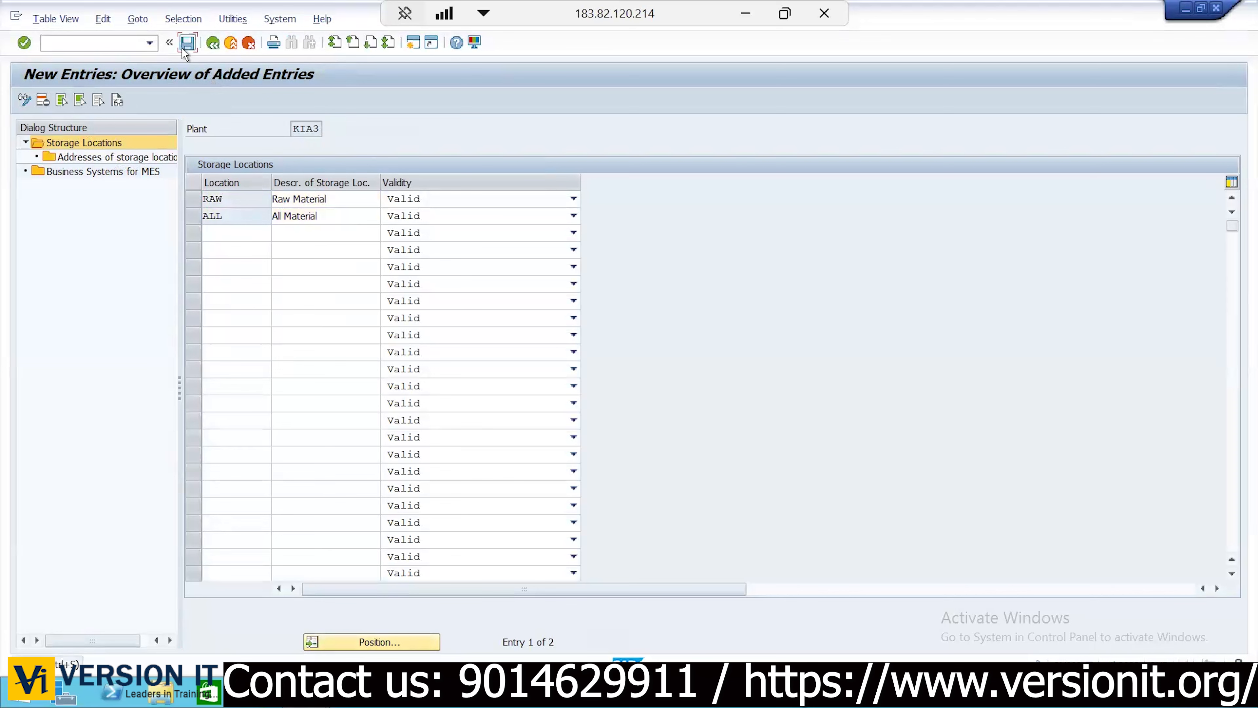
{"action": "left_click", "coordinate": [213, 44]}
{"action": "left_click", "coordinate": [212, 45]}
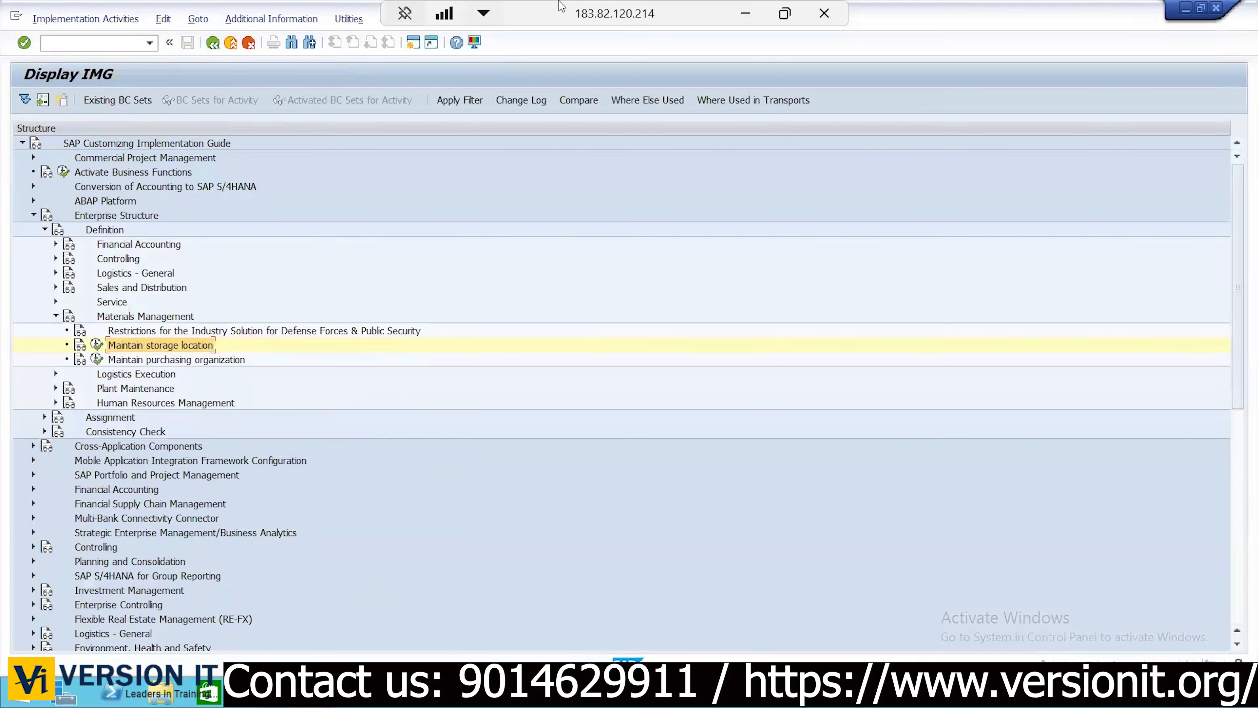
Review KIAGRP, companies KC01/KC02, plants KP01–KP03 and RAW/ALL storage locations on Sheet6
{"action": "left_click", "coordinate": [749, 14]}
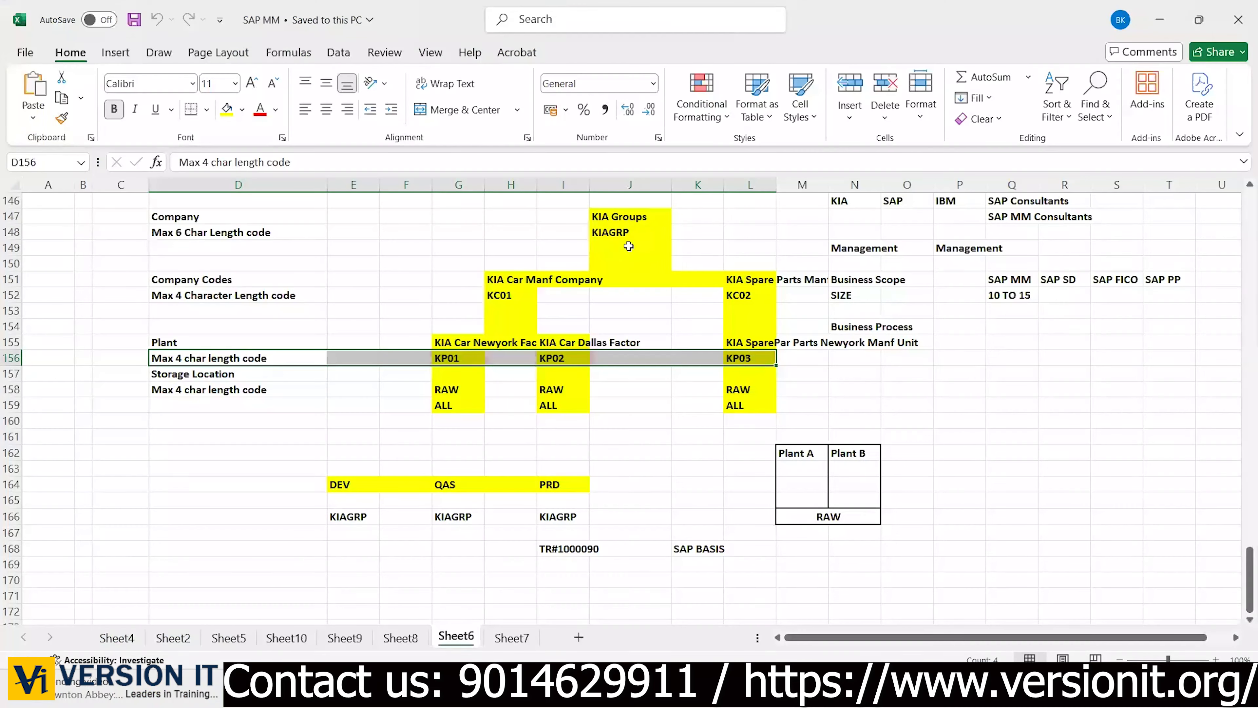
{"action": "left_click", "coordinate": [623, 247]}
{"action": "left_click_drag", "start_coordinate": [544, 237], "coordinate": [701, 228]}
{"action": "left_click_drag", "start_coordinate": [497, 296], "coordinate": [774, 199]}
{"action": "left_click_drag", "start_coordinate": [441, 357], "coordinate": [794, 264]}
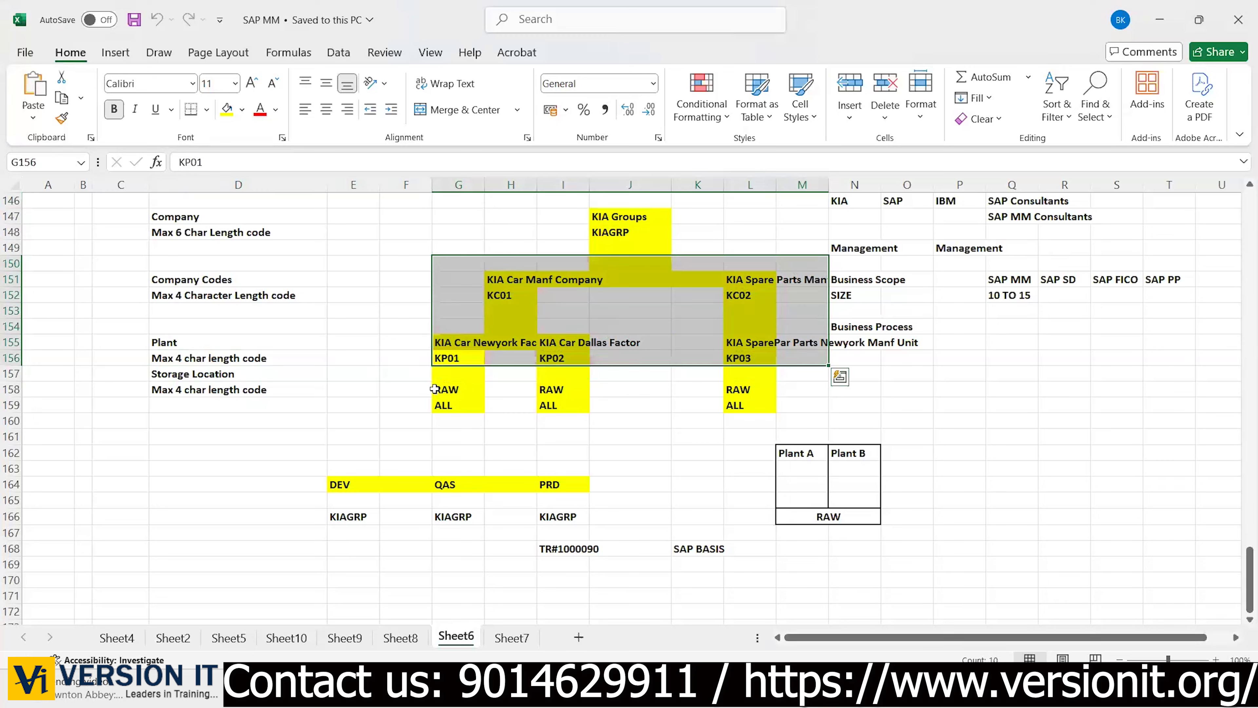
{"action": "left_click_drag", "start_coordinate": [434, 389], "coordinate": [815, 318]}
{"action": "left_click", "coordinate": [368, 404]}
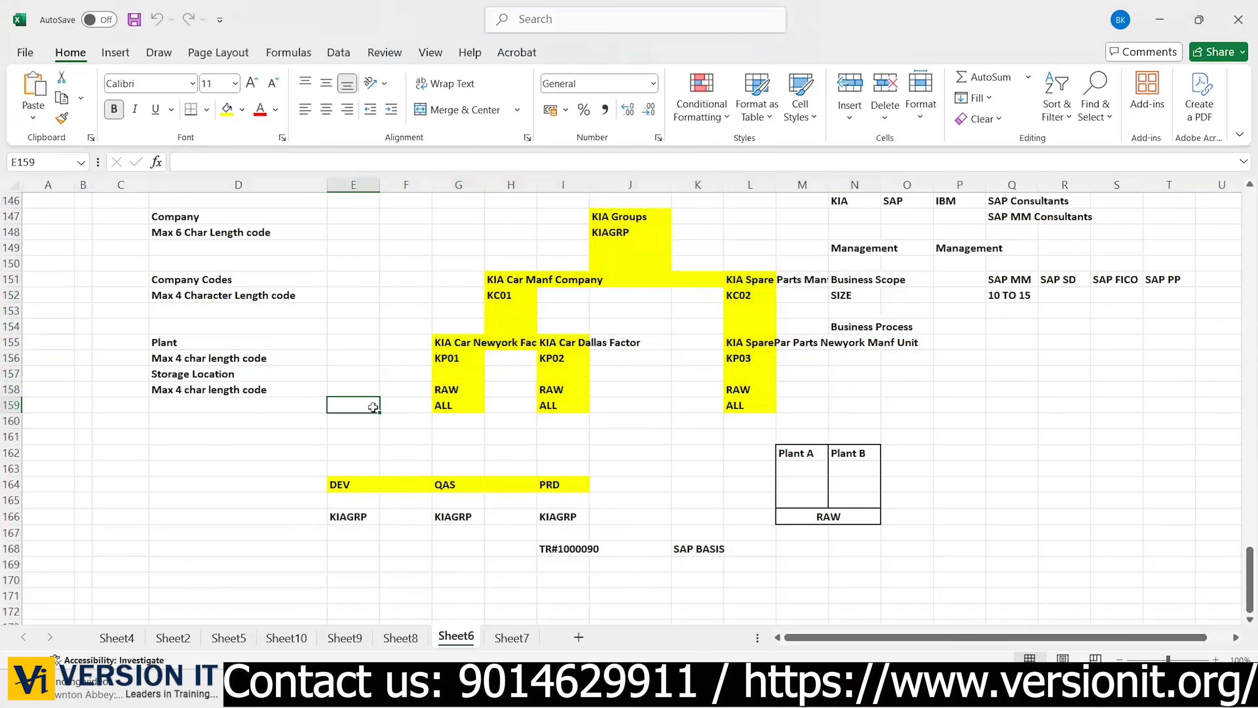